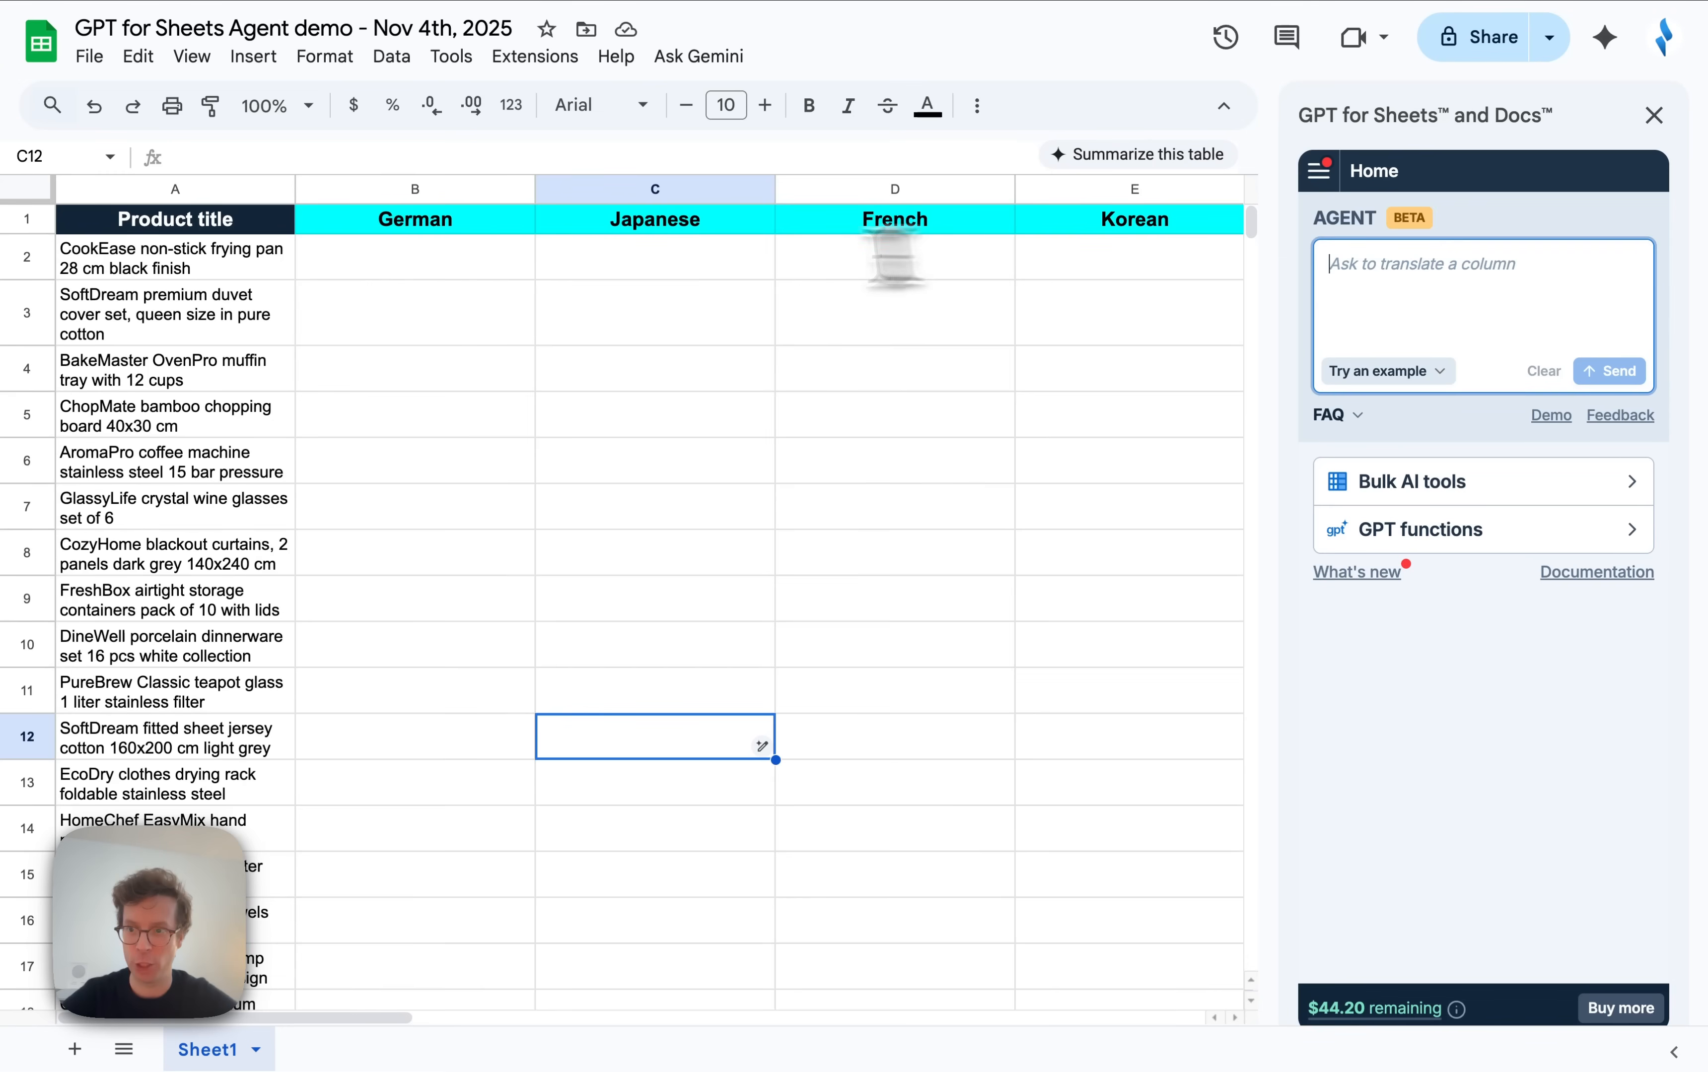
Ask the agent to translate column A's product titles into each language, keeping brand names intact and capitalizing the first letter of the product type.
{"action": "left_click", "coordinate": [212, 192]}
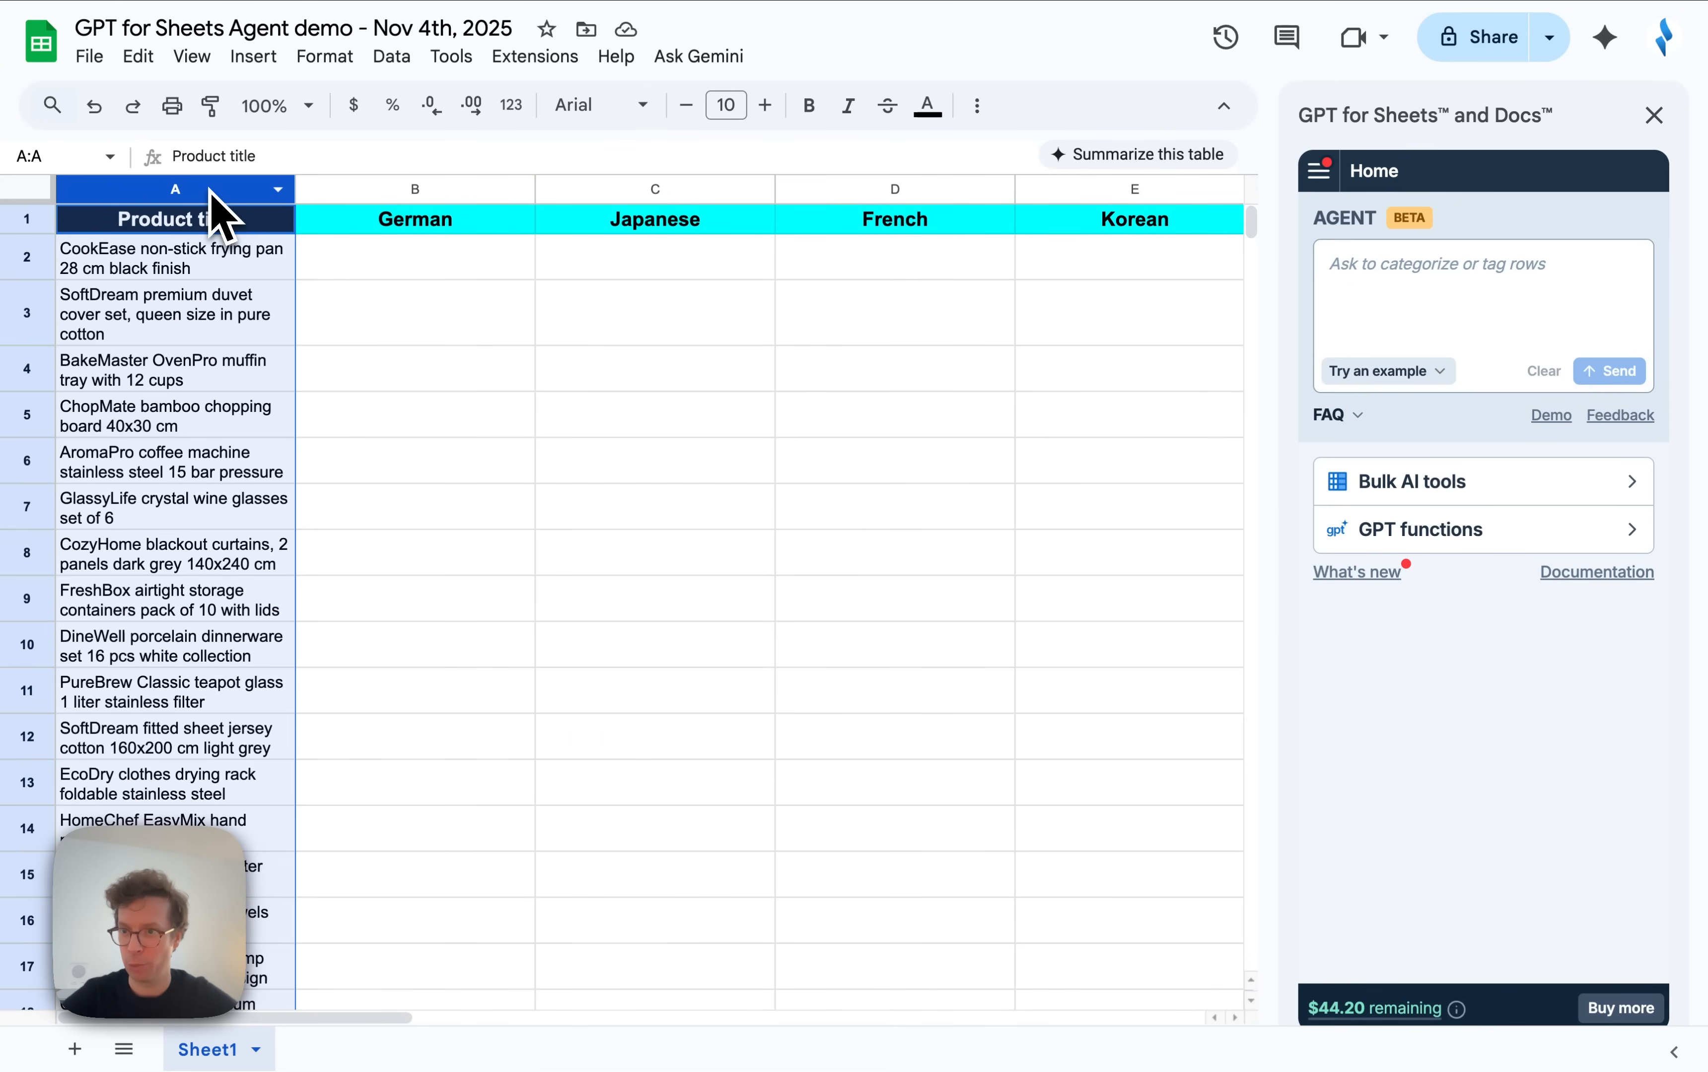
{"action": "scroll", "coordinate": [793, 419], "scroll_direction": "right", "scroll_amount": 2}
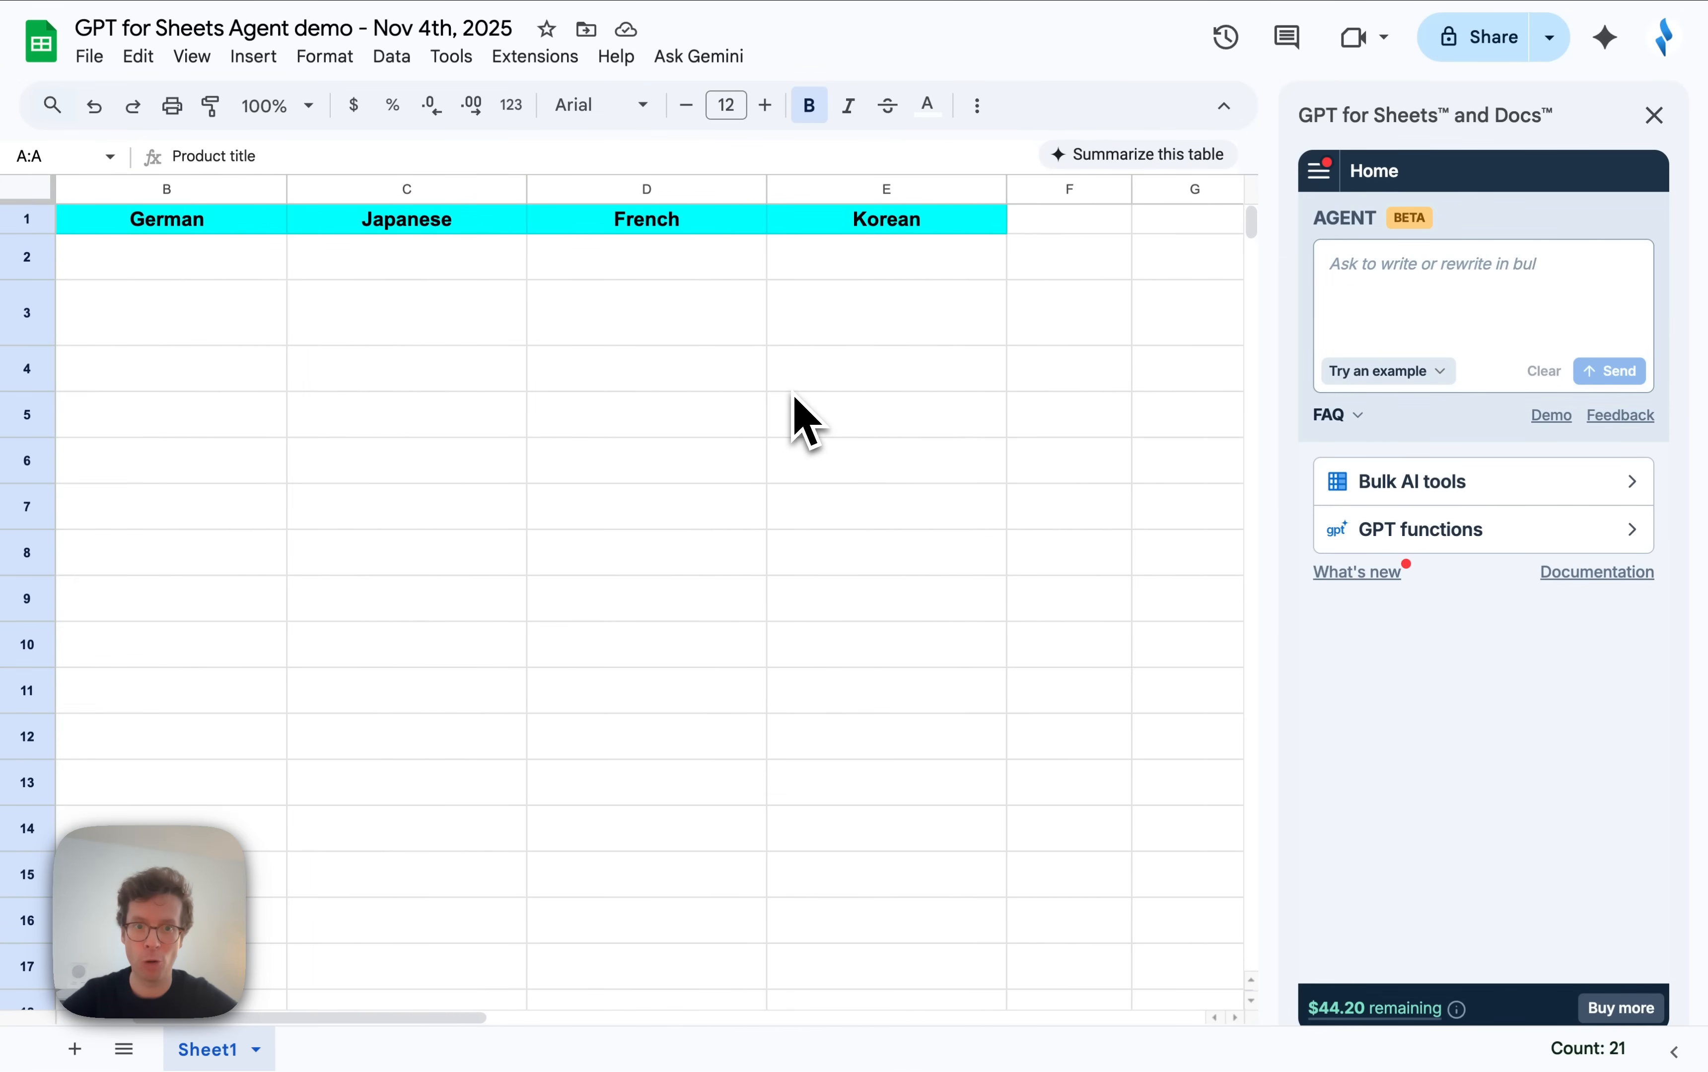
{"action": "scroll", "coordinate": [793, 419], "scroll_direction": "left", "scroll_amount": 2}
{"action": "left_click", "coordinate": [1465, 312]}
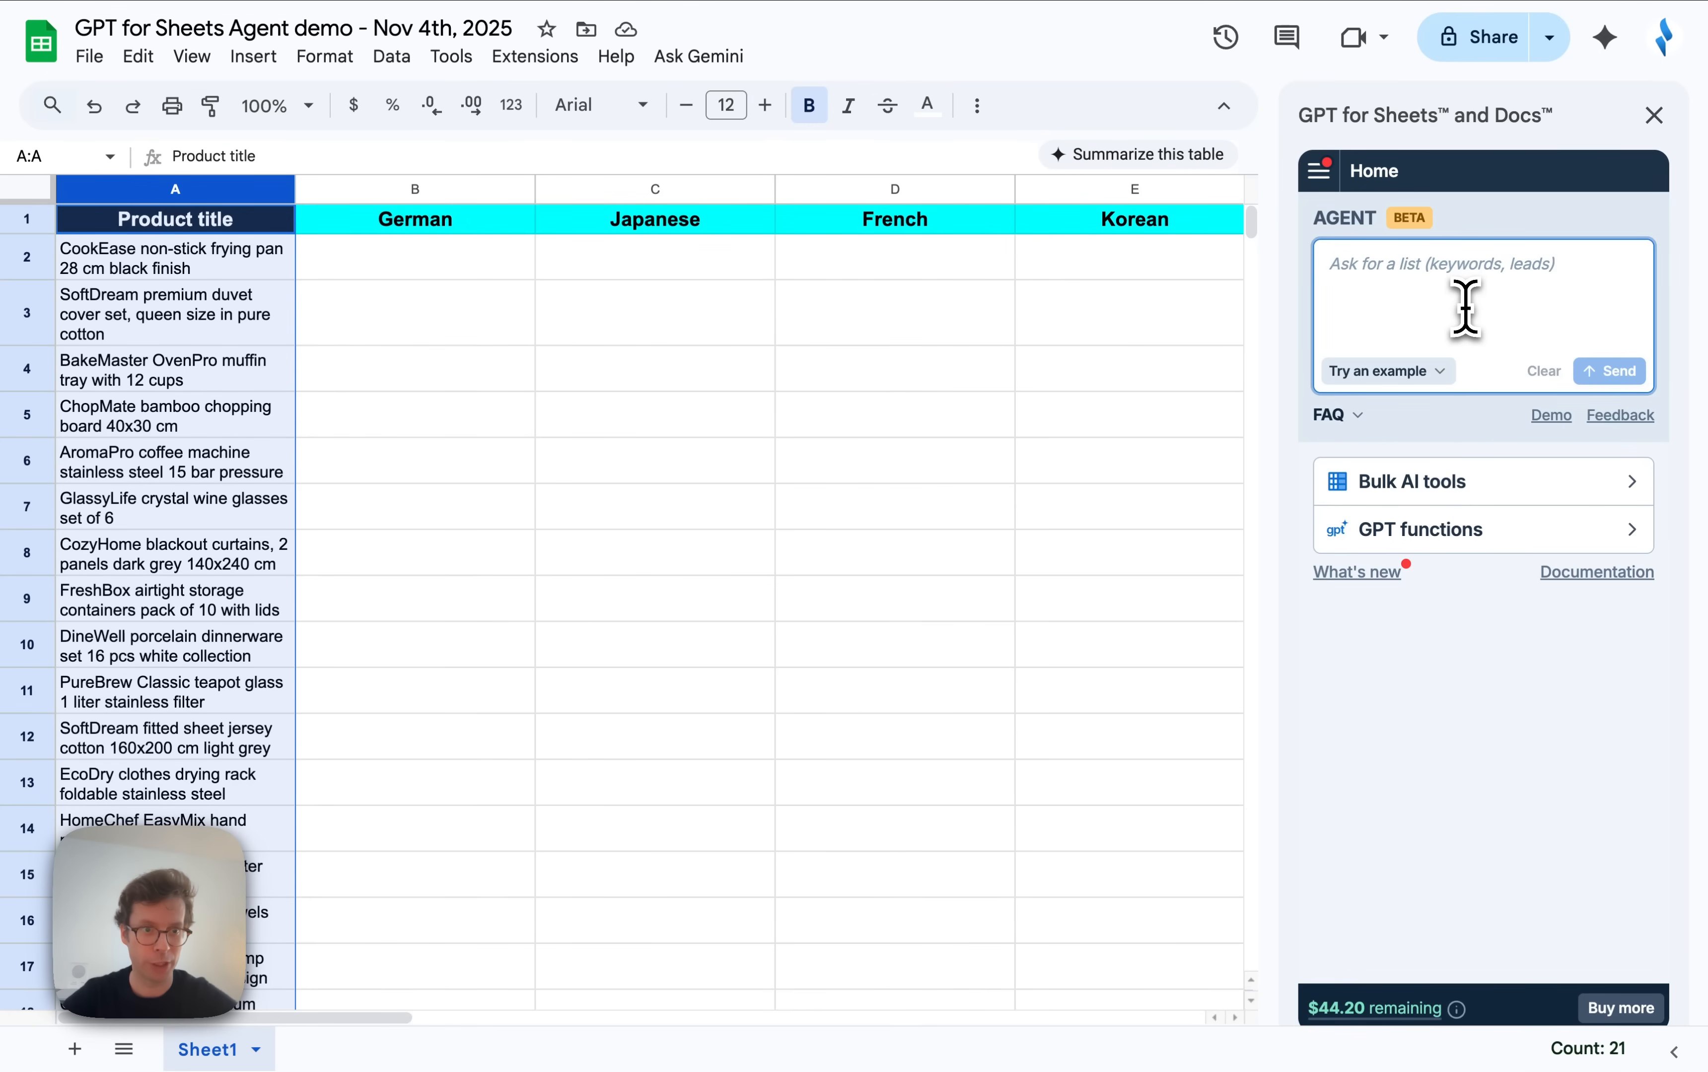
{"action": "type", "text": "Translate these product titles into each language. Keep brand names intact. Capitalize the first letter of the product type."}
{"action": "left_click", "coordinate": [1360, 266]}
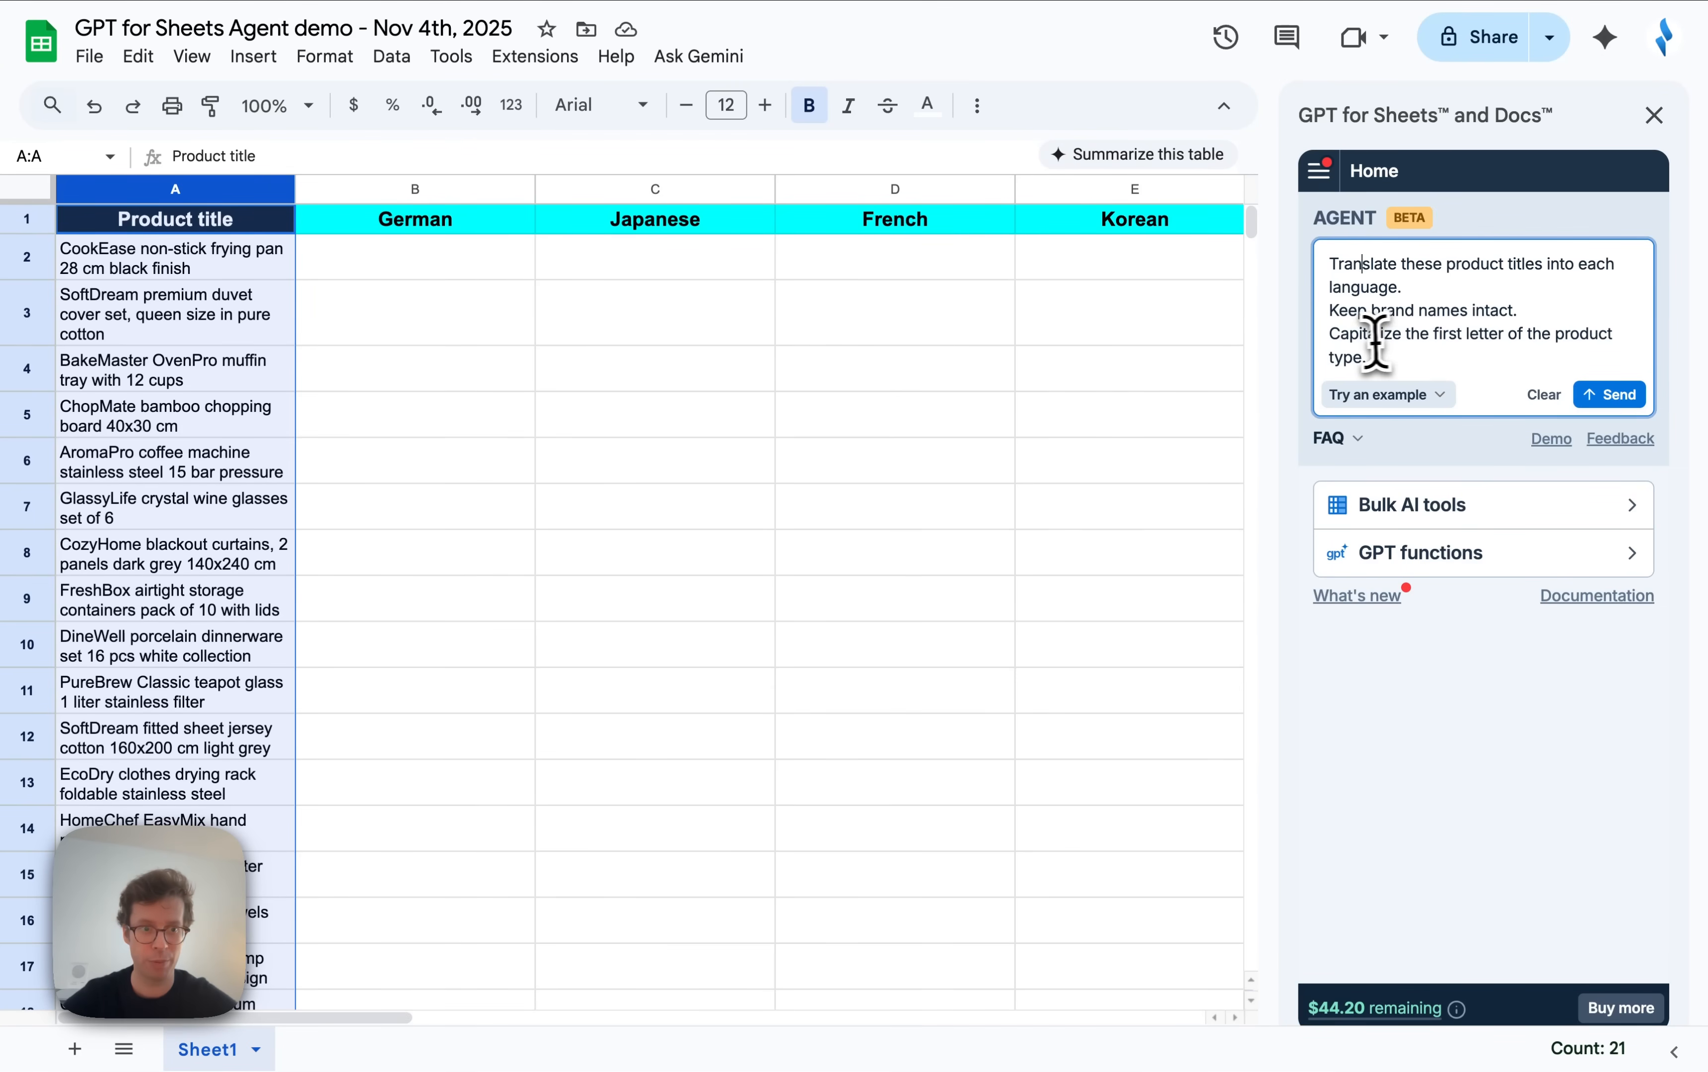
{"action": "left_click", "coordinate": [1629, 396]}
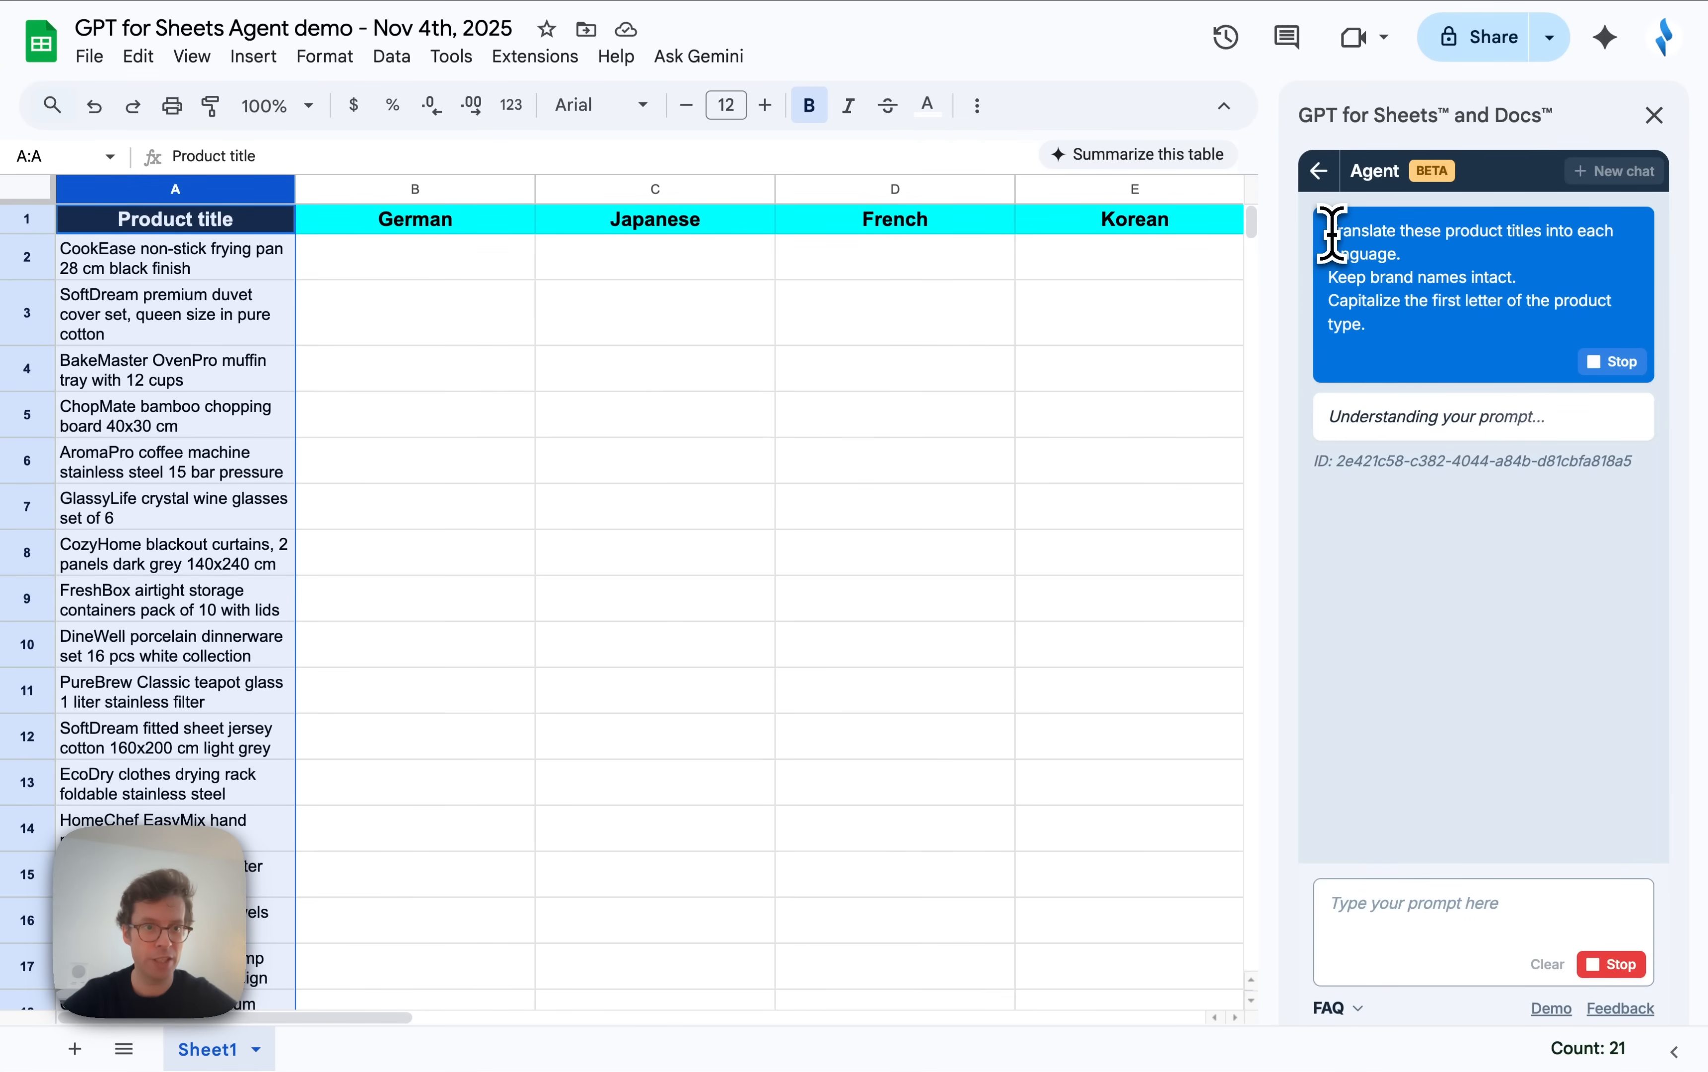
Review the submitted translation prompt and inspect the German and Japanese columns as the agent fills them.
{"action": "left_click_drag", "start_coordinate": [1331, 234], "coordinate": [1376, 326]}
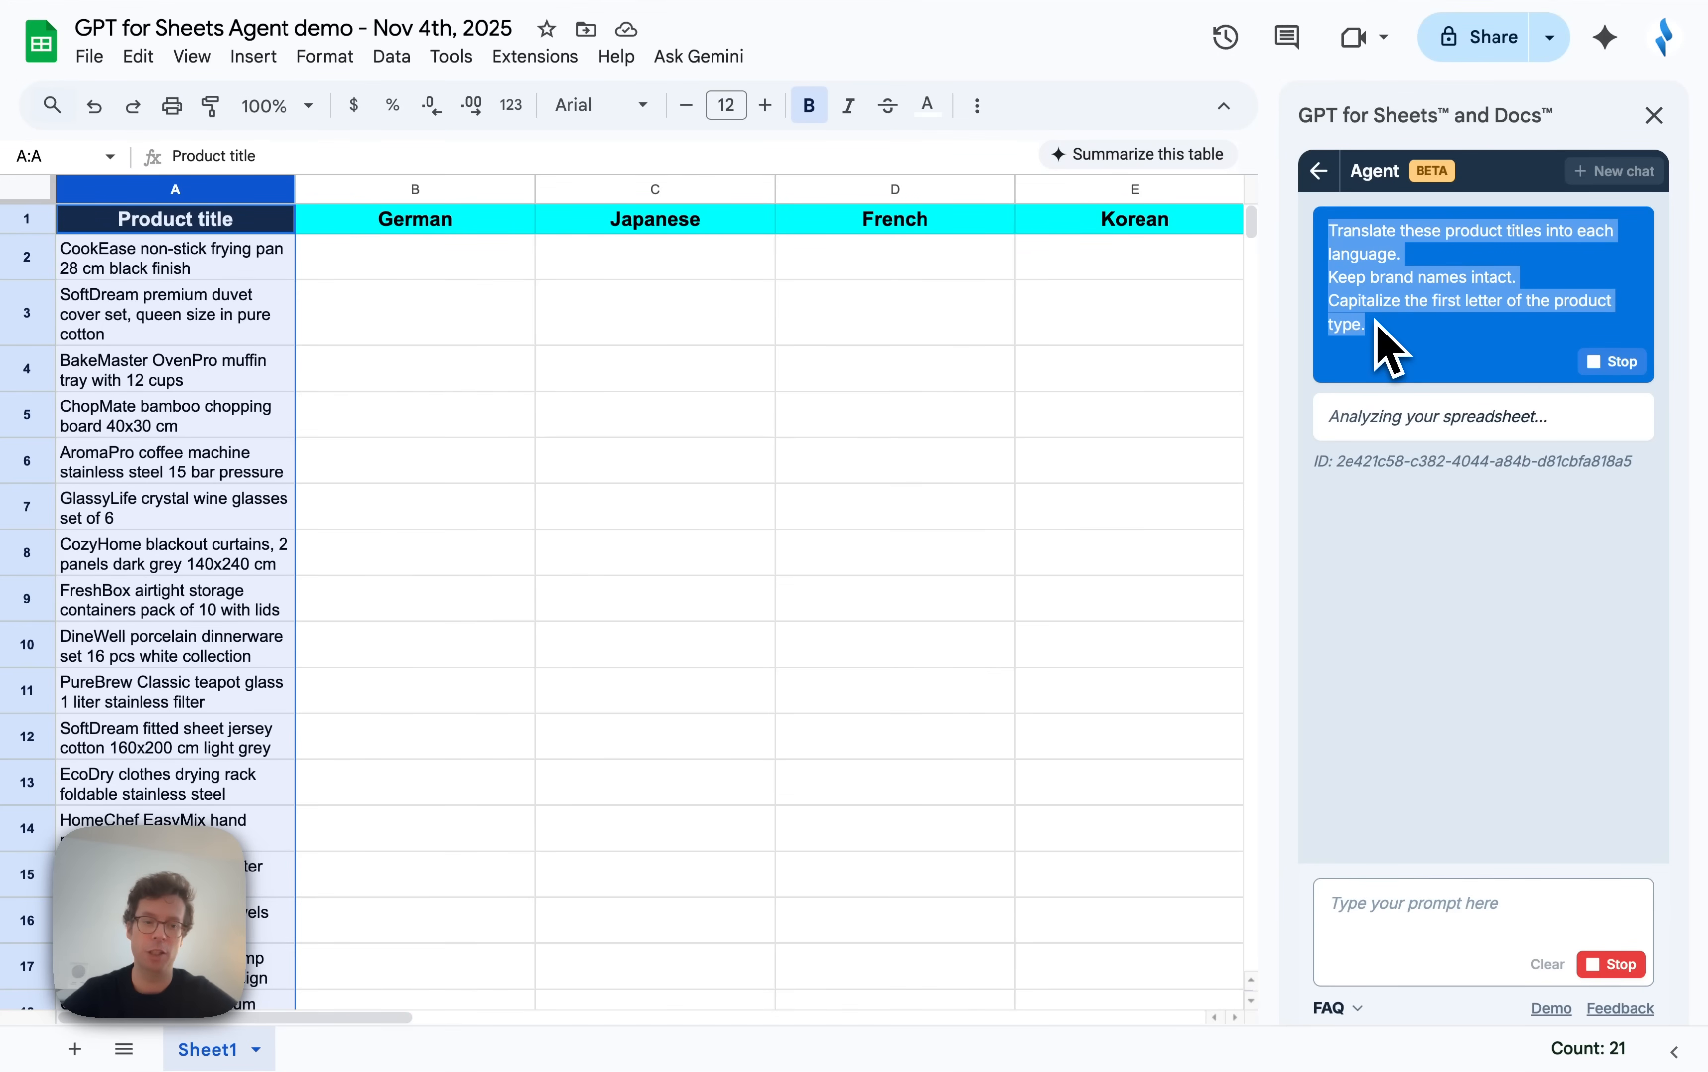
{"action": "left_click", "coordinate": [1407, 333]}
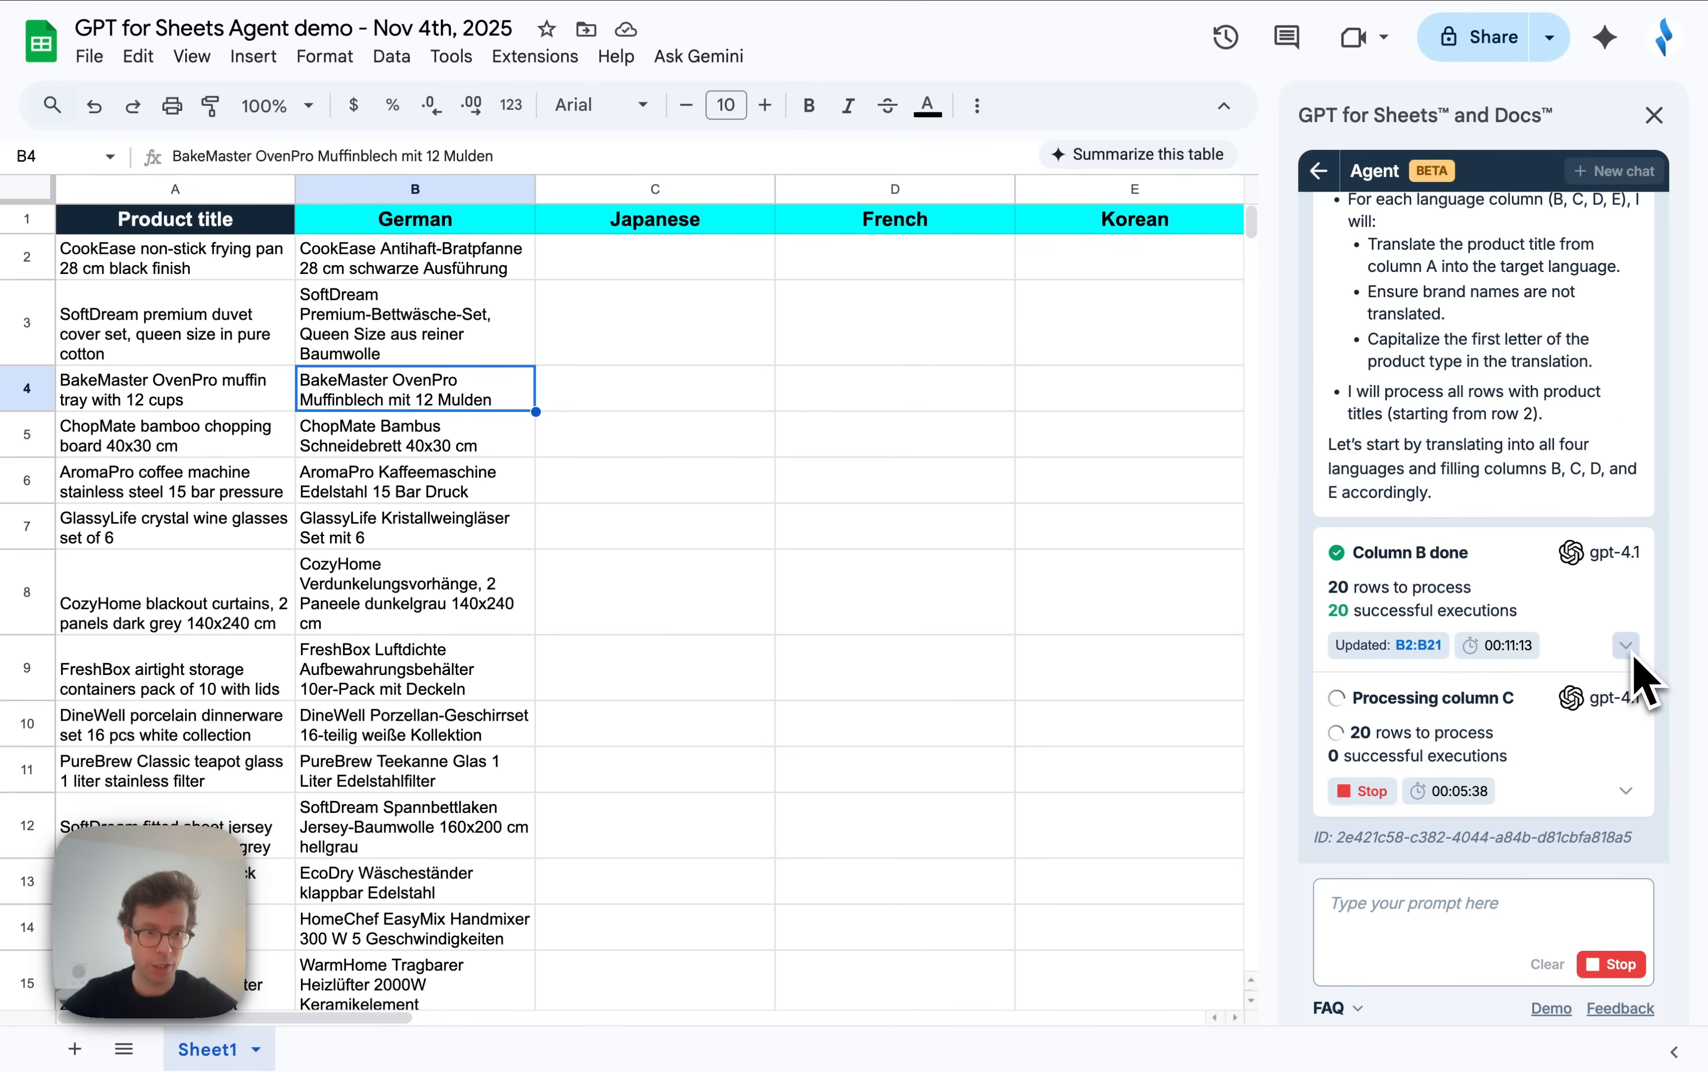
{"action": "left_click", "coordinate": [408, 189]}
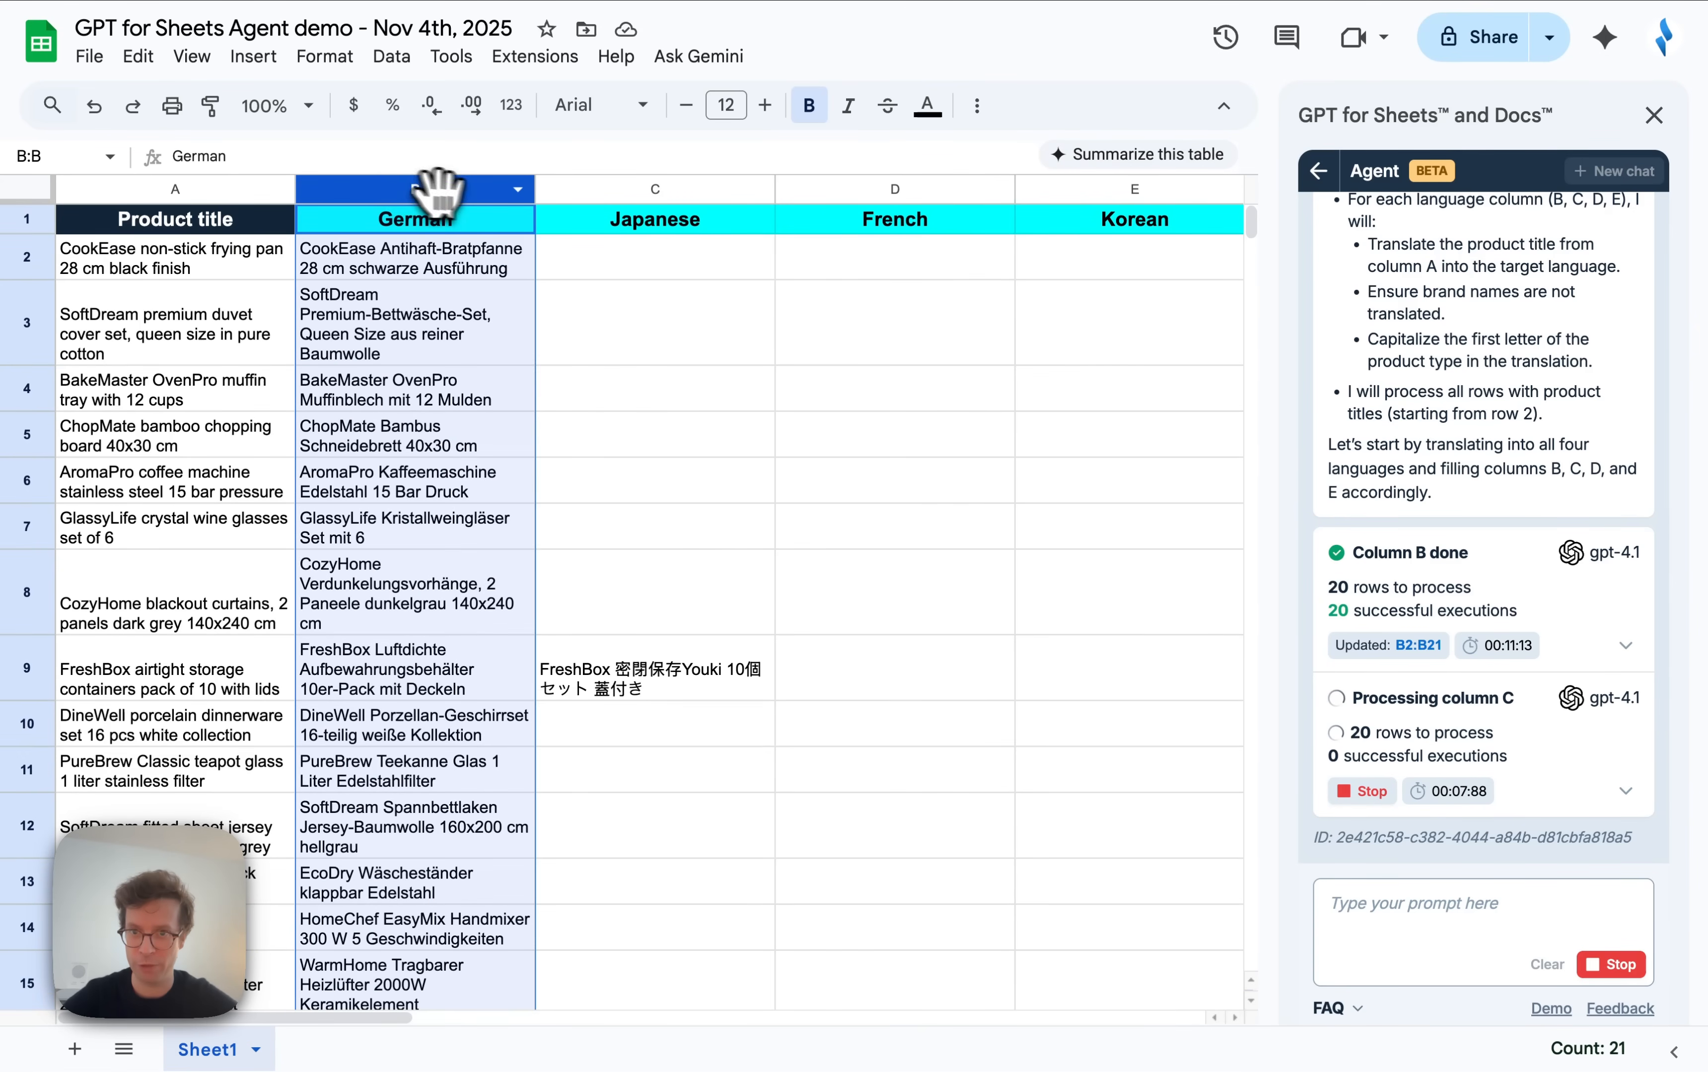
{"action": "left_click", "coordinate": [654, 188]}
{"action": "left_click", "coordinate": [453, 188]}
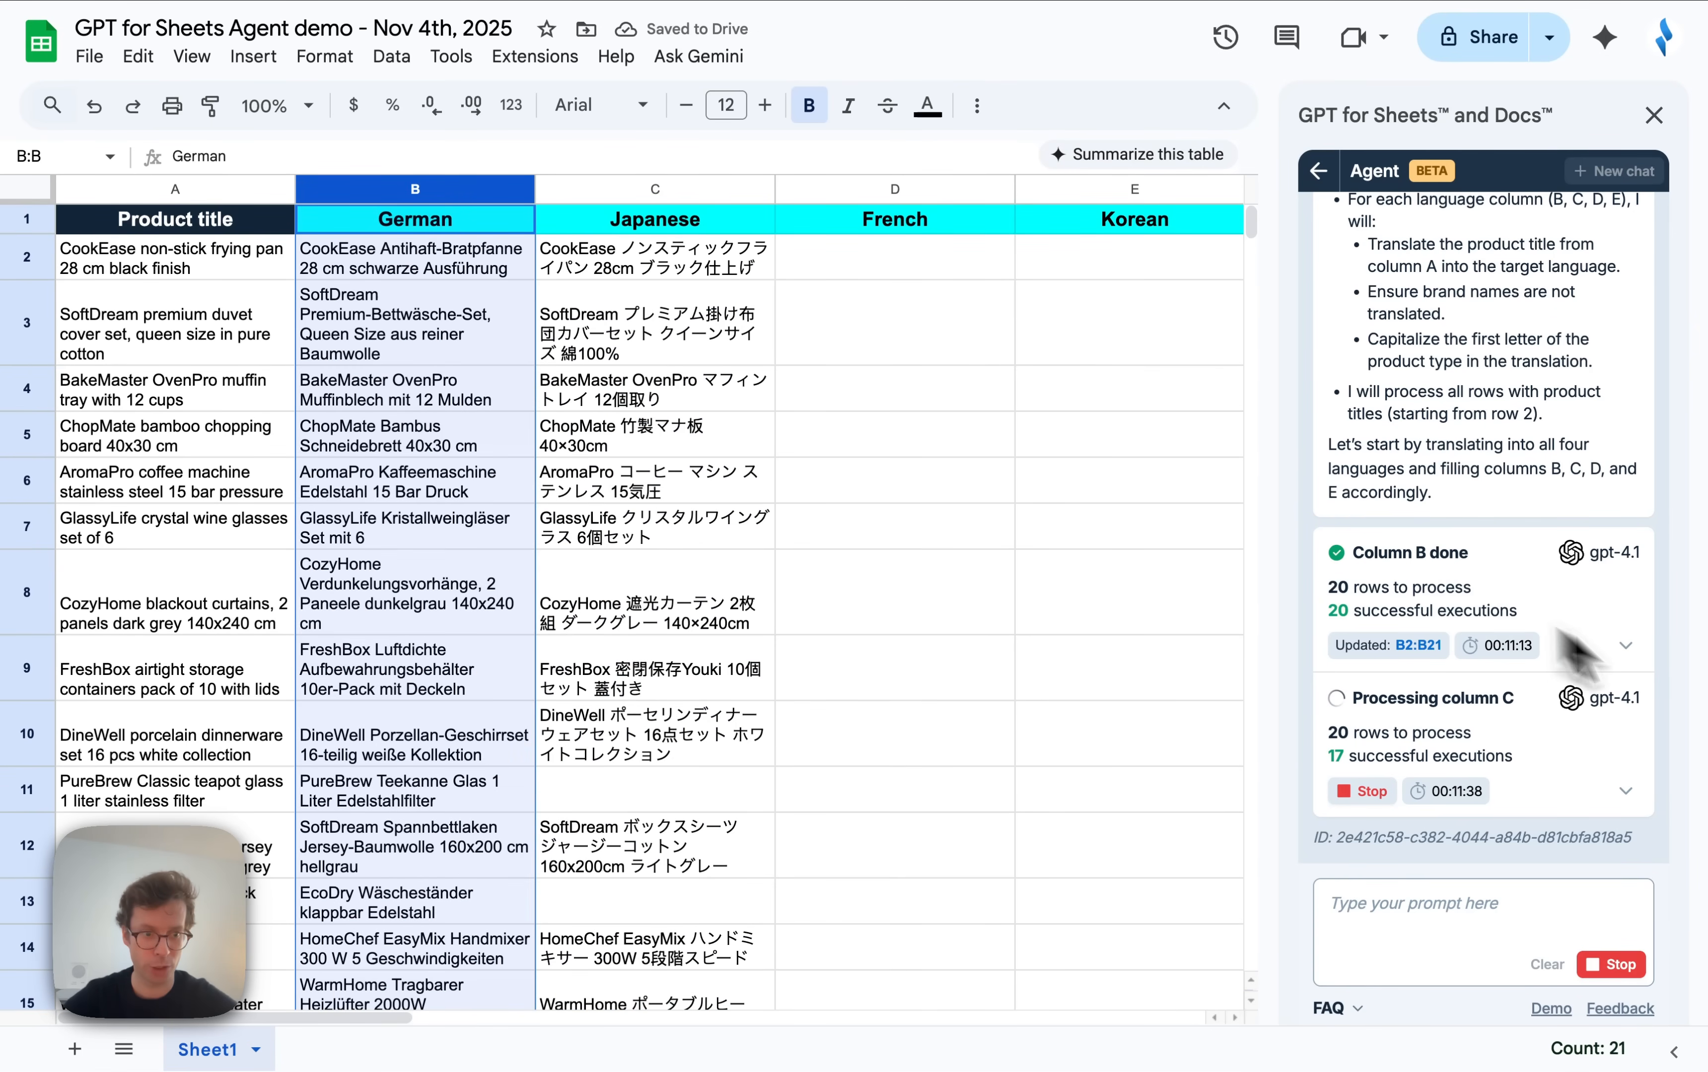
Expand the run details for column B and examine its prompt template, product placeholder and model.
{"action": "left_click", "coordinate": [1626, 646]}
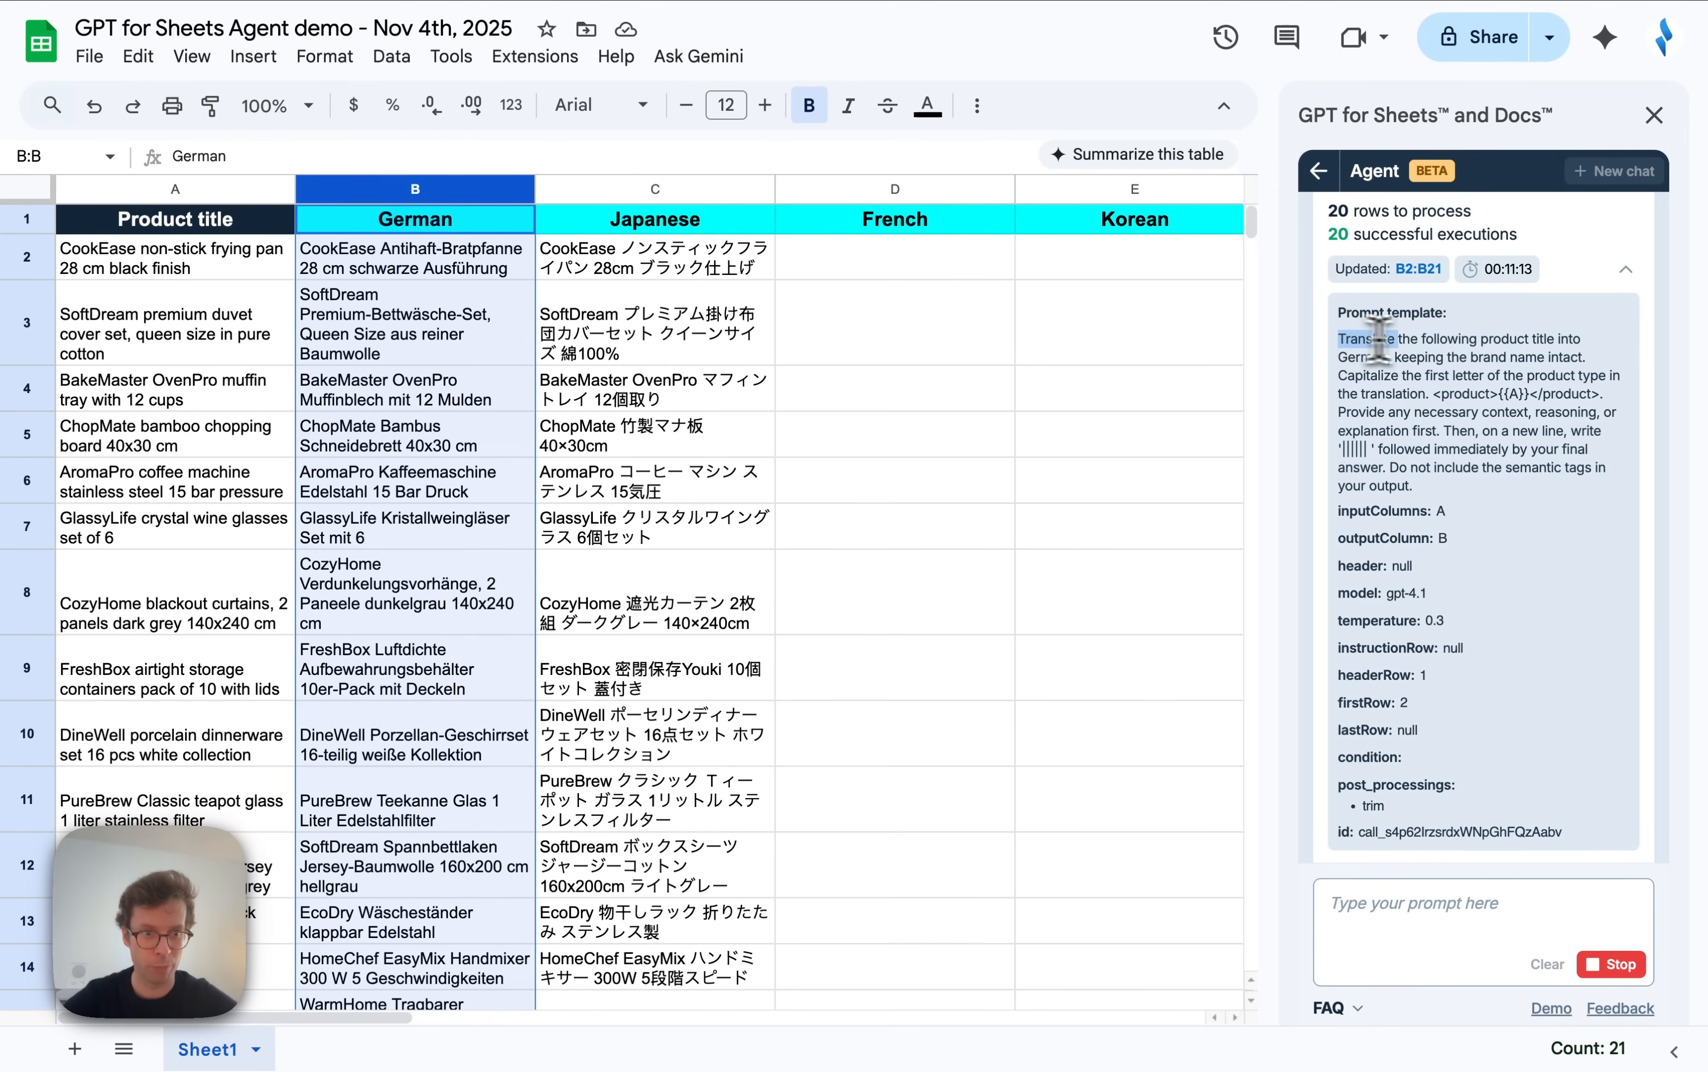
{"action": "left_click_drag", "start_coordinate": [1339, 339], "coordinate": [1433, 412]}
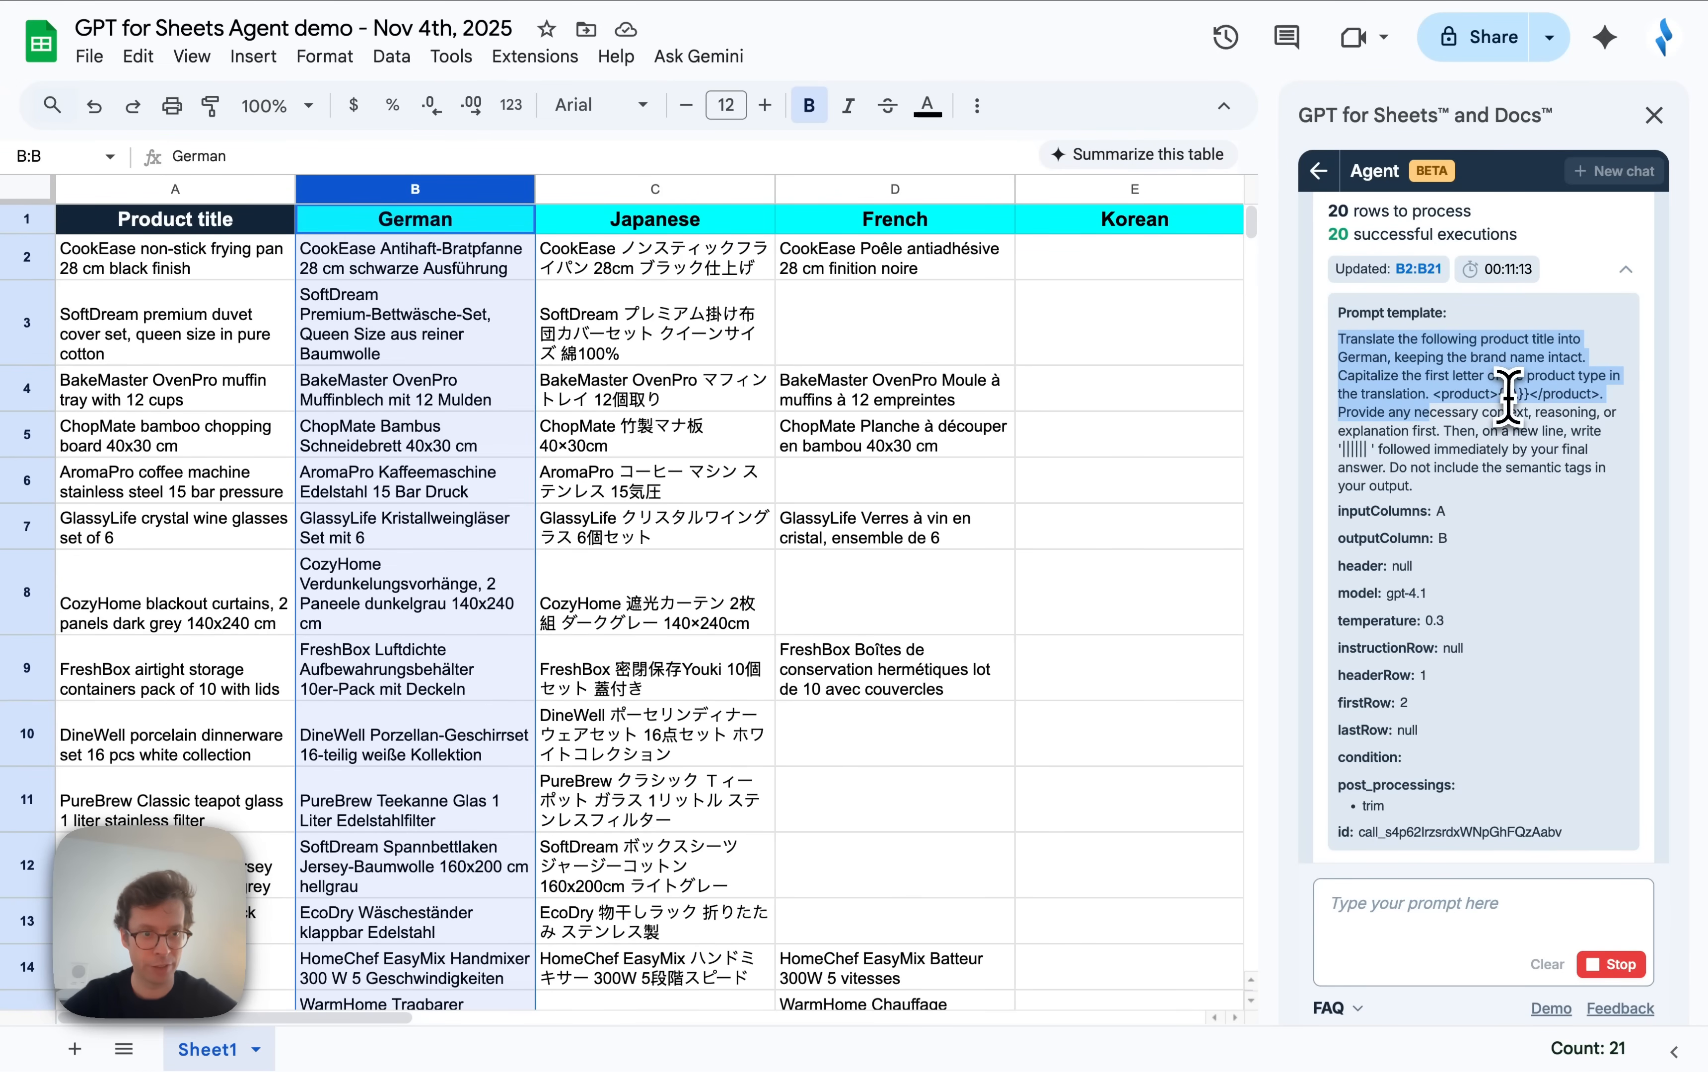
{"action": "left_click", "coordinate": [1428, 391]}
{"action": "left_click_drag", "start_coordinate": [1428, 392], "coordinate": [1582, 396]}
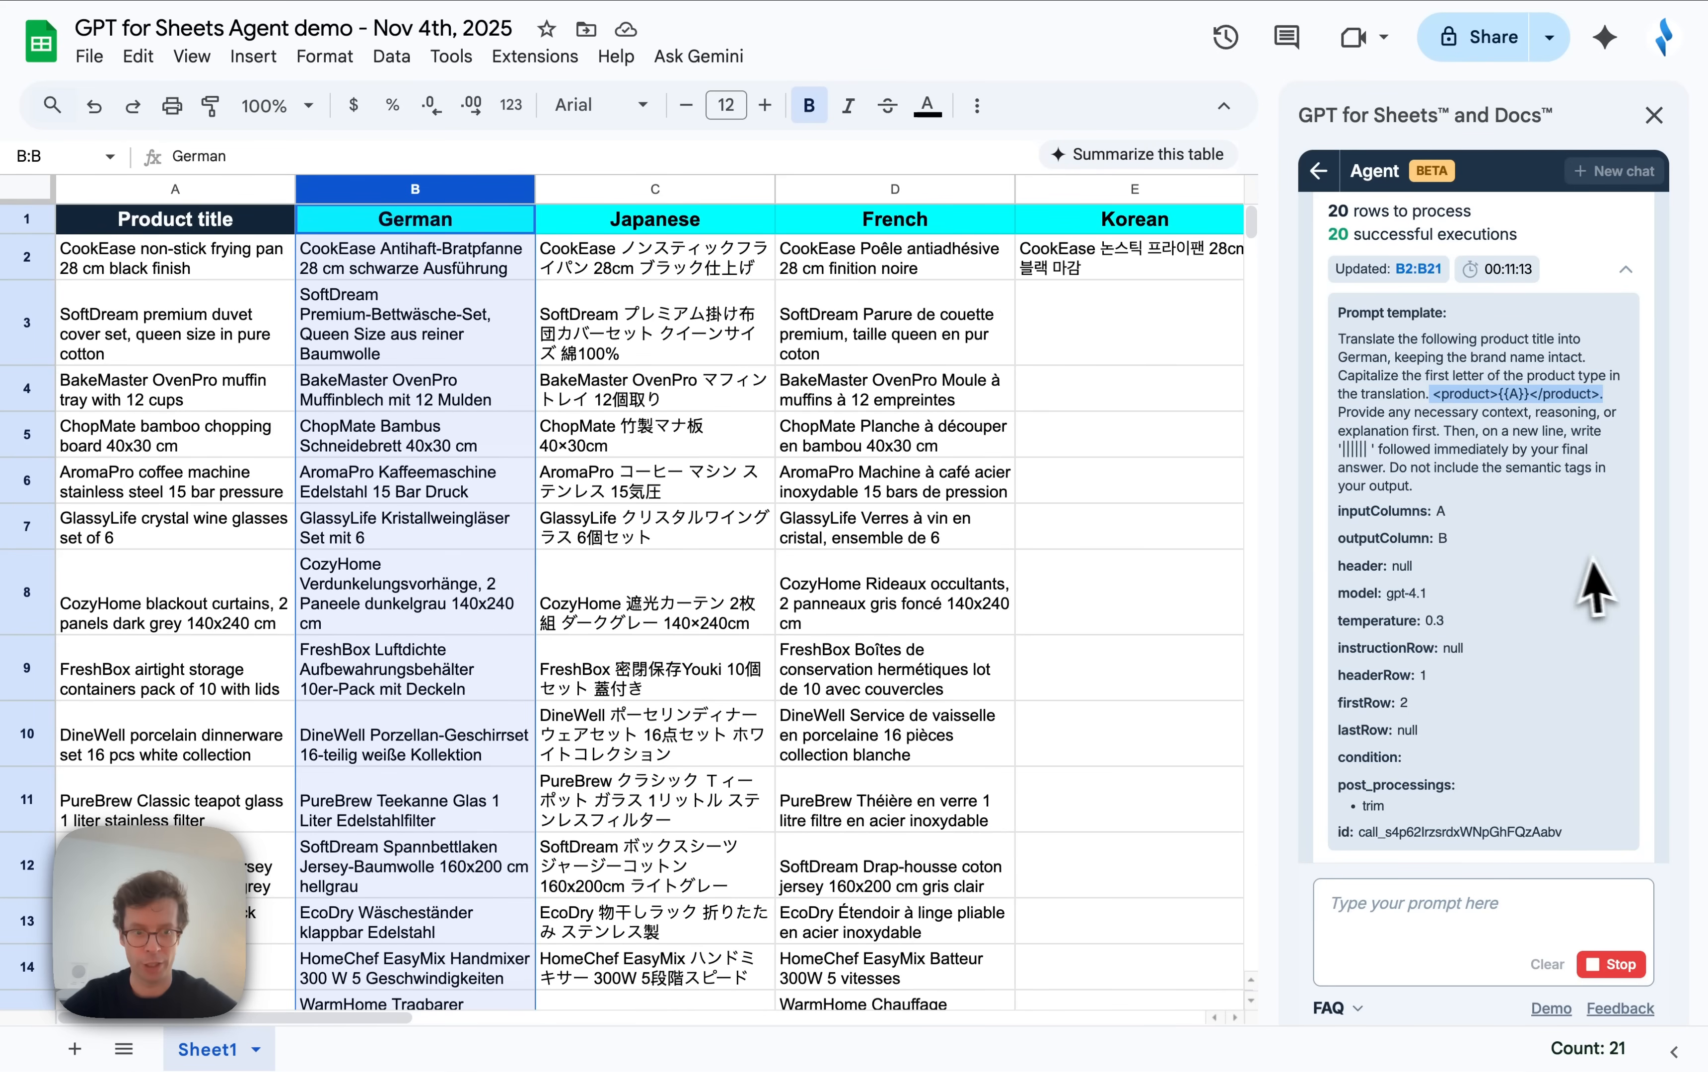
{"action": "left_click_drag", "start_coordinate": [1388, 595], "coordinate": [1456, 600]}
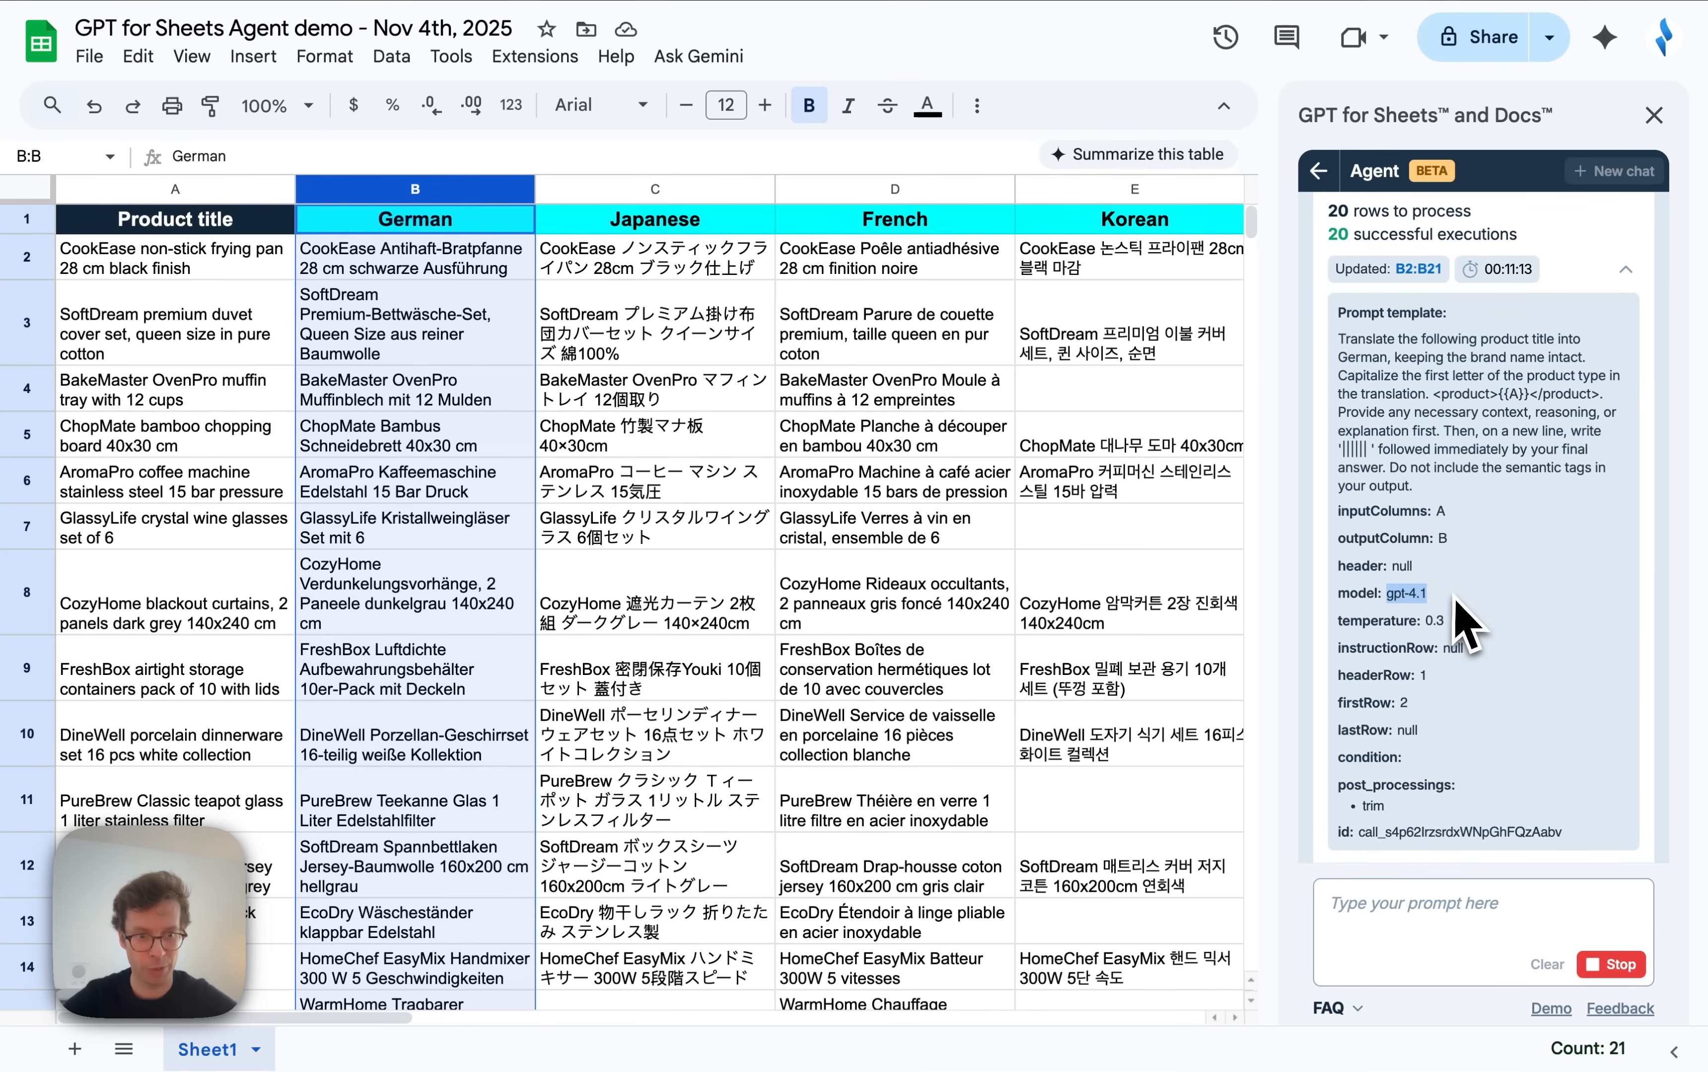
{"action": "scroll", "coordinate": [1464, 624], "scroll_direction": "down", "scroll_amount": 1}
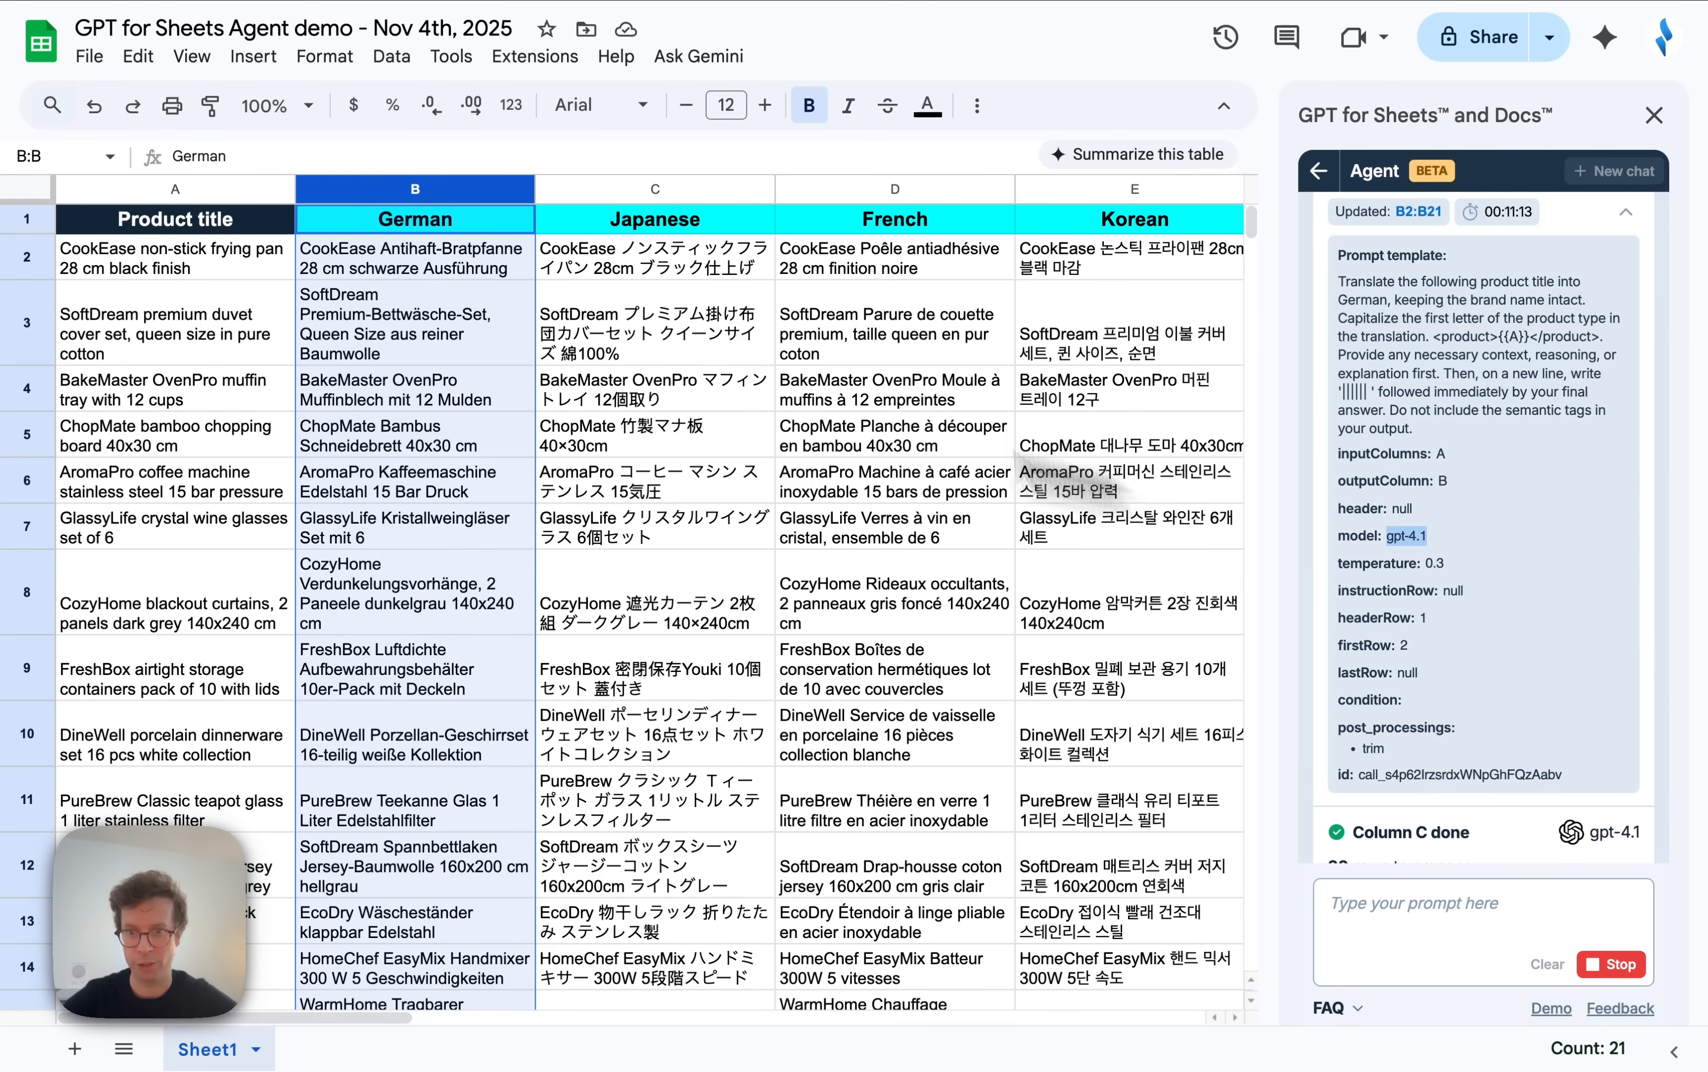
Check the agent's reports for columns C, D and E, its closing summary and the translated rows across the sheet.
{"action": "left_click", "coordinate": [460, 293]}
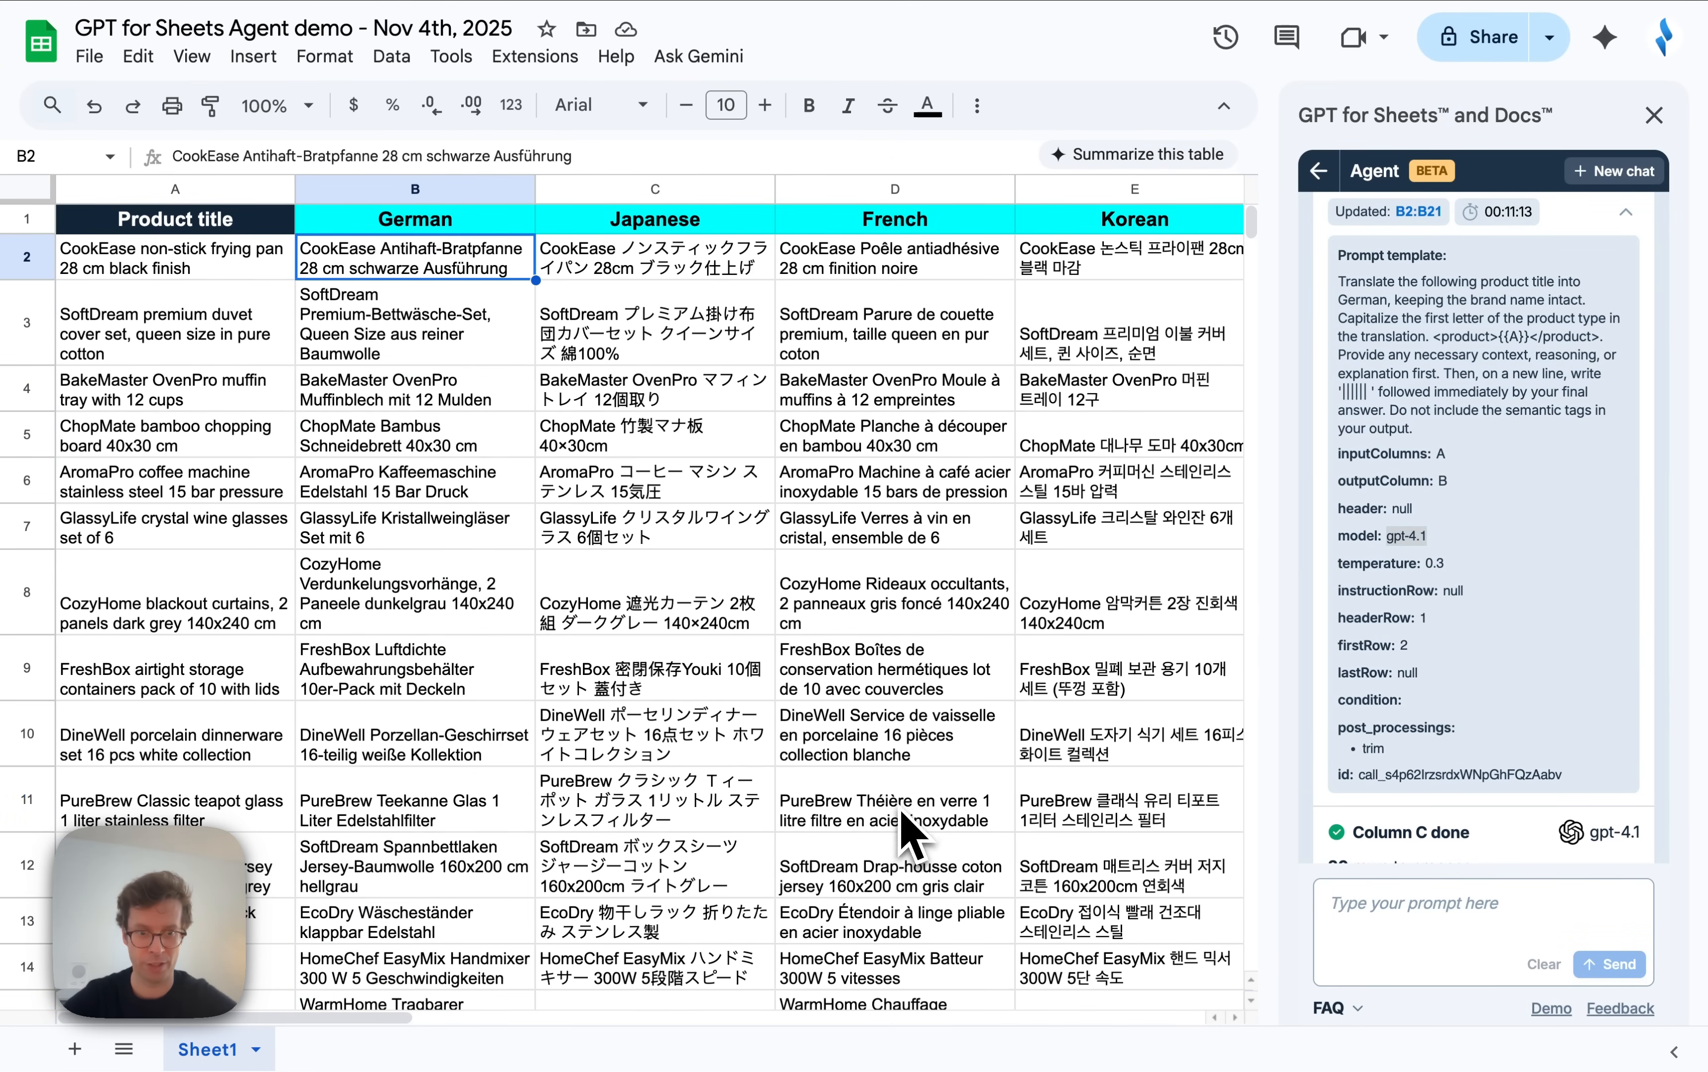
{"action": "scroll", "coordinate": [1514, 763], "scroll_direction": "down", "scroll_amount": 5}
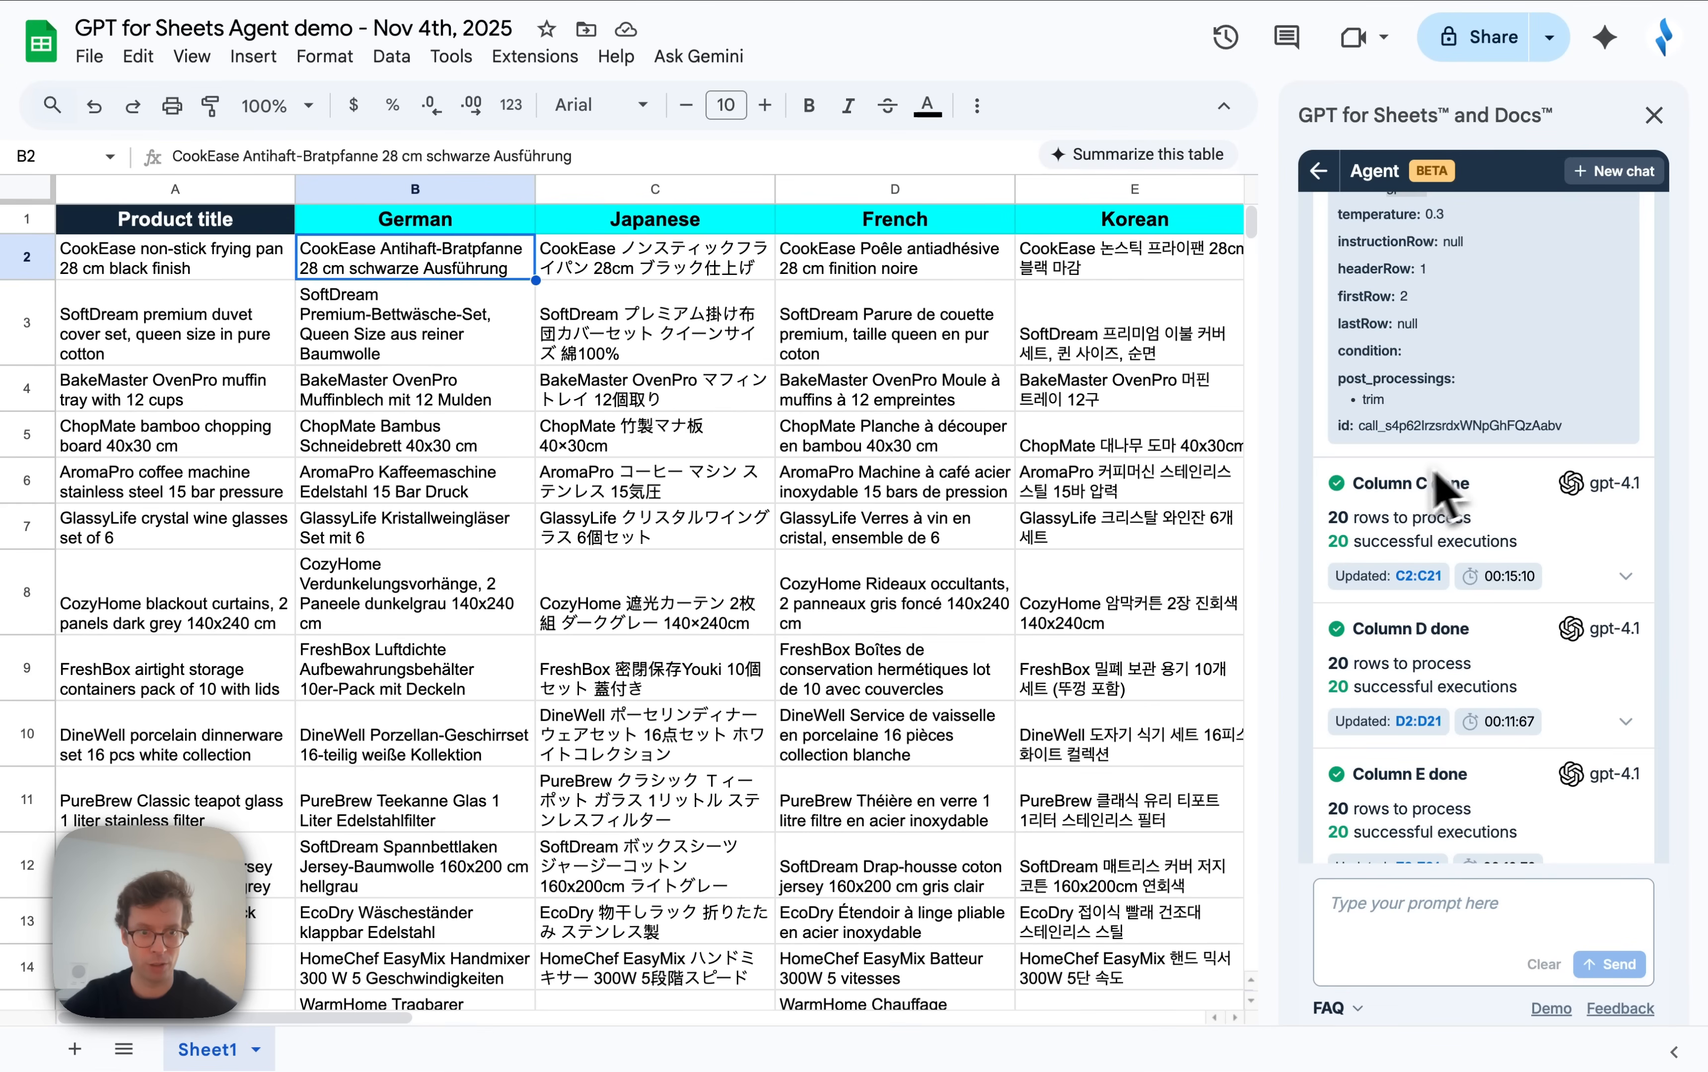
{"action": "scroll", "coordinate": [1426, 631], "scroll_direction": "down", "scroll_amount": 2}
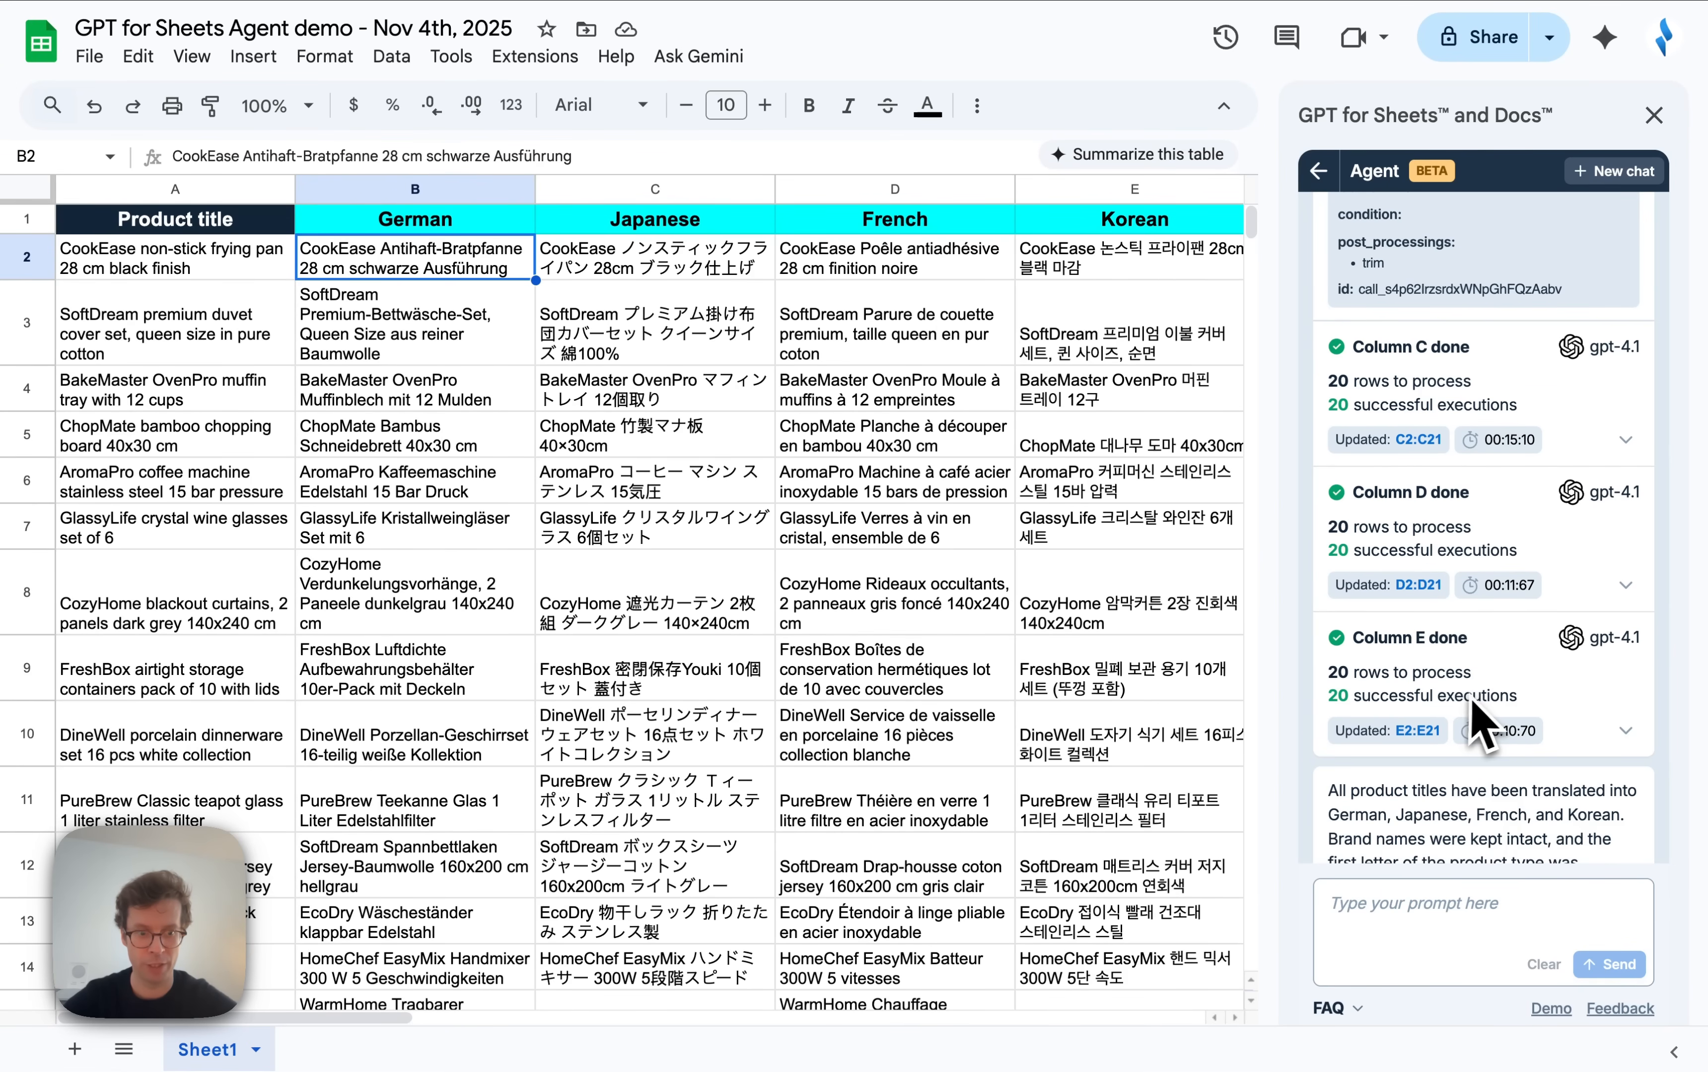
{"action": "scroll", "coordinate": [1468, 713], "scroll_direction": "down", "scroll_amount": 3}
{"action": "scroll", "coordinate": [1036, 809], "scroll_direction": "right", "scroll_amount": 2}
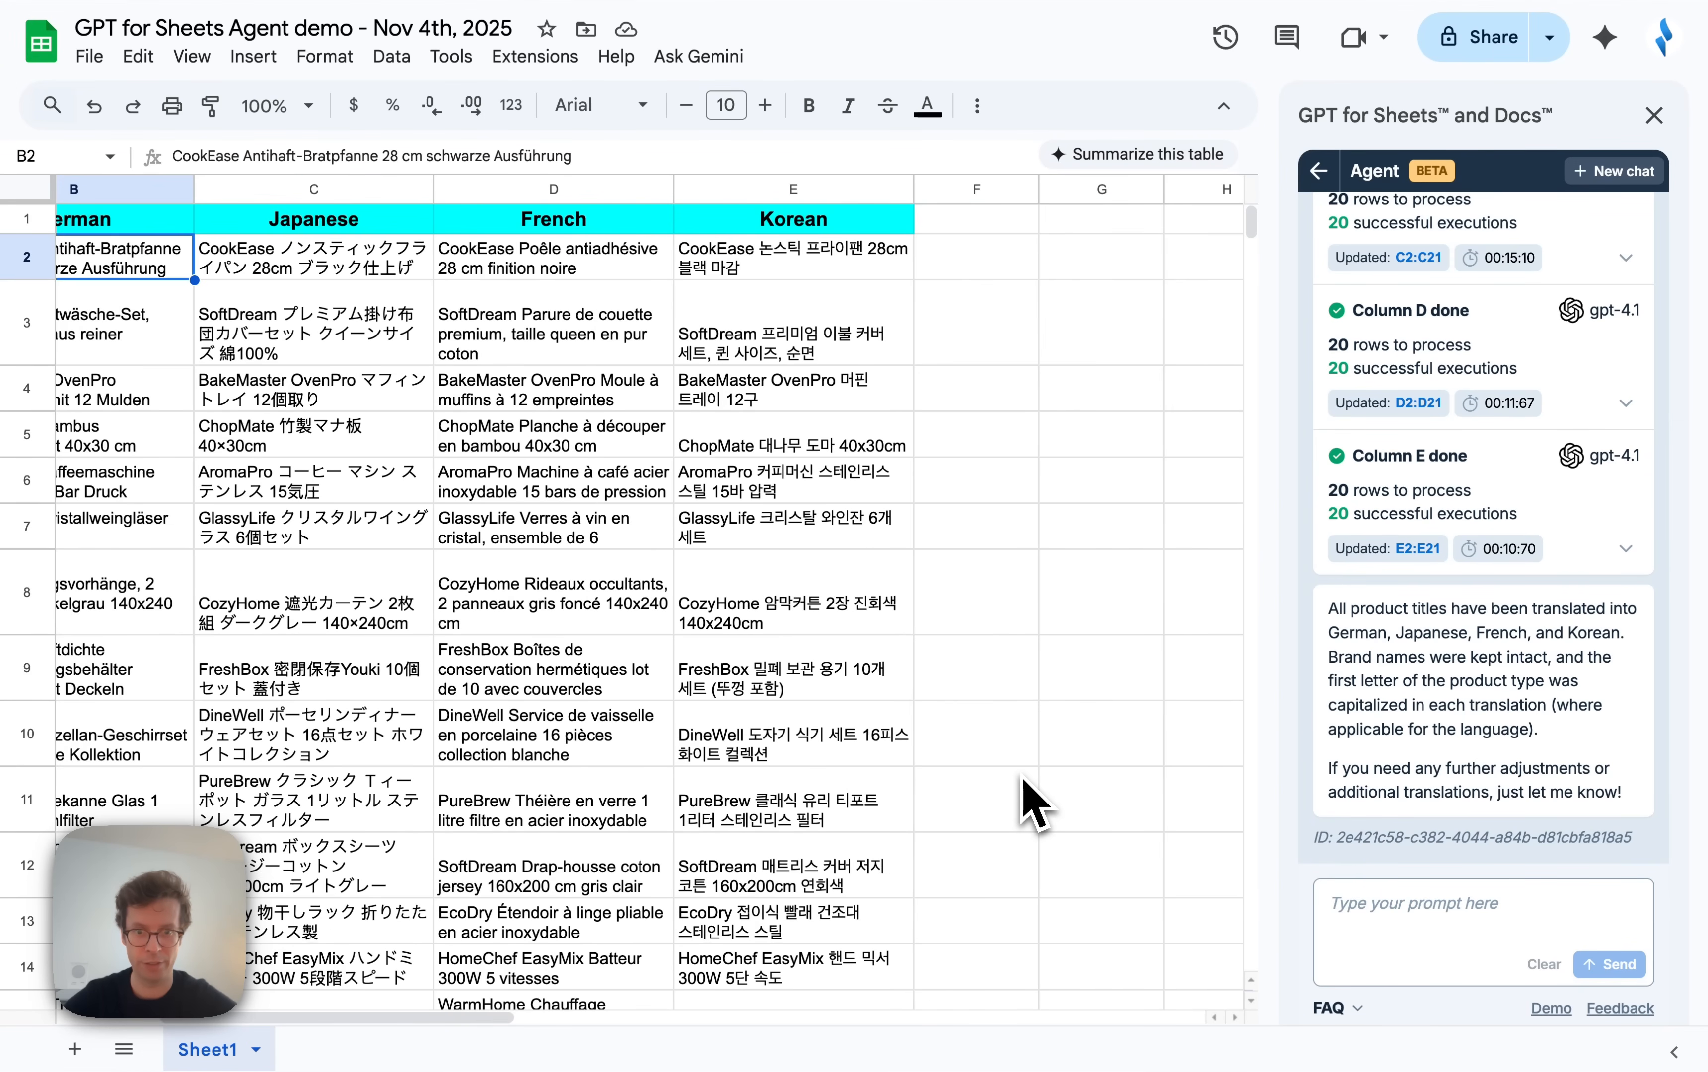
{"action": "scroll", "coordinate": [1025, 802], "scroll_direction": "left", "scroll_amount": 2}
{"action": "scroll", "coordinate": [1025, 801], "scroll_direction": "down", "scroll_amount": 10}
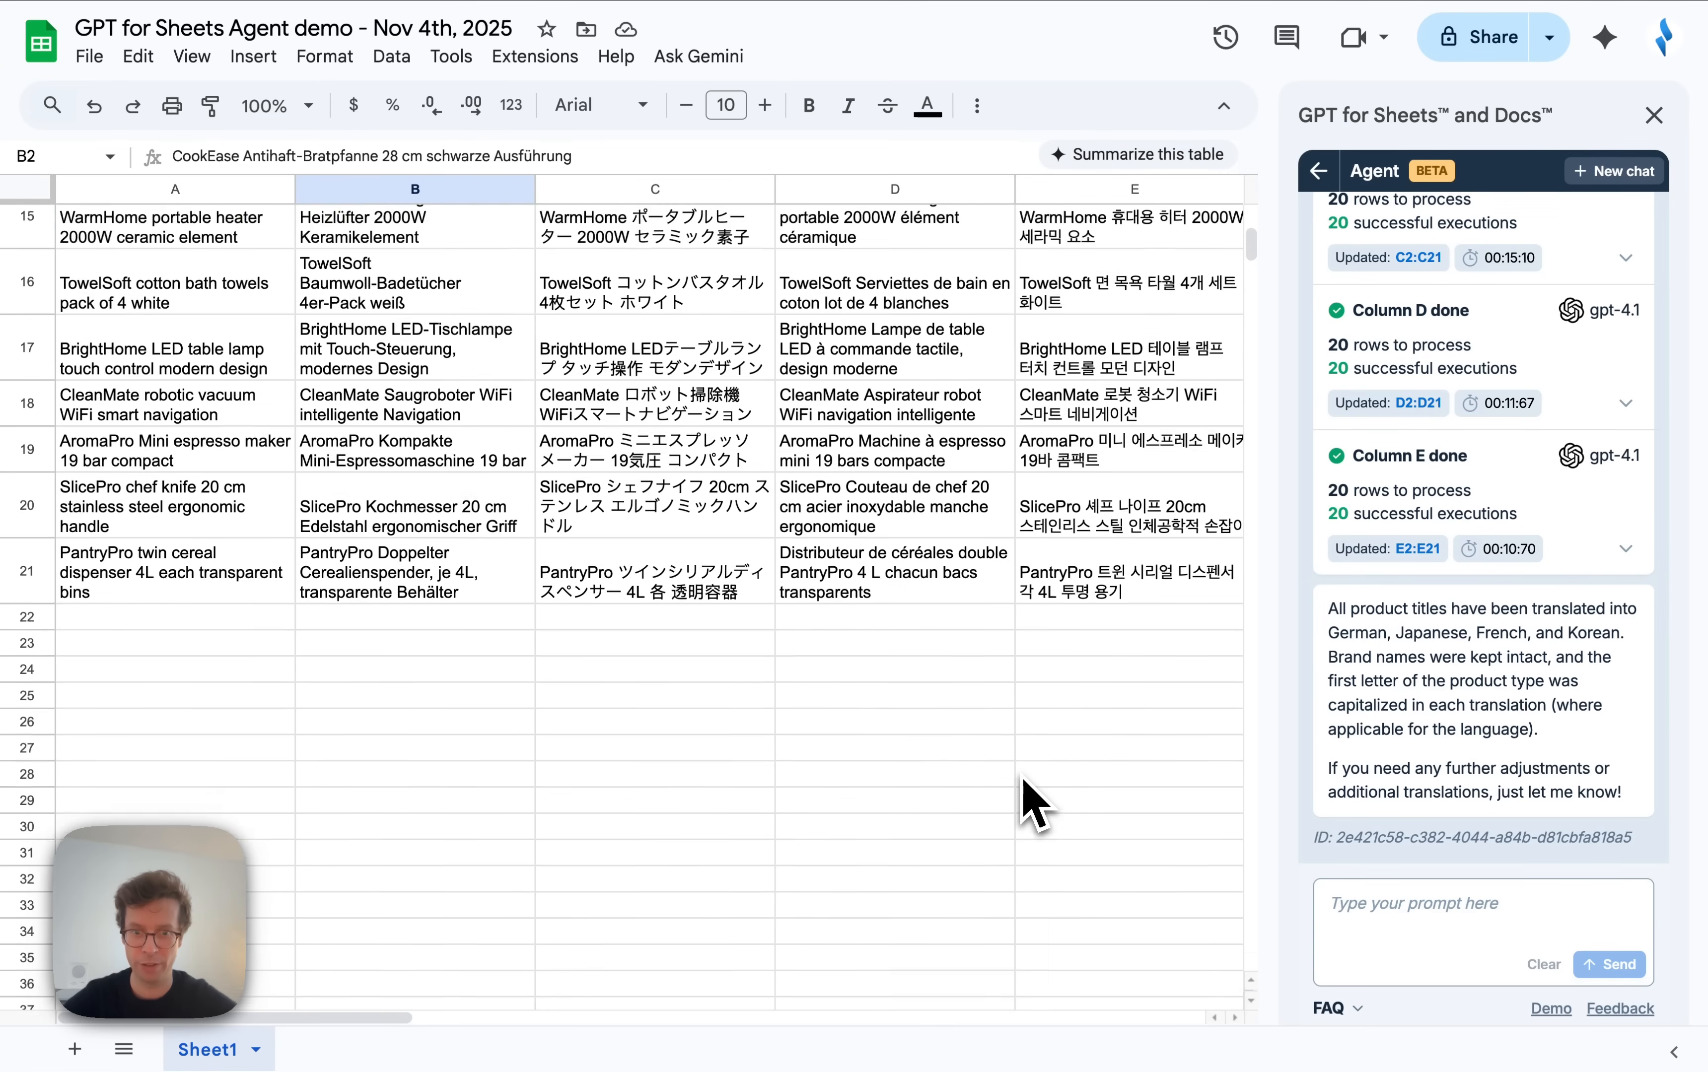
{"action": "scroll", "coordinate": [1036, 809], "scroll_direction": "up", "scroll_amount": 10}
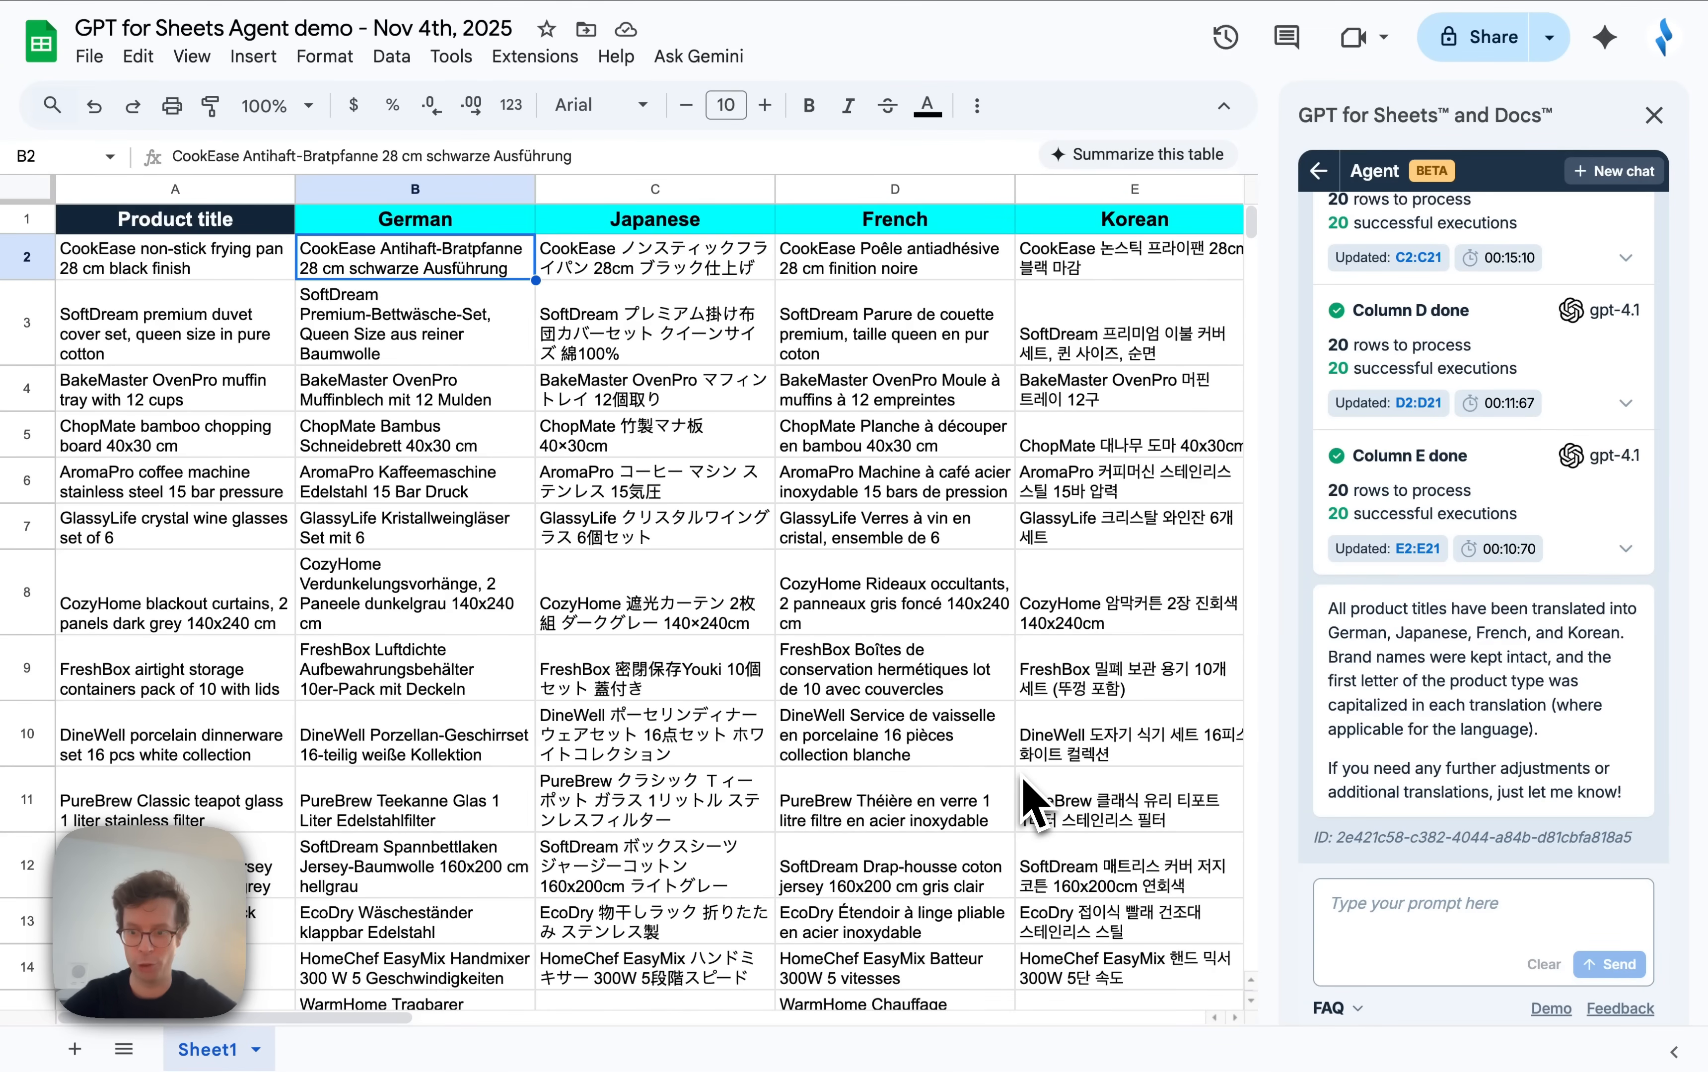
Start a new agent chat, load the Clean company names example and submit its prompt "Get the brand name of each company".
{"action": "left_click", "coordinate": [1620, 177]}
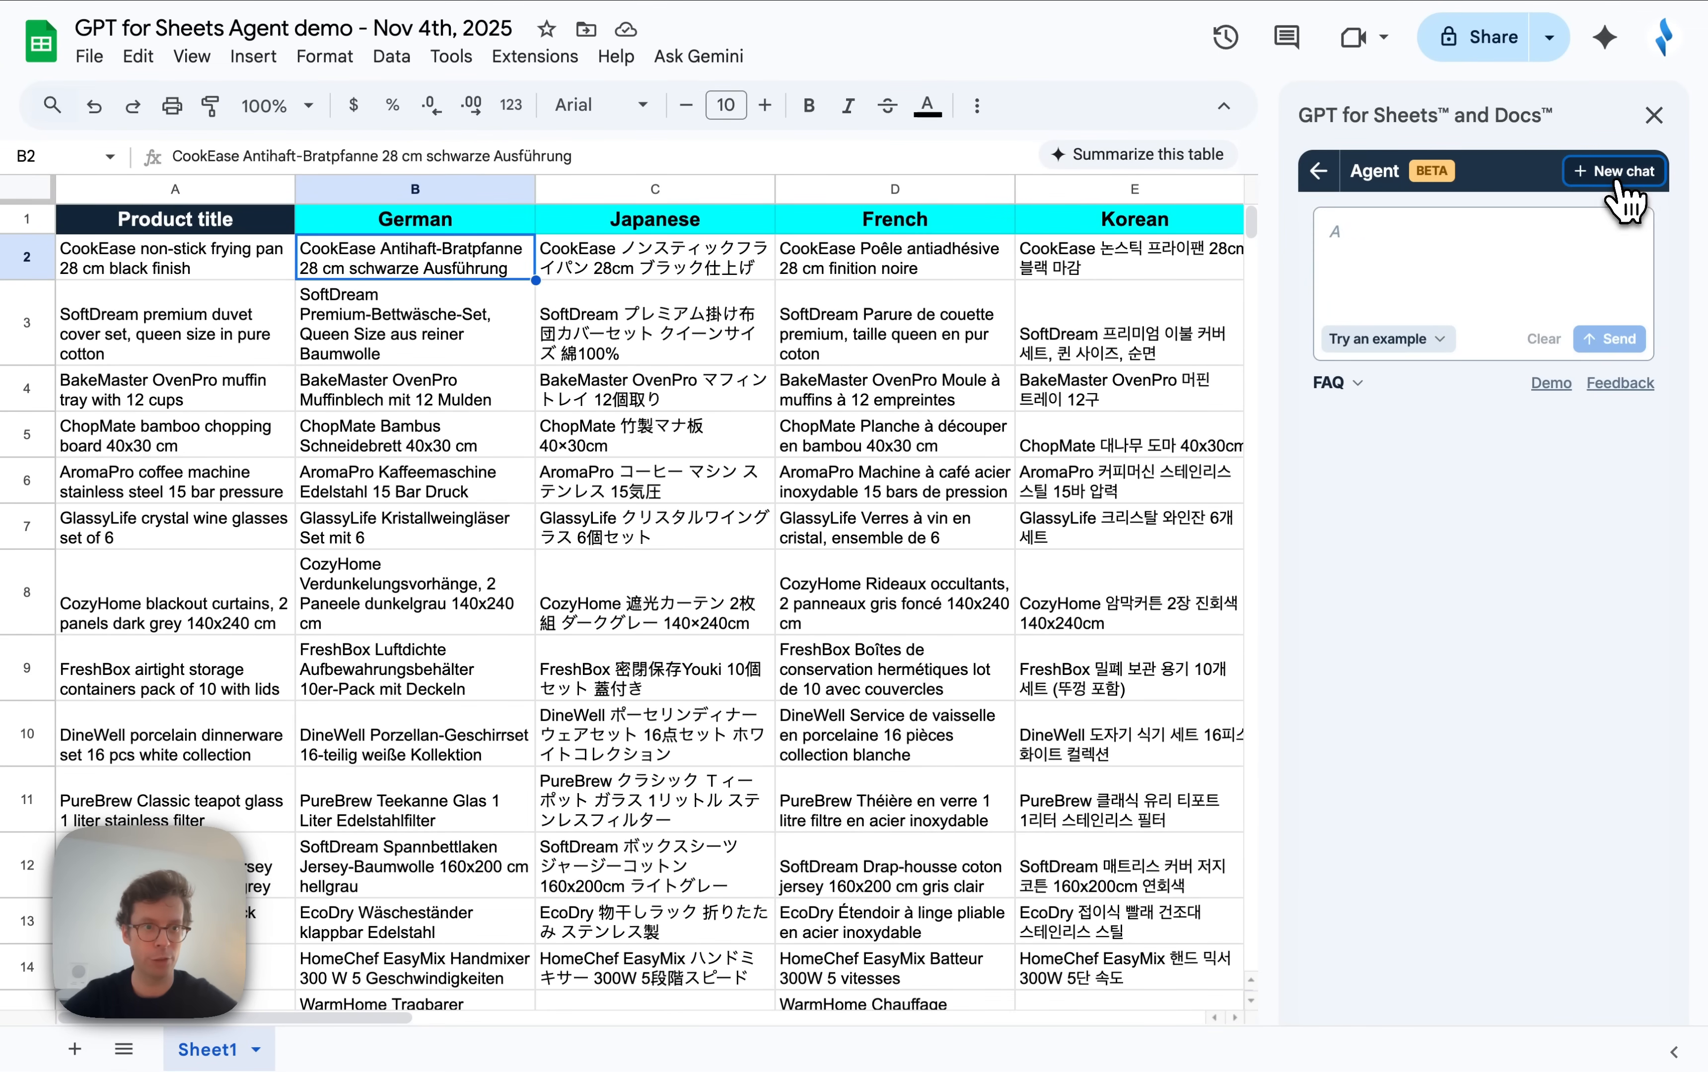
{"action": "left_click", "coordinate": [1387, 338]}
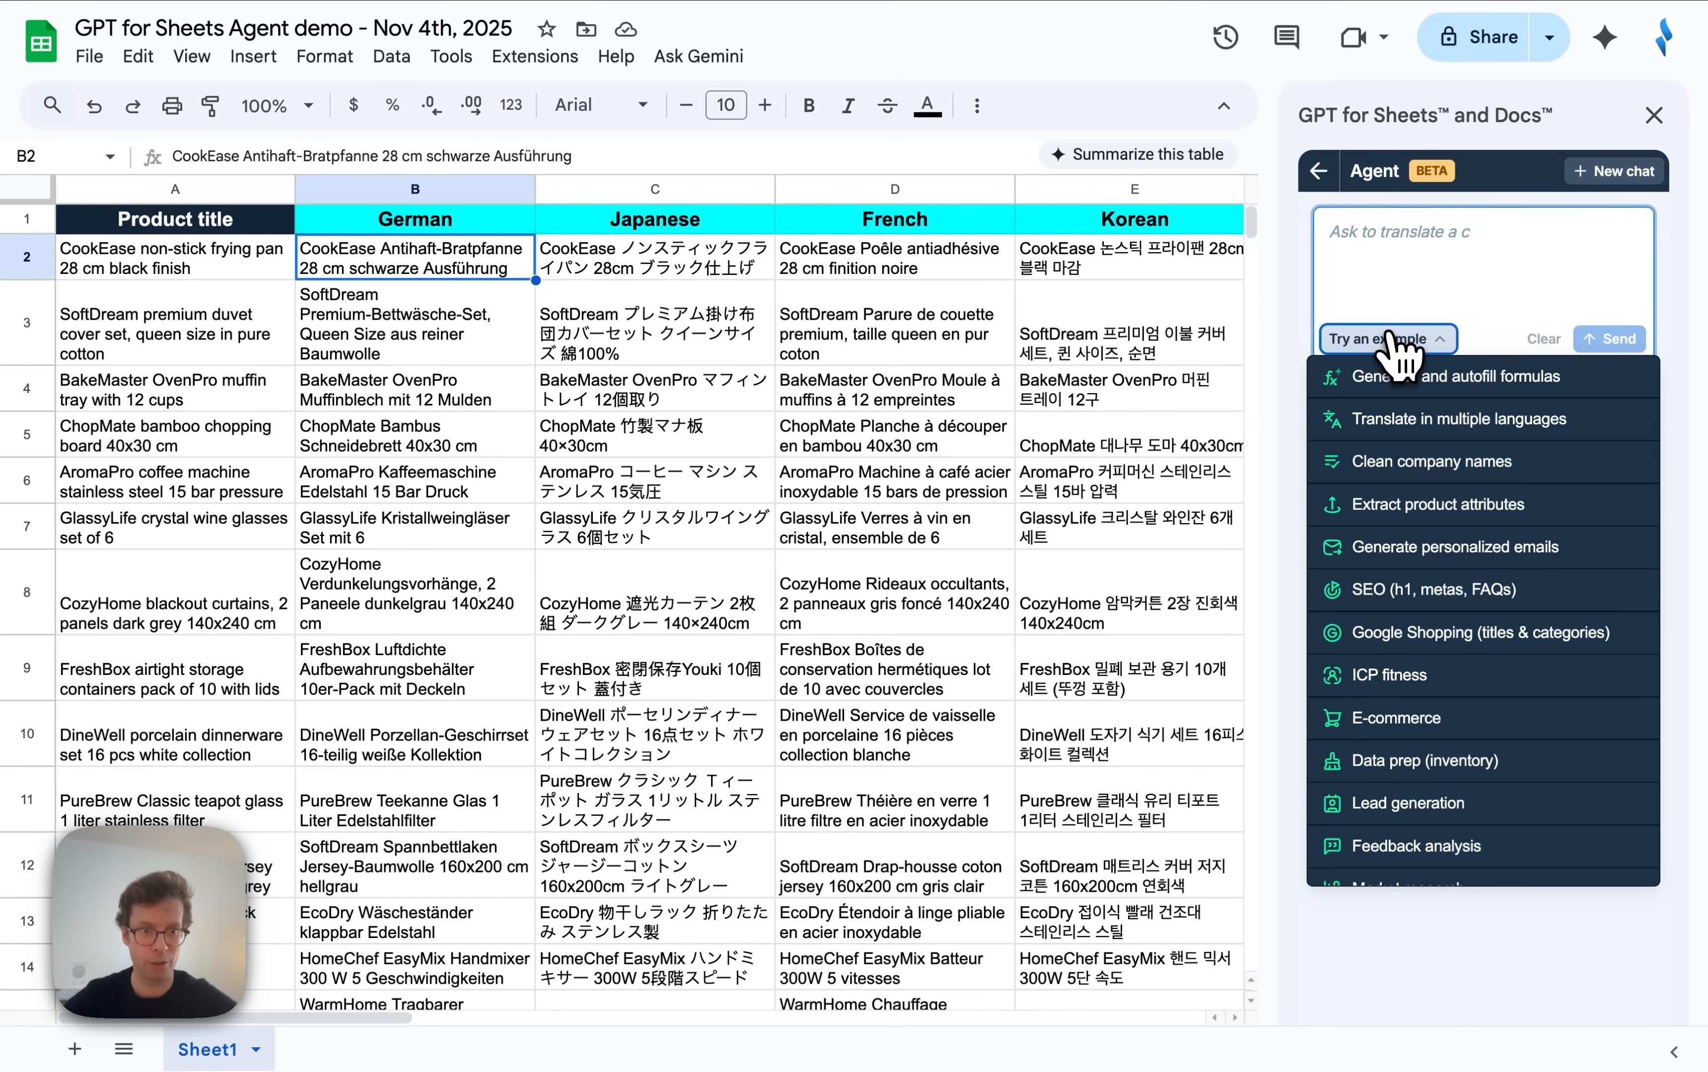
{"action": "left_click", "coordinate": [1415, 465]}
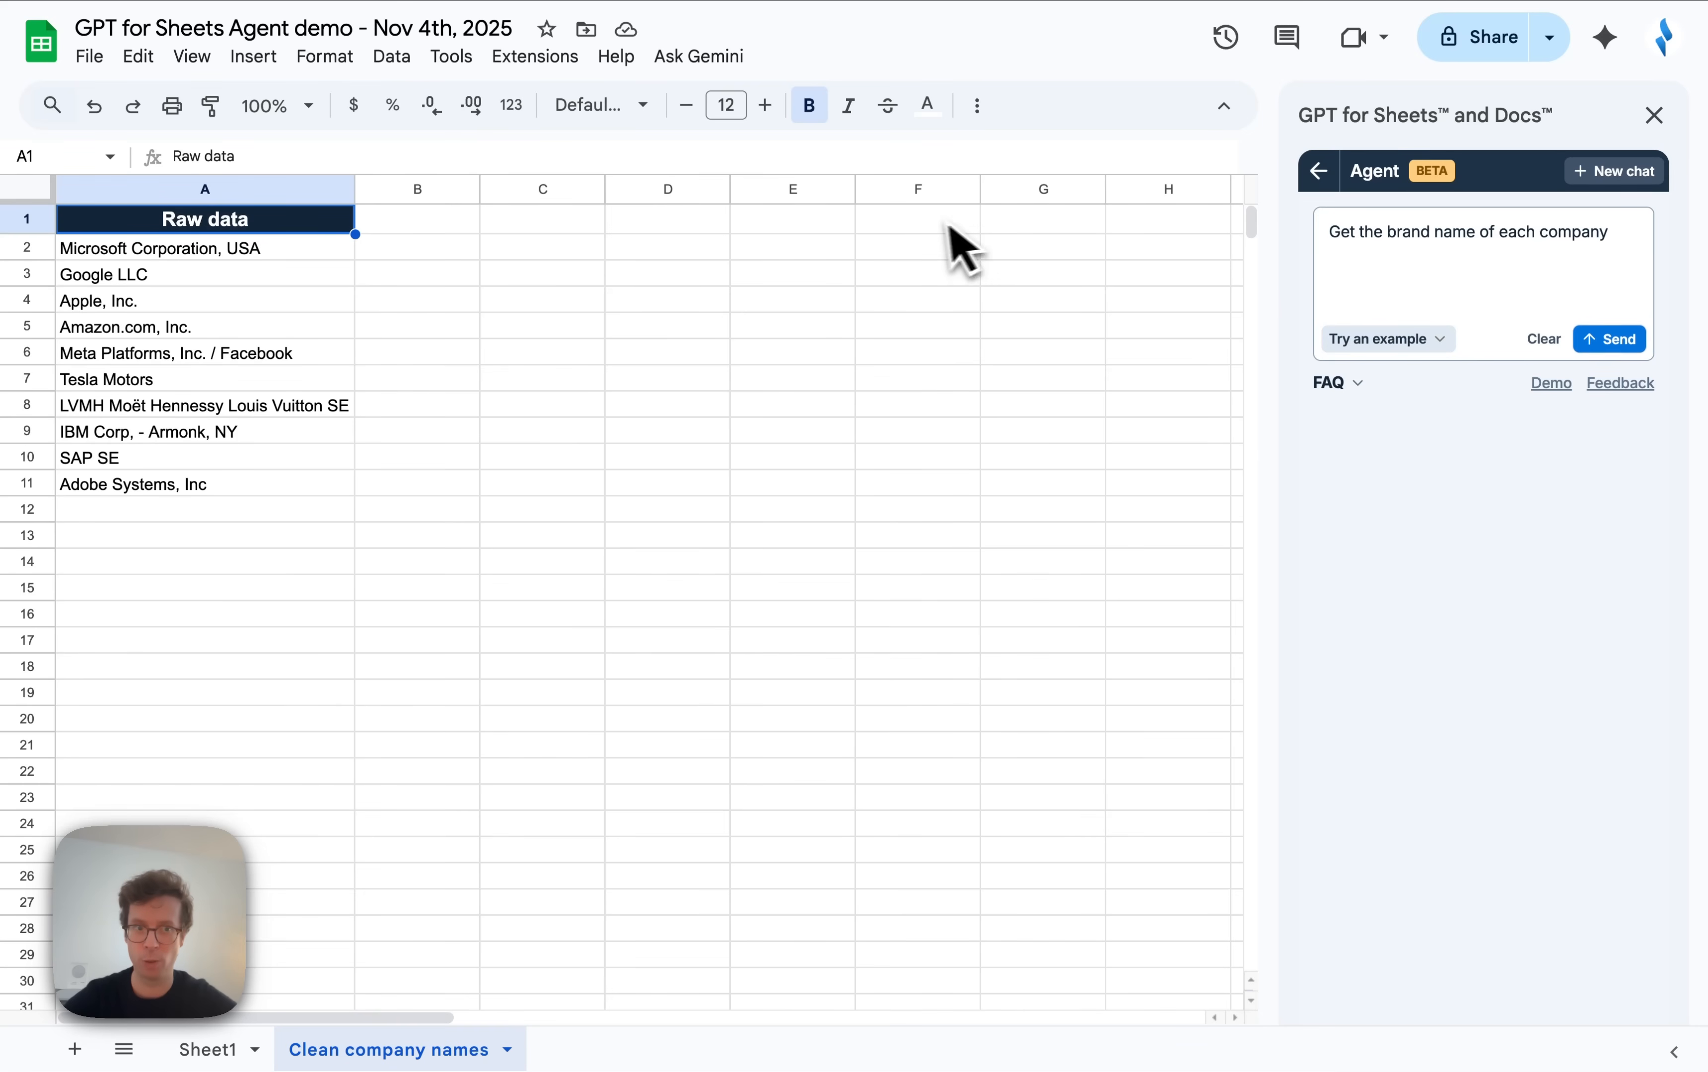
{"action": "left_click", "coordinate": [1381, 234]}
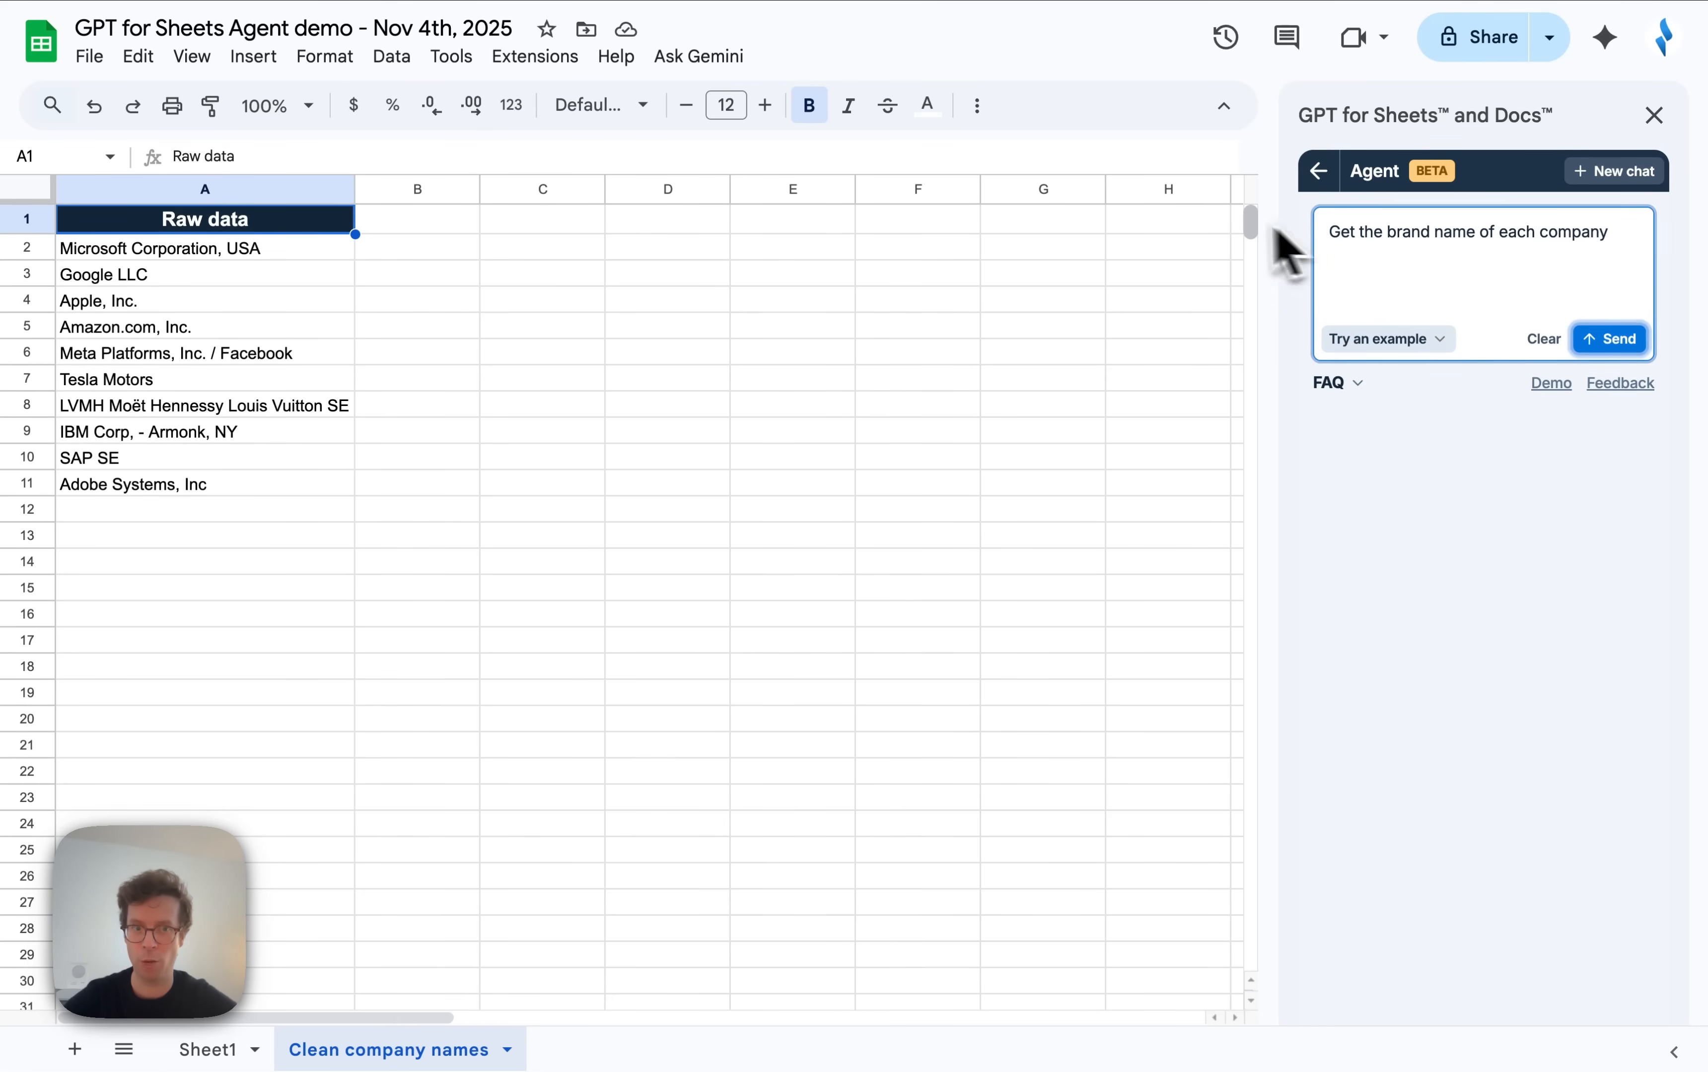
{"action": "left_click", "coordinate": [1618, 338]}
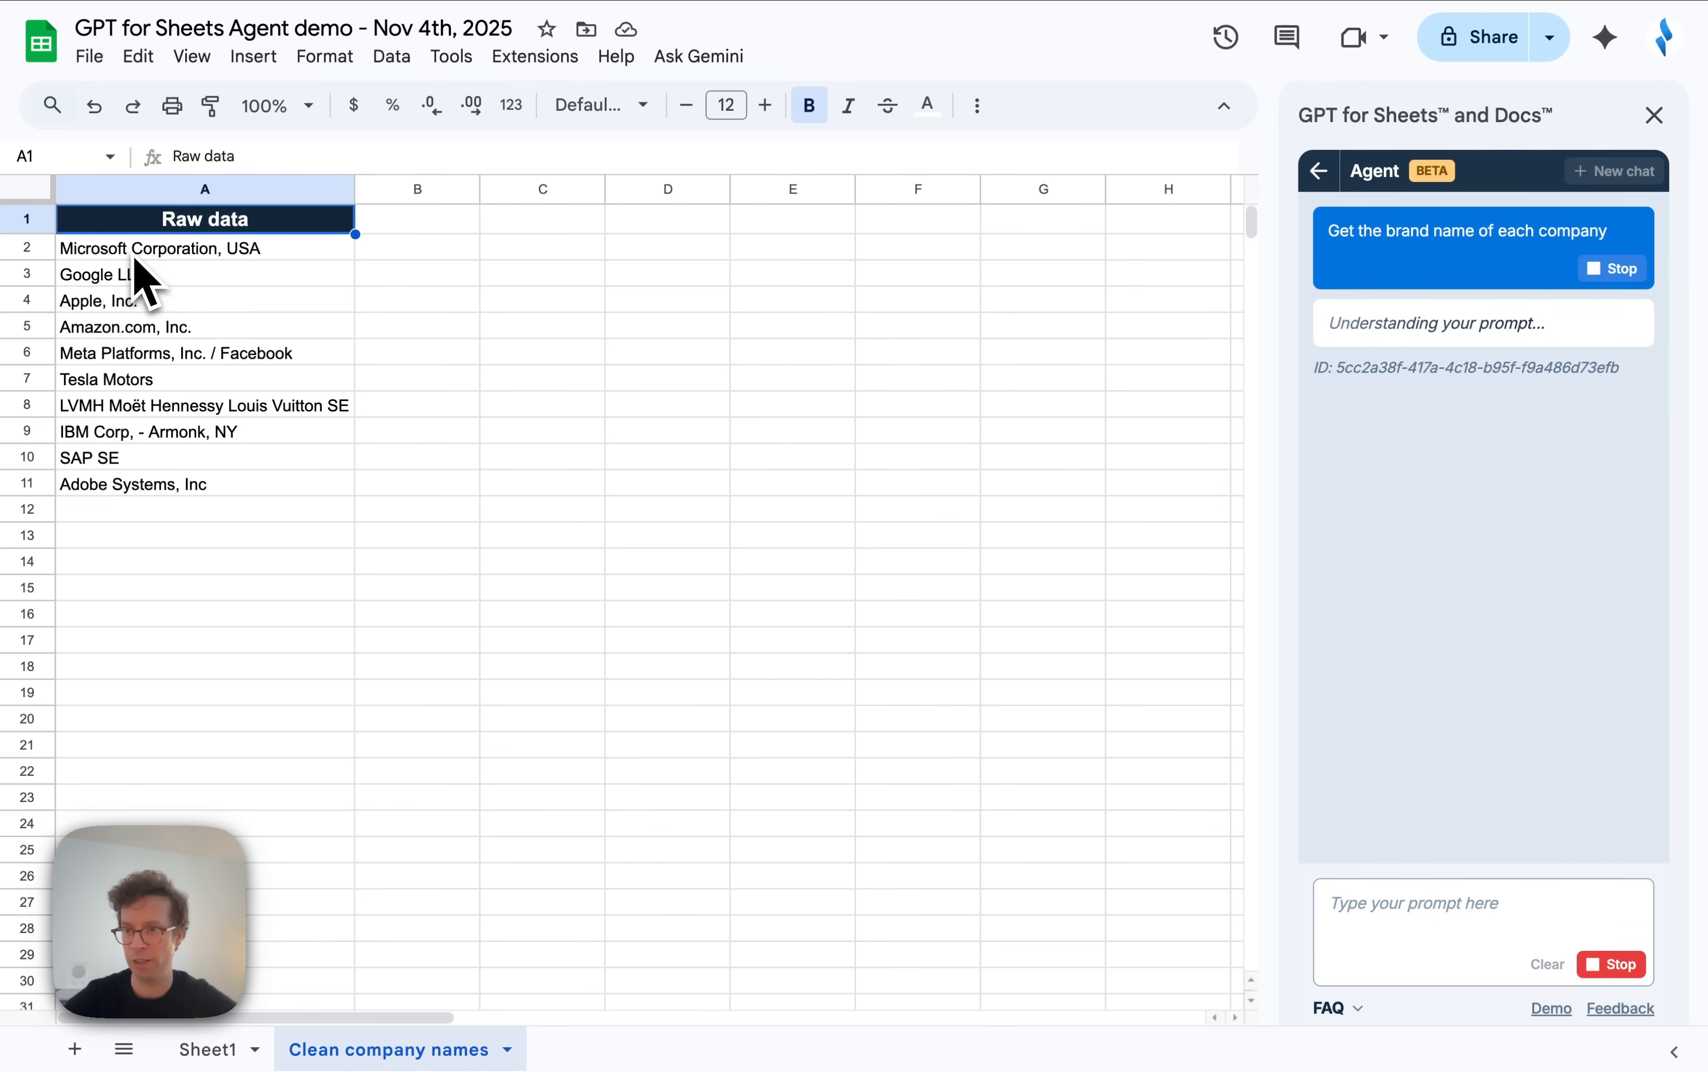
Compare the raw company names in A2:A11 with the original prompt and the expanded prompt template for column B.
{"action": "left_click_drag", "start_coordinate": [145, 250], "coordinate": [181, 500]}
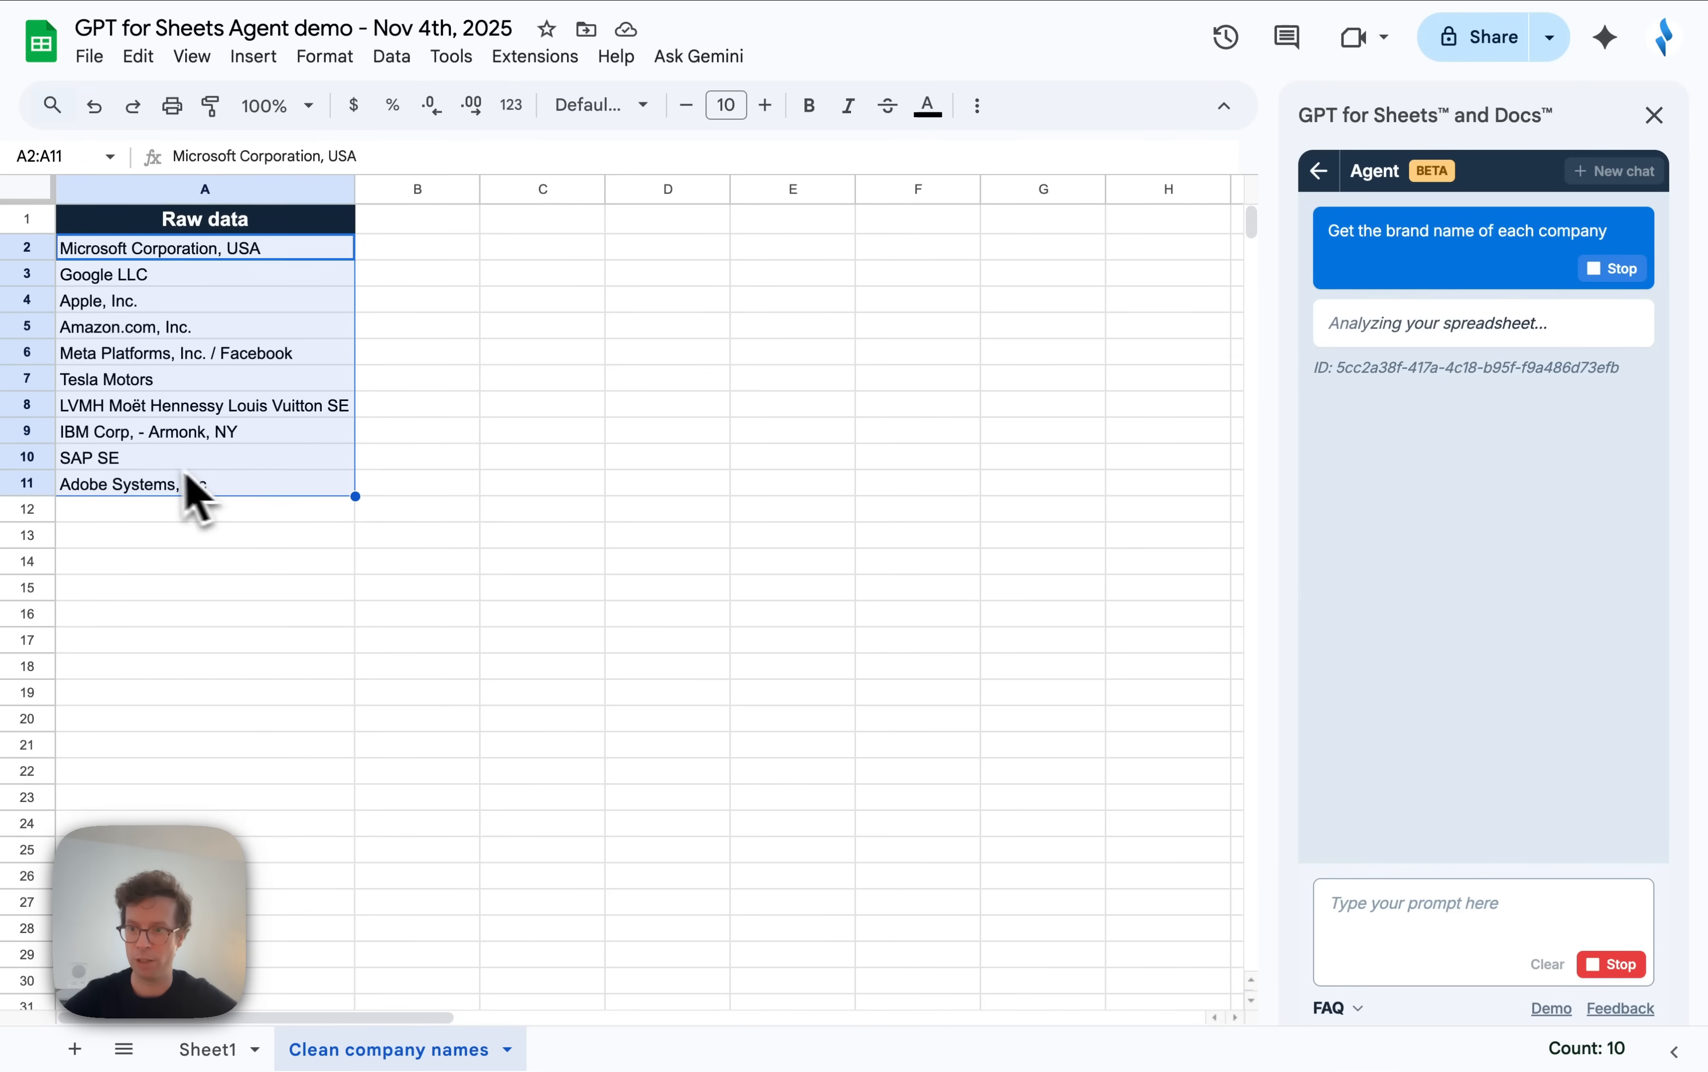
{"action": "left_click", "coordinate": [145, 457]}
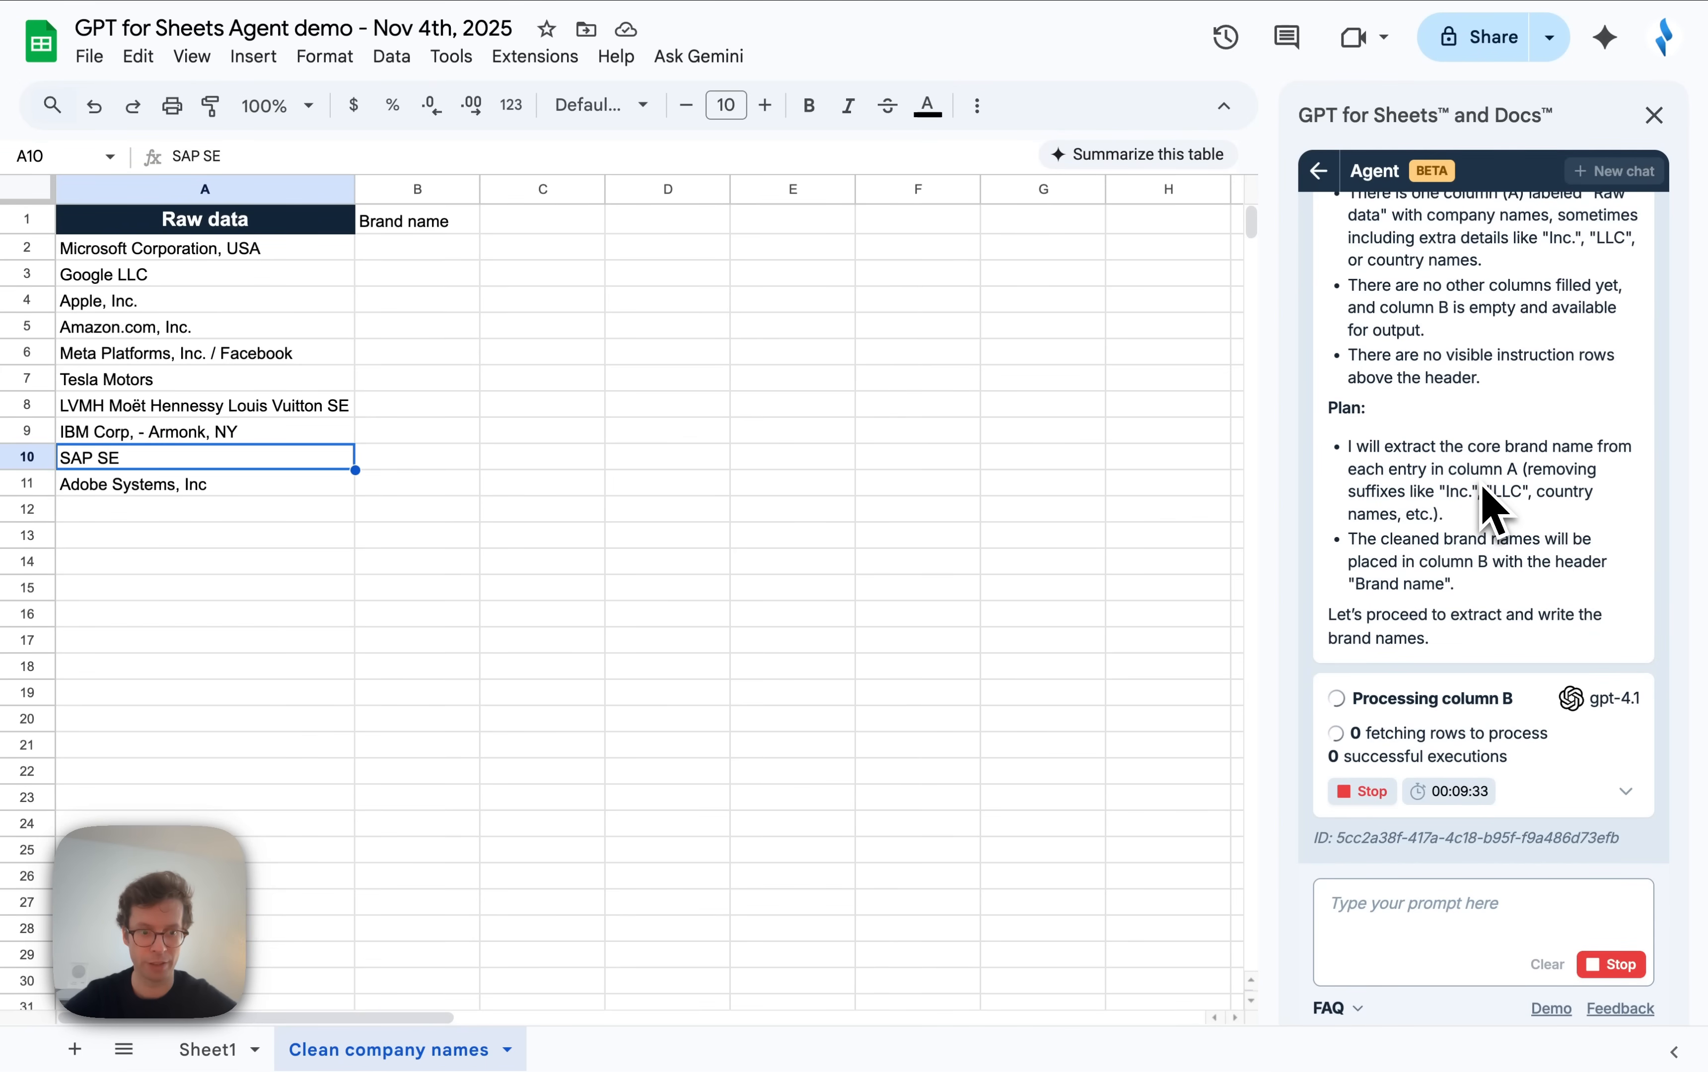
{"action": "left_click", "coordinate": [1625, 791]}
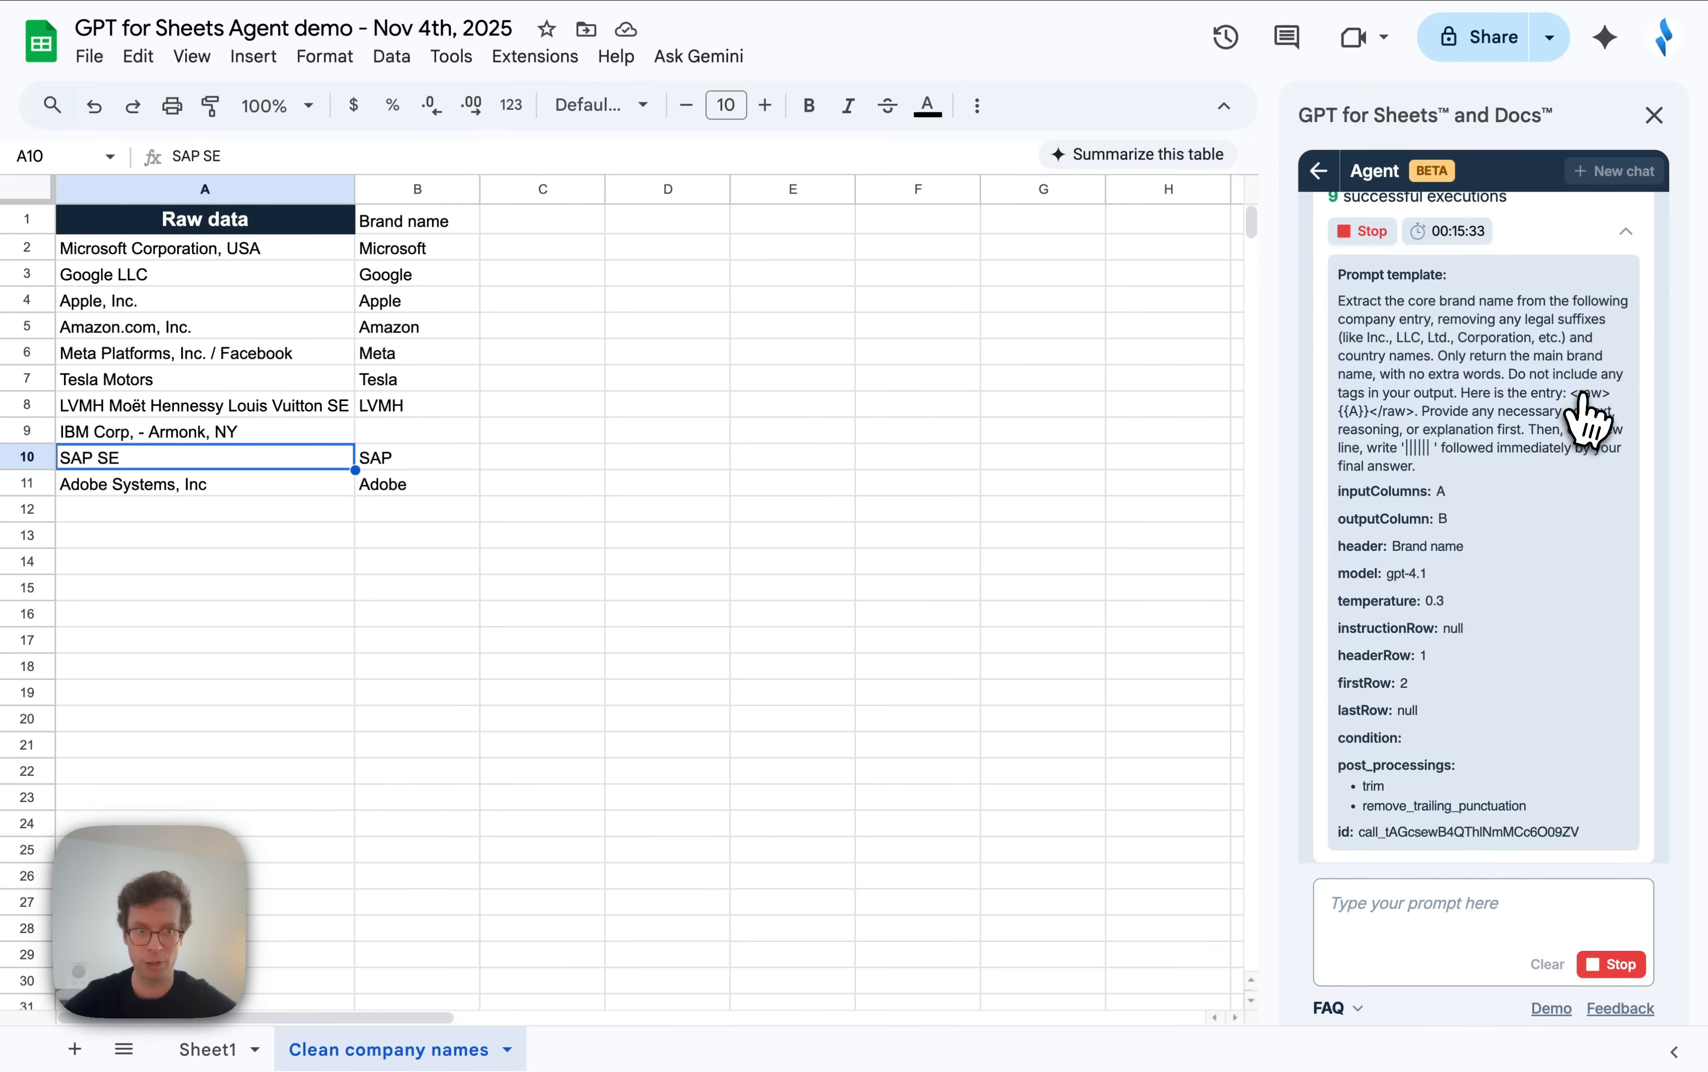
{"action": "left_click_drag", "start_coordinate": [1365, 318], "coordinate": [1377, 400]}
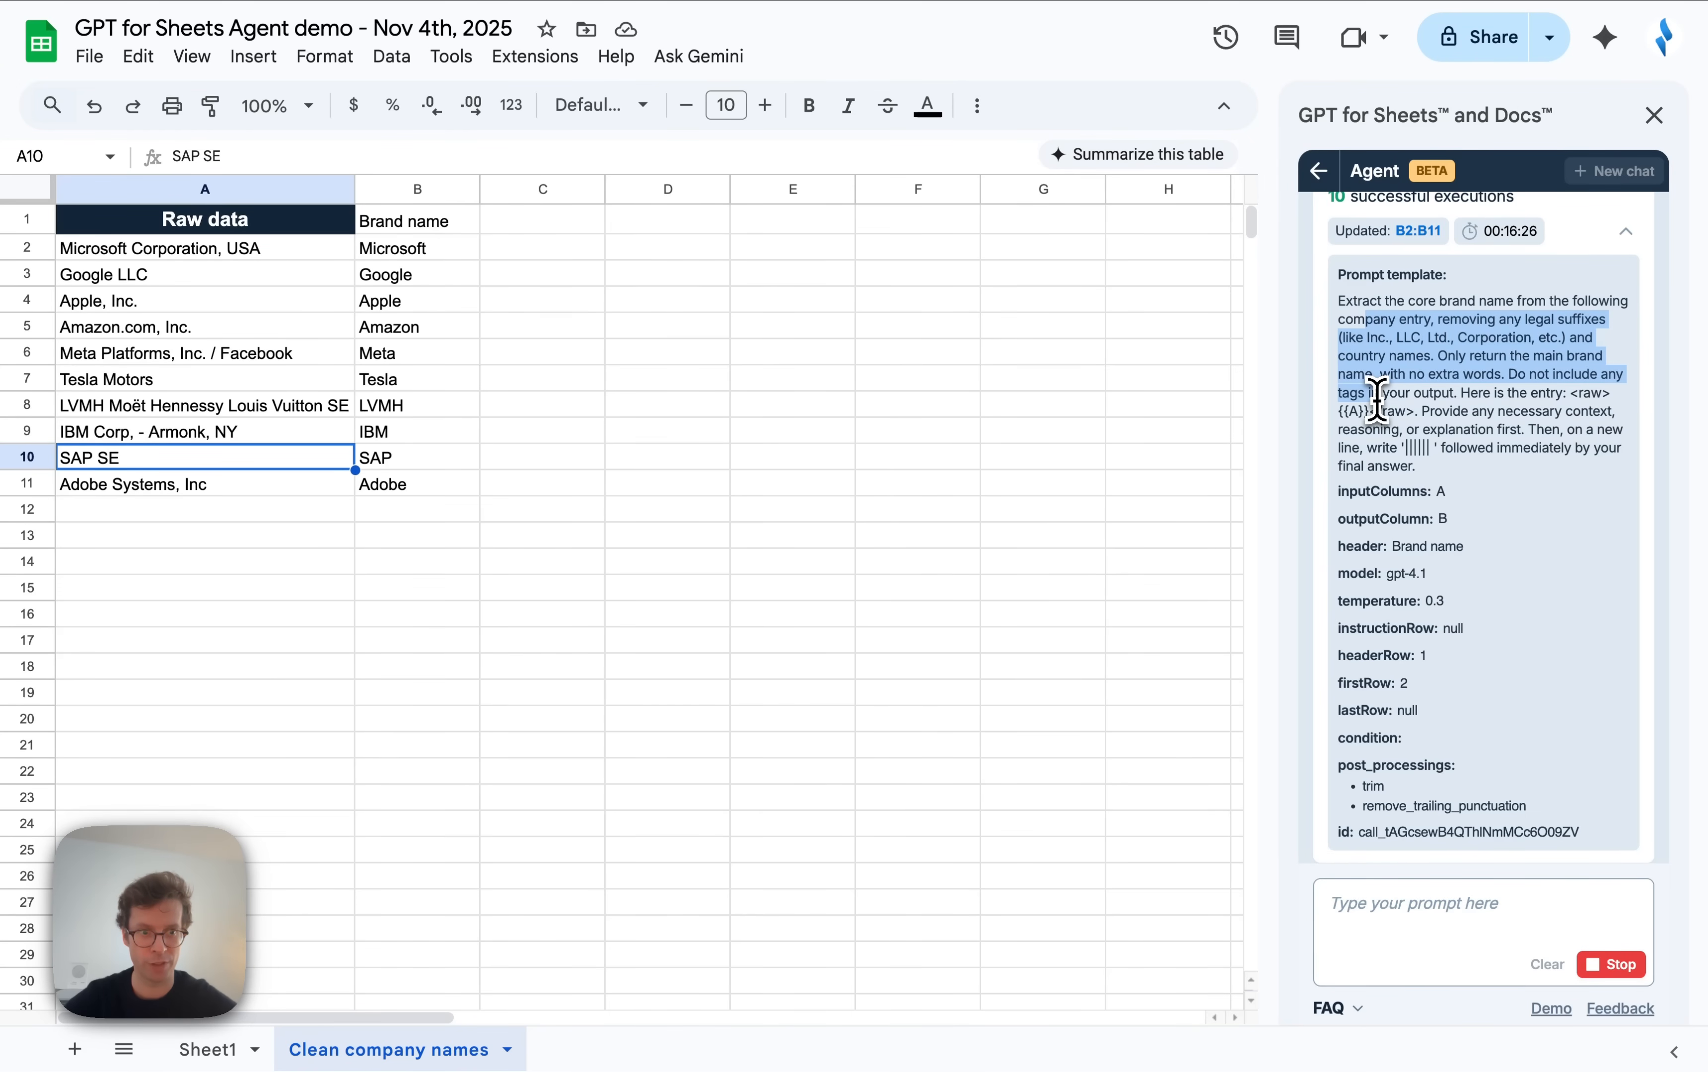
{"action": "scroll", "coordinate": [1534, 437], "scroll_direction": "up", "scroll_amount": 2}
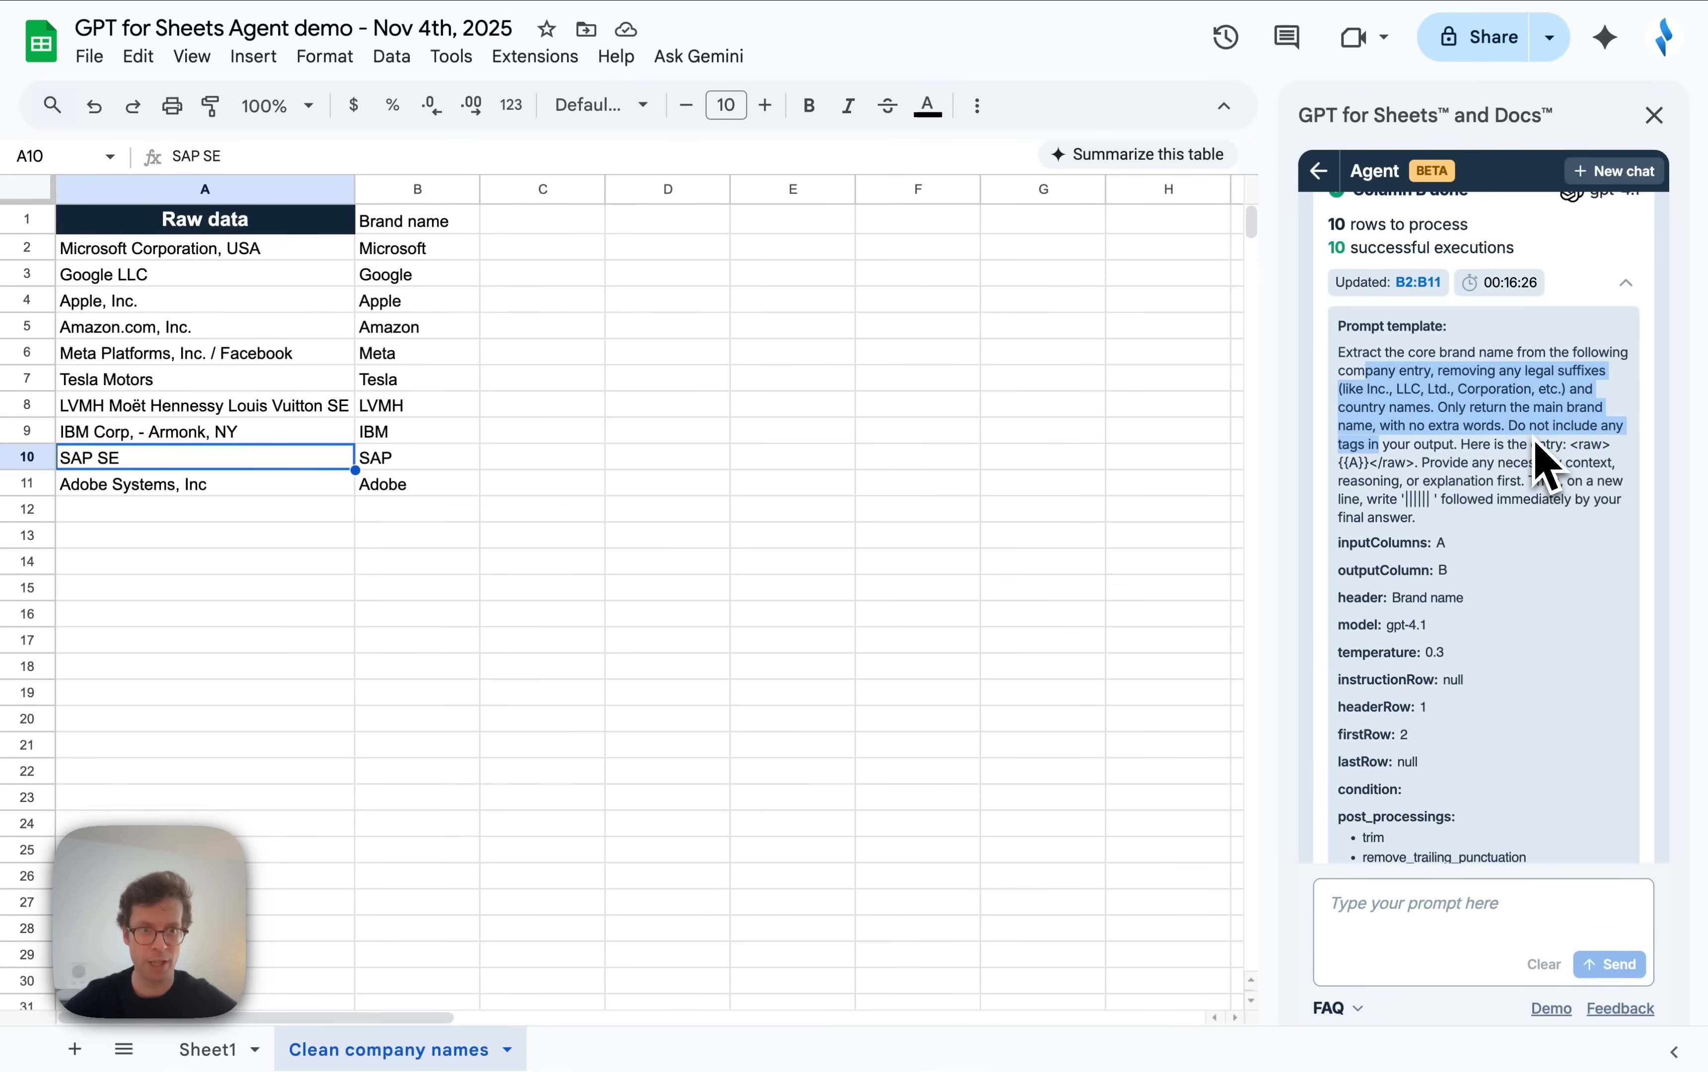
{"action": "scroll", "coordinate": [1540, 461], "scroll_direction": "up", "scroll_amount": 5}
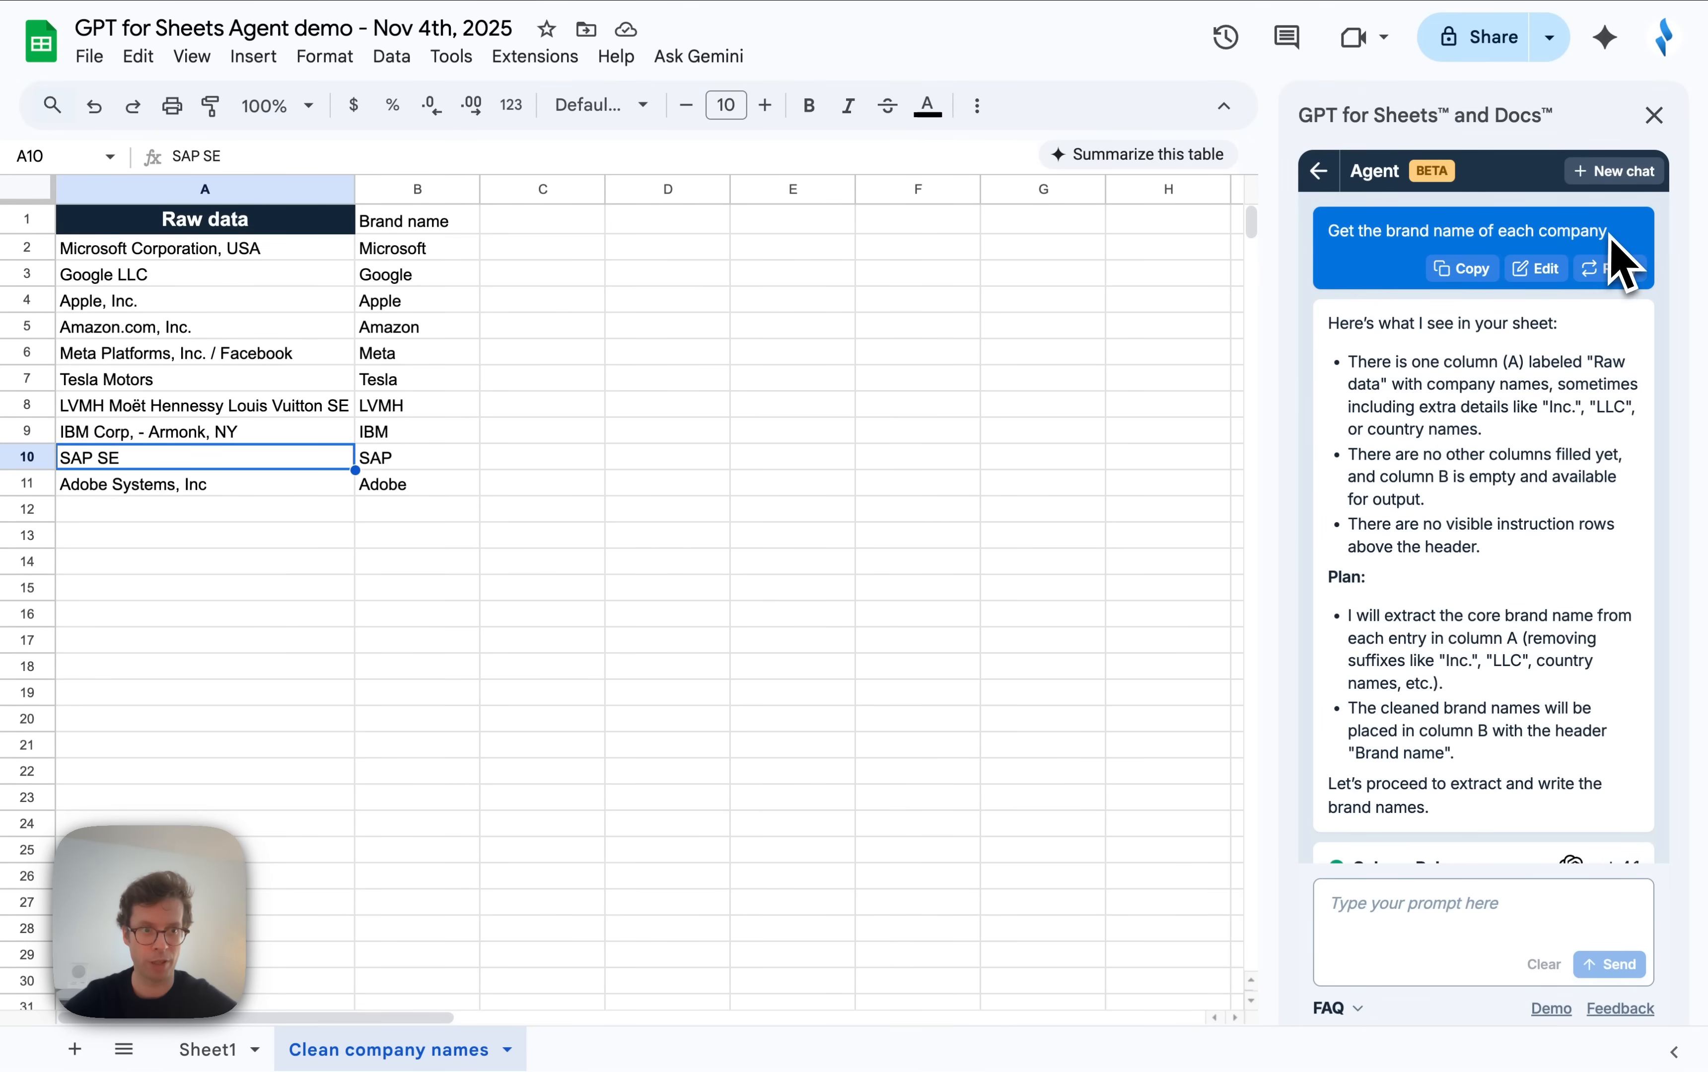
{"action": "left_click_drag", "start_coordinate": [1609, 231], "coordinate": [1337, 232]}
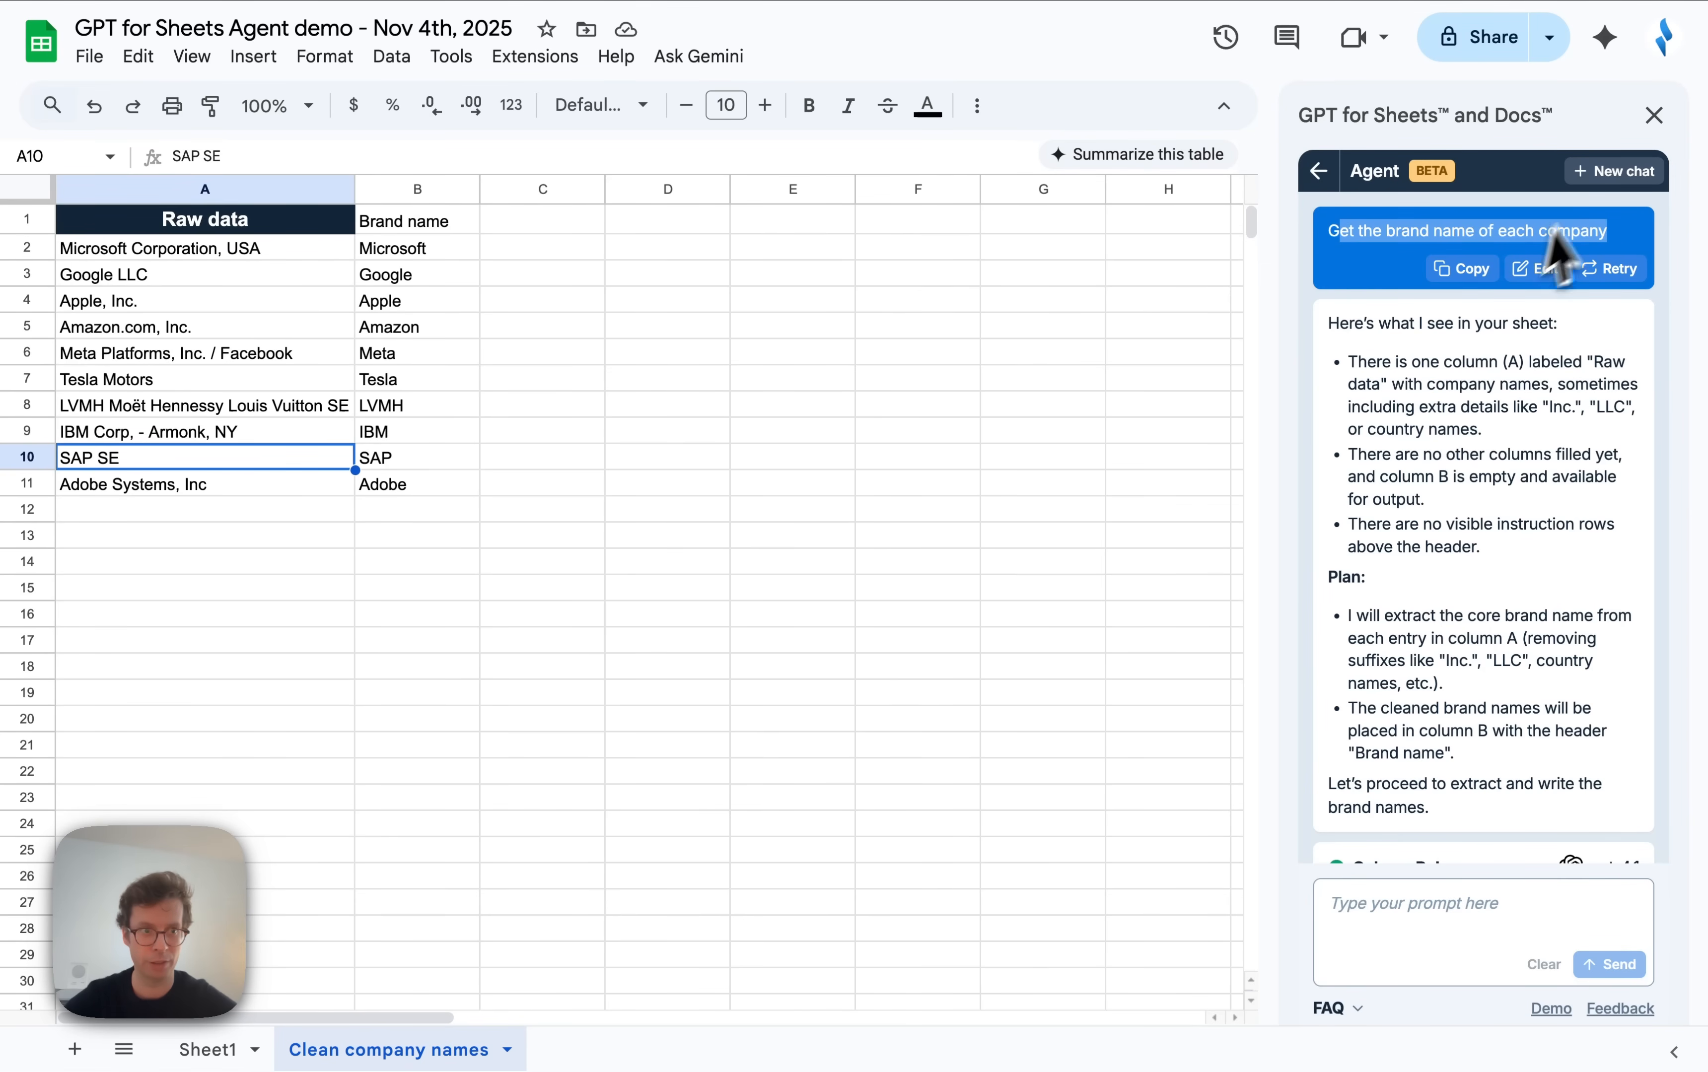
Start another agent chat and load the Extract product attributes example with its prompt on the number of gears per bike description.
{"action": "left_click", "coordinate": [1624, 174]}
{"action": "left_click", "coordinate": [1418, 337]}
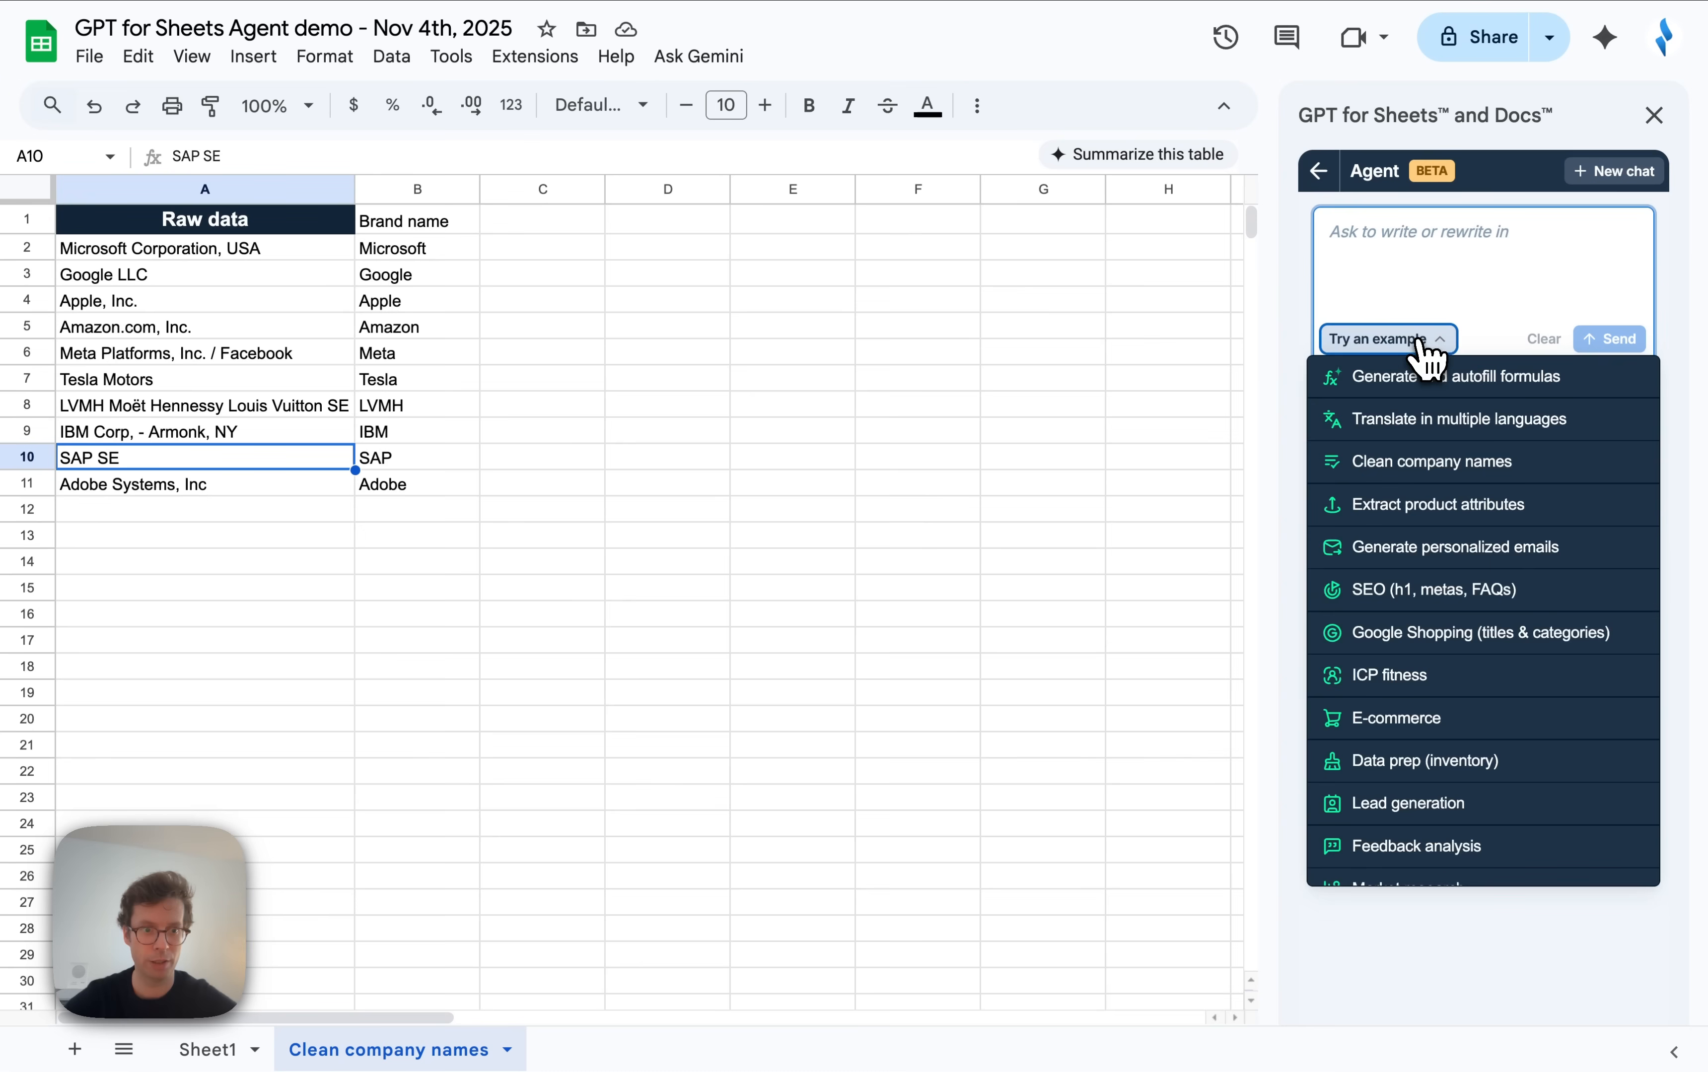
{"action": "left_click", "coordinate": [1414, 505]}
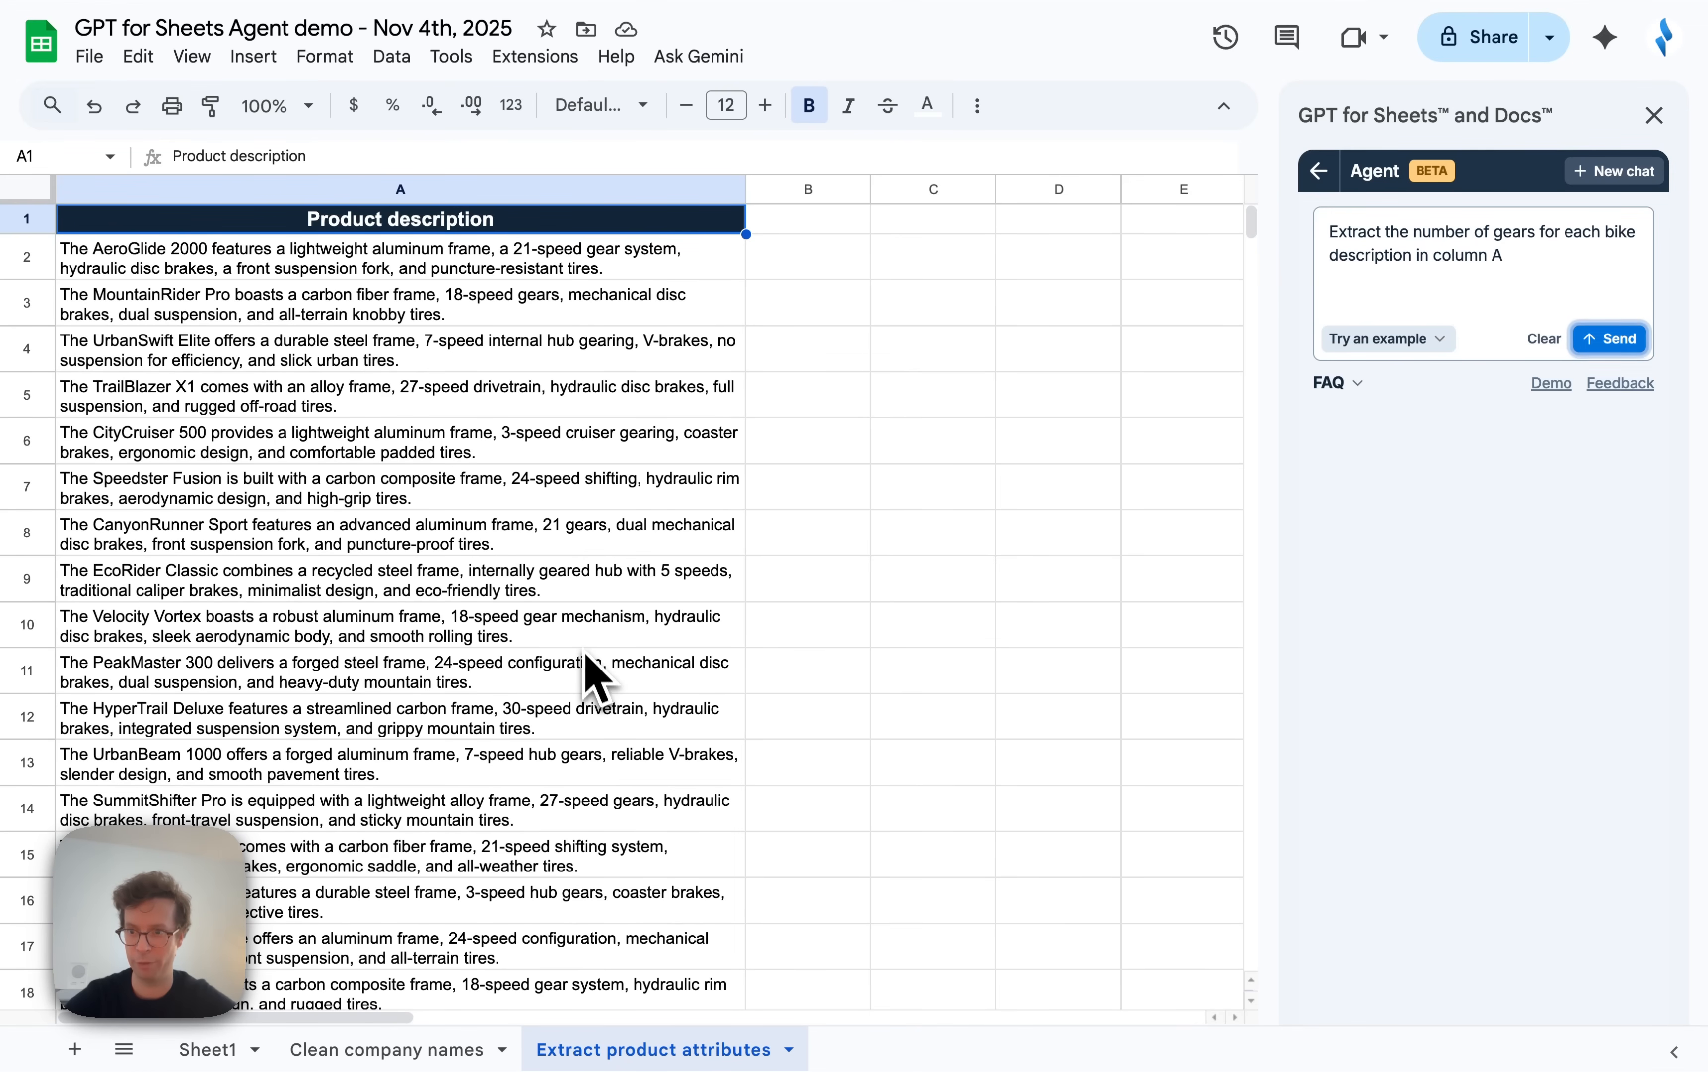
{"action": "left_click", "coordinate": [1559, 261]}
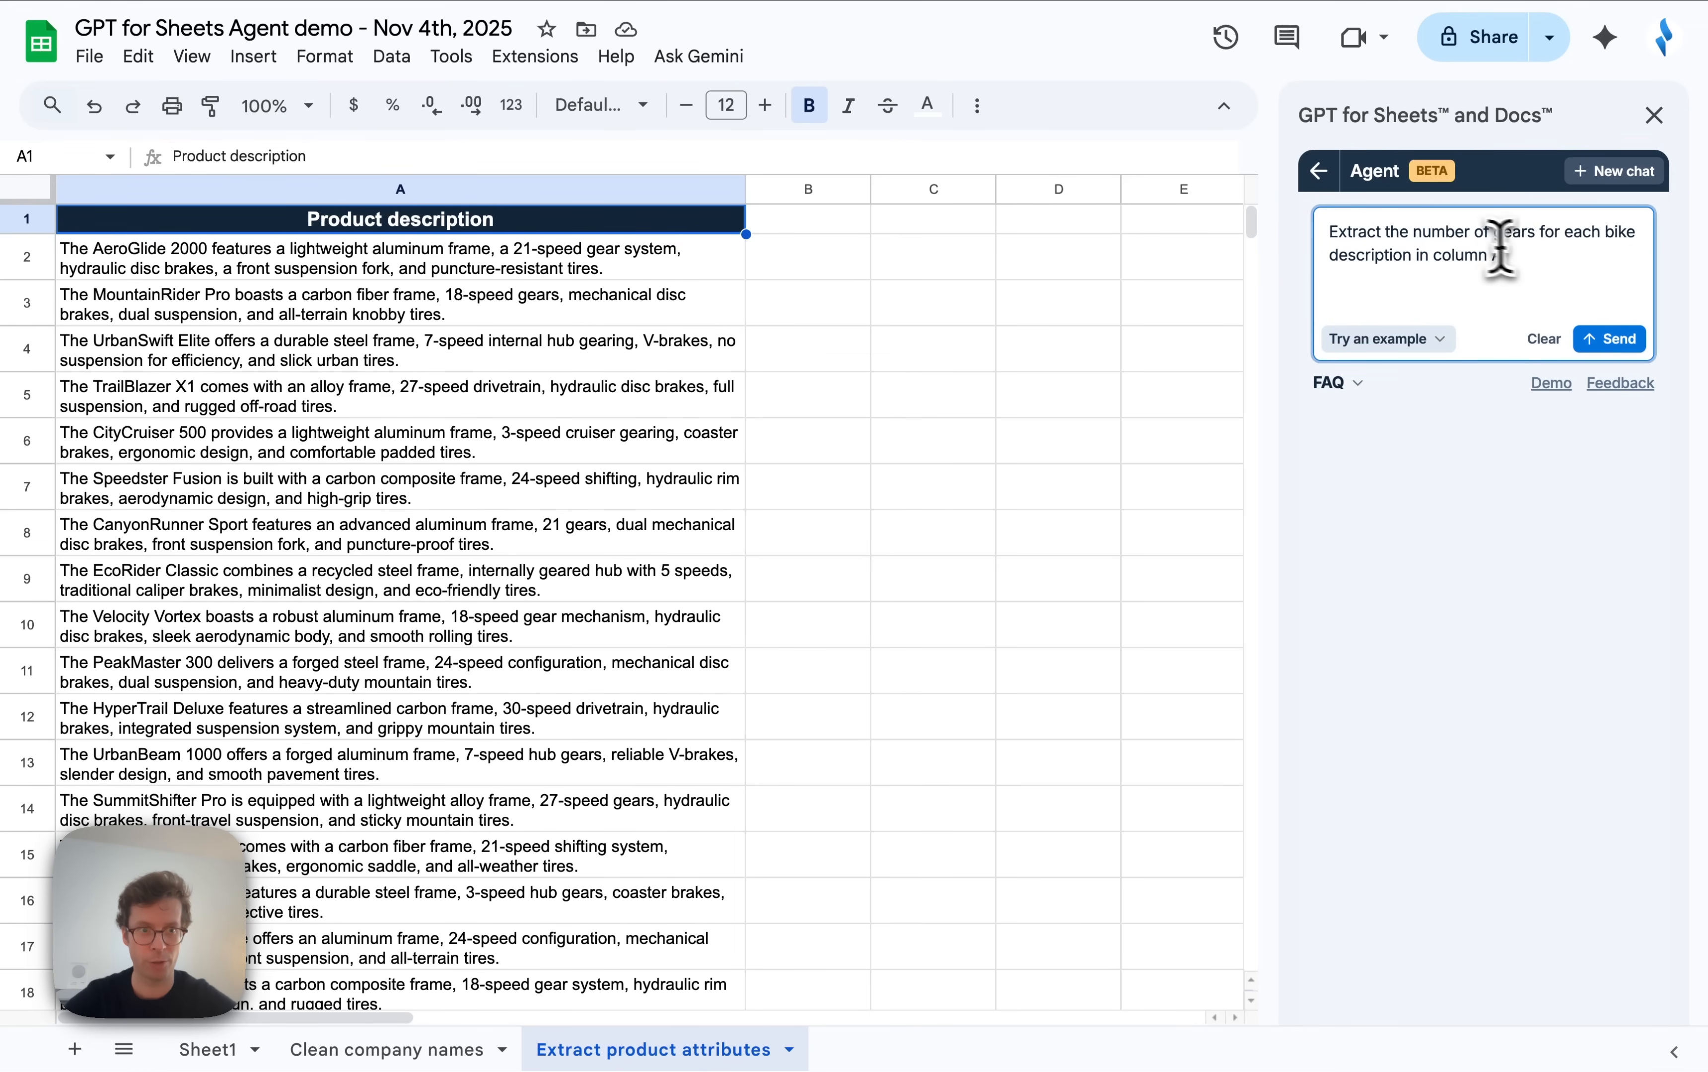
Submit the prompt "Extract the number of gears for each bike description in column A" to the agent.
{"action": "left_click", "coordinate": [1608, 339]}
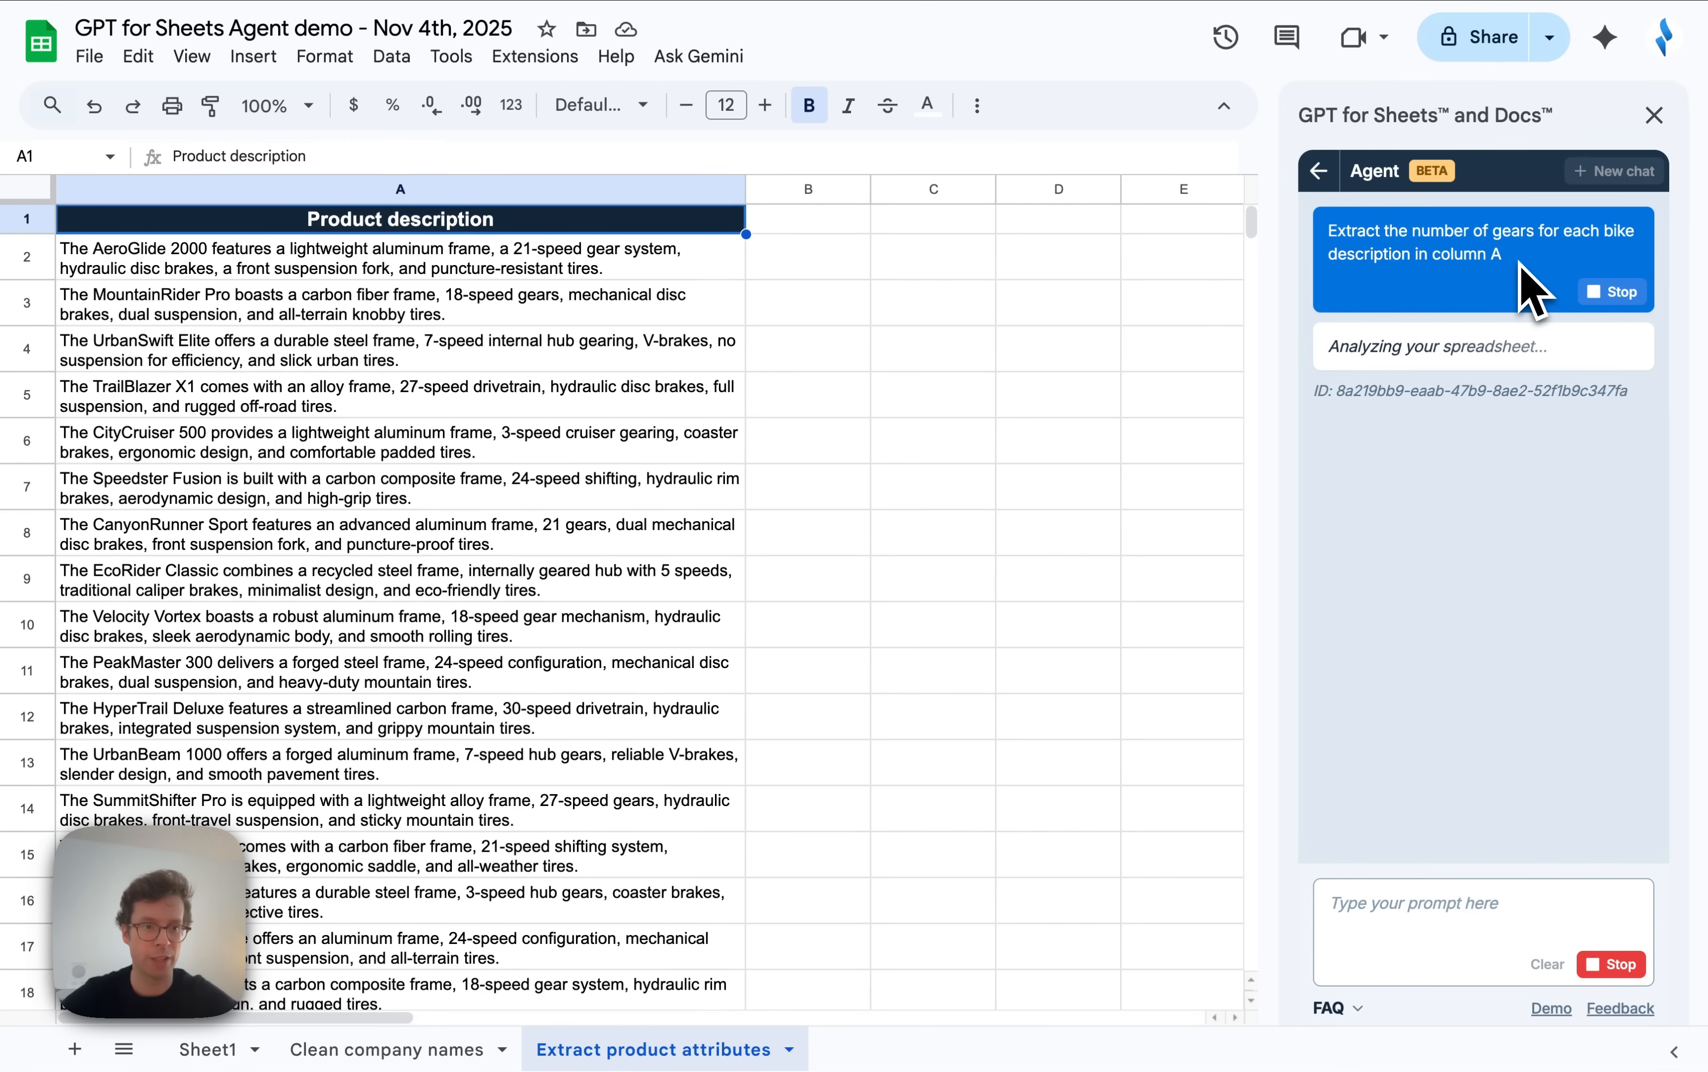
{"action": "left_click_drag", "start_coordinate": [1524, 273], "coordinate": [1340, 234]}
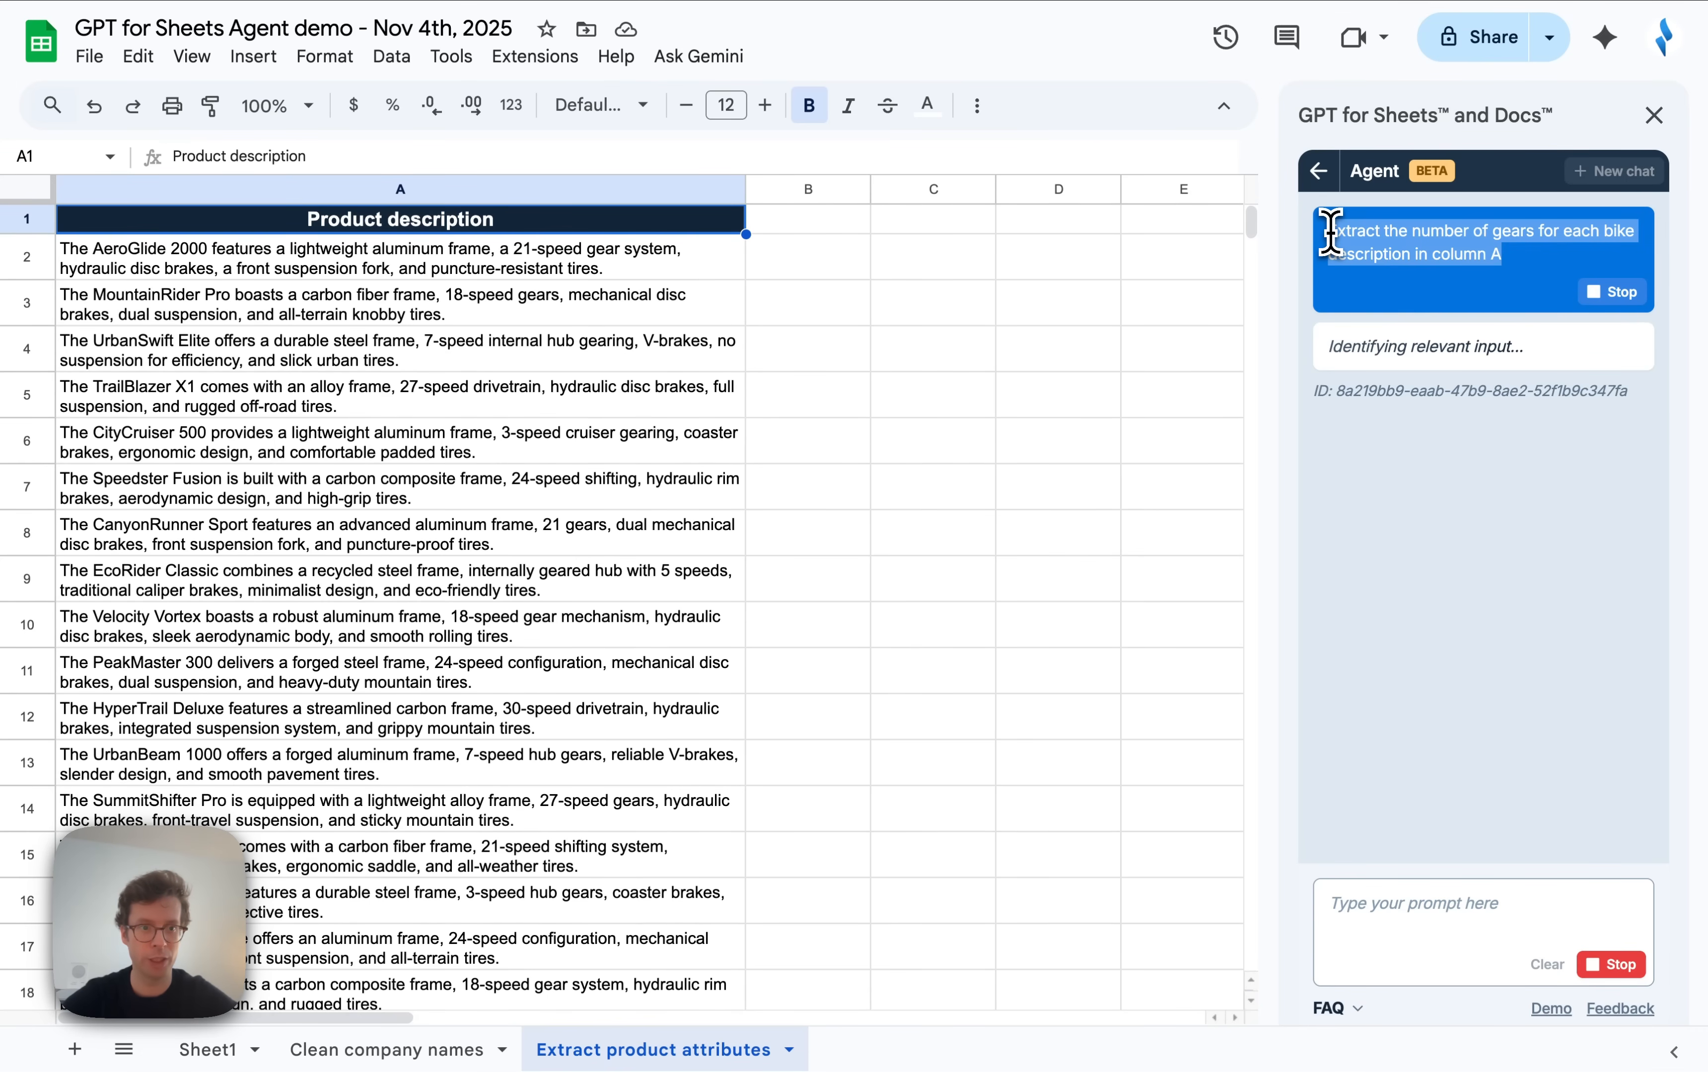
{"action": "left_click", "coordinate": [1513, 288]}
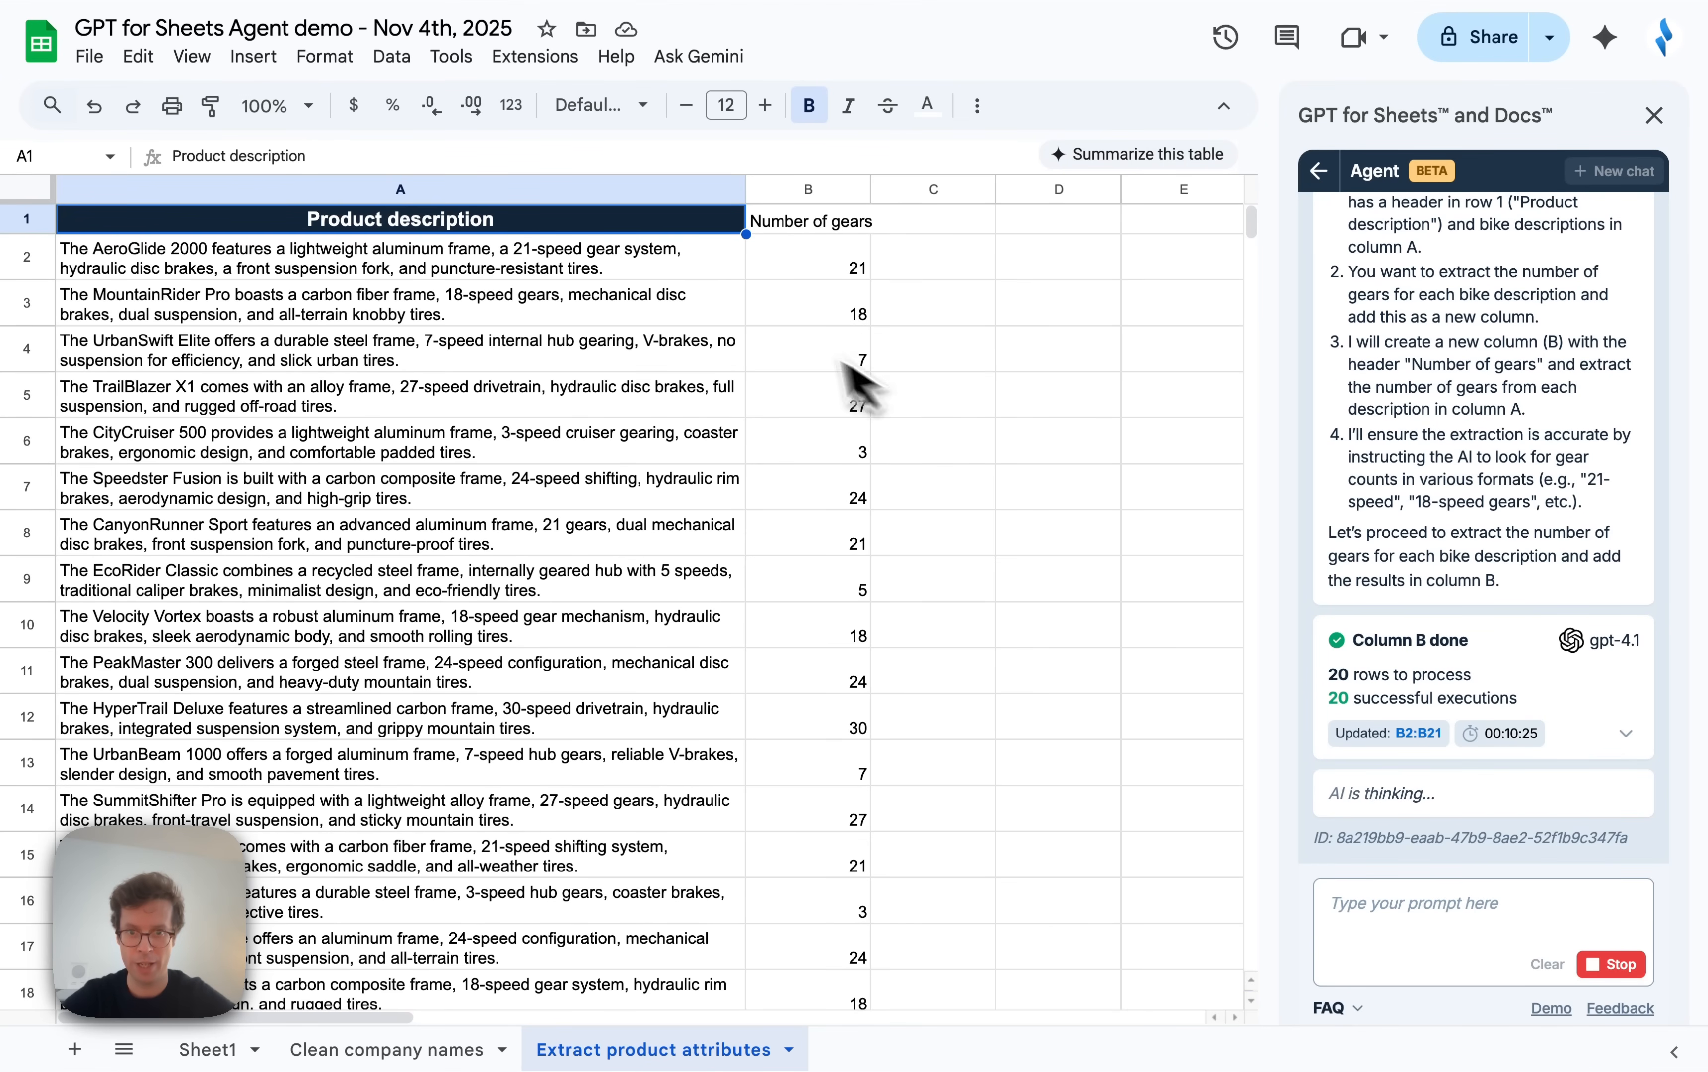
Expand the column B report and compare its prompt template, including the numeric-value instruction, with the original gears prompt.
{"action": "left_click", "coordinate": [1624, 734]}
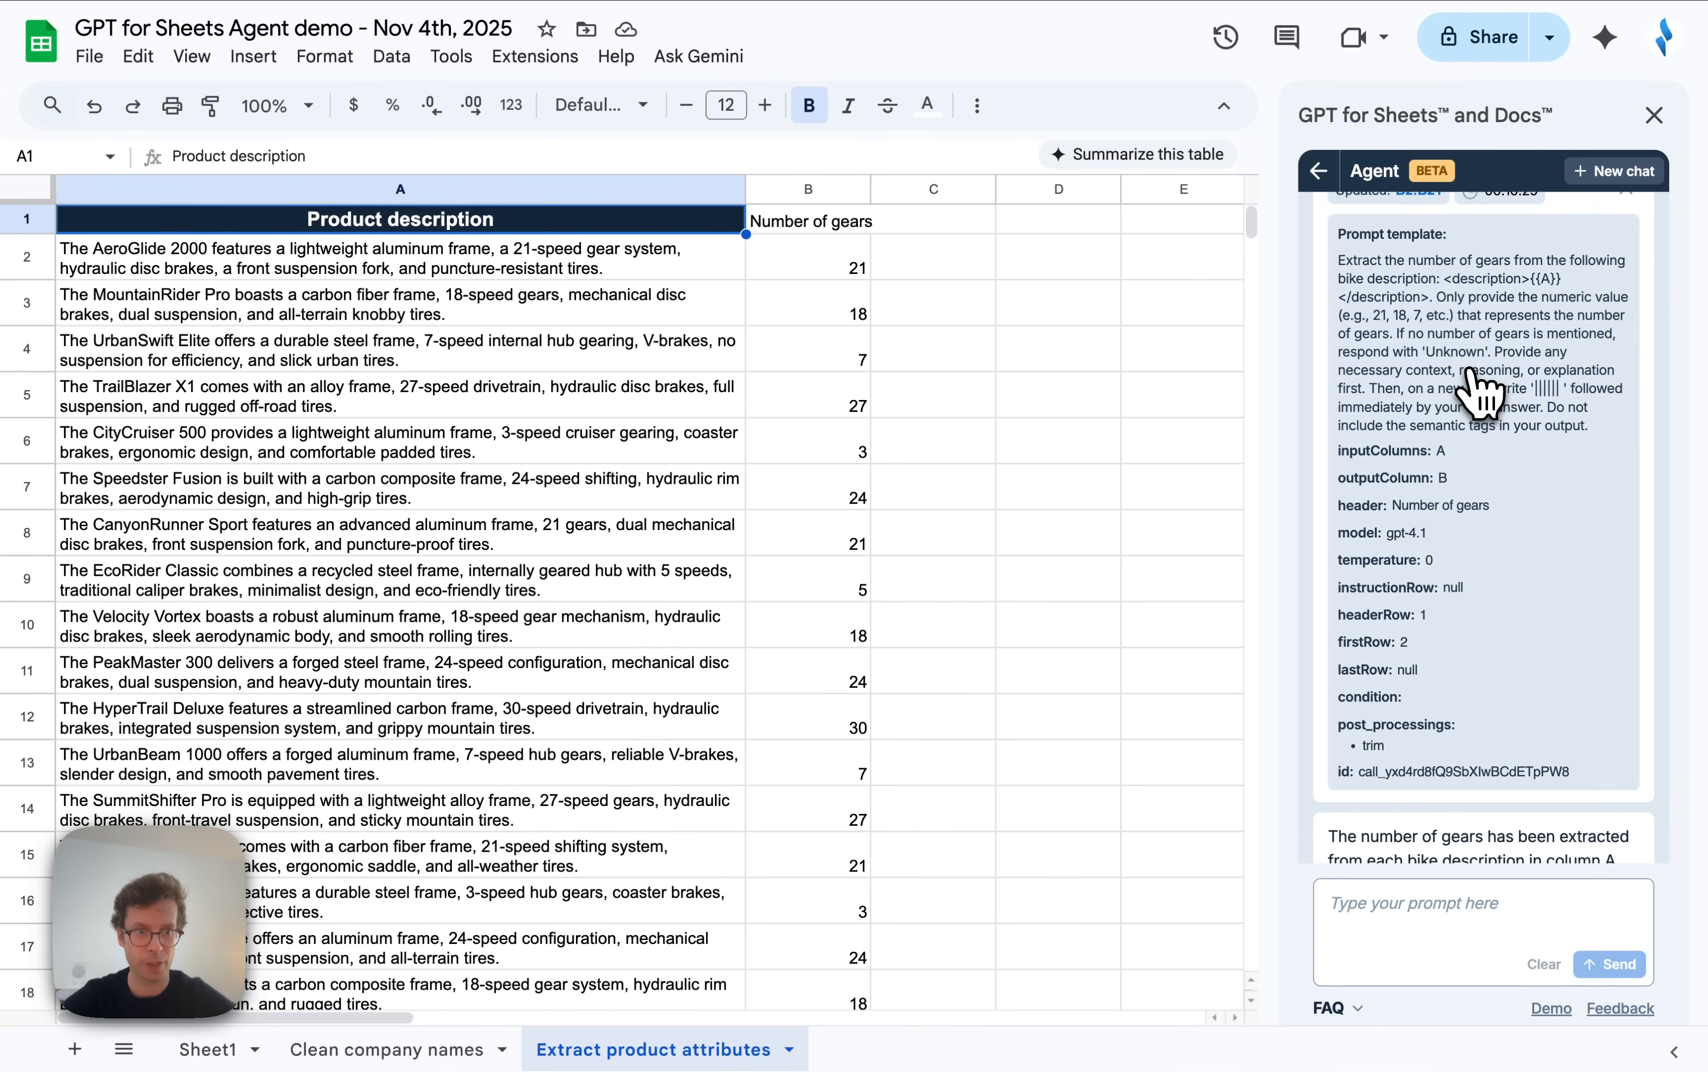
{"action": "mouse_move", "coordinate": [1434, 298]}
{"action": "left_mouse_down"}
{"action": "mouse_move", "coordinate": [1539, 298]}
{"action": "mouse_move", "coordinate": [1461, 312]}
{"action": "left_mouse_up"}
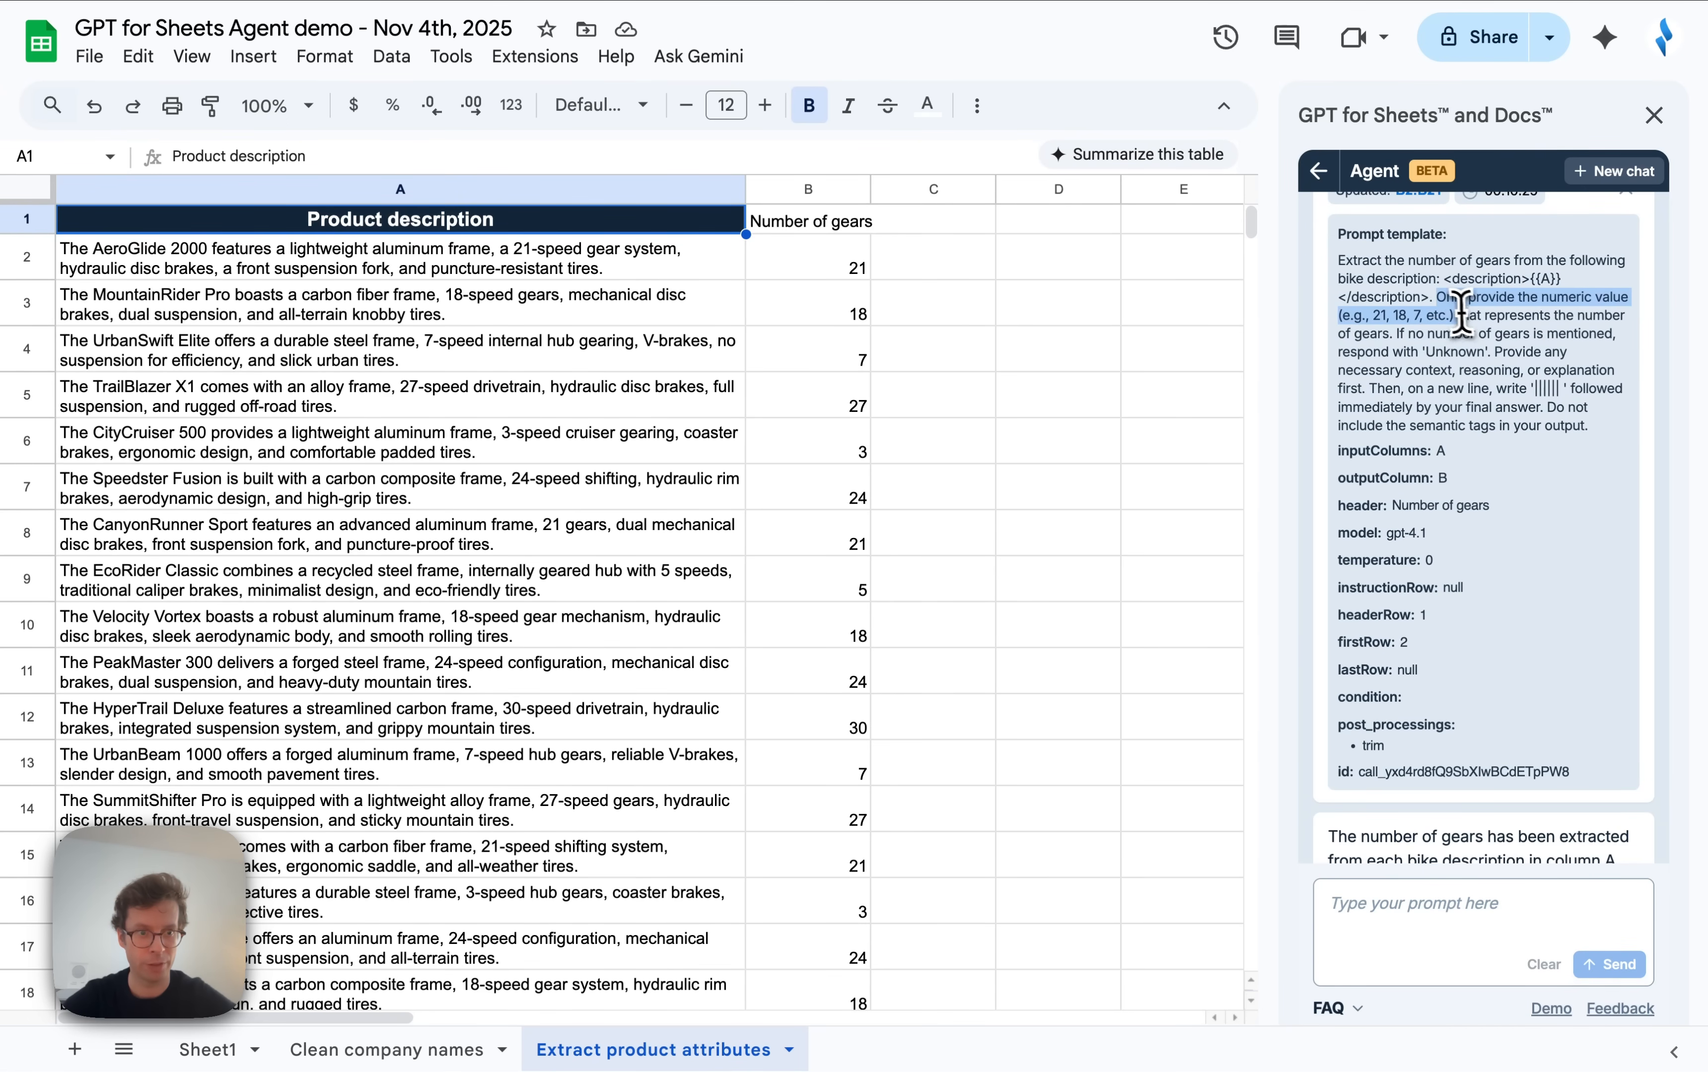
{"action": "scroll", "coordinate": [1479, 419], "scroll_direction": "up", "scroll_amount": 10}
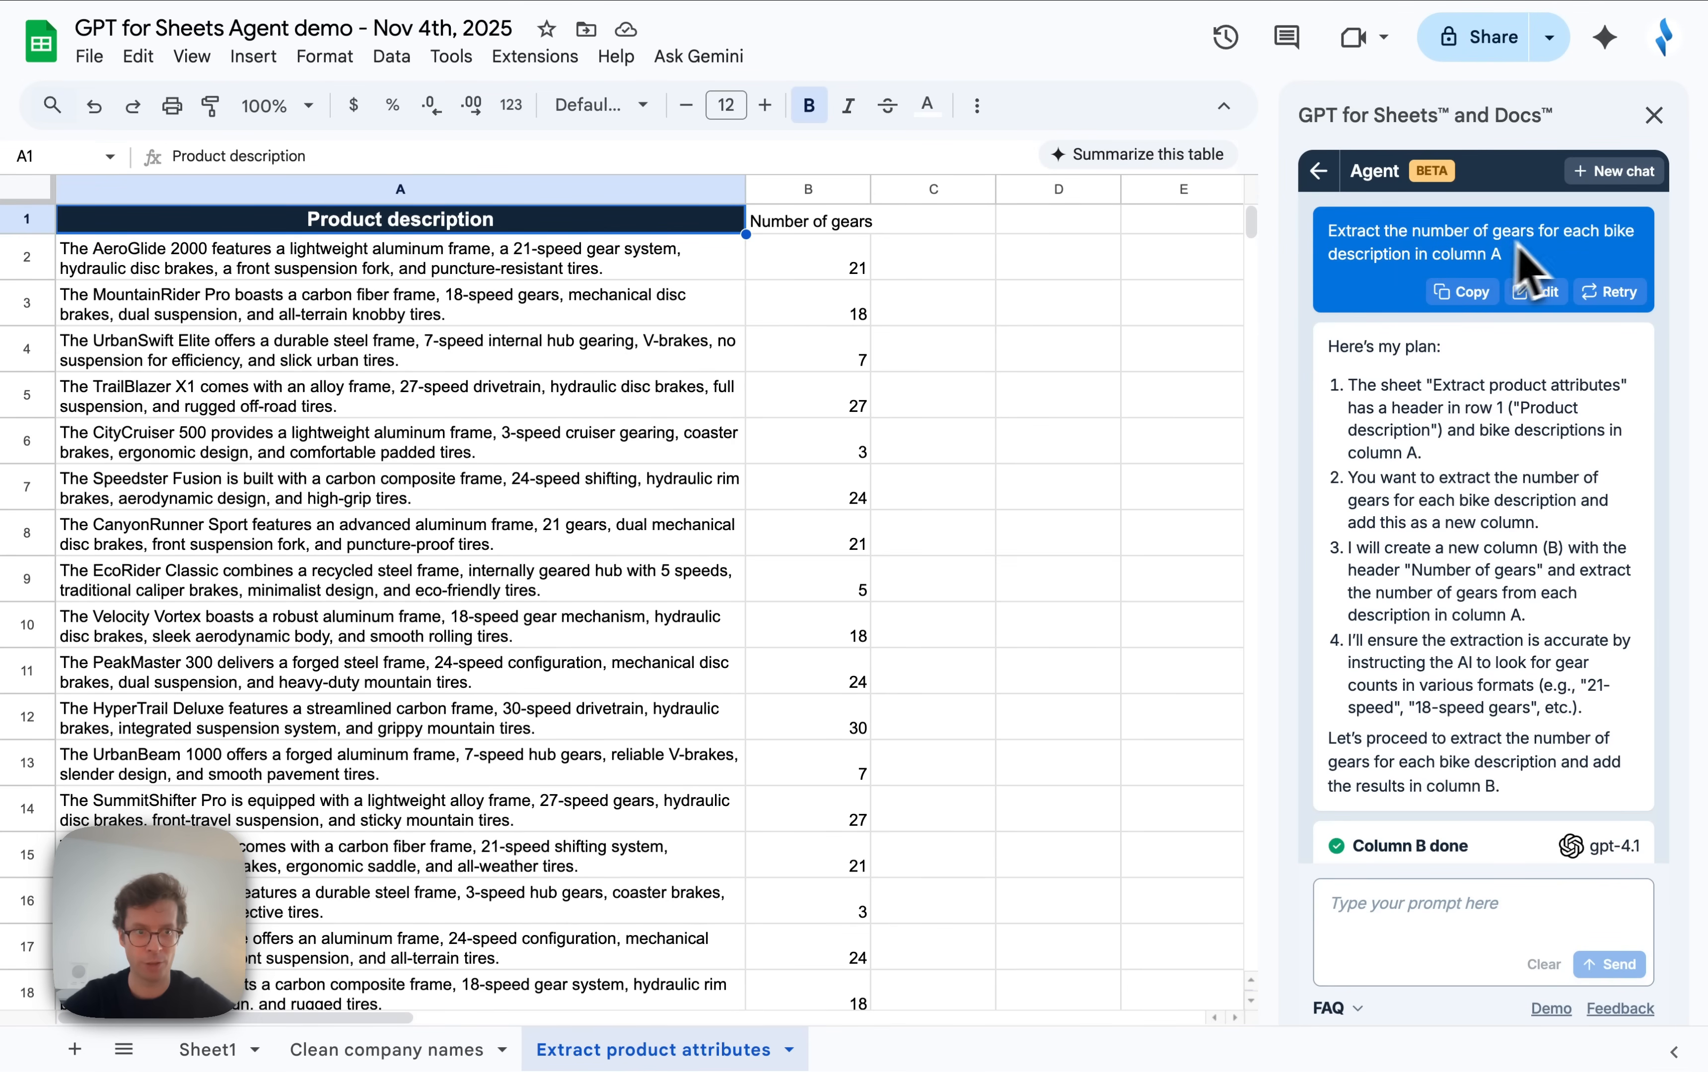
{"action": "scroll", "coordinate": [1541, 688], "scroll_direction": "down", "scroll_amount": 5}
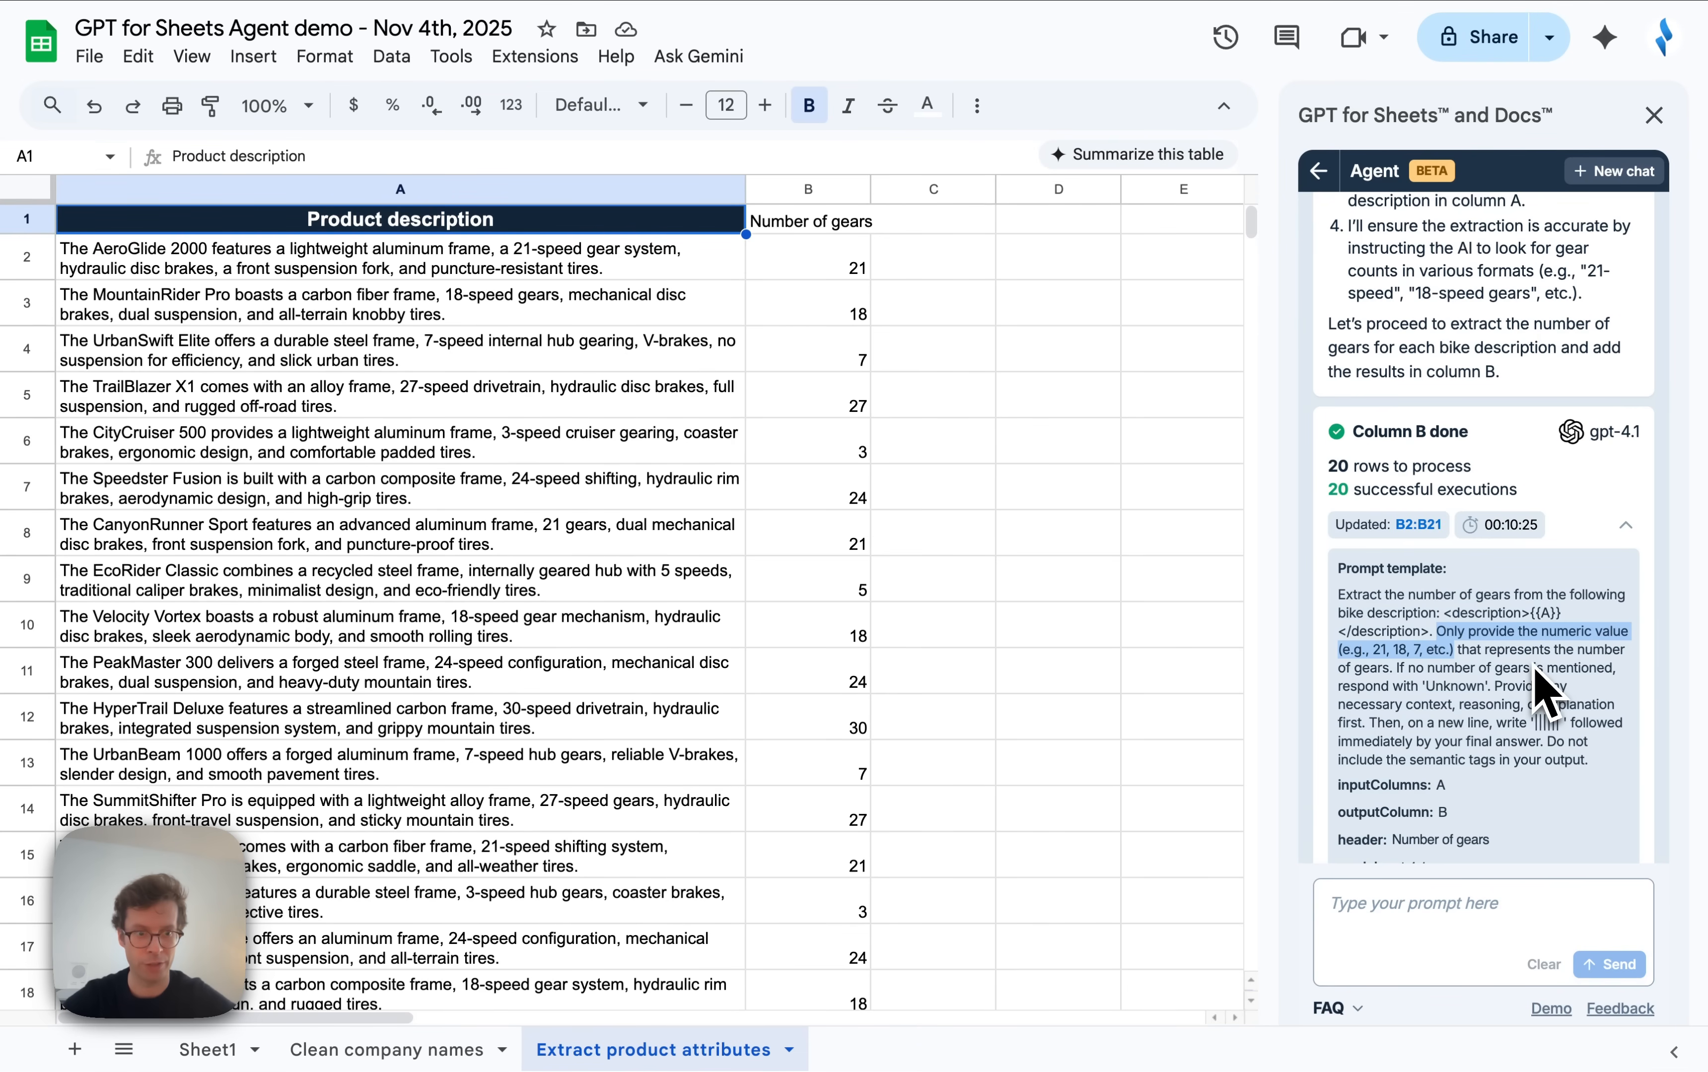
{"action": "scroll", "coordinate": [1563, 710], "scroll_direction": "down", "scroll_amount": 4}
{"action": "scroll", "coordinate": [1564, 710], "scroll_direction": "down", "scroll_amount": 1}
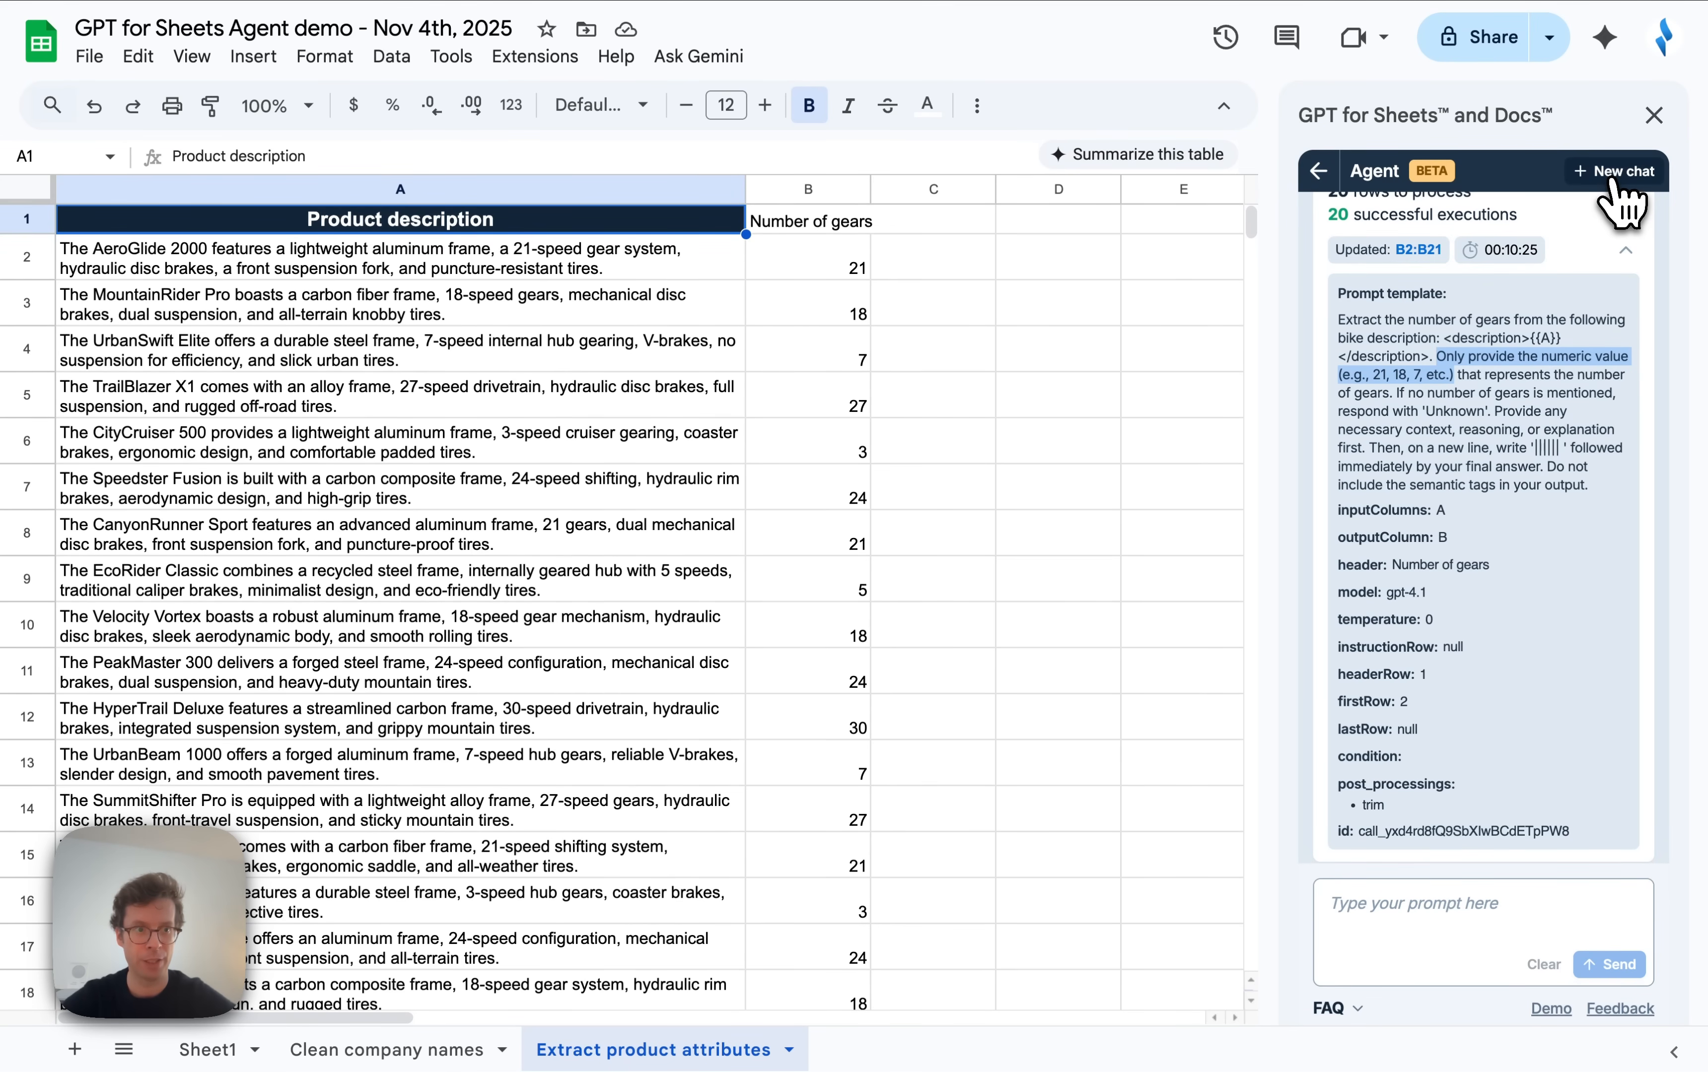
Start a new agent chat and load the Generate personalized emails example with its company sheet and prompt.
{"action": "left_click", "coordinate": [1620, 203]}
{"action": "left_click", "coordinate": [1381, 340]}
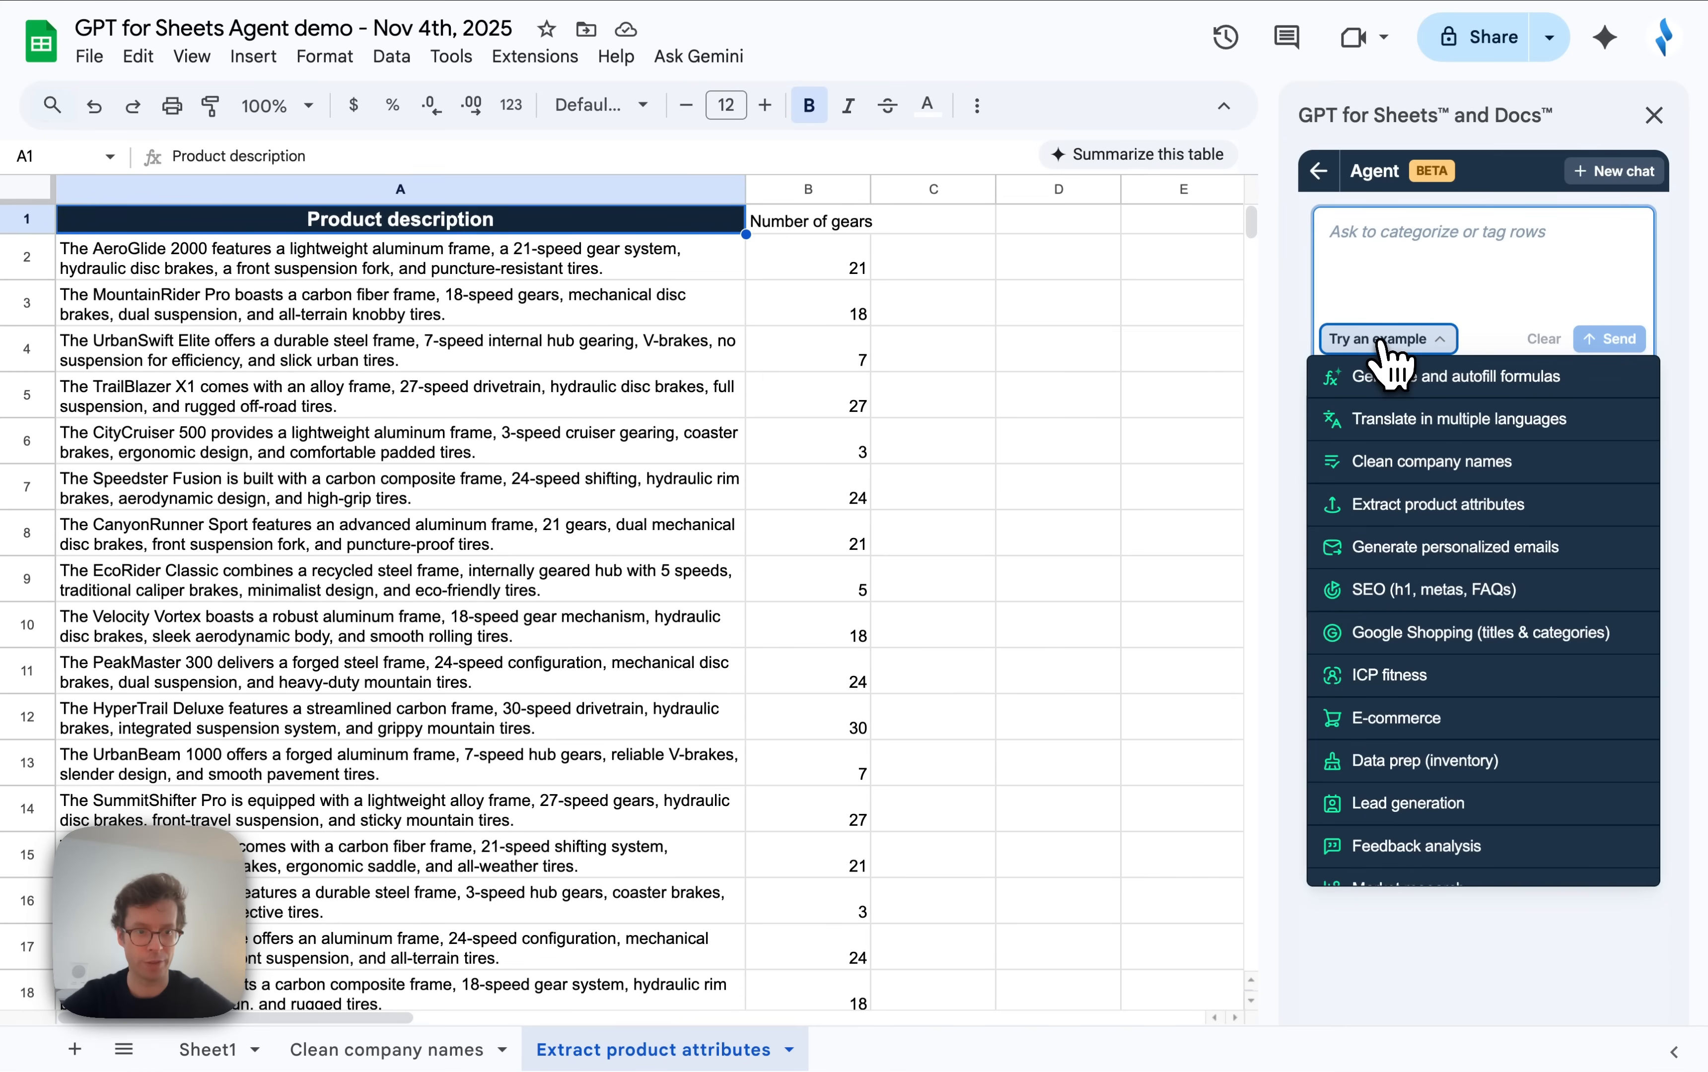
{"action": "left_click", "coordinate": [1465, 543]}
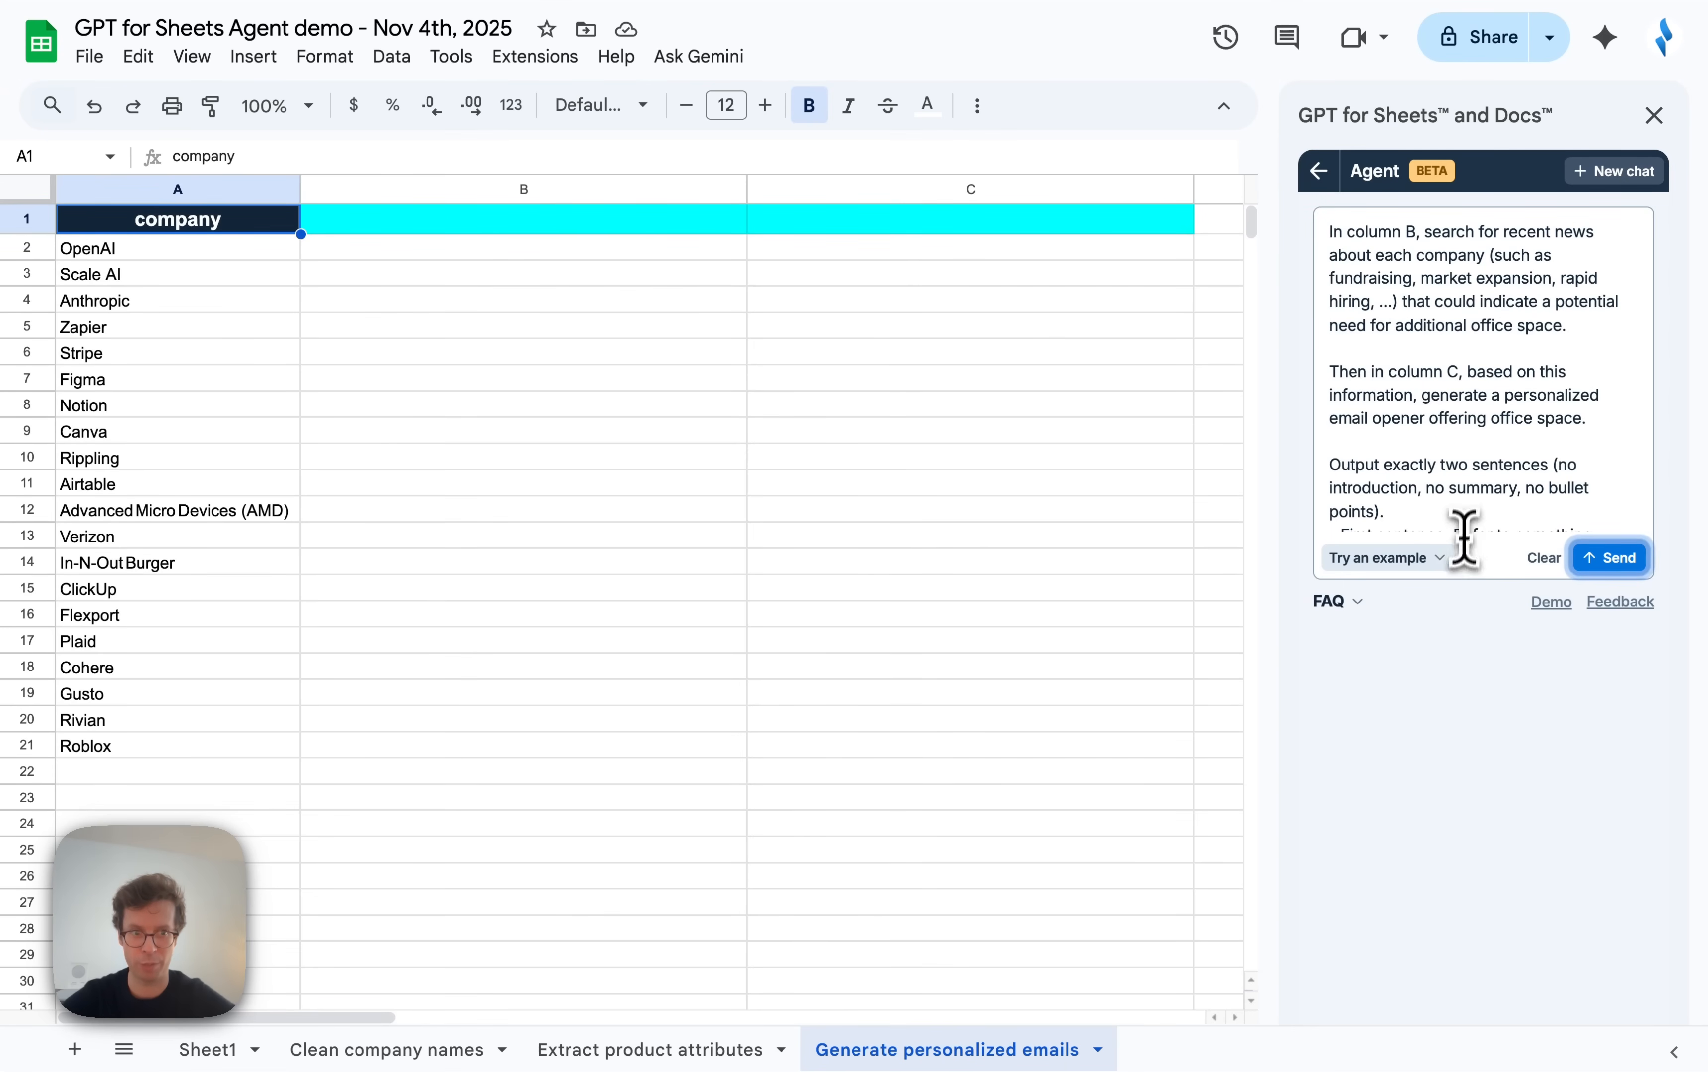
Review the company list in column A and the prompt's instructions for the news search, email opener and two-sentence output.
{"action": "left_click", "coordinate": [1491, 424]}
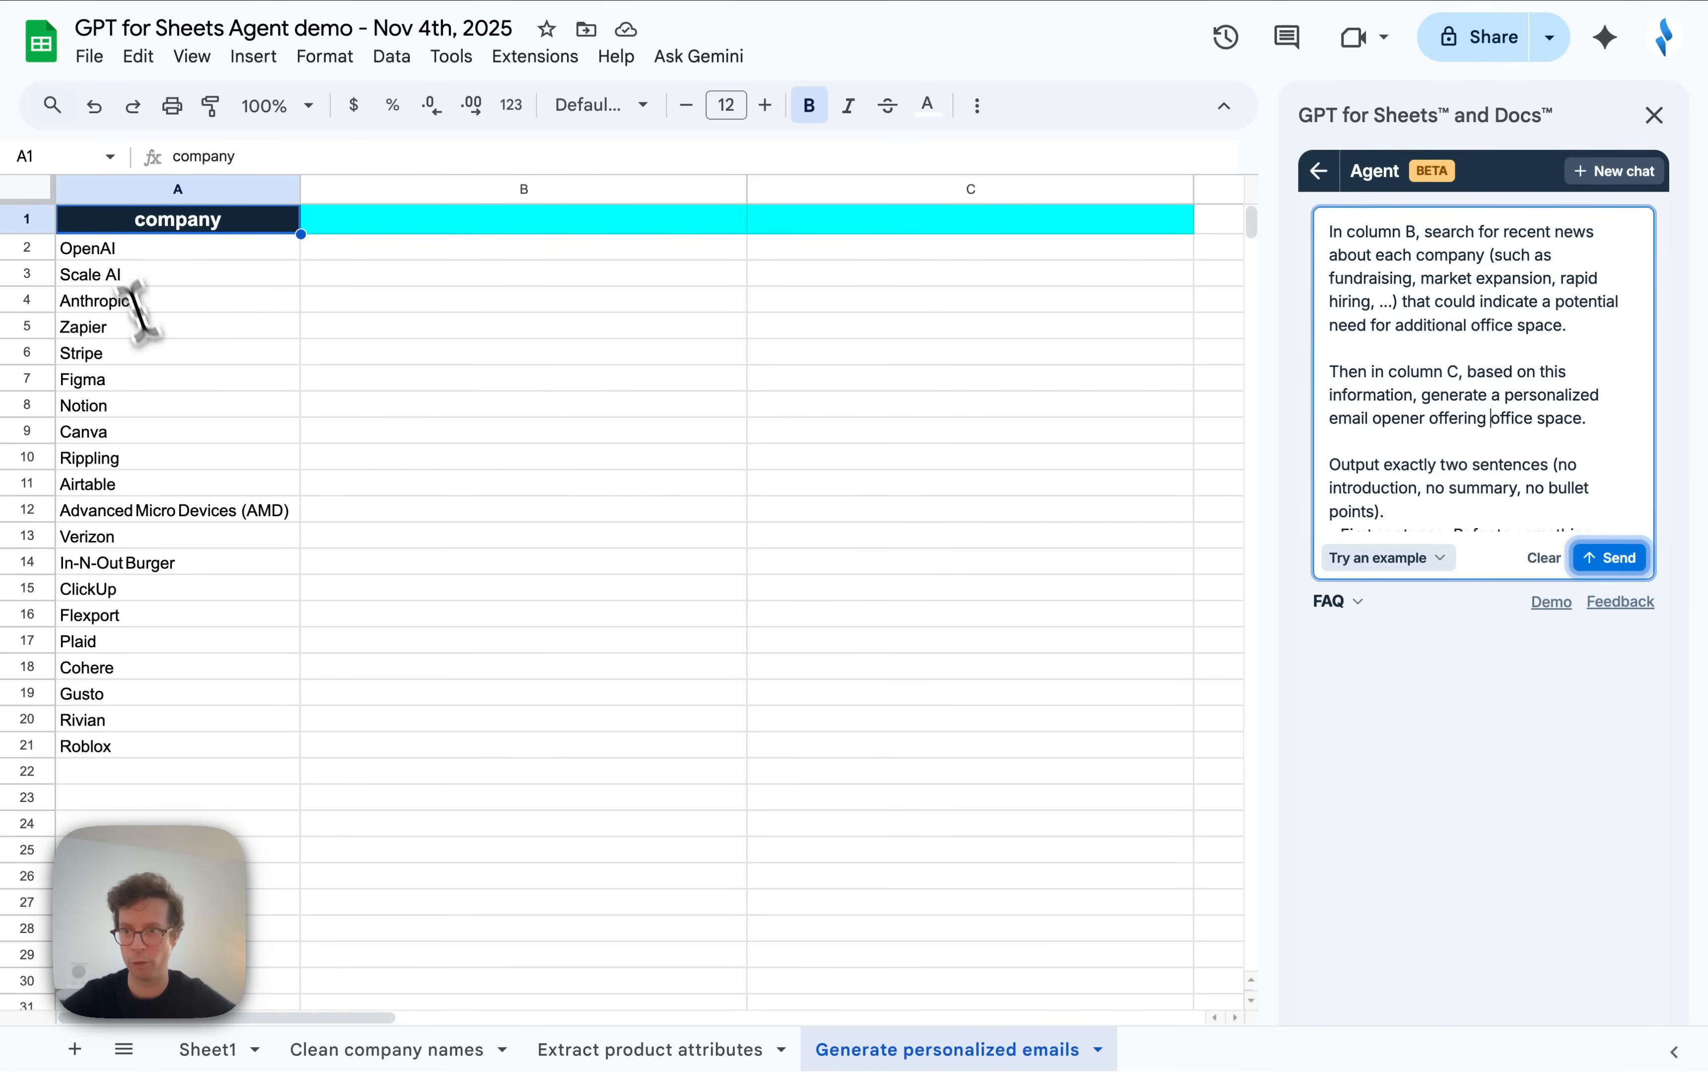
{"action": "left_click", "coordinate": [186, 193]}
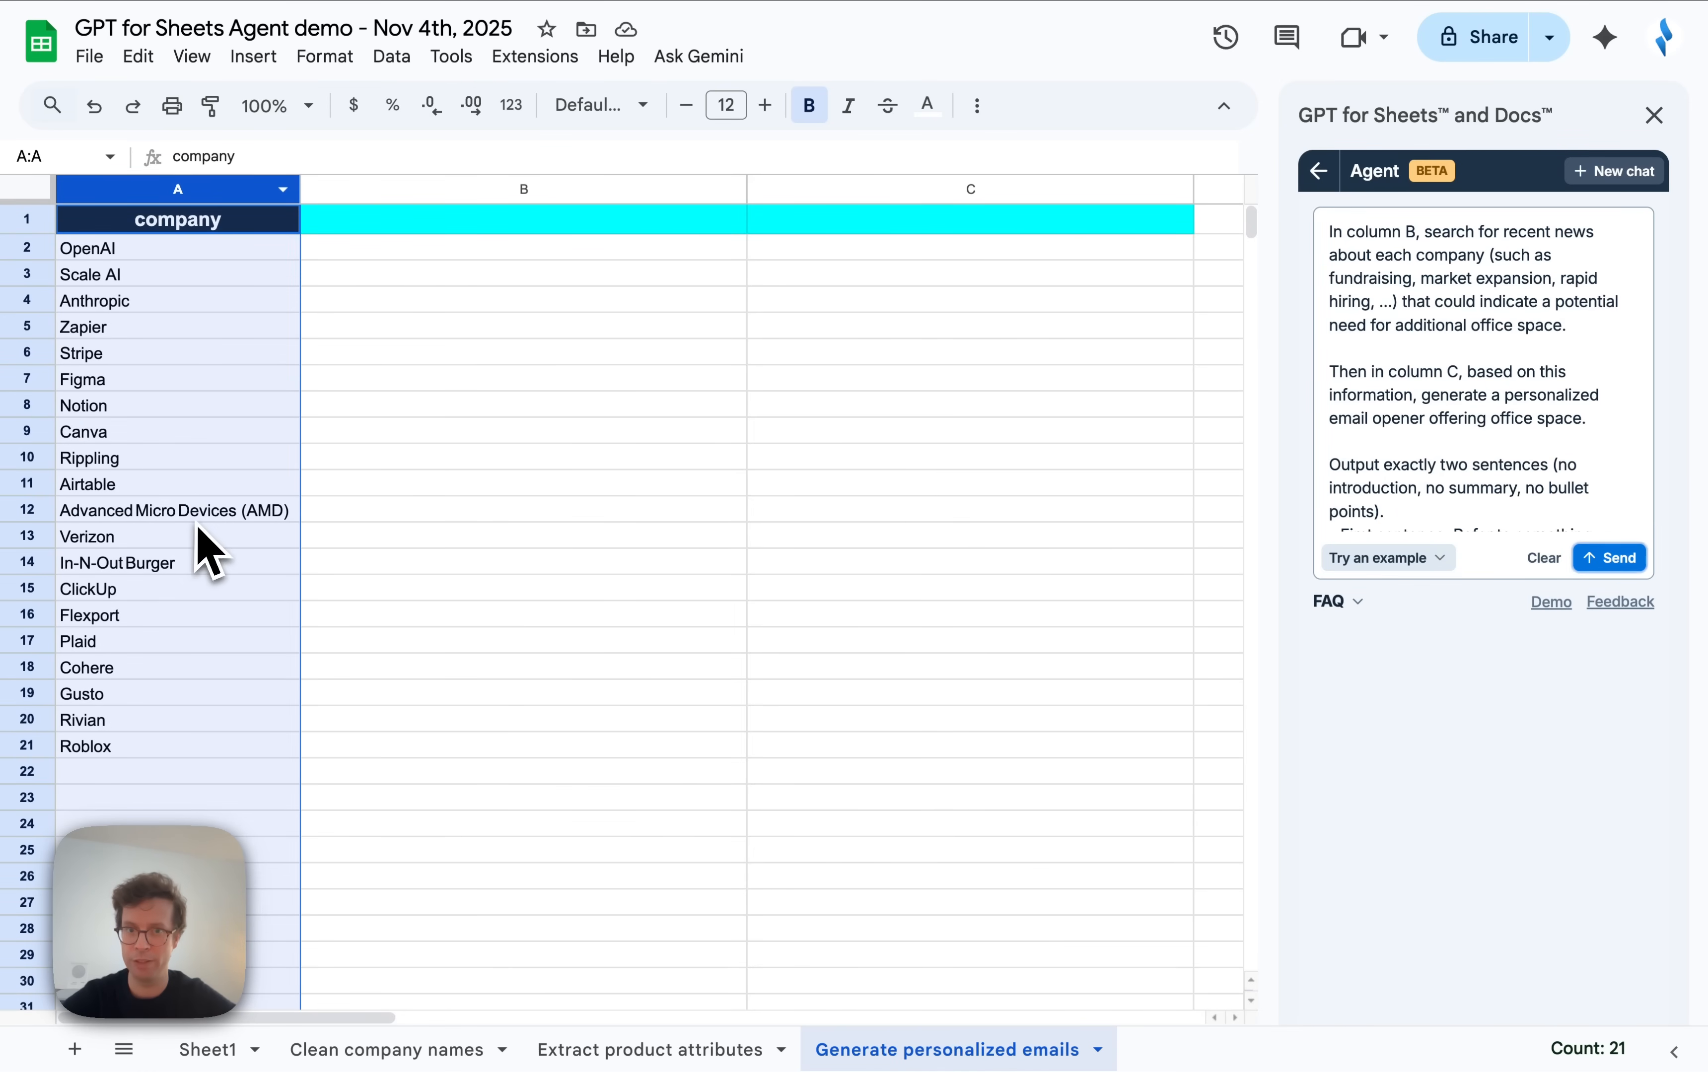
{"action": "left_click_drag", "start_coordinate": [1424, 231], "coordinate": [1516, 322]}
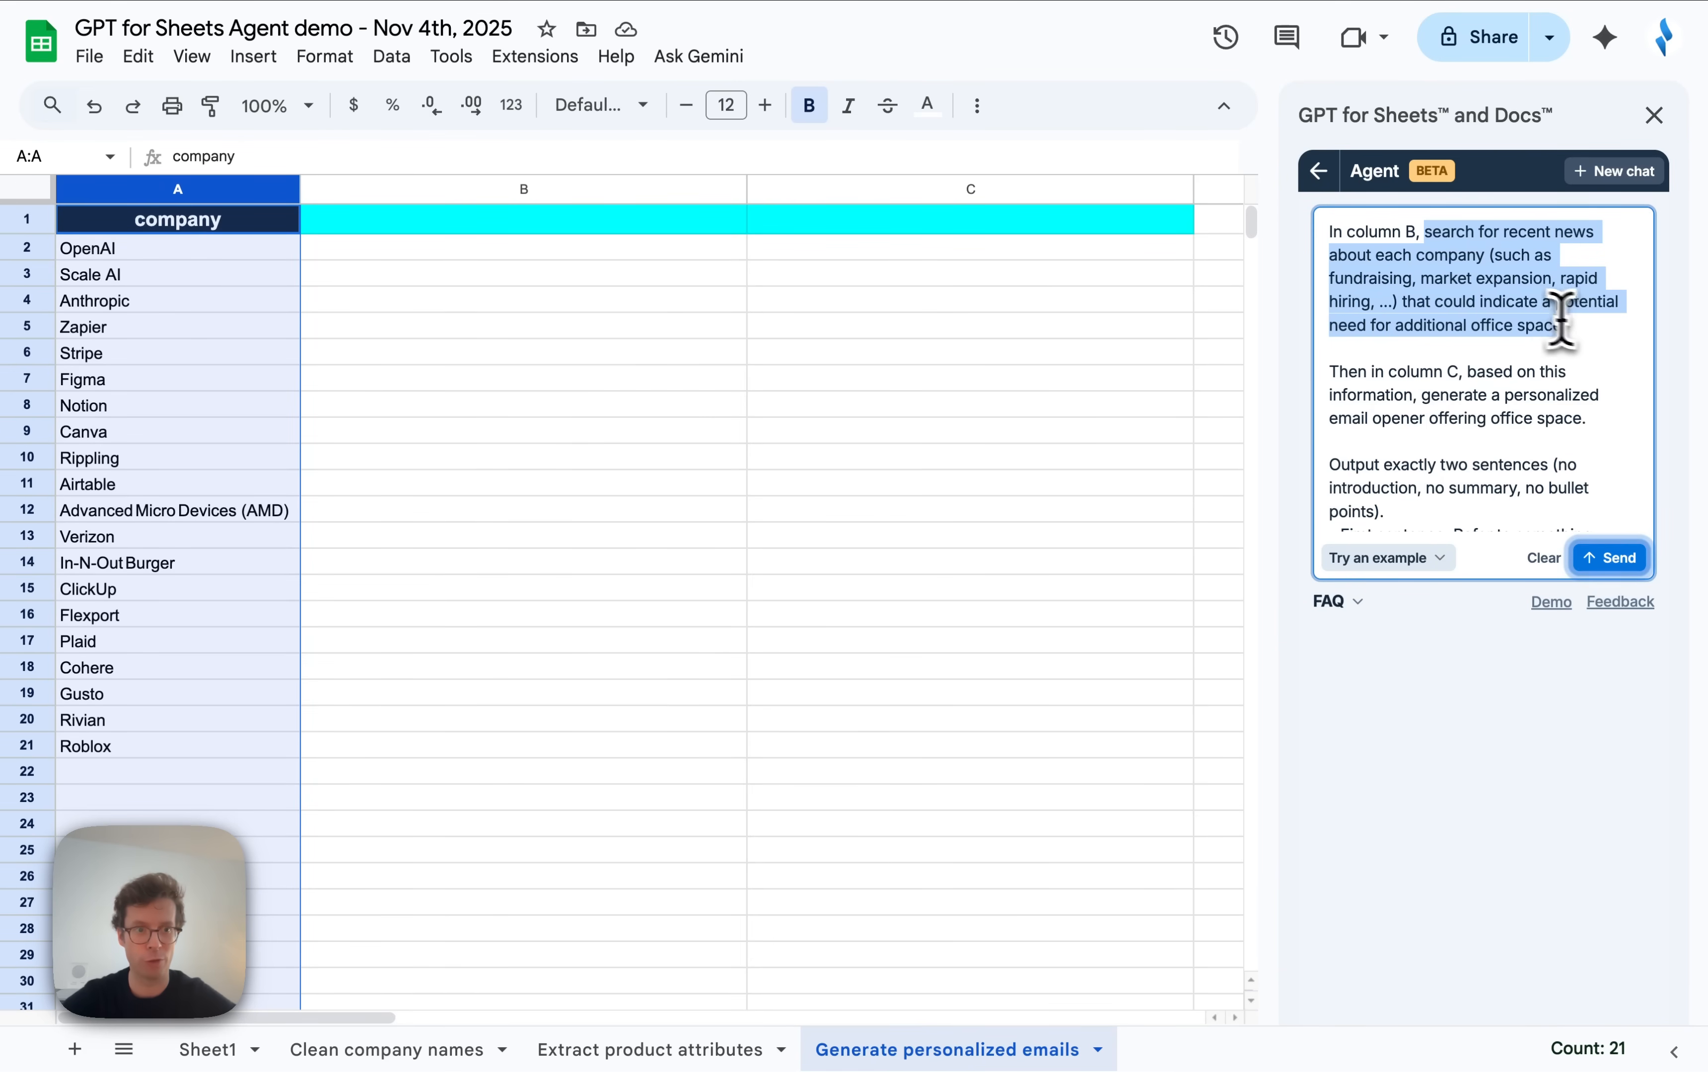
{"action": "left_click", "coordinate": [1574, 328]}
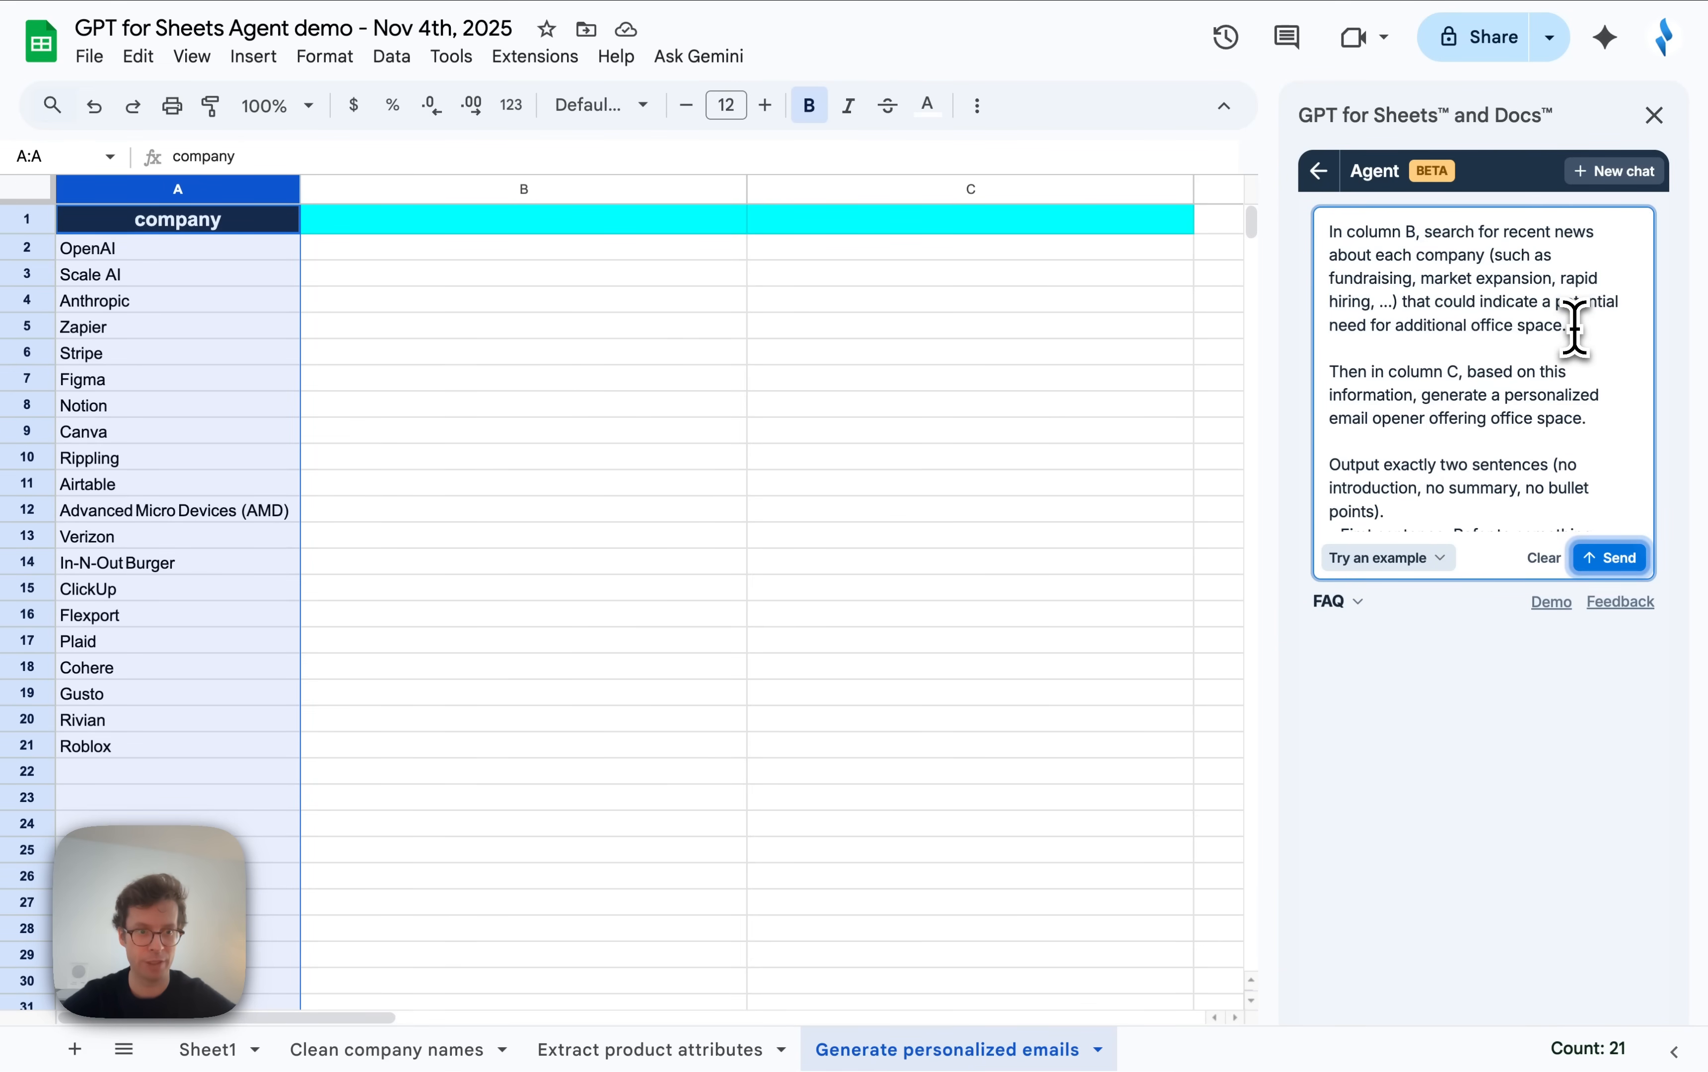
{"action": "scroll", "coordinate": [1572, 331], "scroll_direction": "down", "scroll_amount": 2}
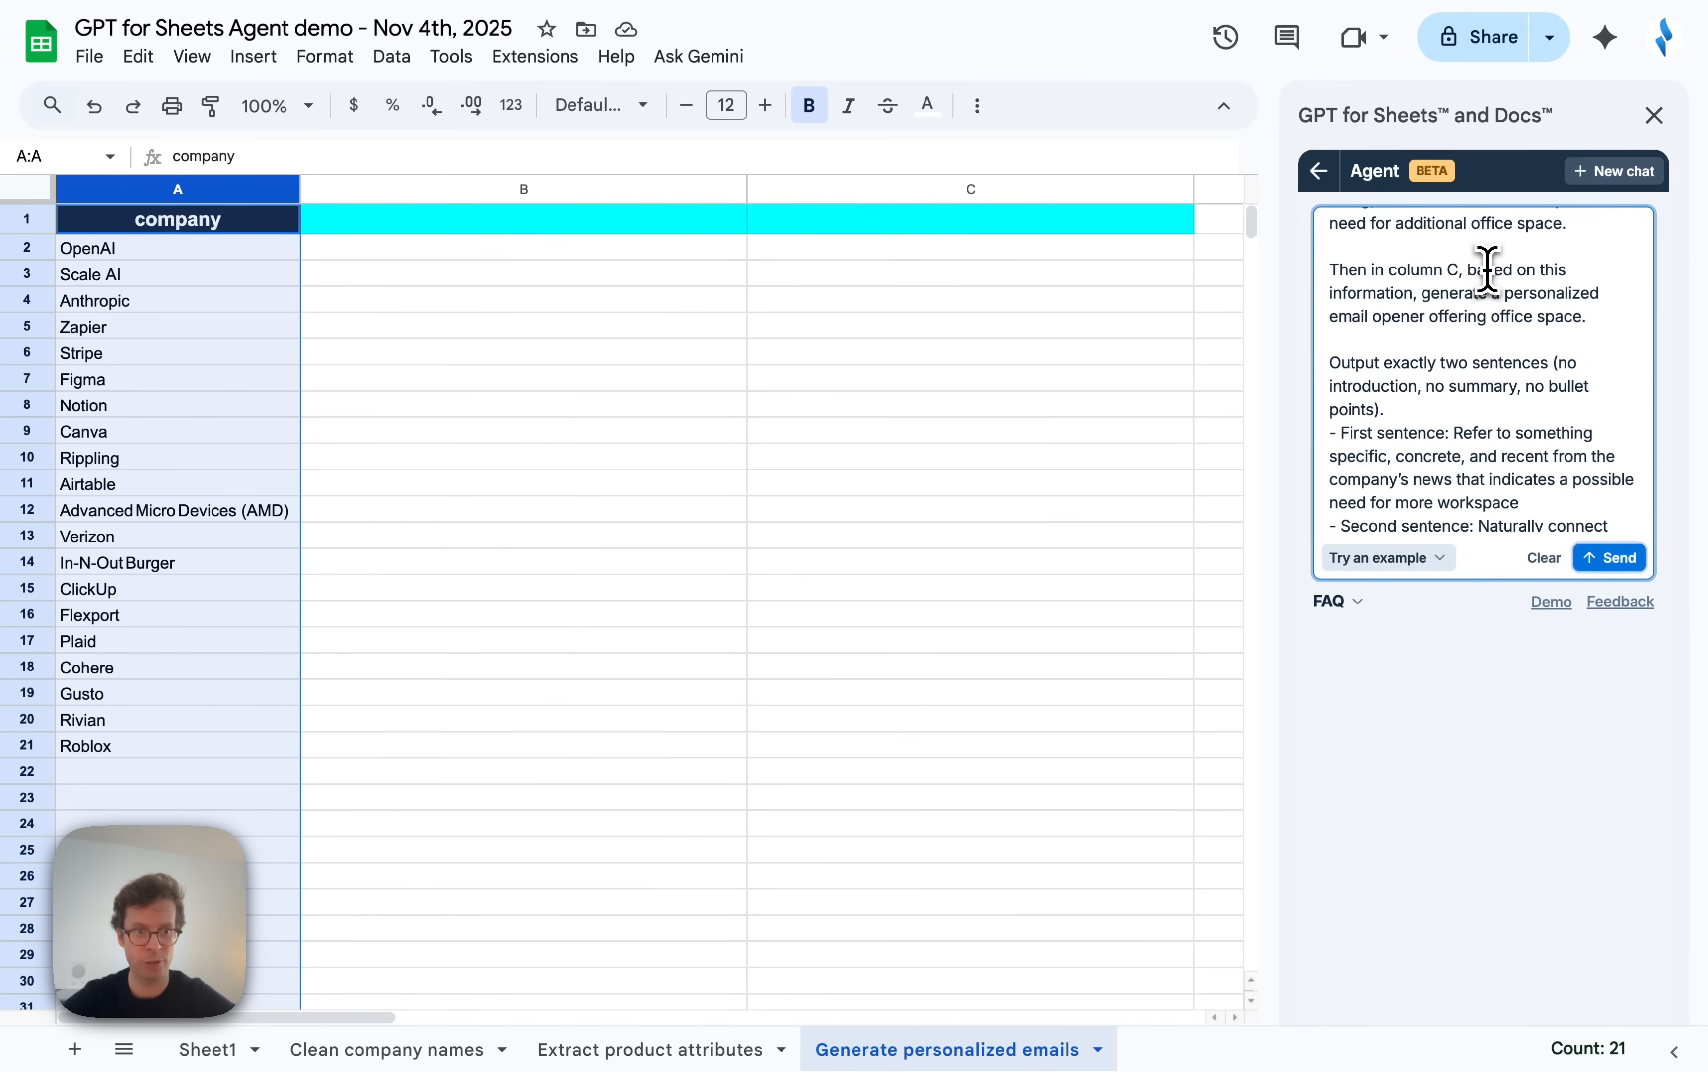
{"action": "left_click_drag", "start_coordinate": [1487, 271], "coordinate": [1499, 328]}
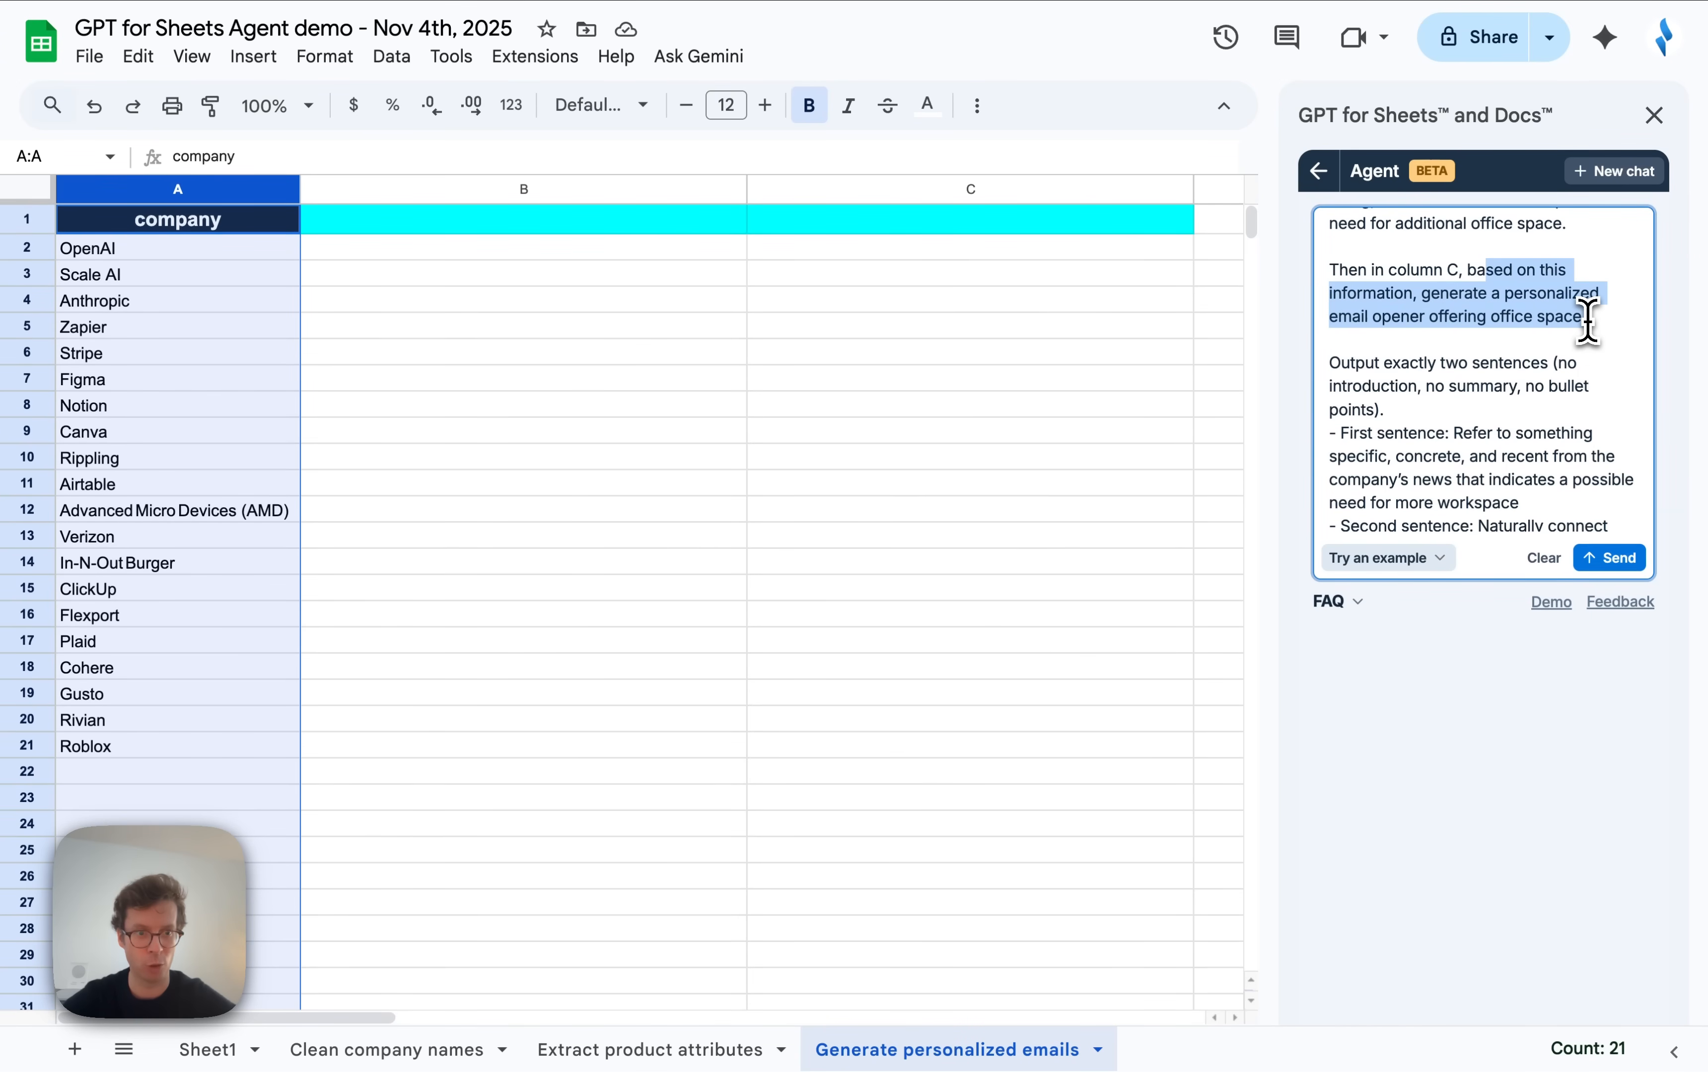
{"action": "scroll", "coordinate": [1559, 390], "scroll_direction": "down", "scroll_amount": 2}
{"action": "left_click_drag", "start_coordinate": [1341, 268], "coordinate": [1484, 474]}
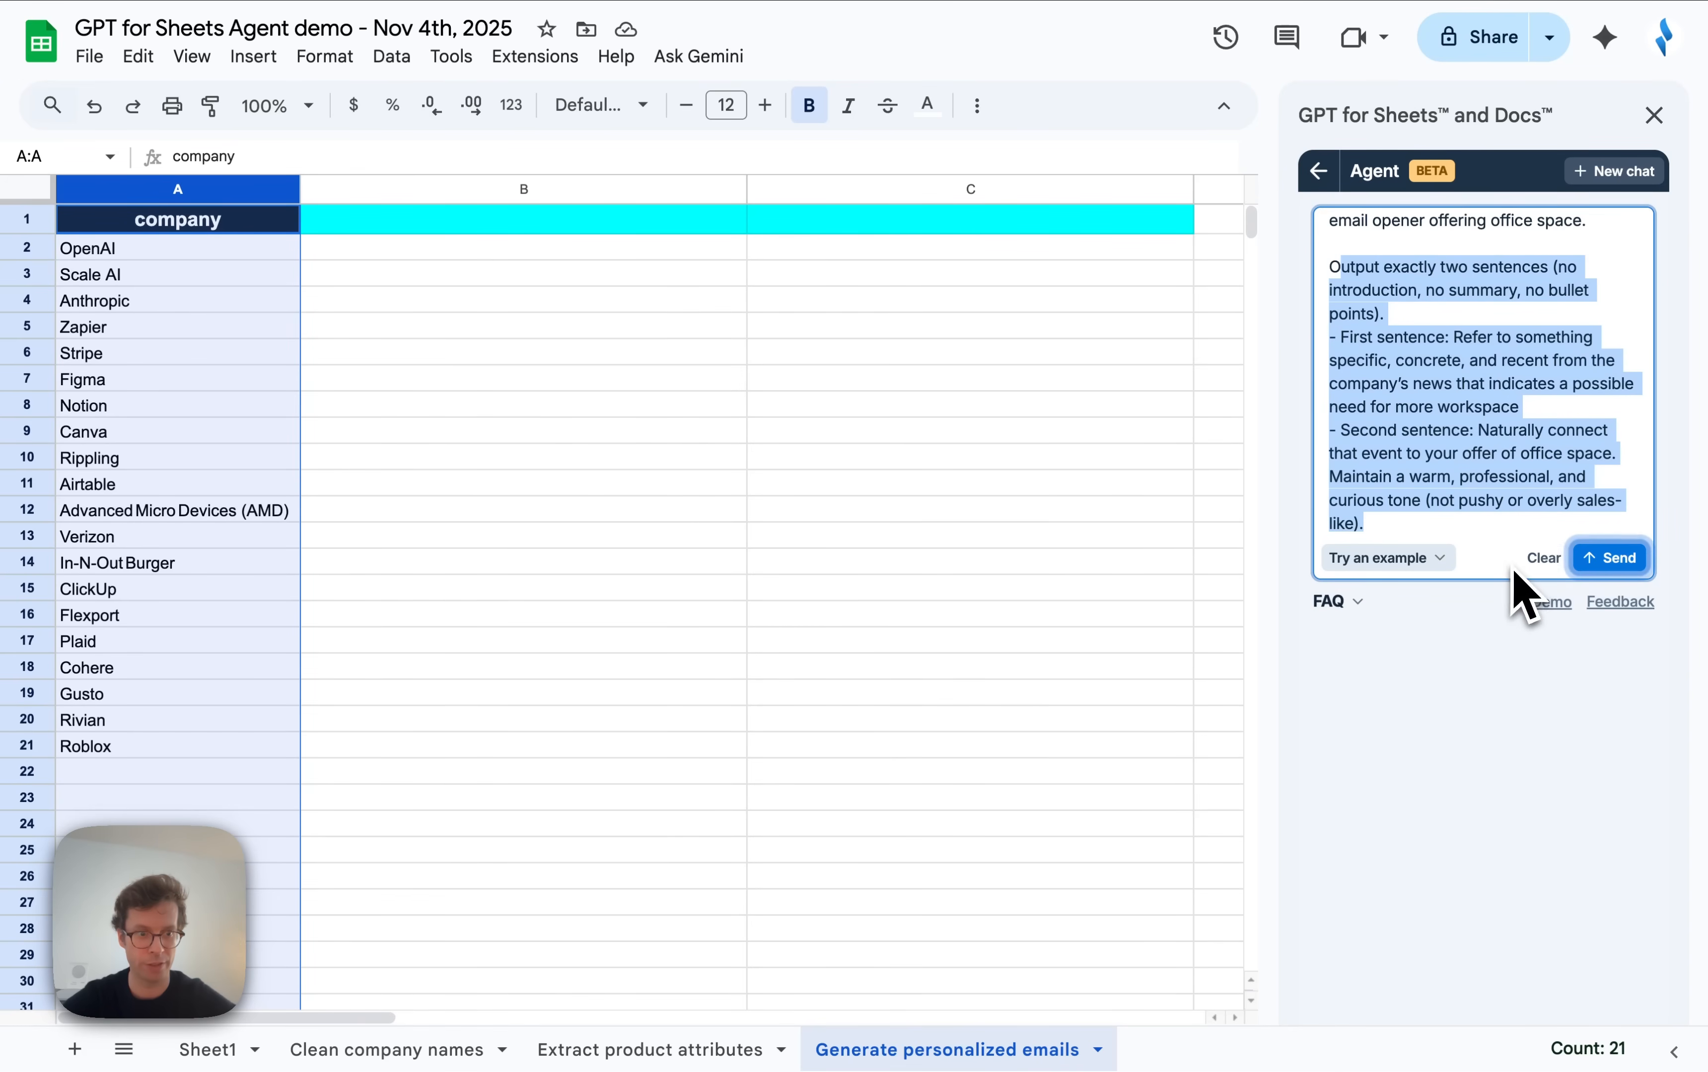
{"action": "scroll", "coordinate": [1540, 484], "scroll_direction": "up", "scroll_amount": 3}
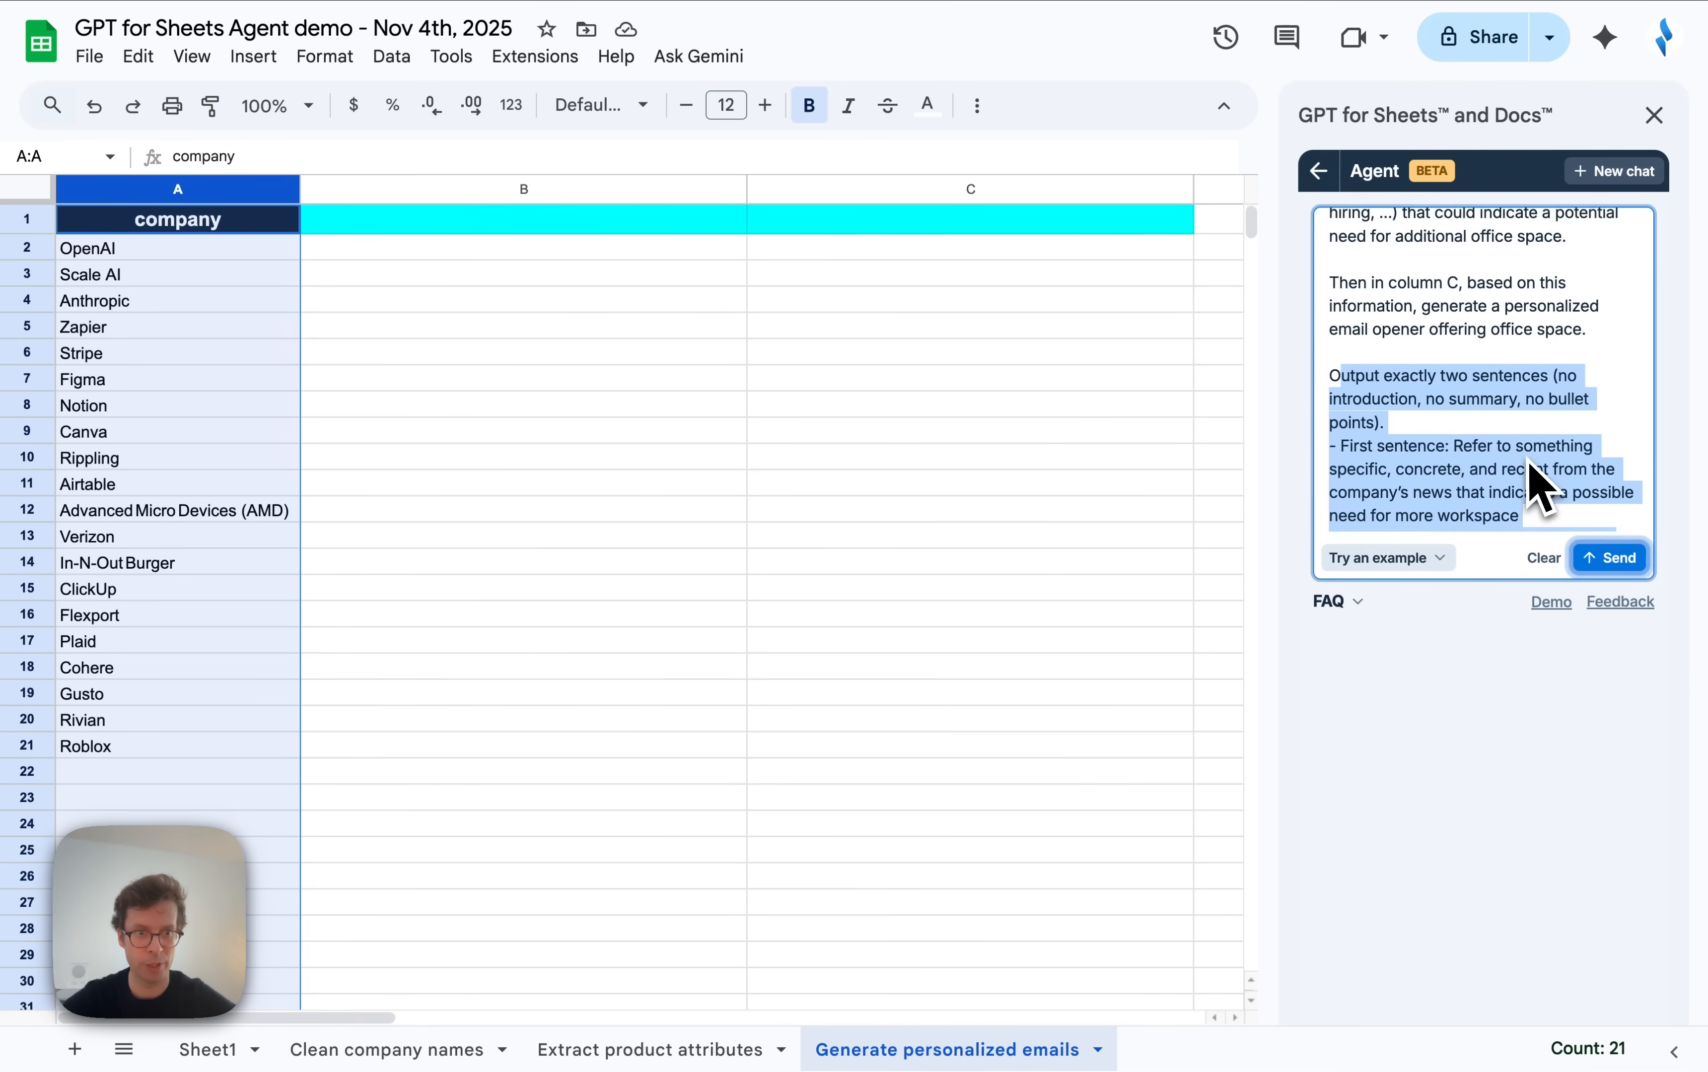
{"action": "scroll", "coordinate": [1536, 479], "scroll_direction": "down", "scroll_amount": 3}
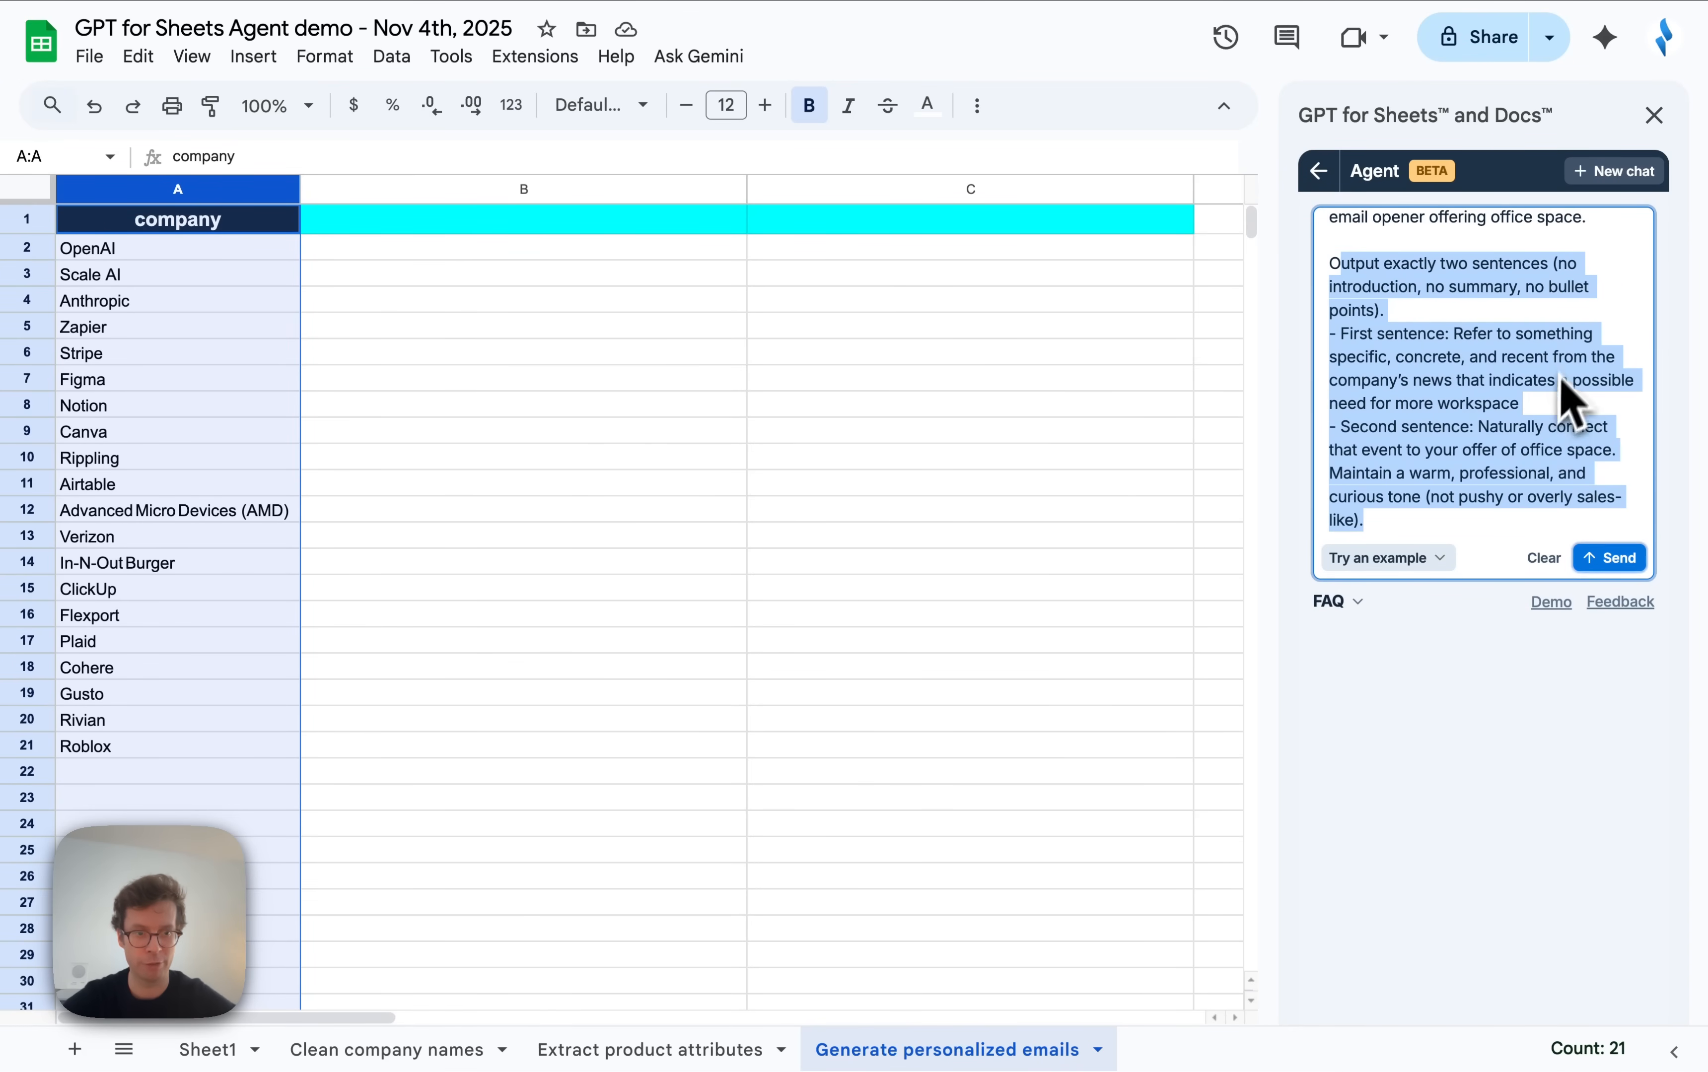
Submit the company news and email opener prompt and check the agent's plan for columns B and C.
{"action": "left_click", "coordinate": [1615, 553]}
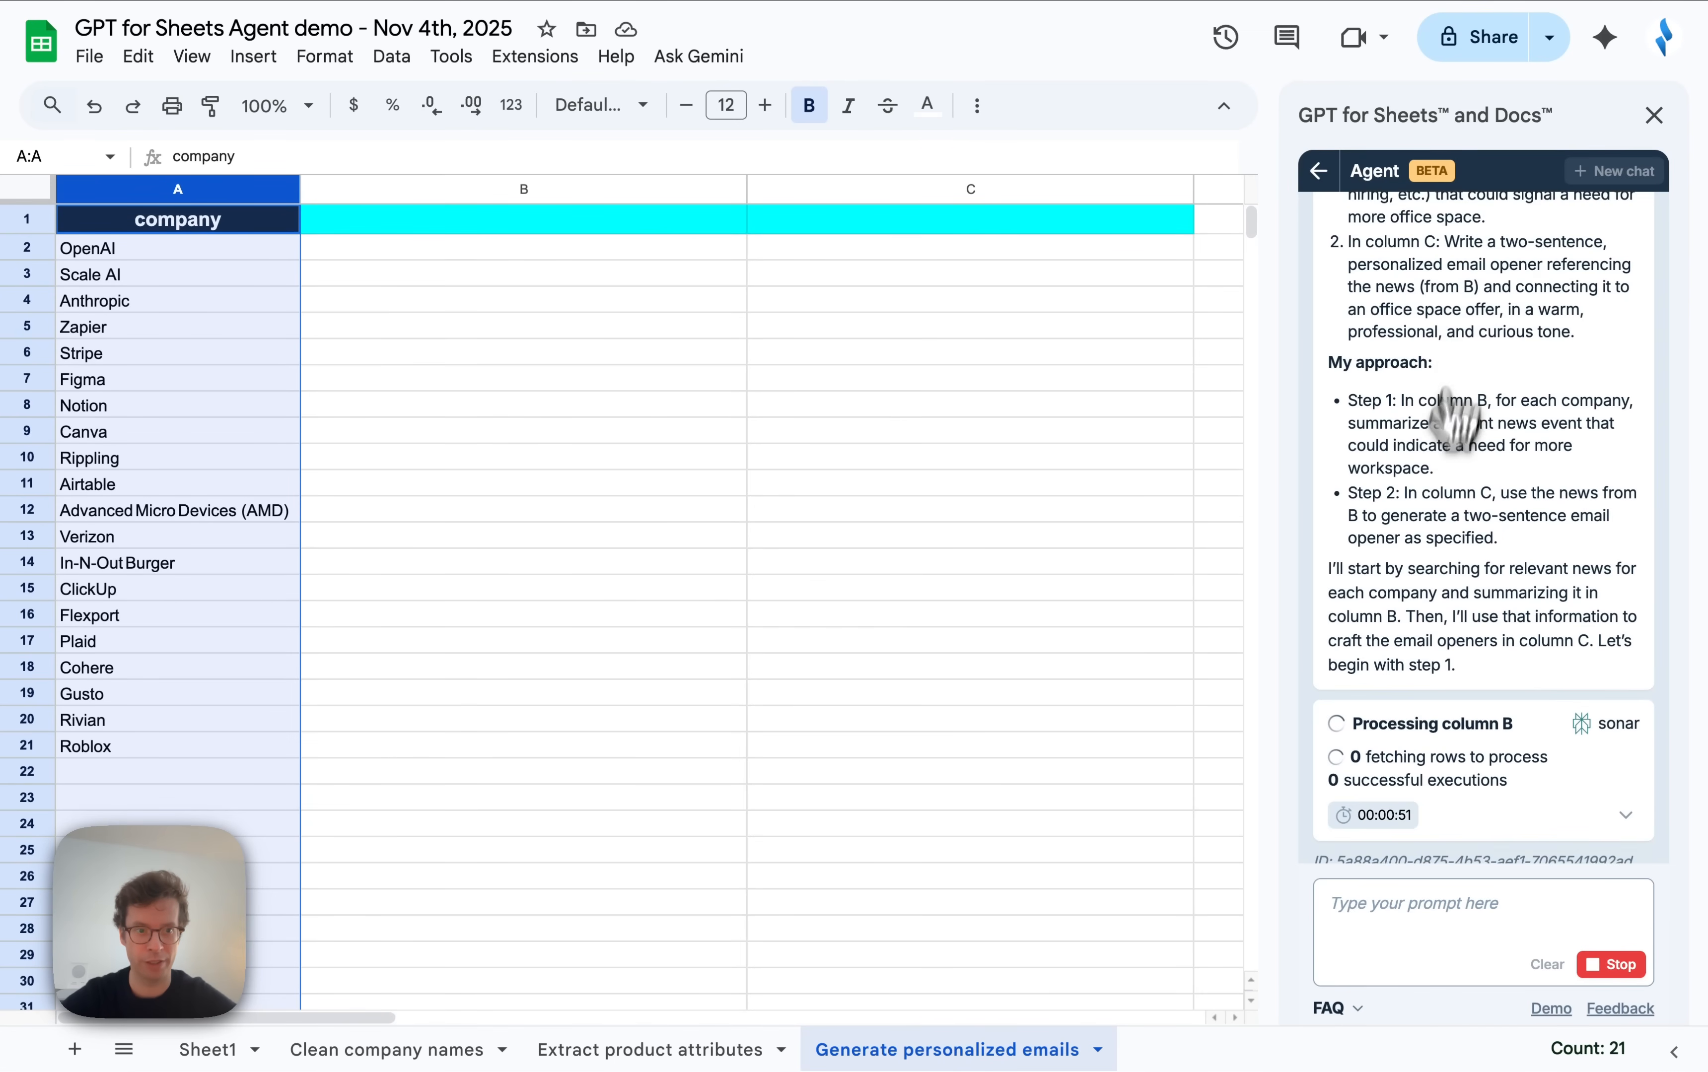
{"action": "scroll", "coordinate": [1444, 489], "scroll_direction": "up", "scroll_amount": 2}
{"action": "scroll", "coordinate": [1443, 489], "scroll_direction": "up", "scroll_amount": 3}
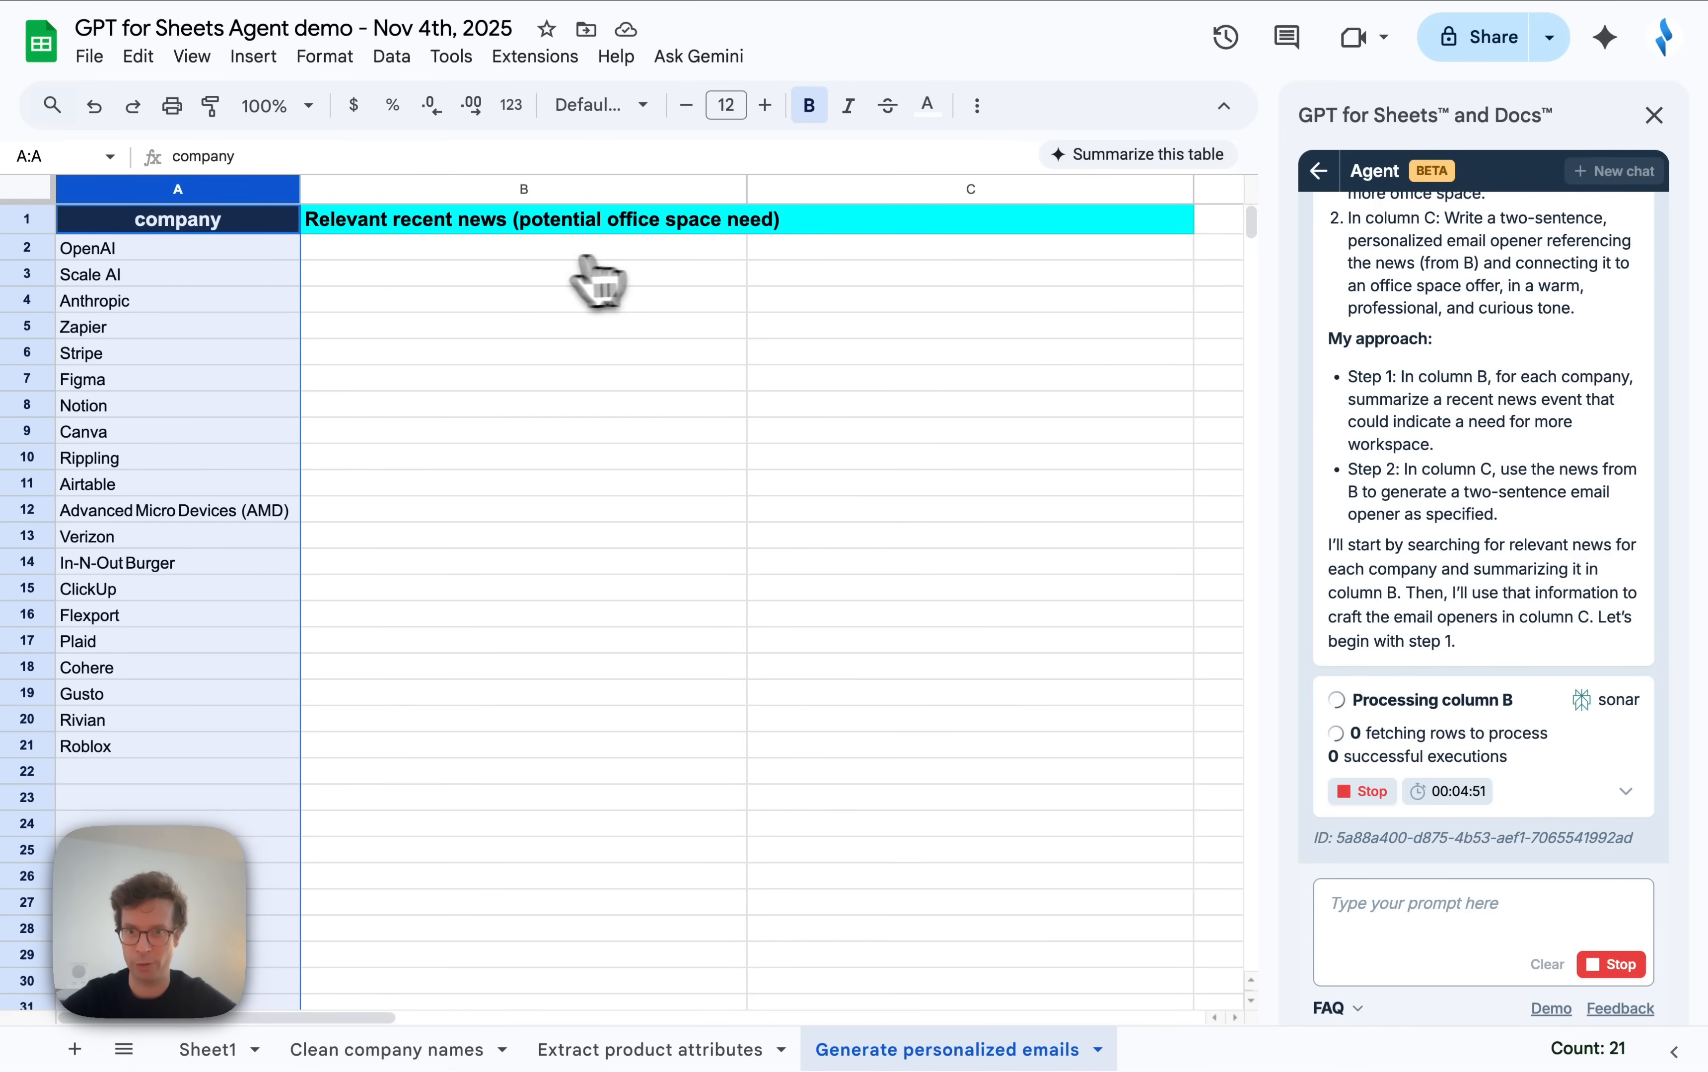
Wrap the text in columns B and C of the Generate personalized emails sheet.
{"action": "left_click", "coordinate": [509, 192]}
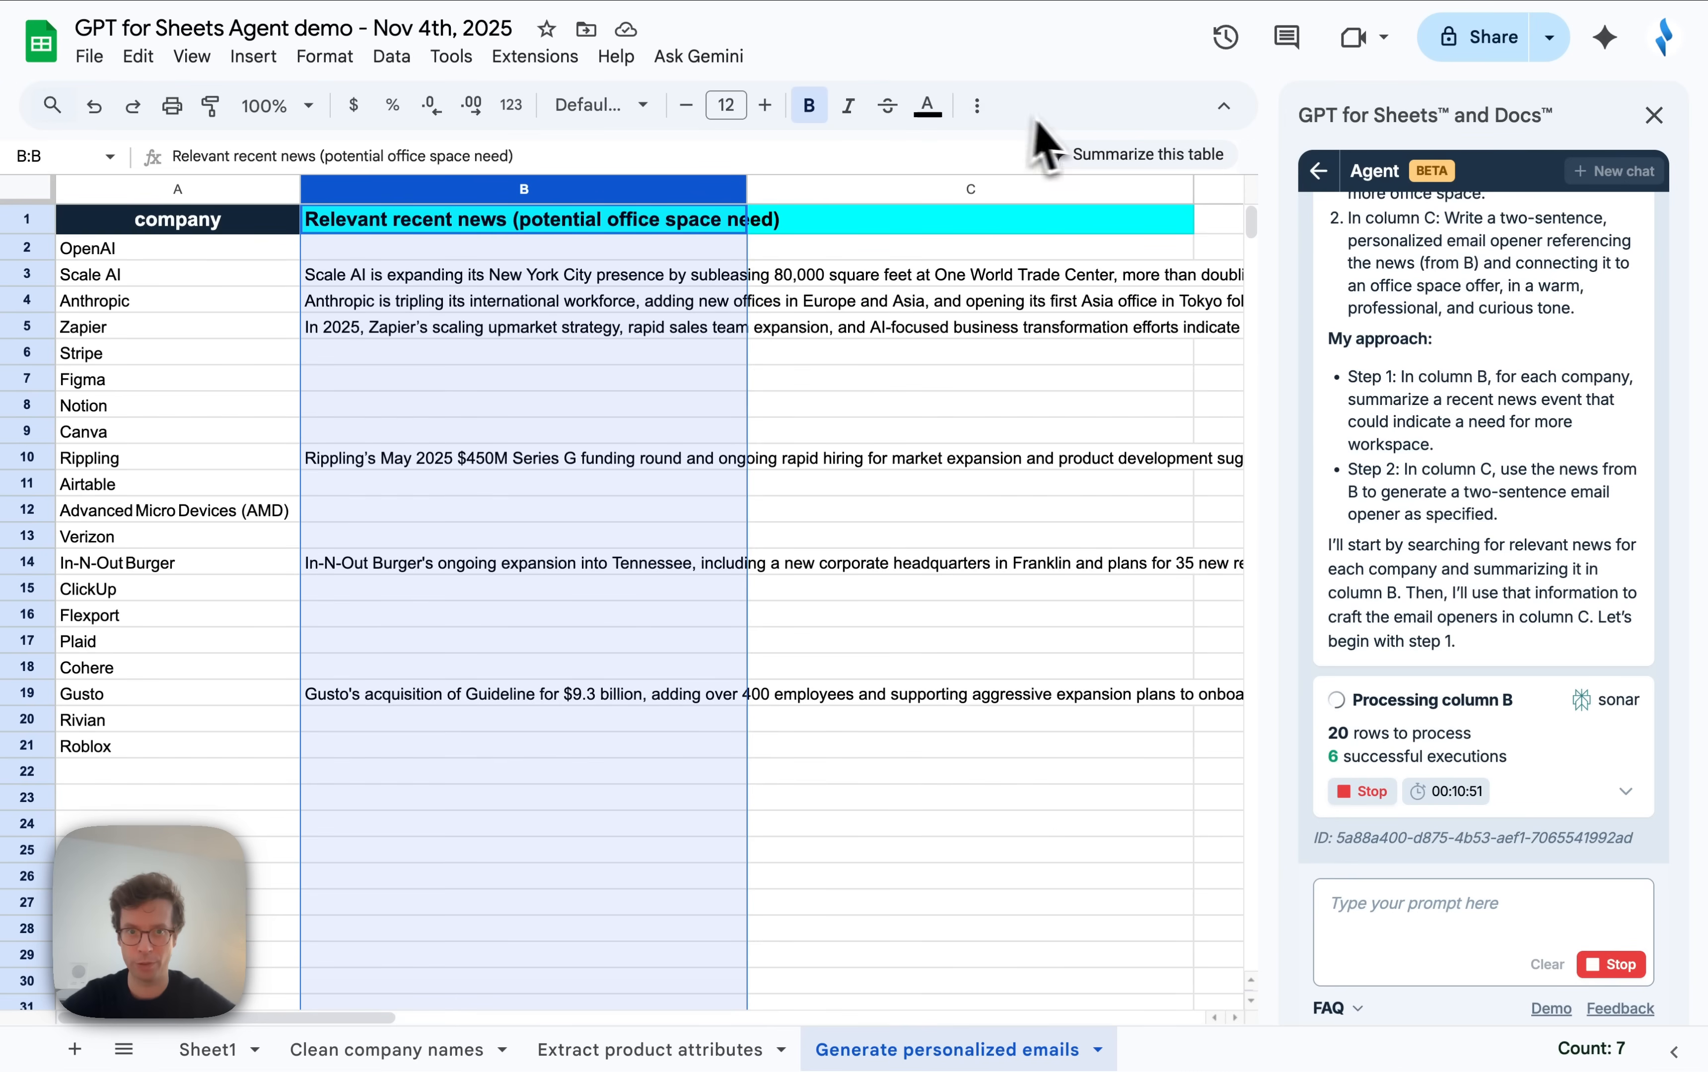
{"action": "left_click", "coordinate": [922, 190], "text": "shift"}
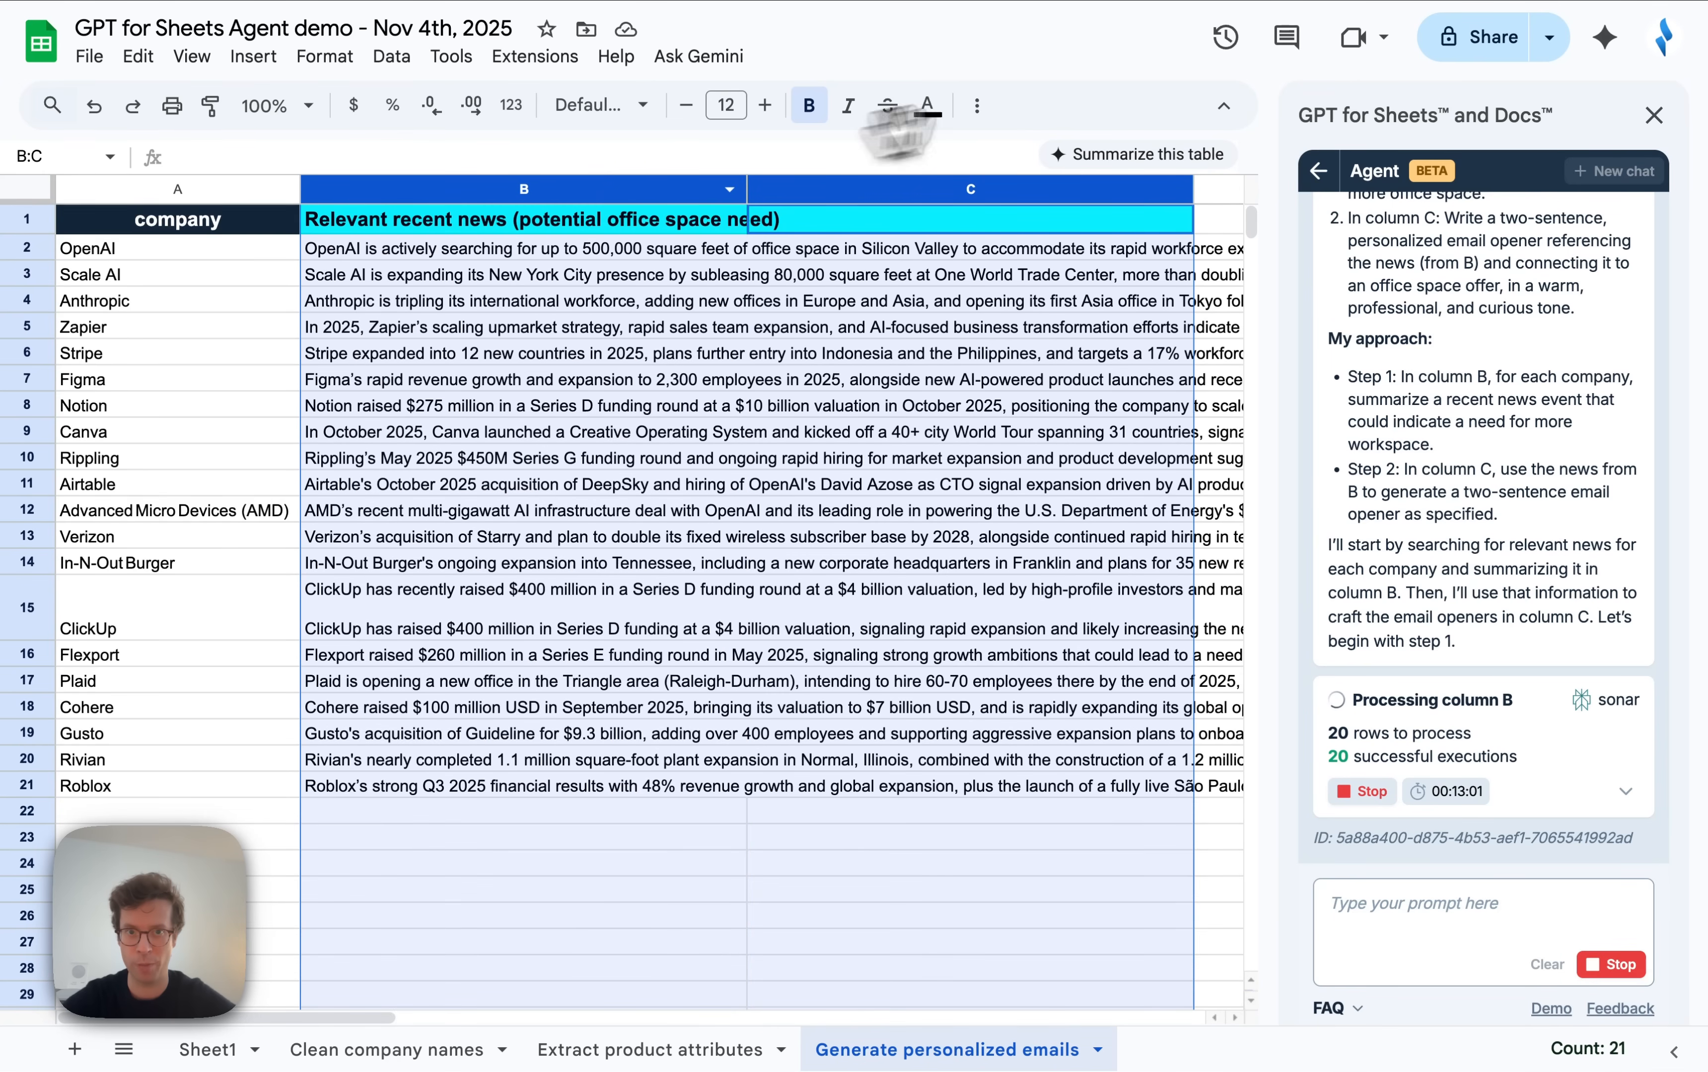
{"action": "left_click", "coordinate": [978, 108]}
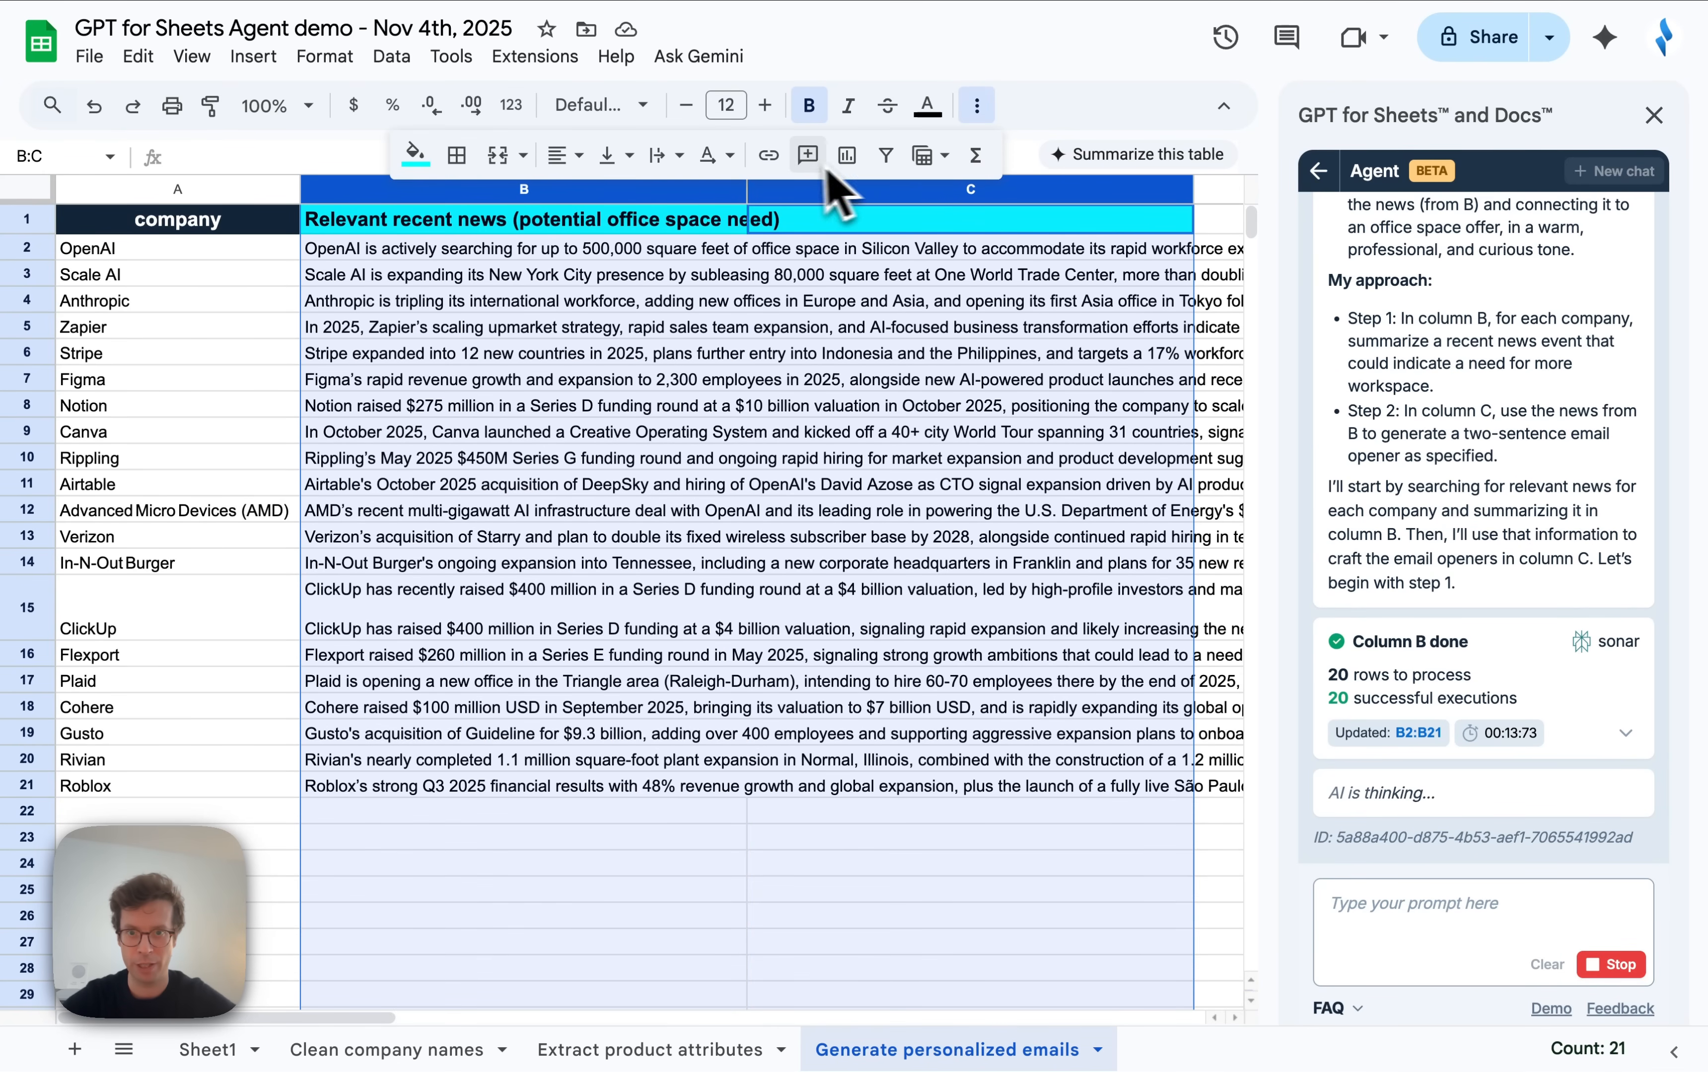
{"action": "left_click", "coordinate": [666, 159]}
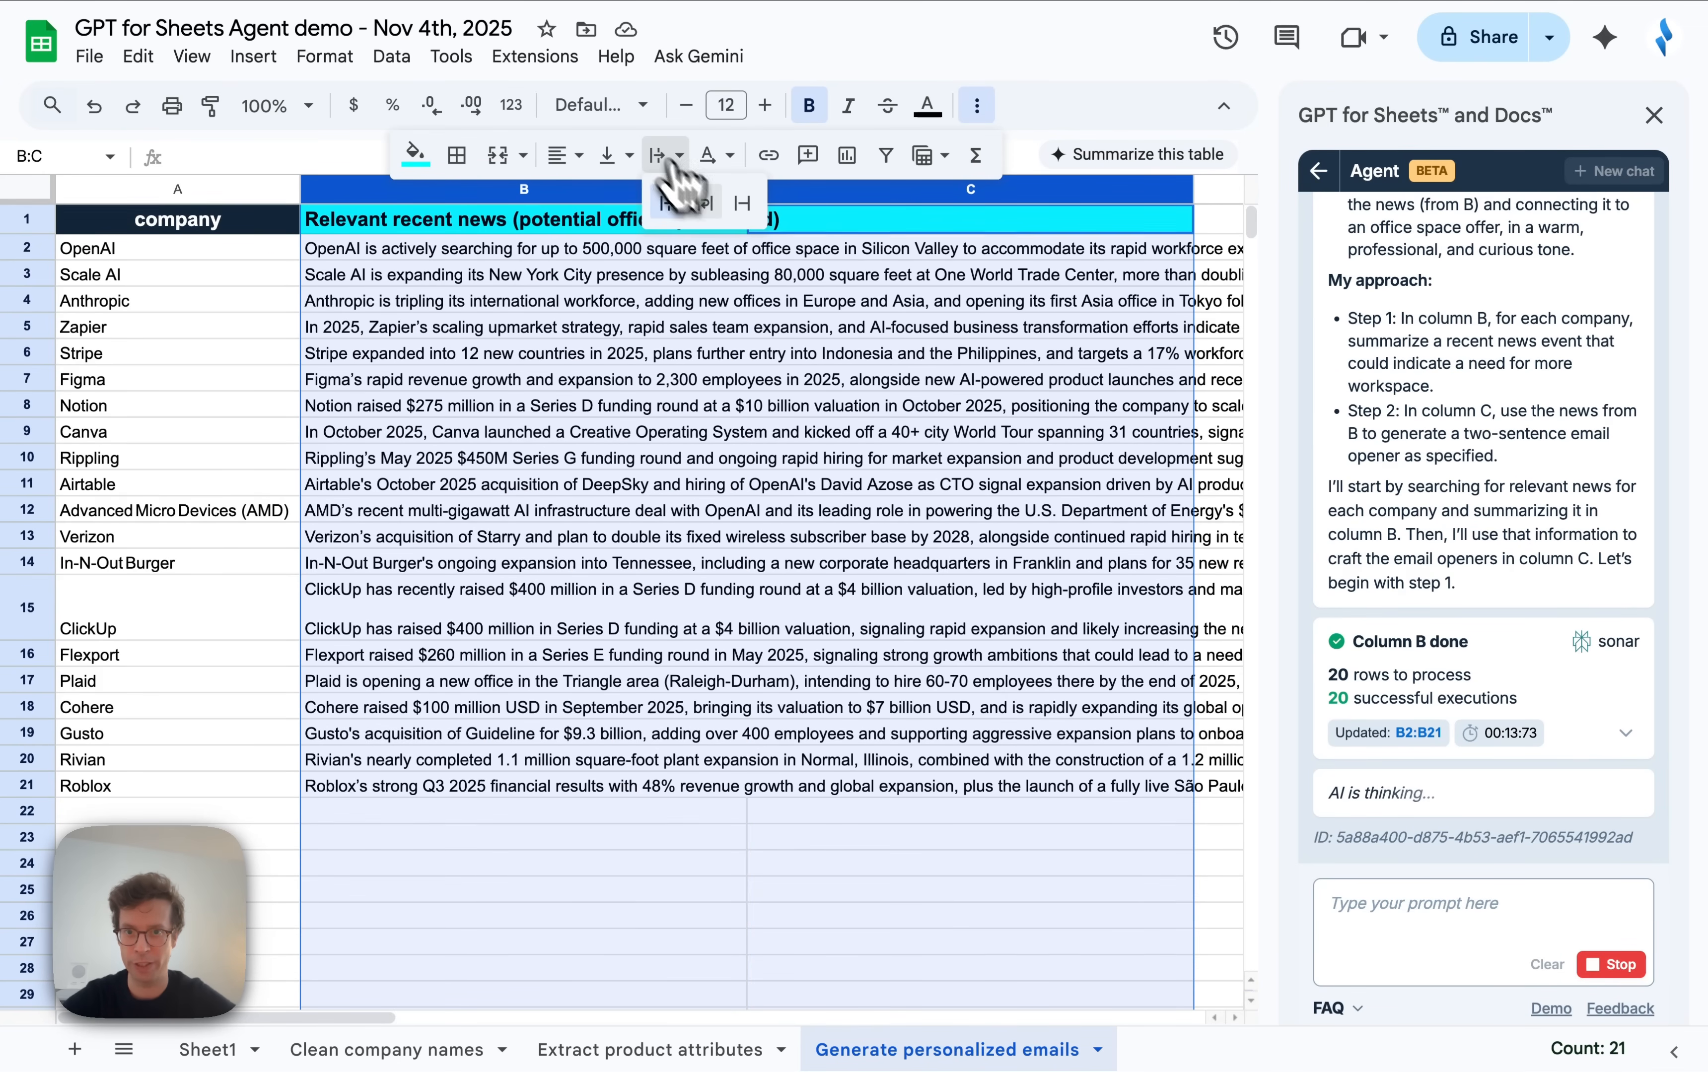
{"action": "left_click", "coordinate": [710, 213]}
Examine the company news in column B, the email openers in column C and the models used for each column.
{"action": "left_click", "coordinate": [571, 363]}
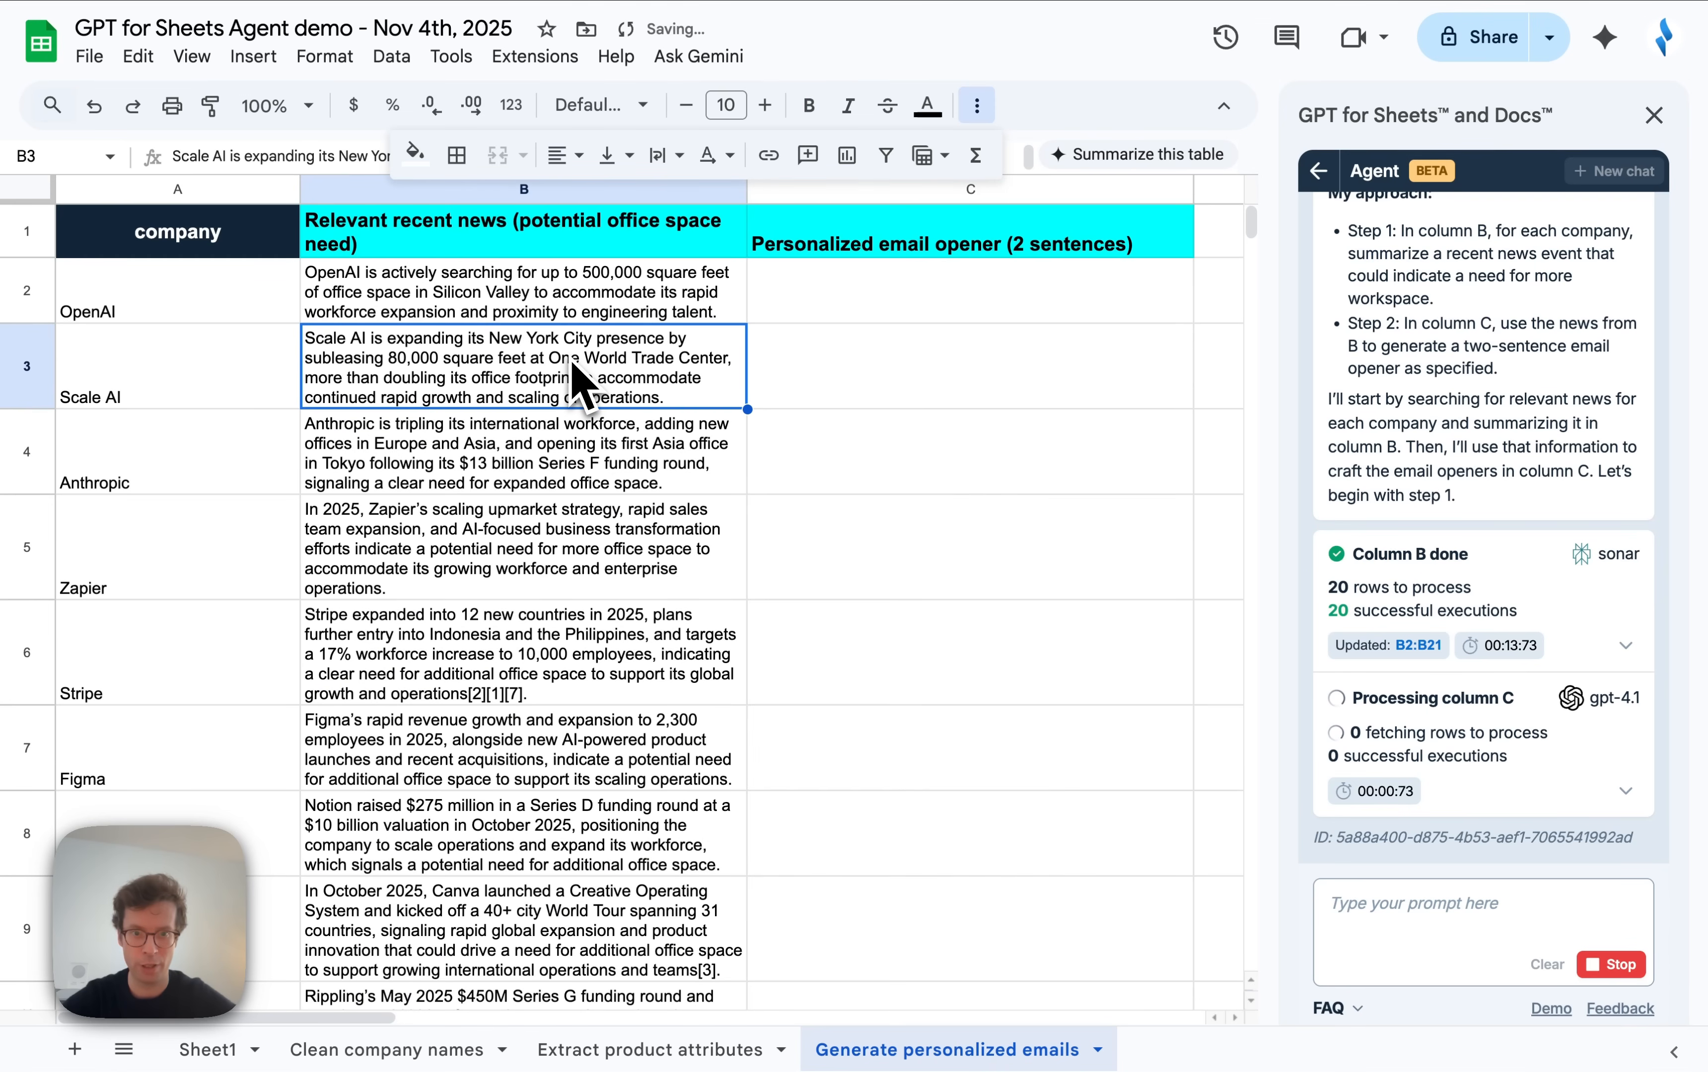
{"action": "left_click", "coordinate": [588, 309]}
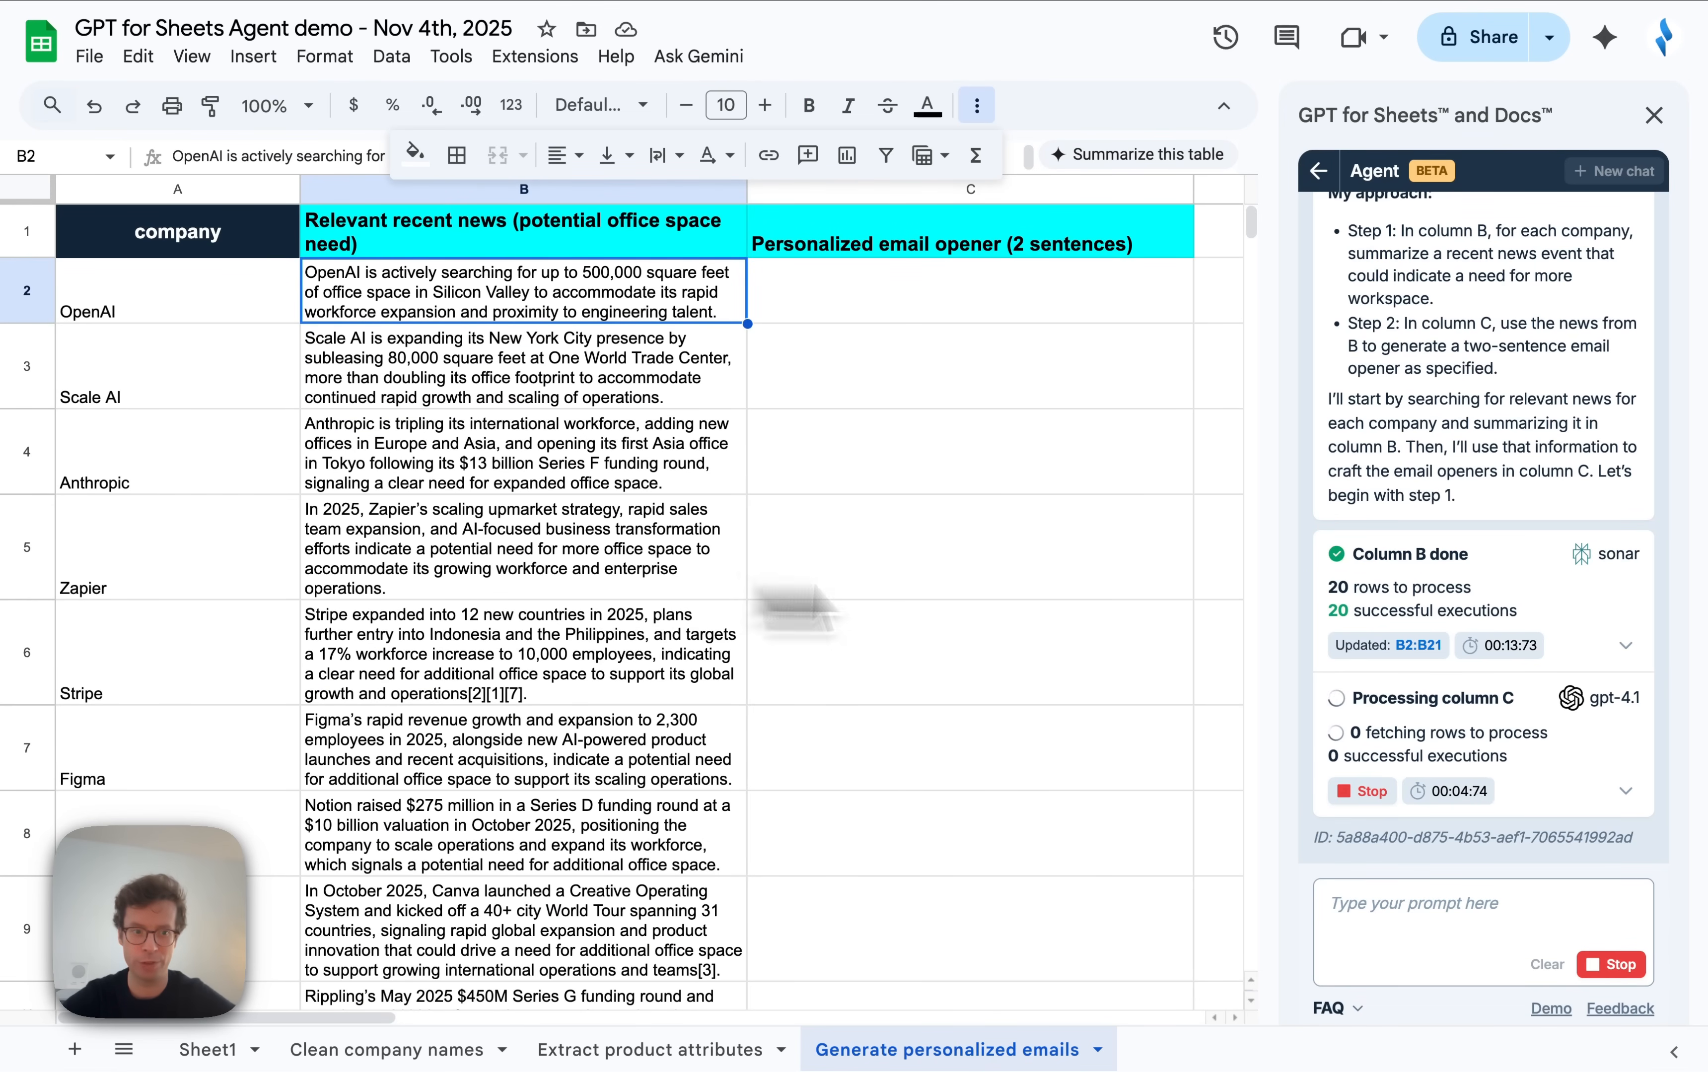
{"action": "left_click_drag", "start_coordinate": [1607, 554], "coordinate": [1640, 557]}
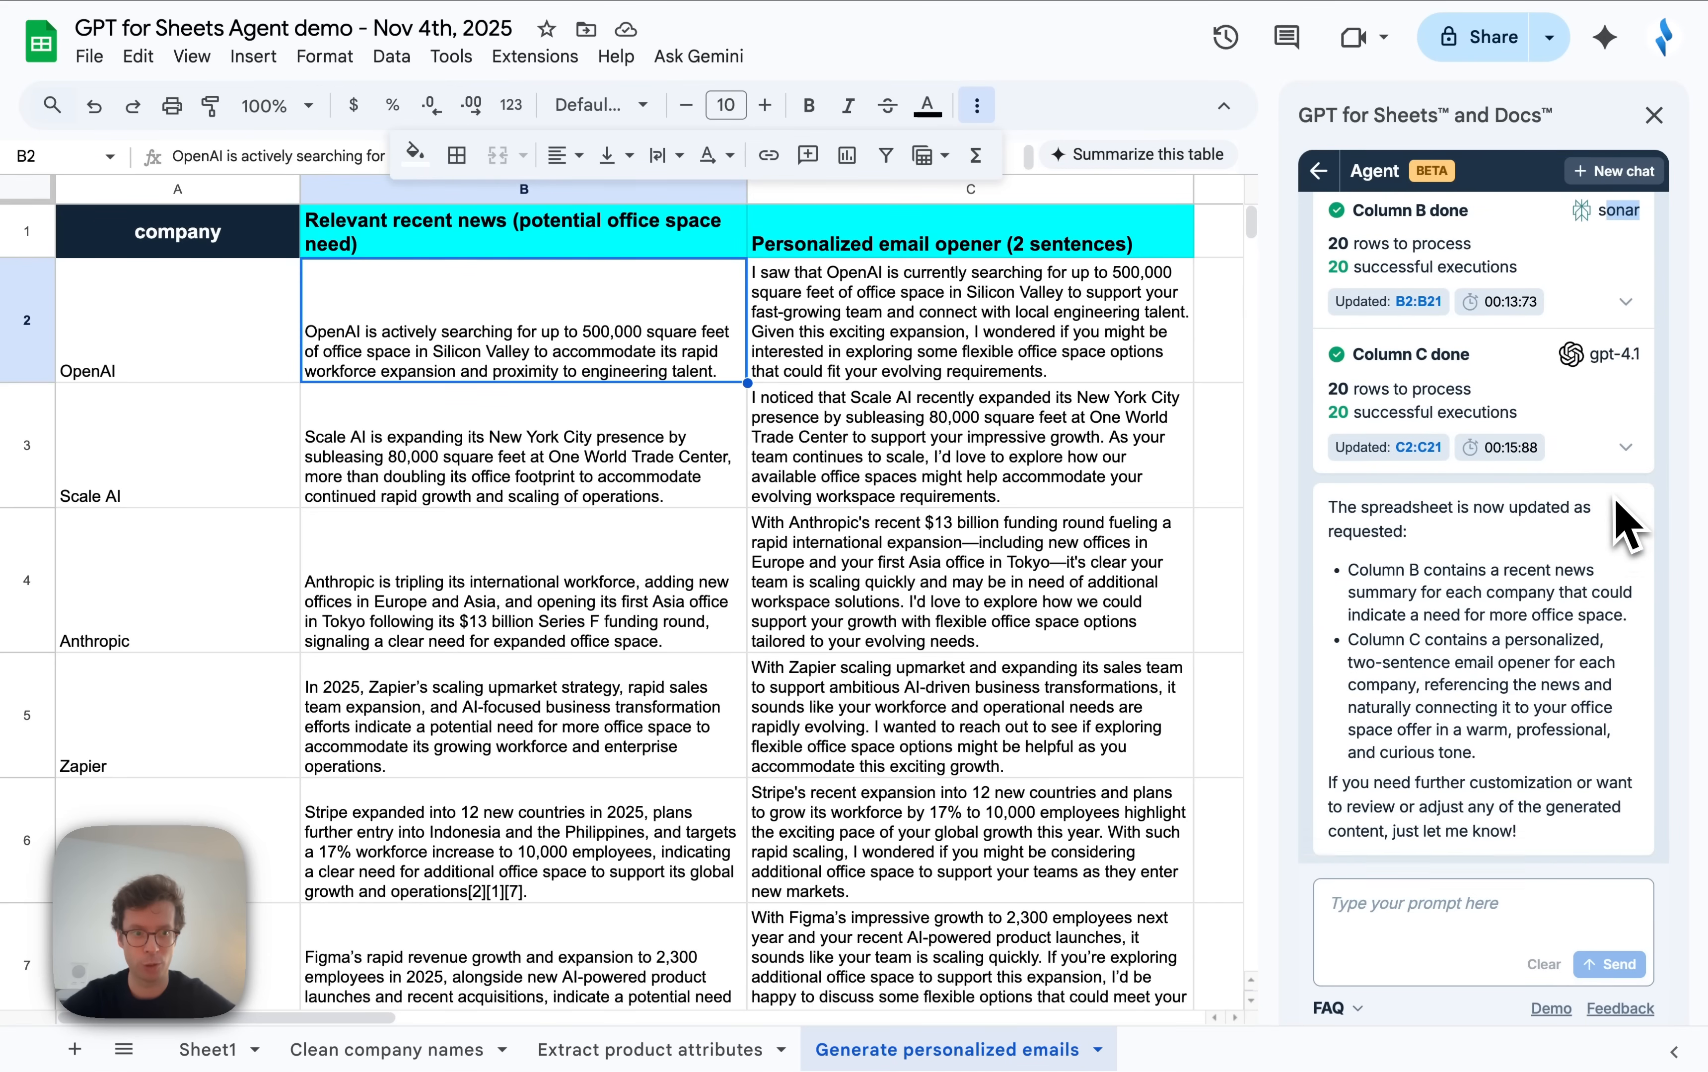
{"action": "scroll", "coordinate": [1620, 526], "scroll_direction": "up", "scroll_amount": 5}
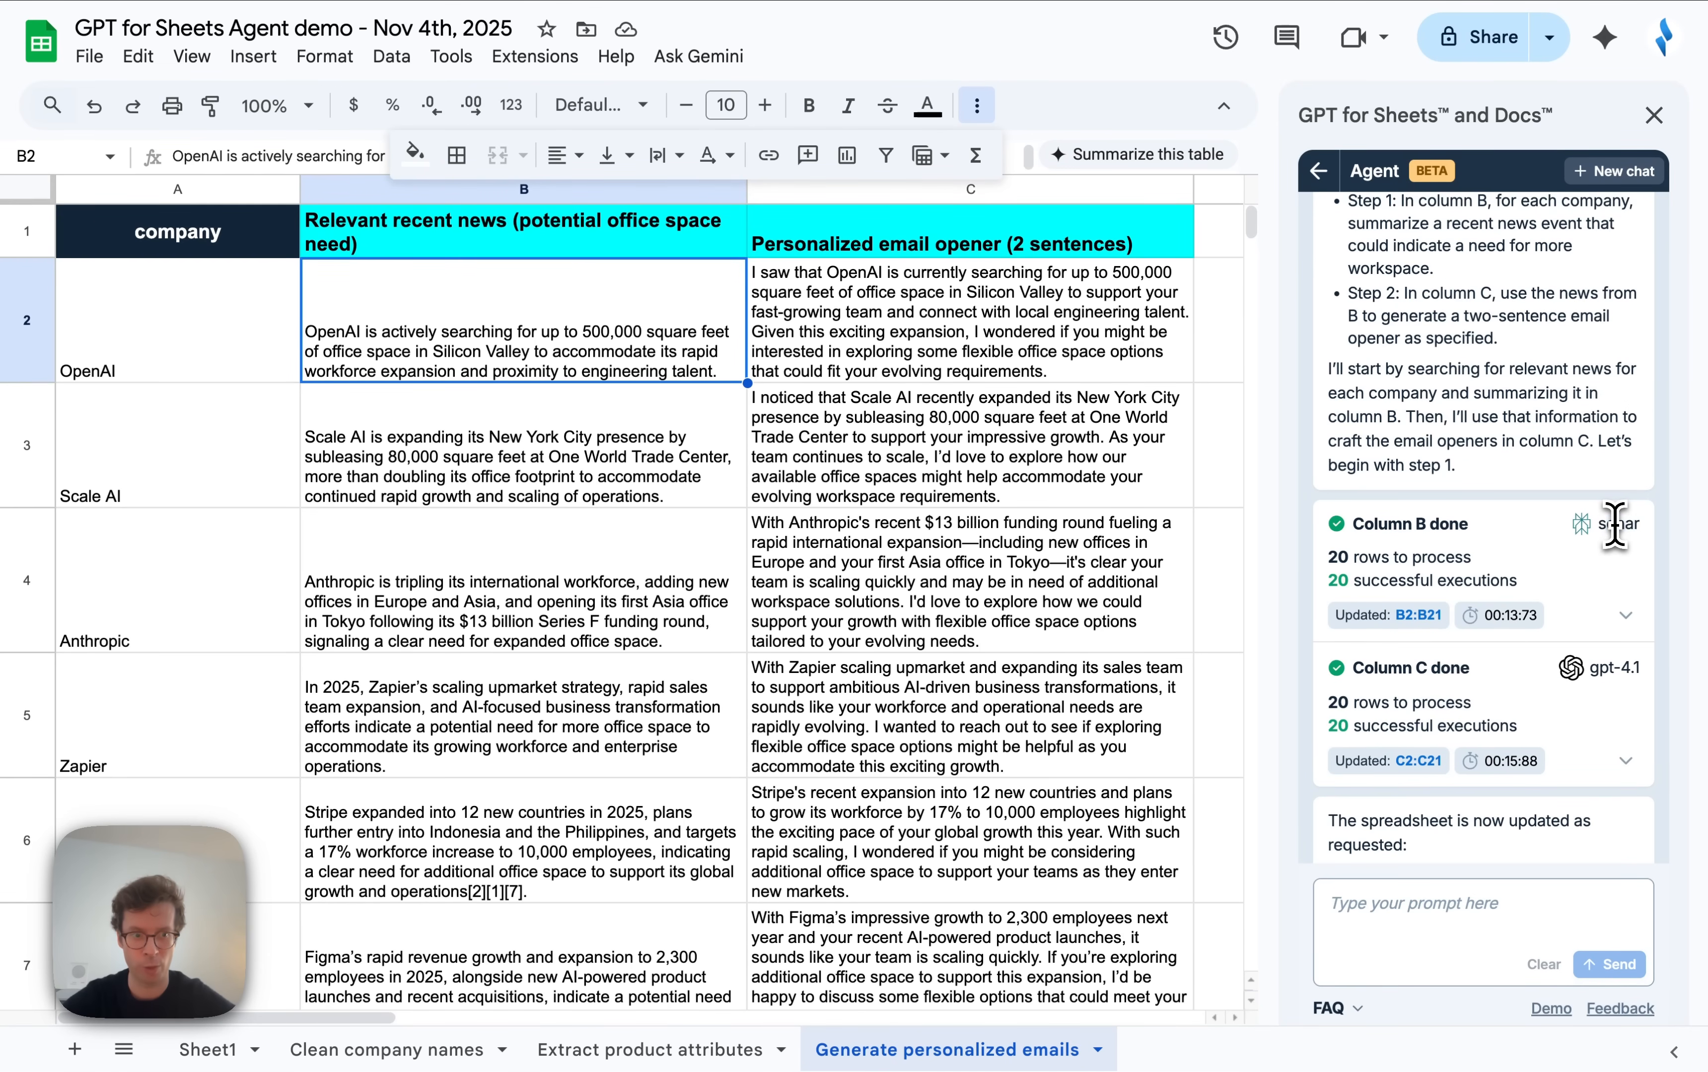
{"action": "left_click", "coordinate": [431, 237]}
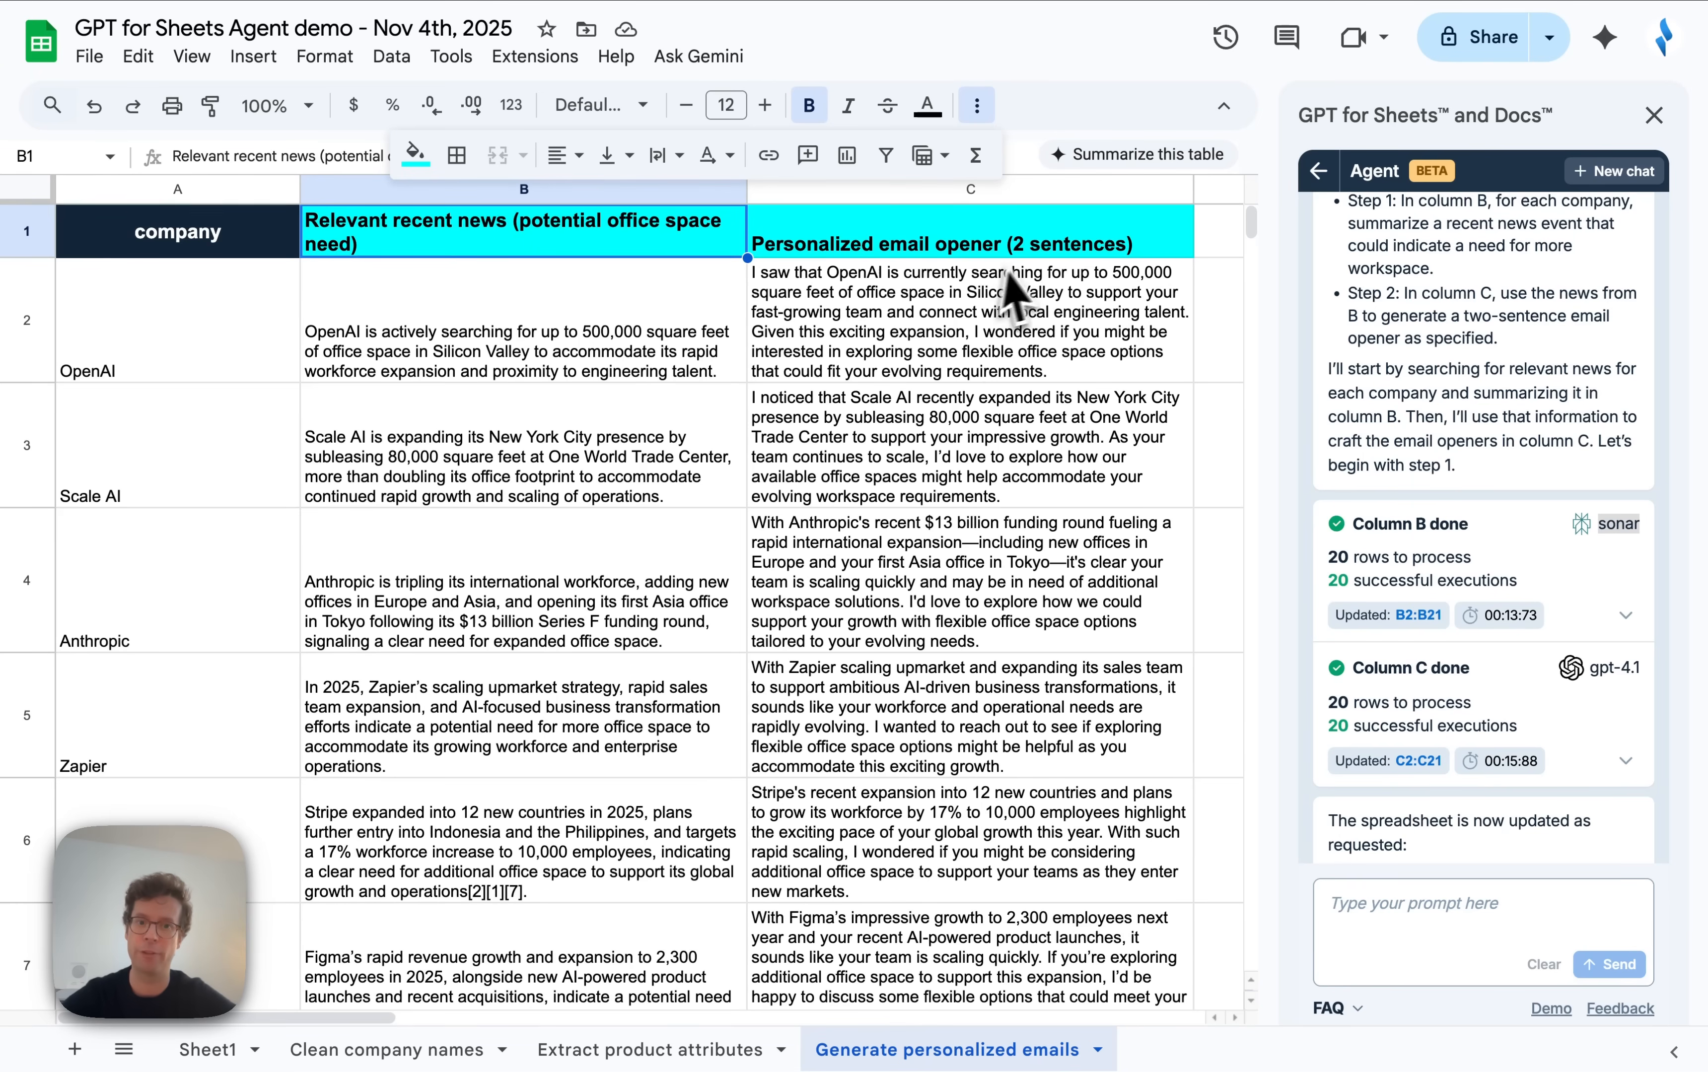
{"action": "left_click", "coordinate": [972, 329]}
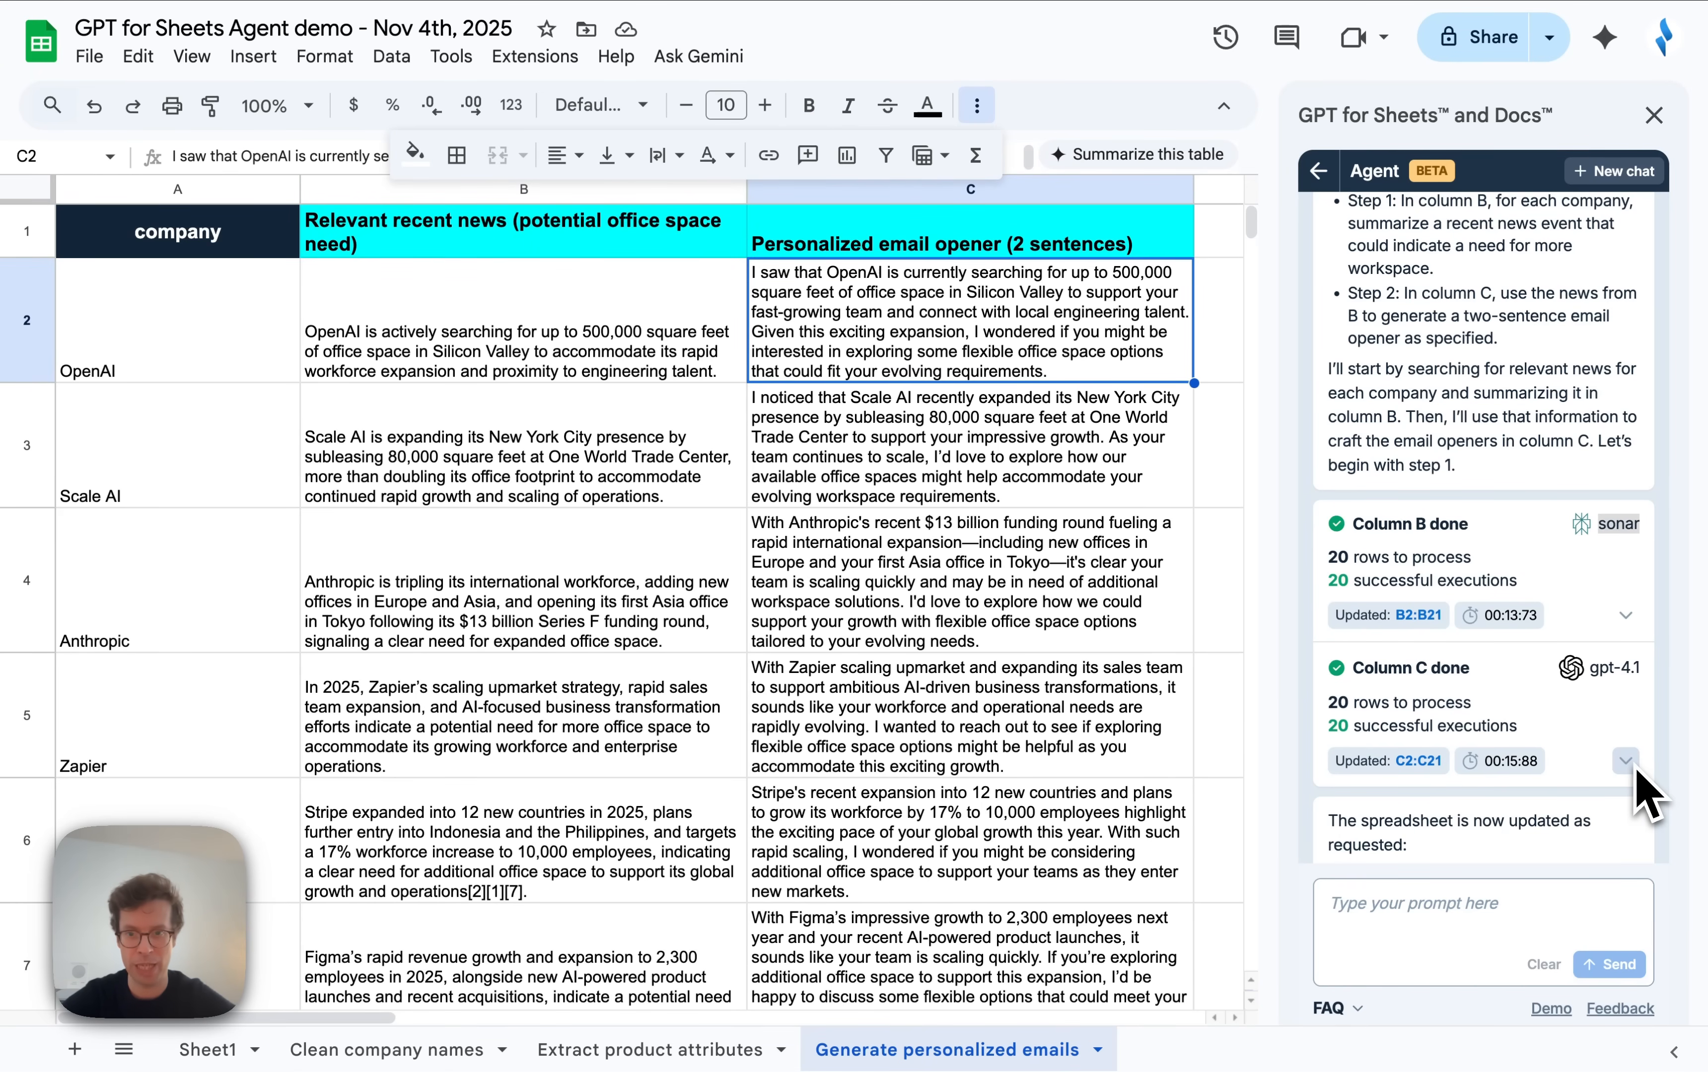
{"action": "left_click", "coordinate": [383, 190]}
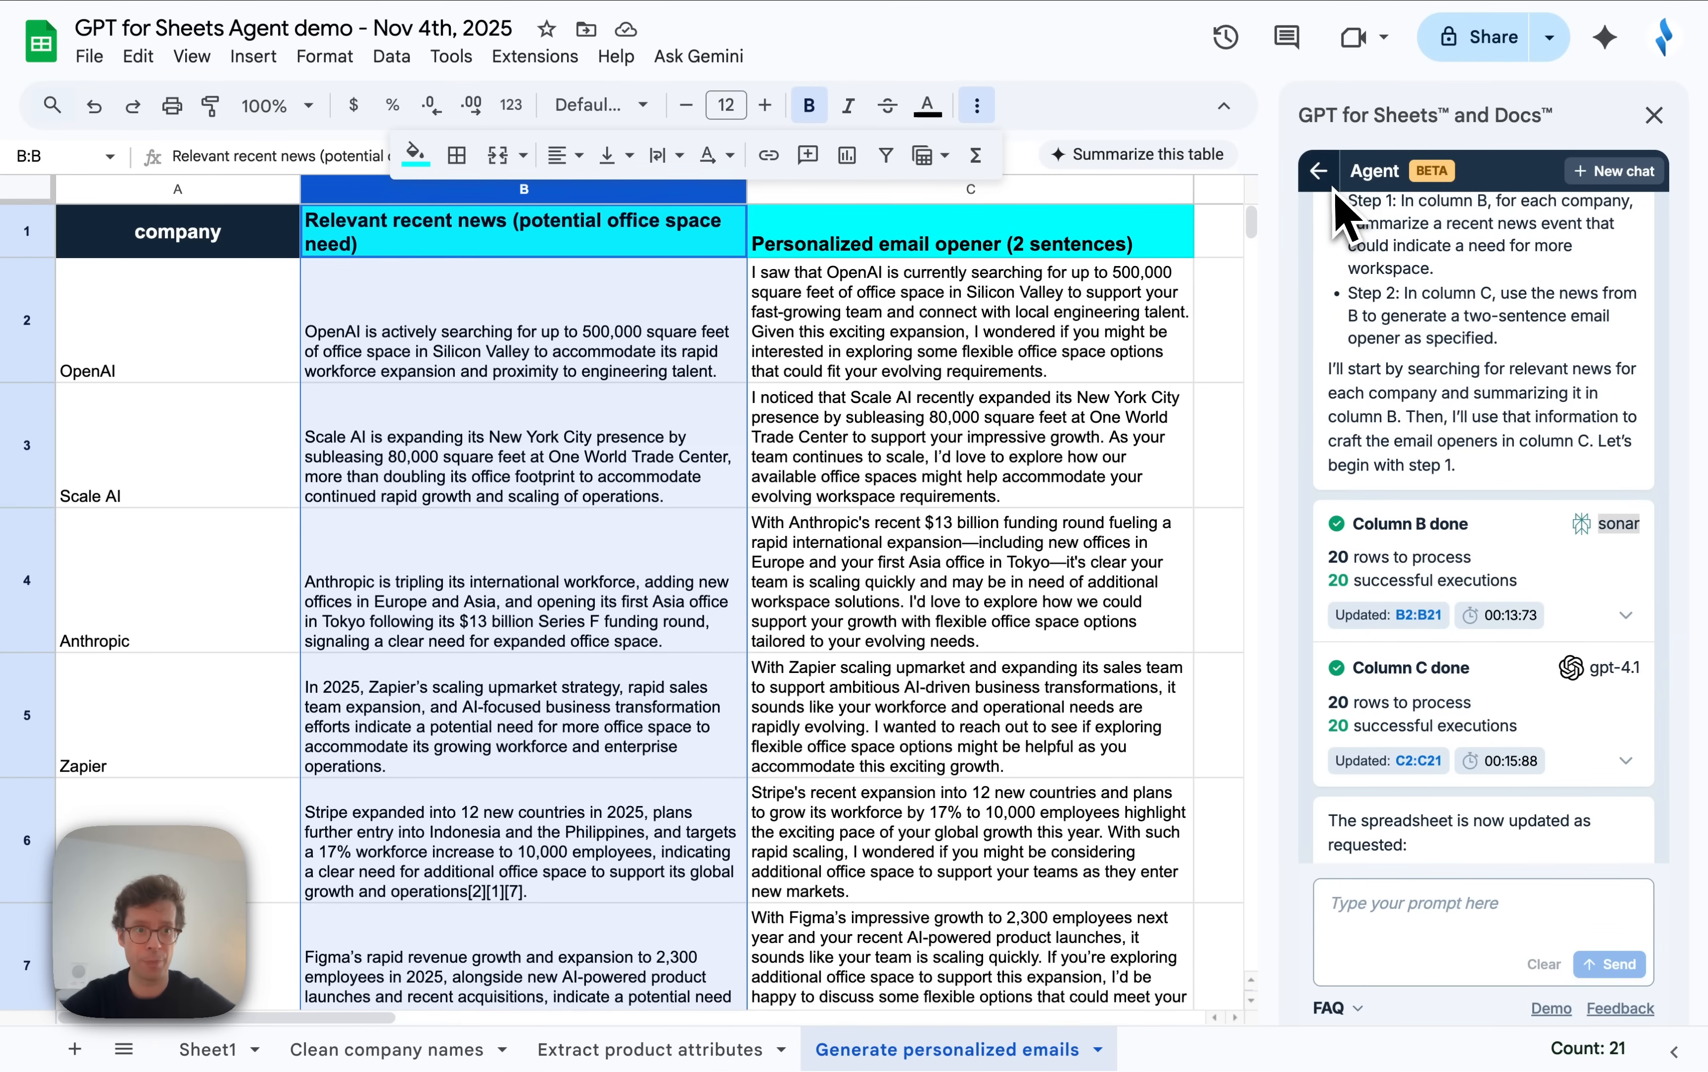
Start another agent chat and load the SEO (h1, metas, FAQs) example with its prompt "Fill out this table".
{"action": "left_click", "coordinate": [1627, 177]}
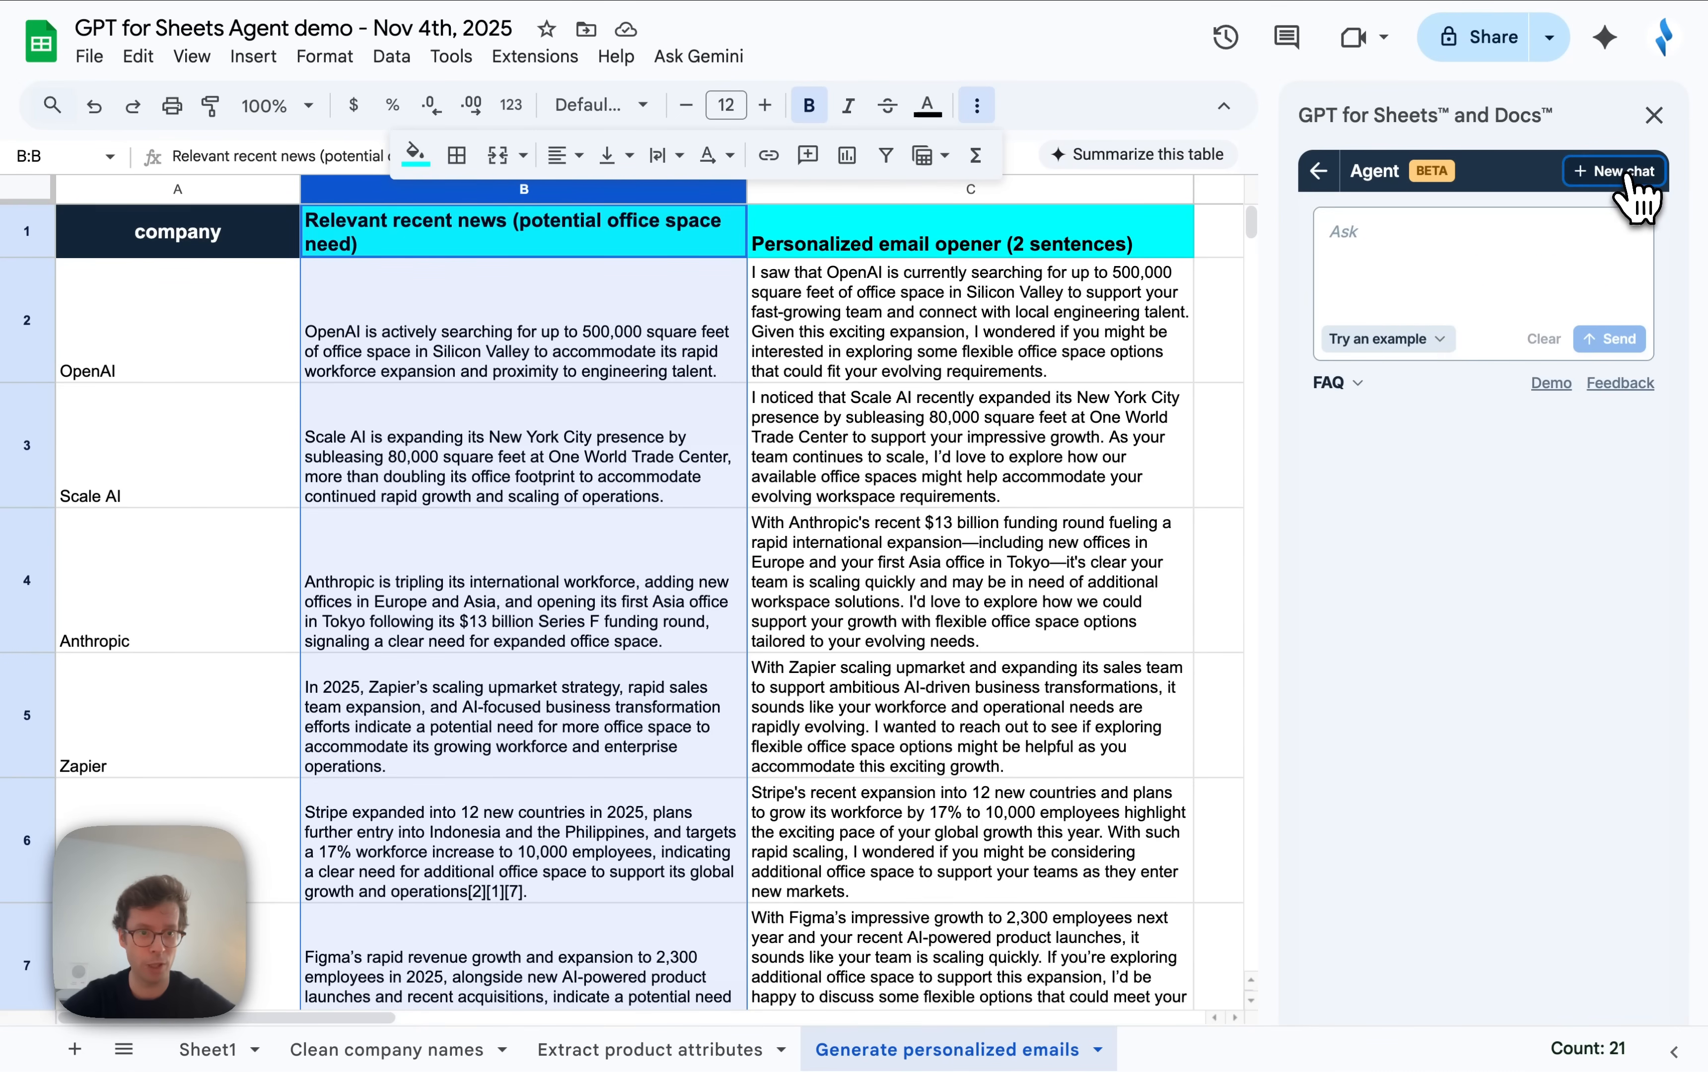
{"action": "left_click", "coordinate": [1385, 339]}
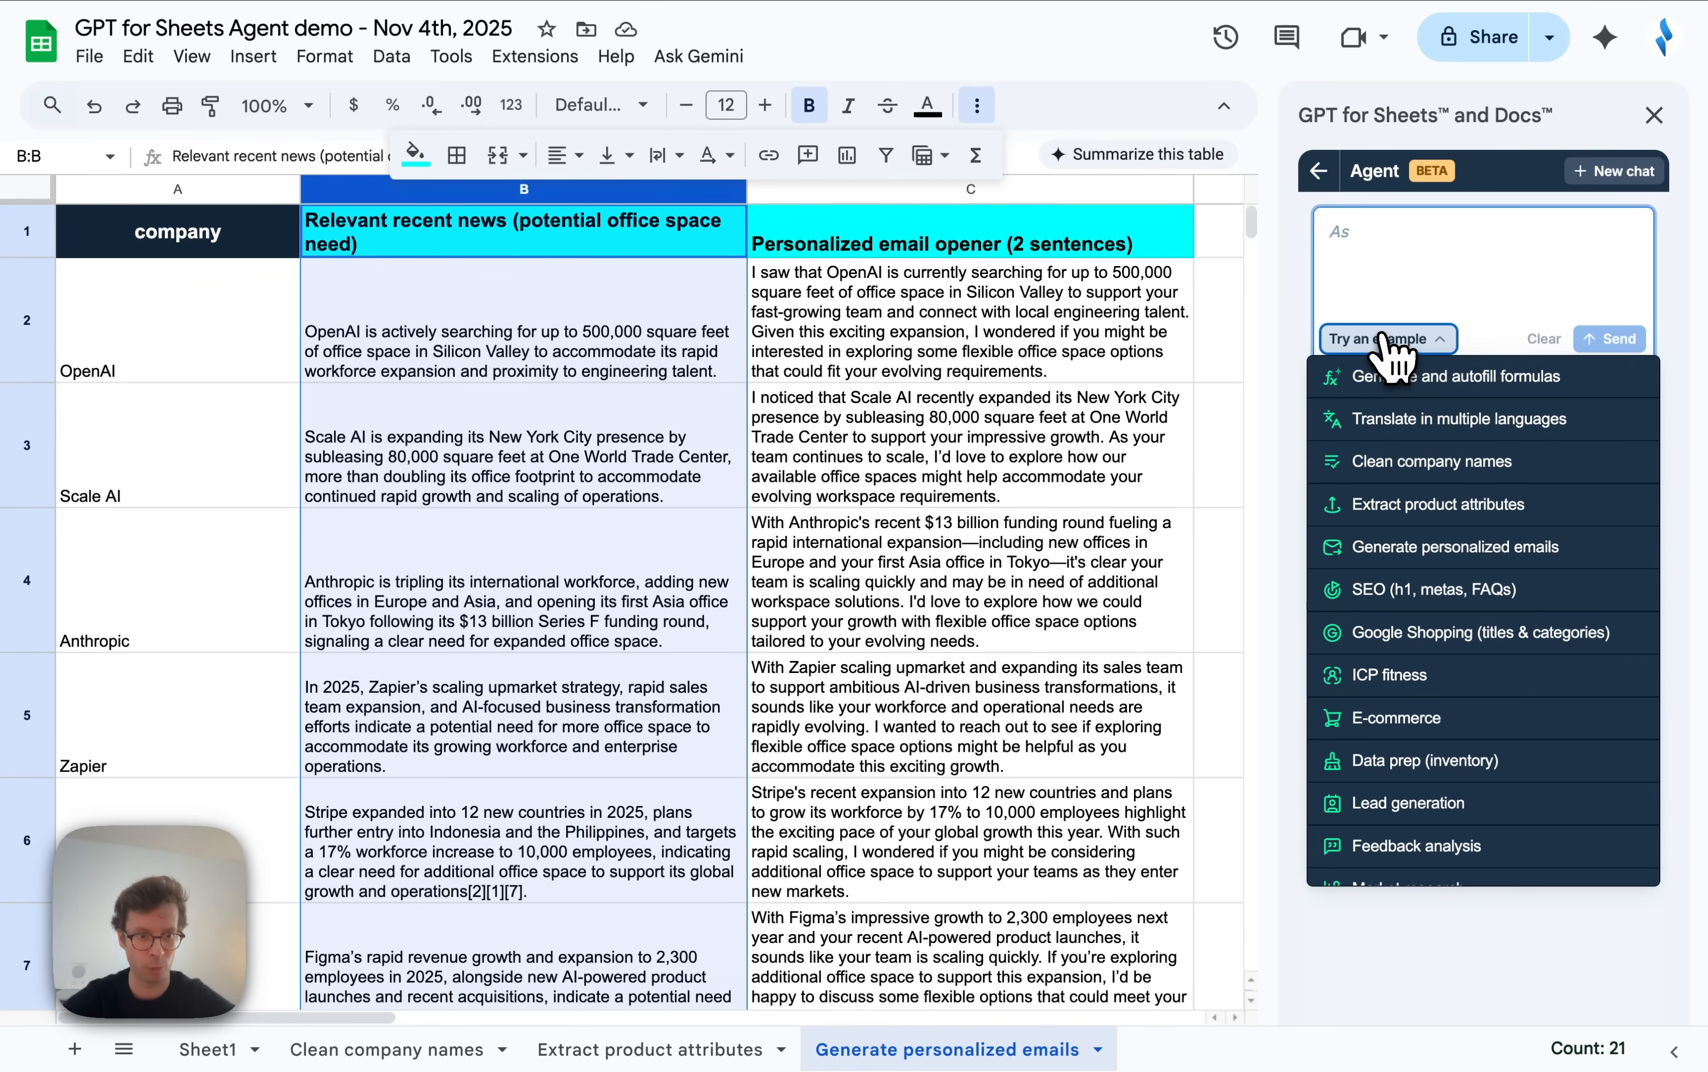
{"action": "left_click", "coordinate": [1452, 589]}
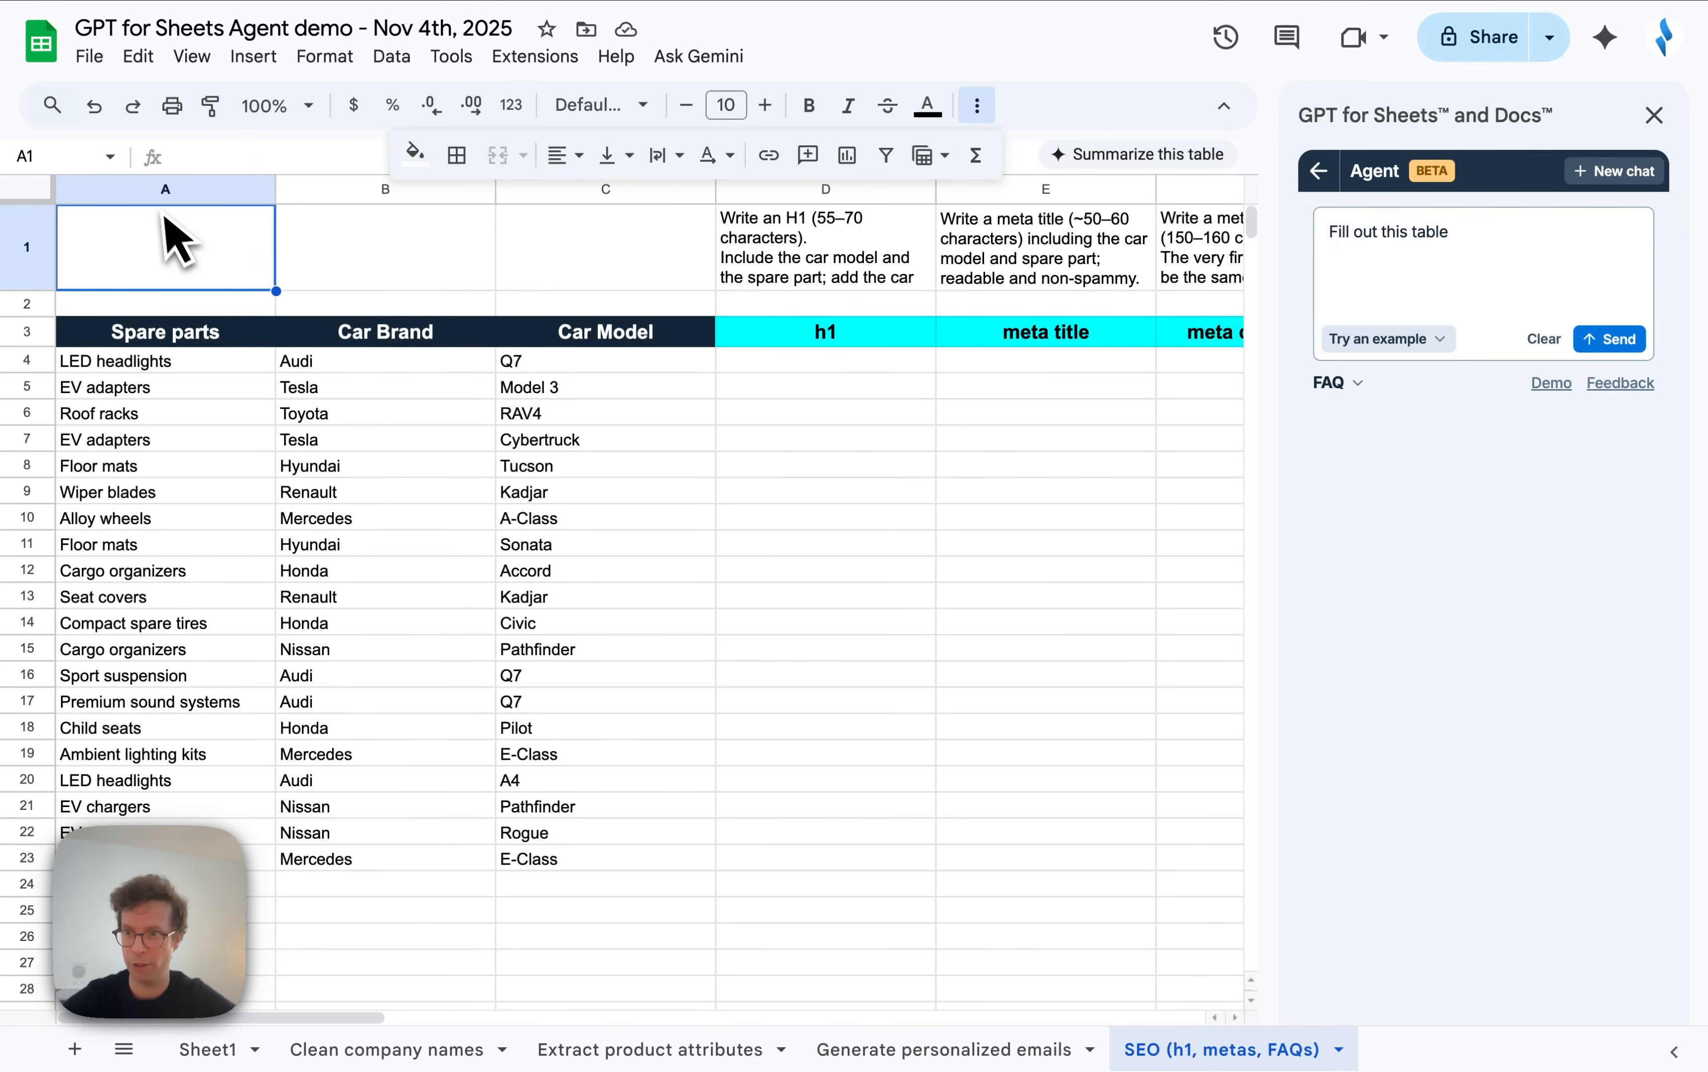
Review the input columns A to C with spare parts, car brands and car models, and the output columns beside them.
{"action": "left_click", "coordinate": [234, 191]}
{"action": "left_click_drag", "start_coordinate": [240, 207], "coordinate": [564, 179]}
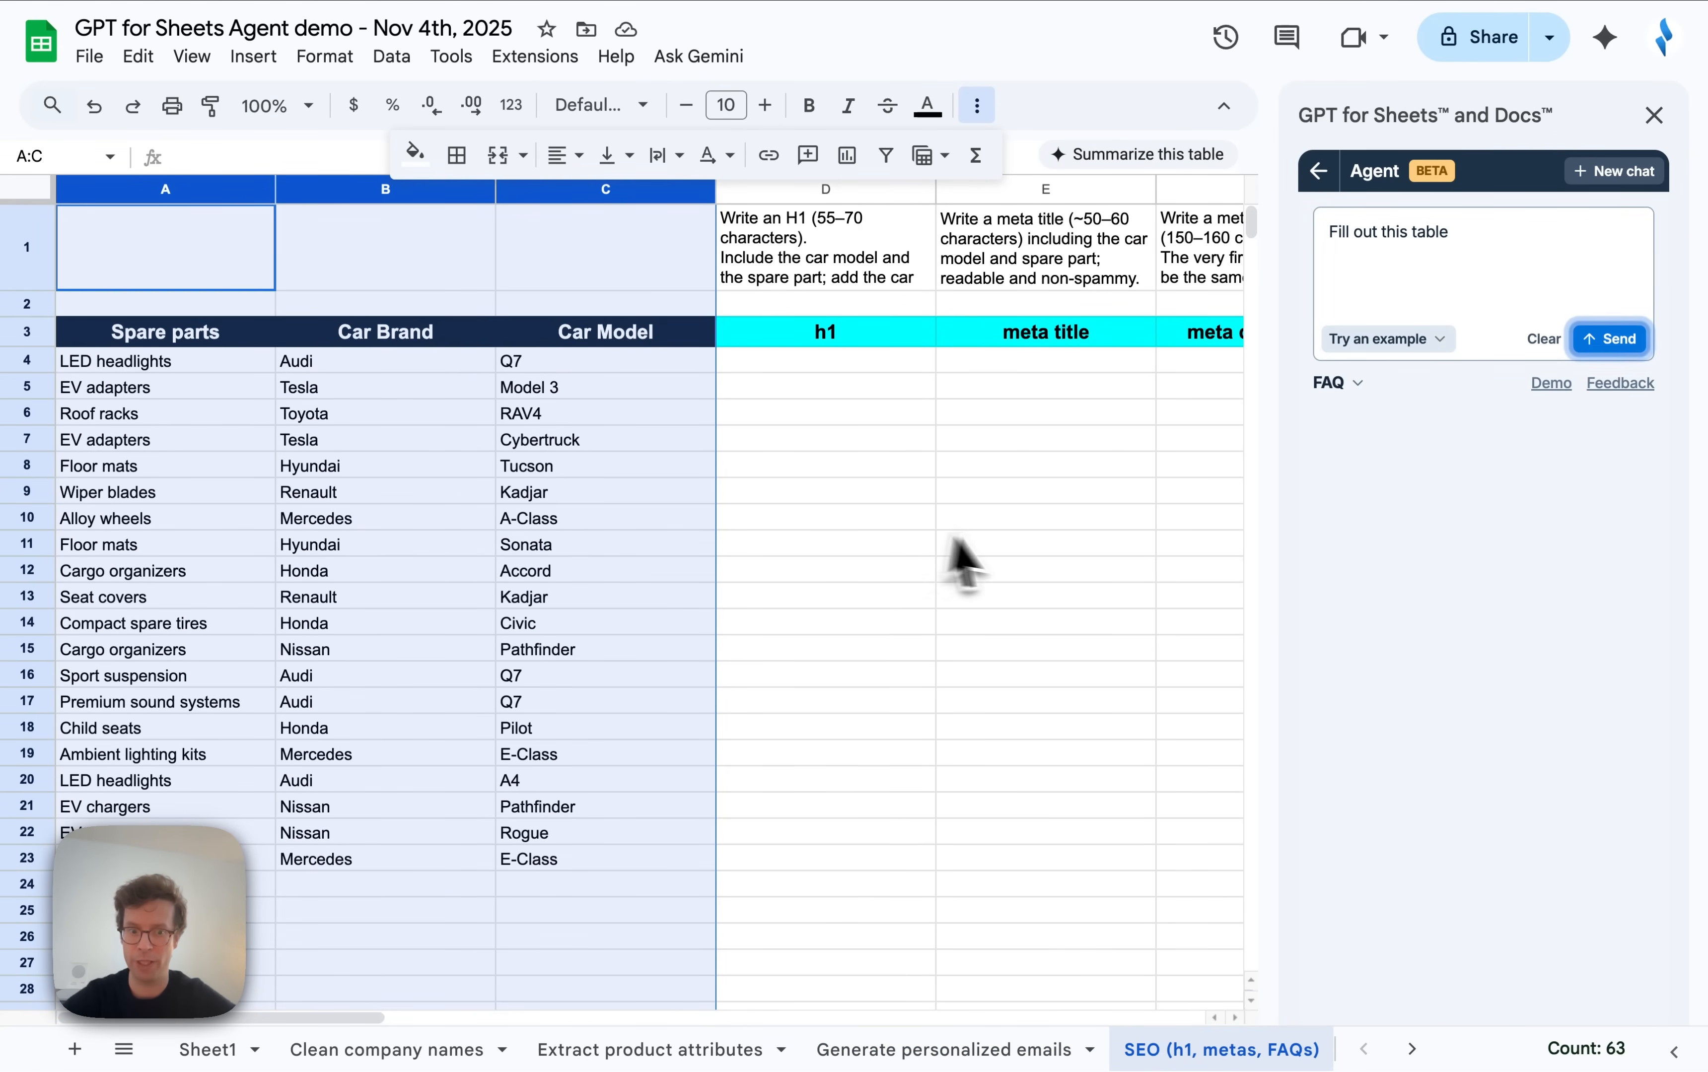
{"action": "scroll", "coordinate": [1065, 482], "scroll_direction": "right", "scroll_amount": 5}
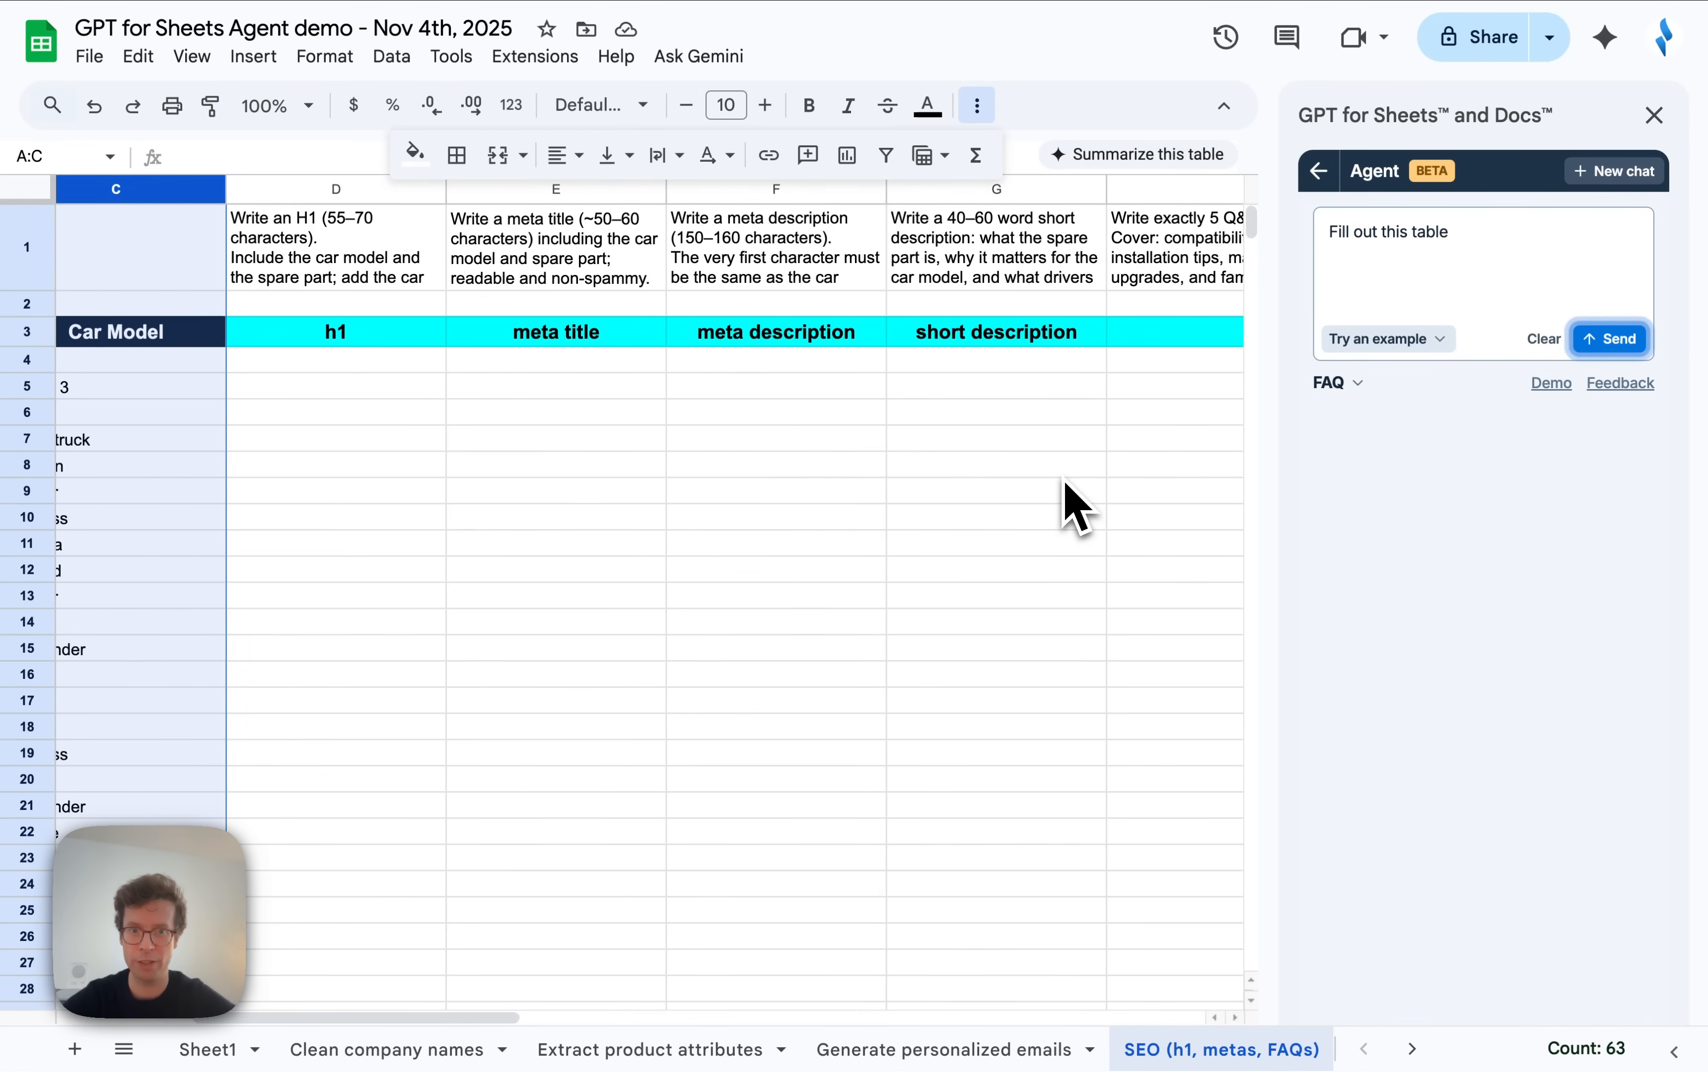
Increase the height of row 1 to show more of the column instructions.
{"action": "left_click", "coordinate": [533, 470]}
{"action": "left_click", "coordinate": [316, 275]}
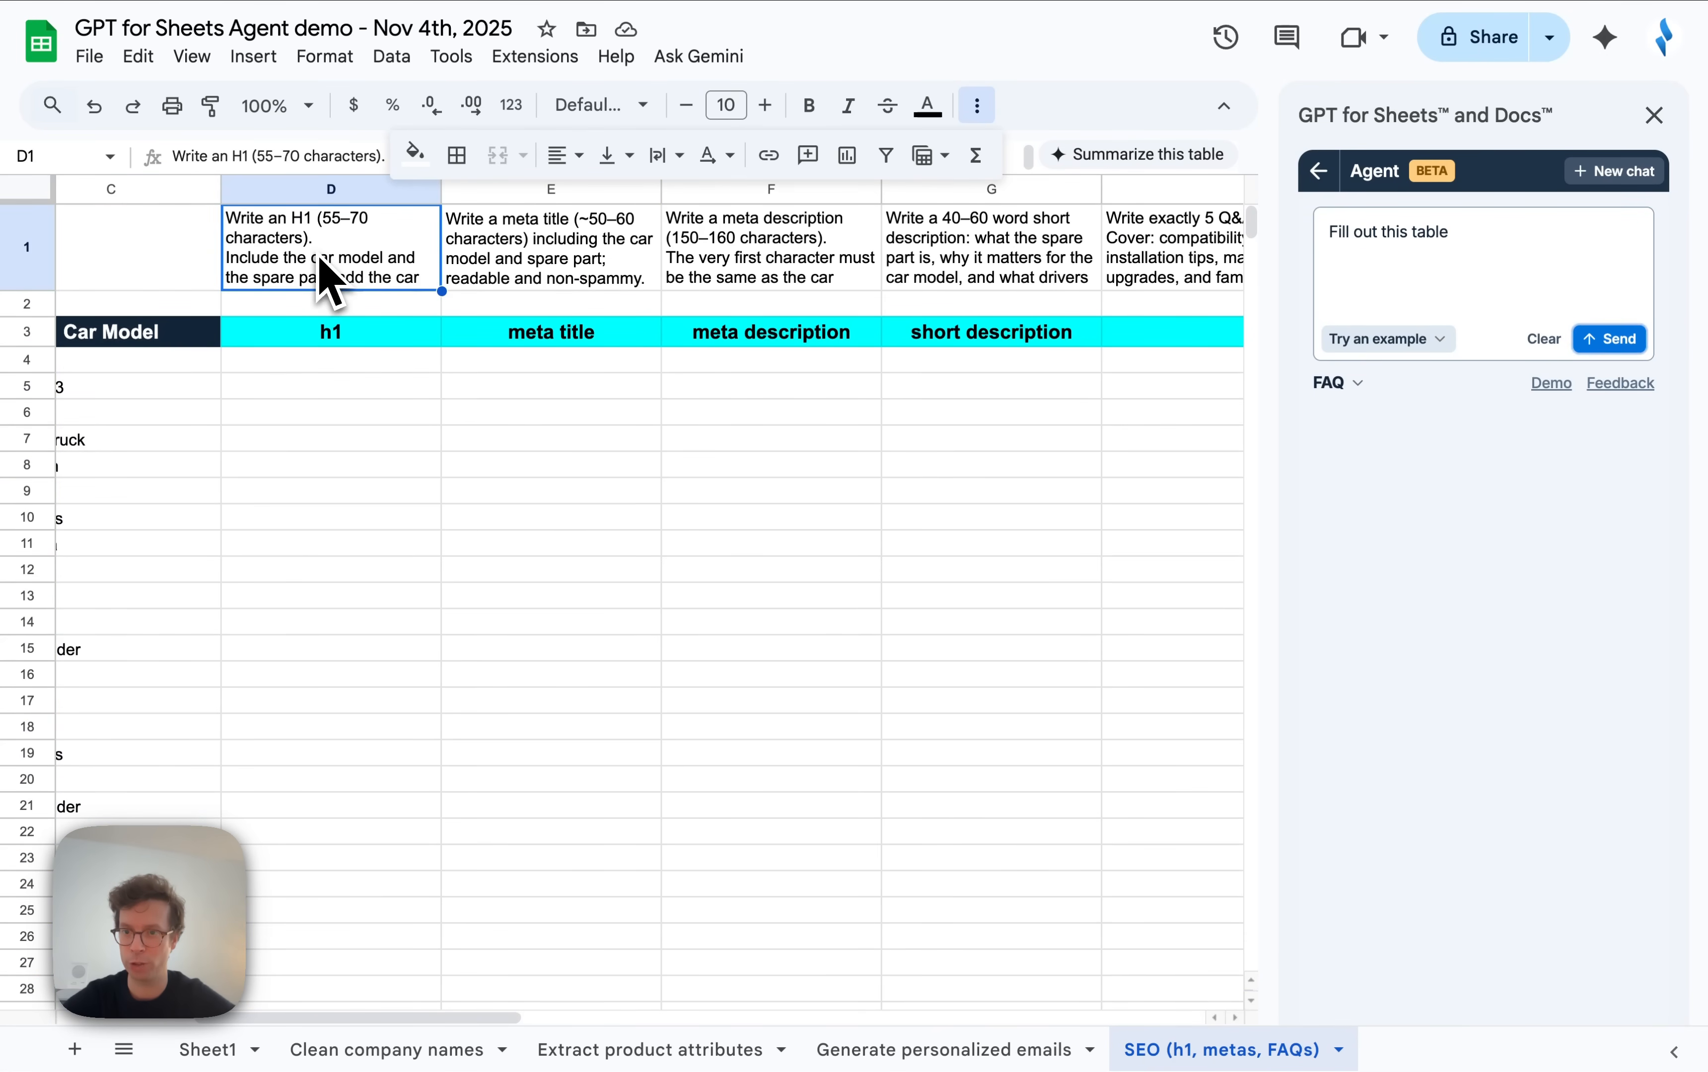
{"action": "left_click", "coordinate": [586, 279]}
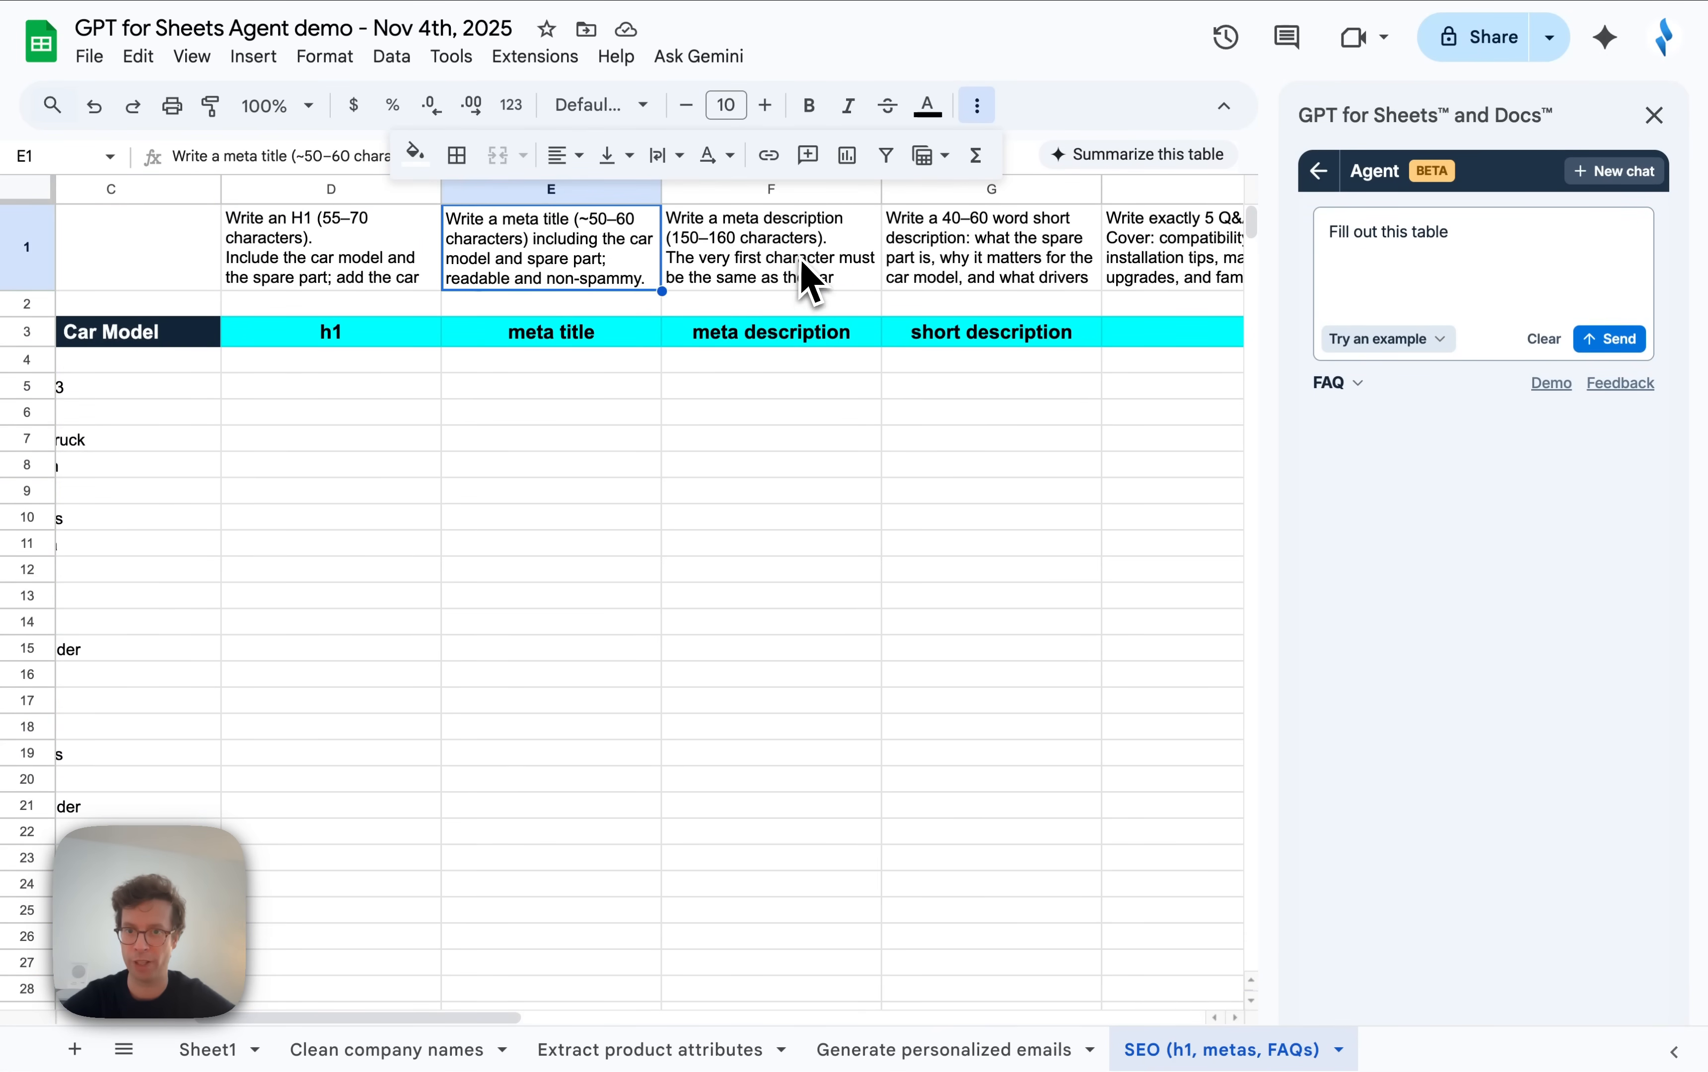
{"action": "left_click", "coordinate": [814, 281]}
{"action": "left_click_drag", "start_coordinate": [33, 288], "coordinate": [27, 437]}
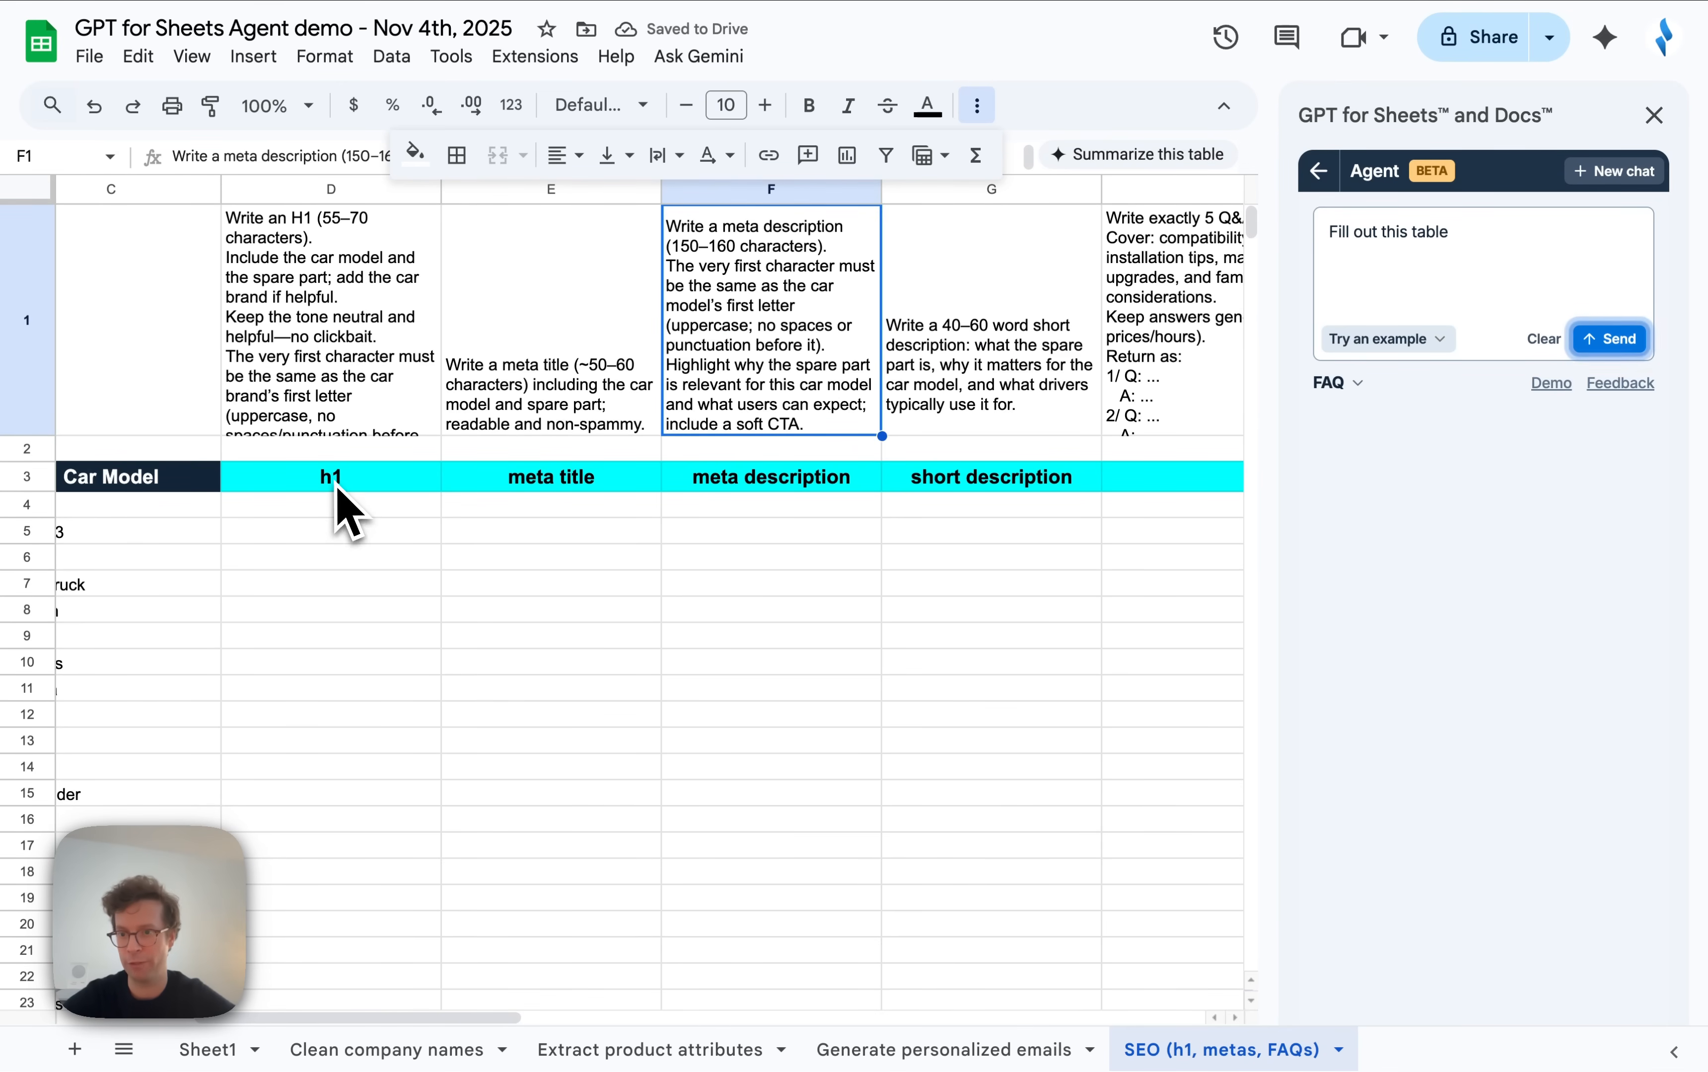
Read the full h1, meta title and meta description instructions in cells D1, E1 and F1.
{"action": "left_click", "coordinate": [338, 486]}
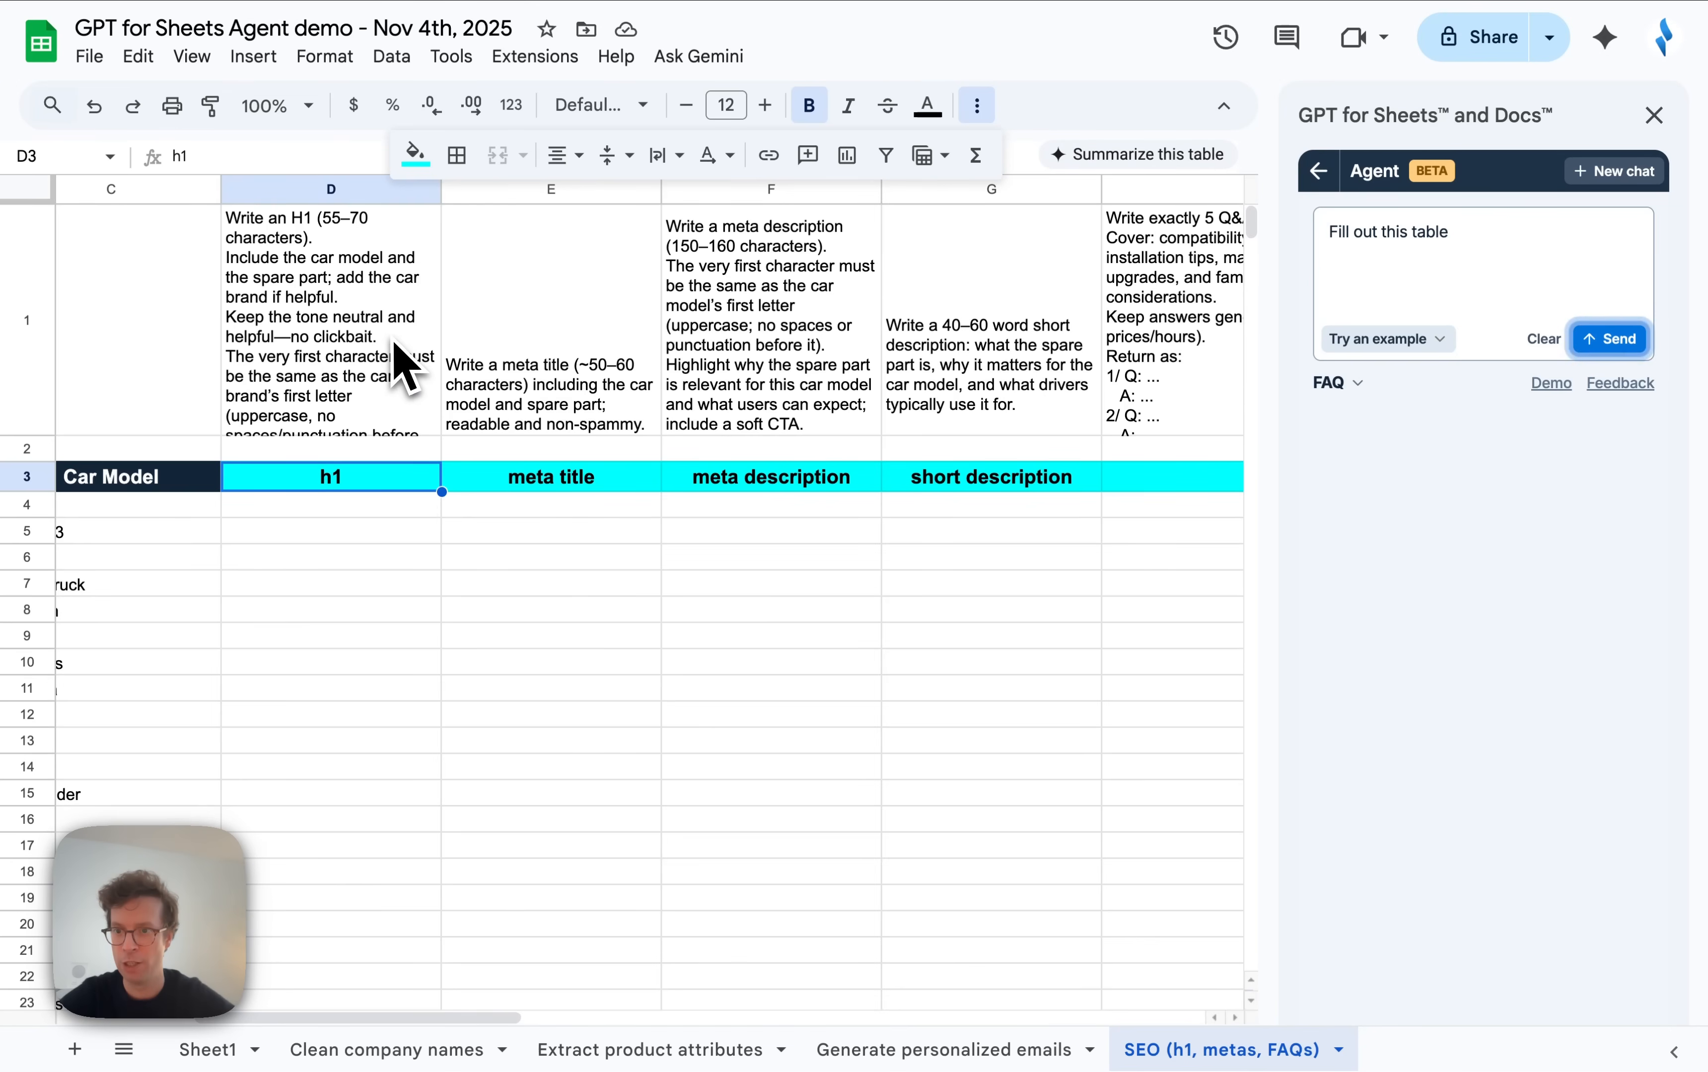
{"action": "double_click", "coordinate": [402, 363]}
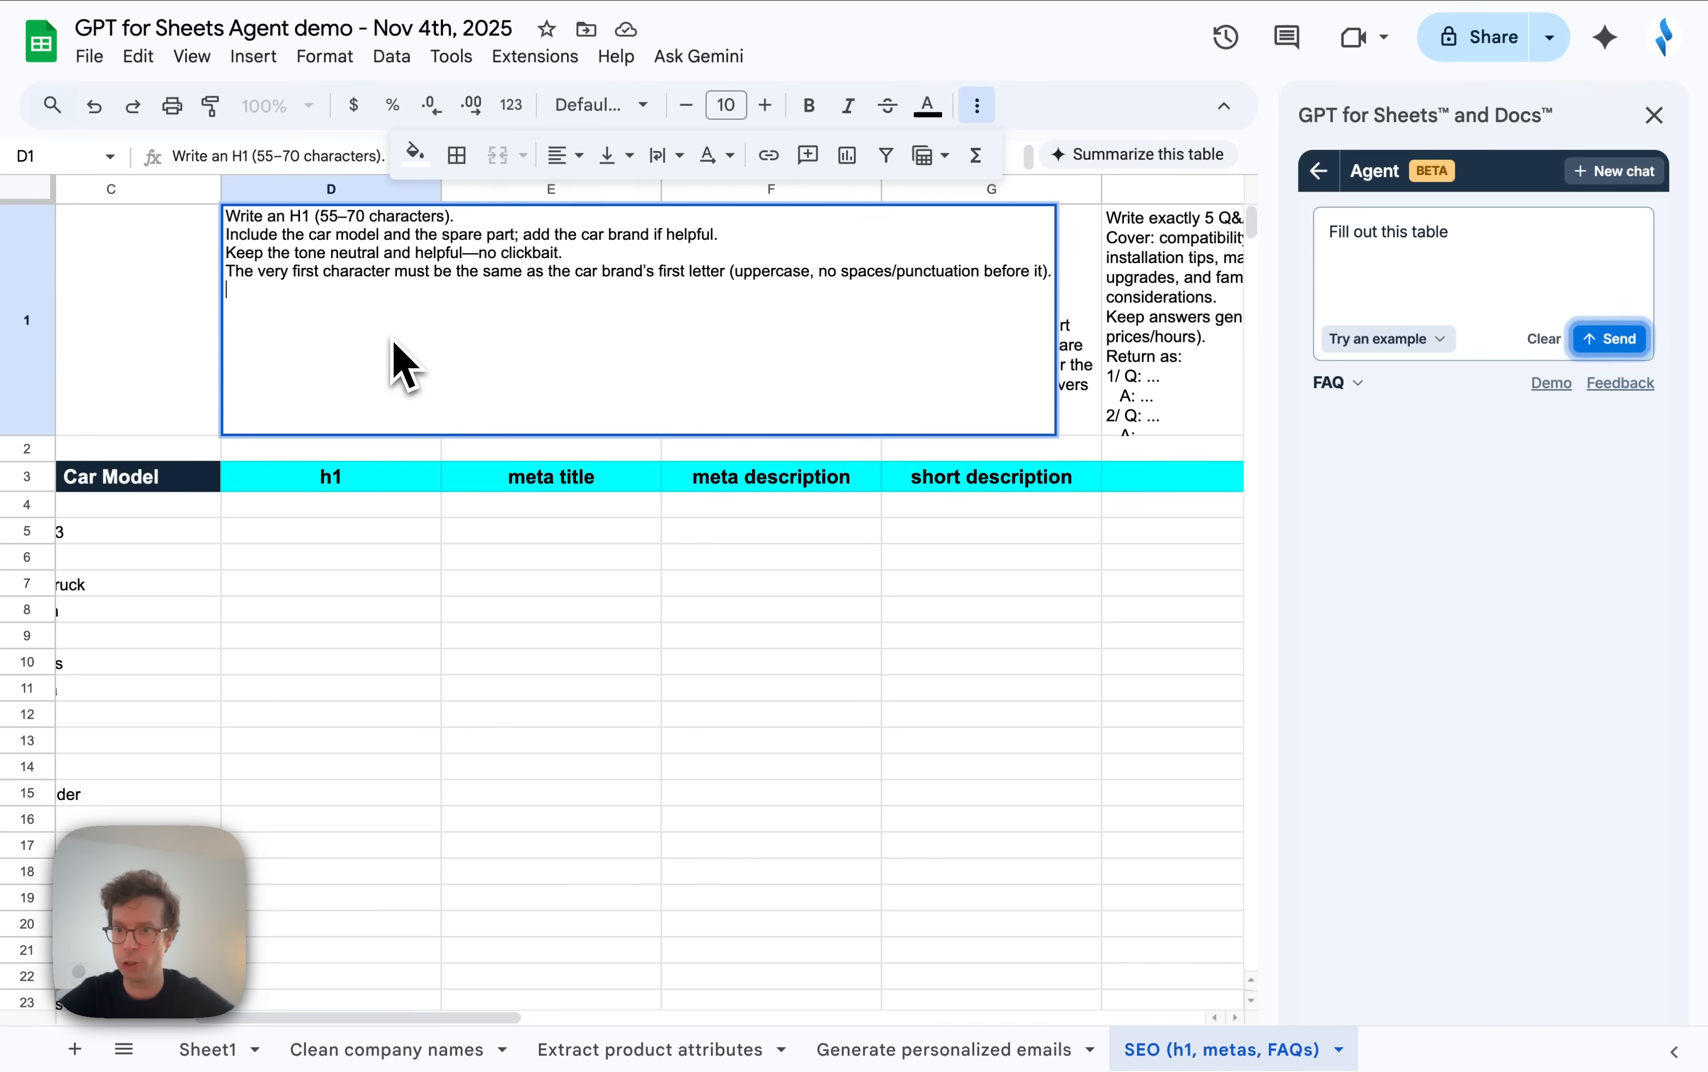
{"action": "left_click", "coordinate": [1135, 344]}
{"action": "double_click", "coordinate": [548, 332]}
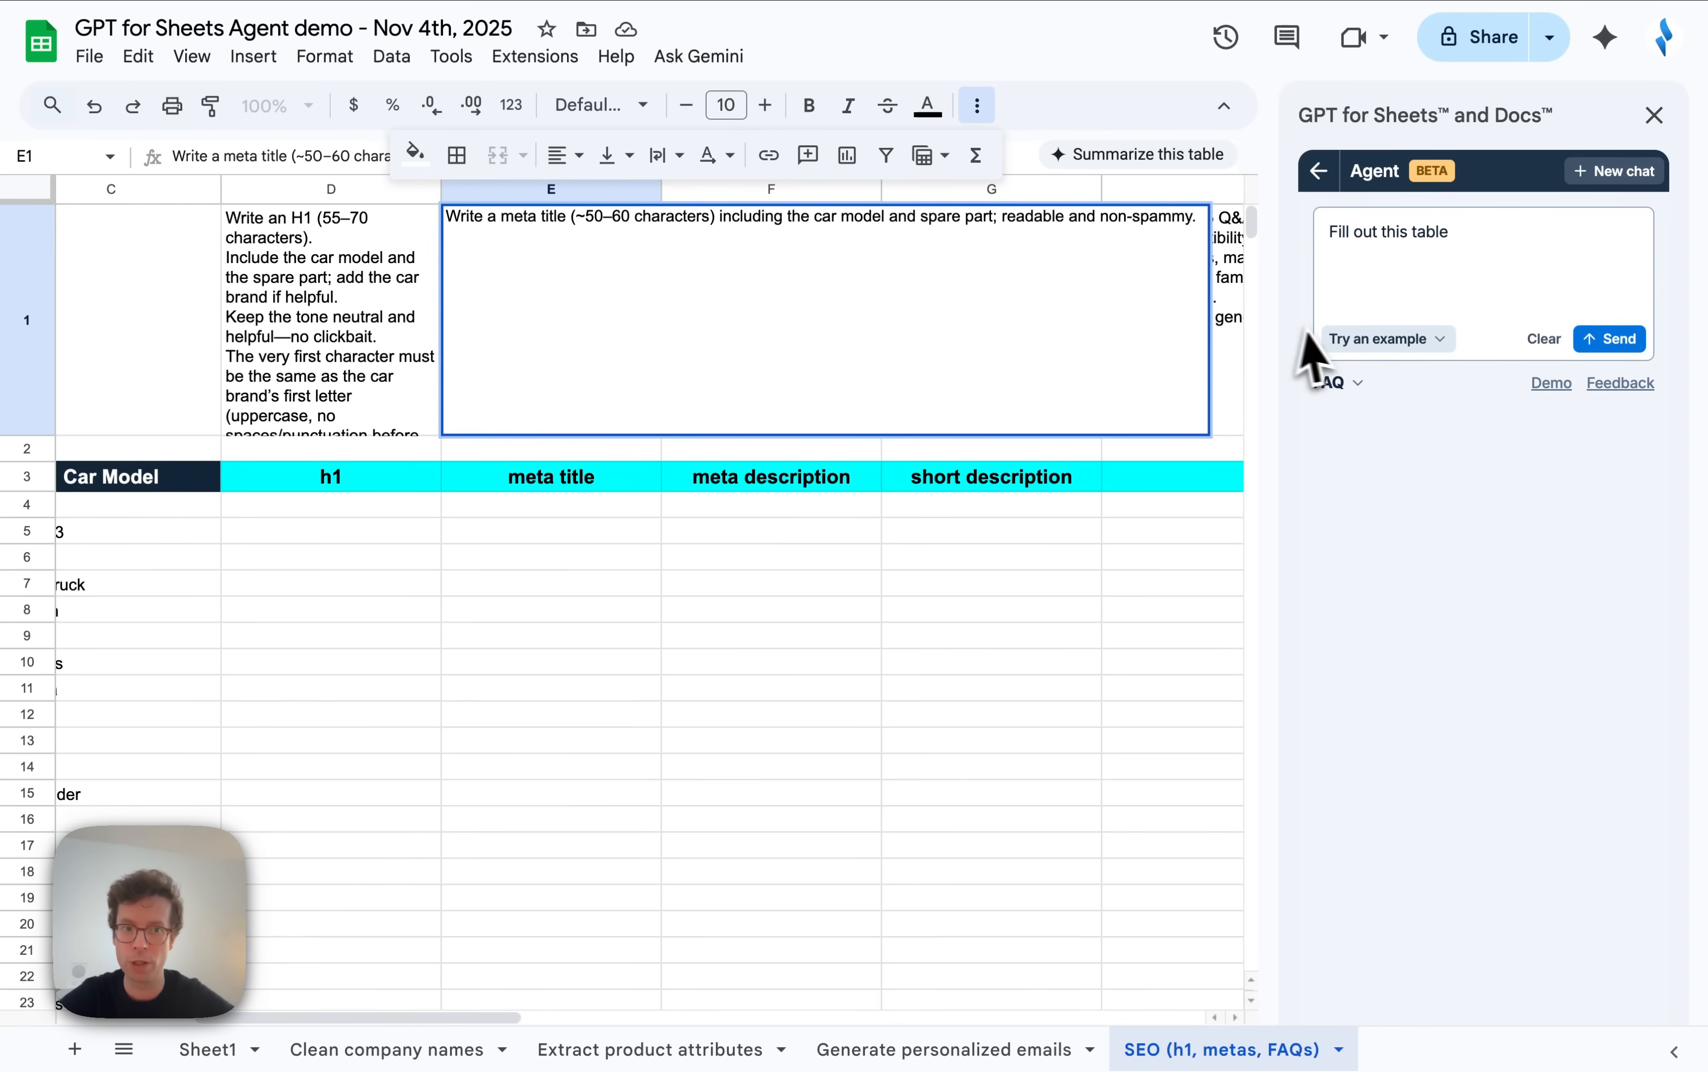
{"action": "left_click", "coordinate": [1237, 320]}
{"action": "double_click", "coordinate": [736, 331]}
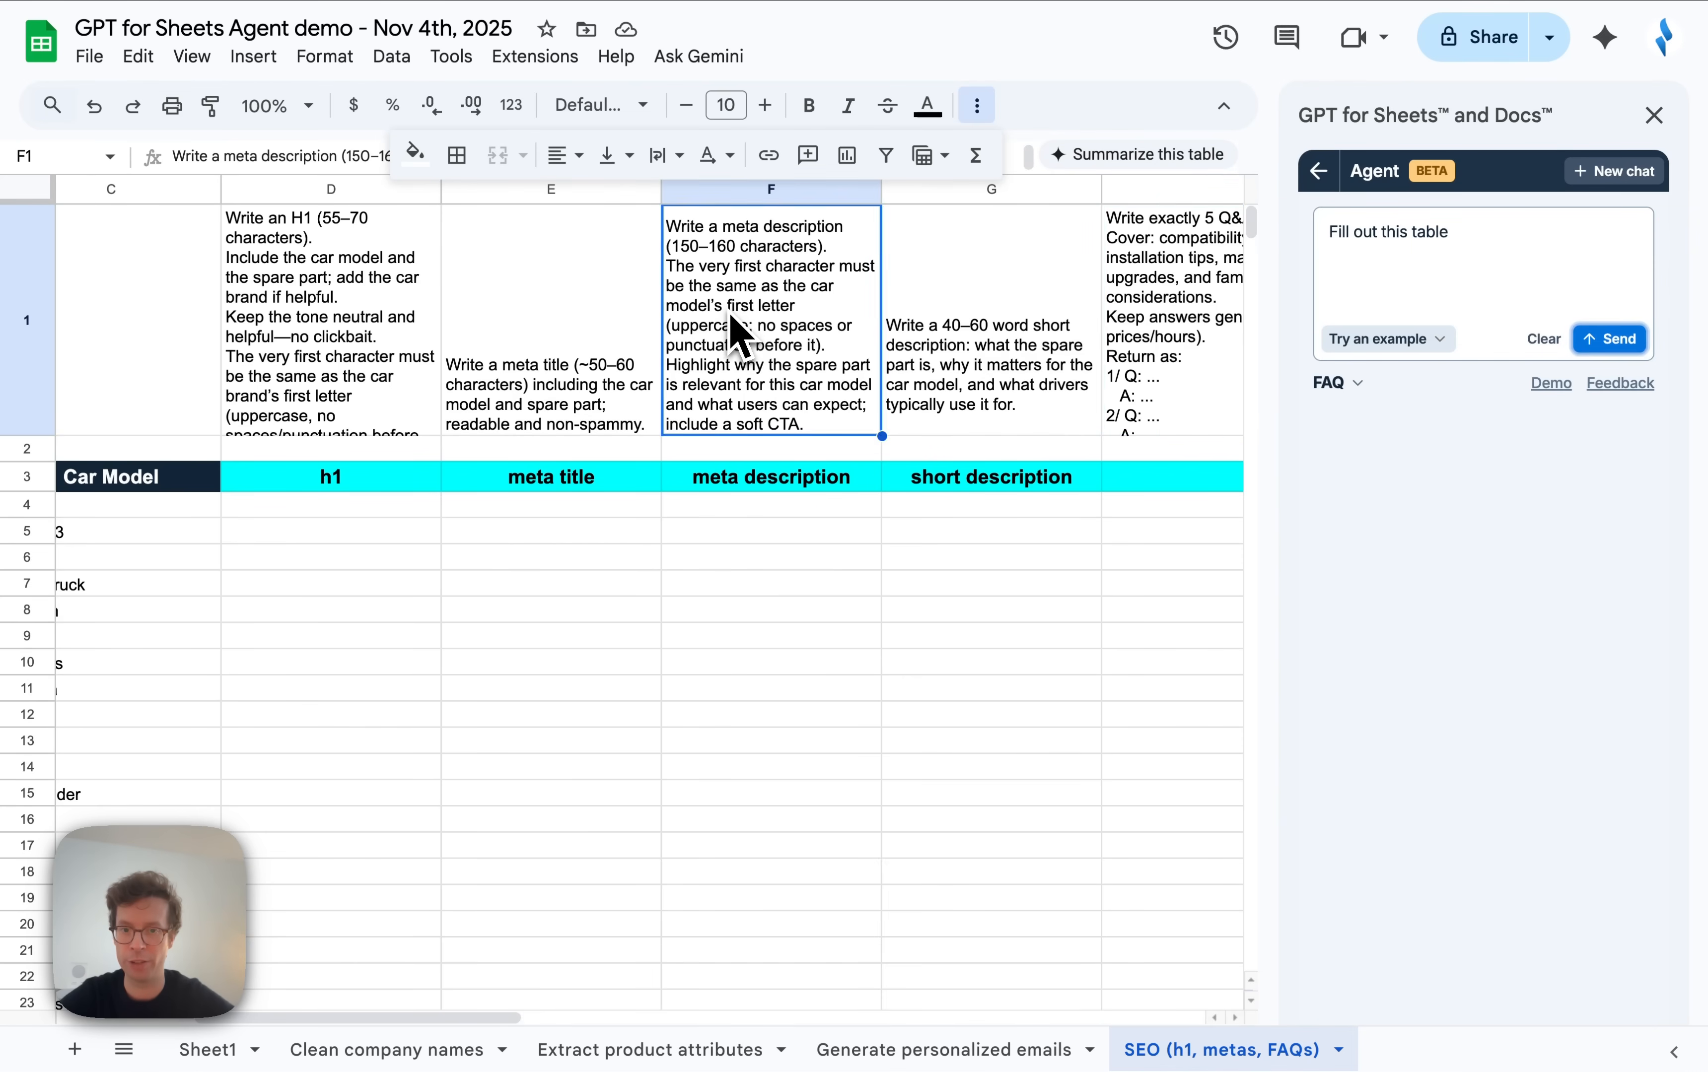
{"action": "left_click", "coordinate": [996, 587]}
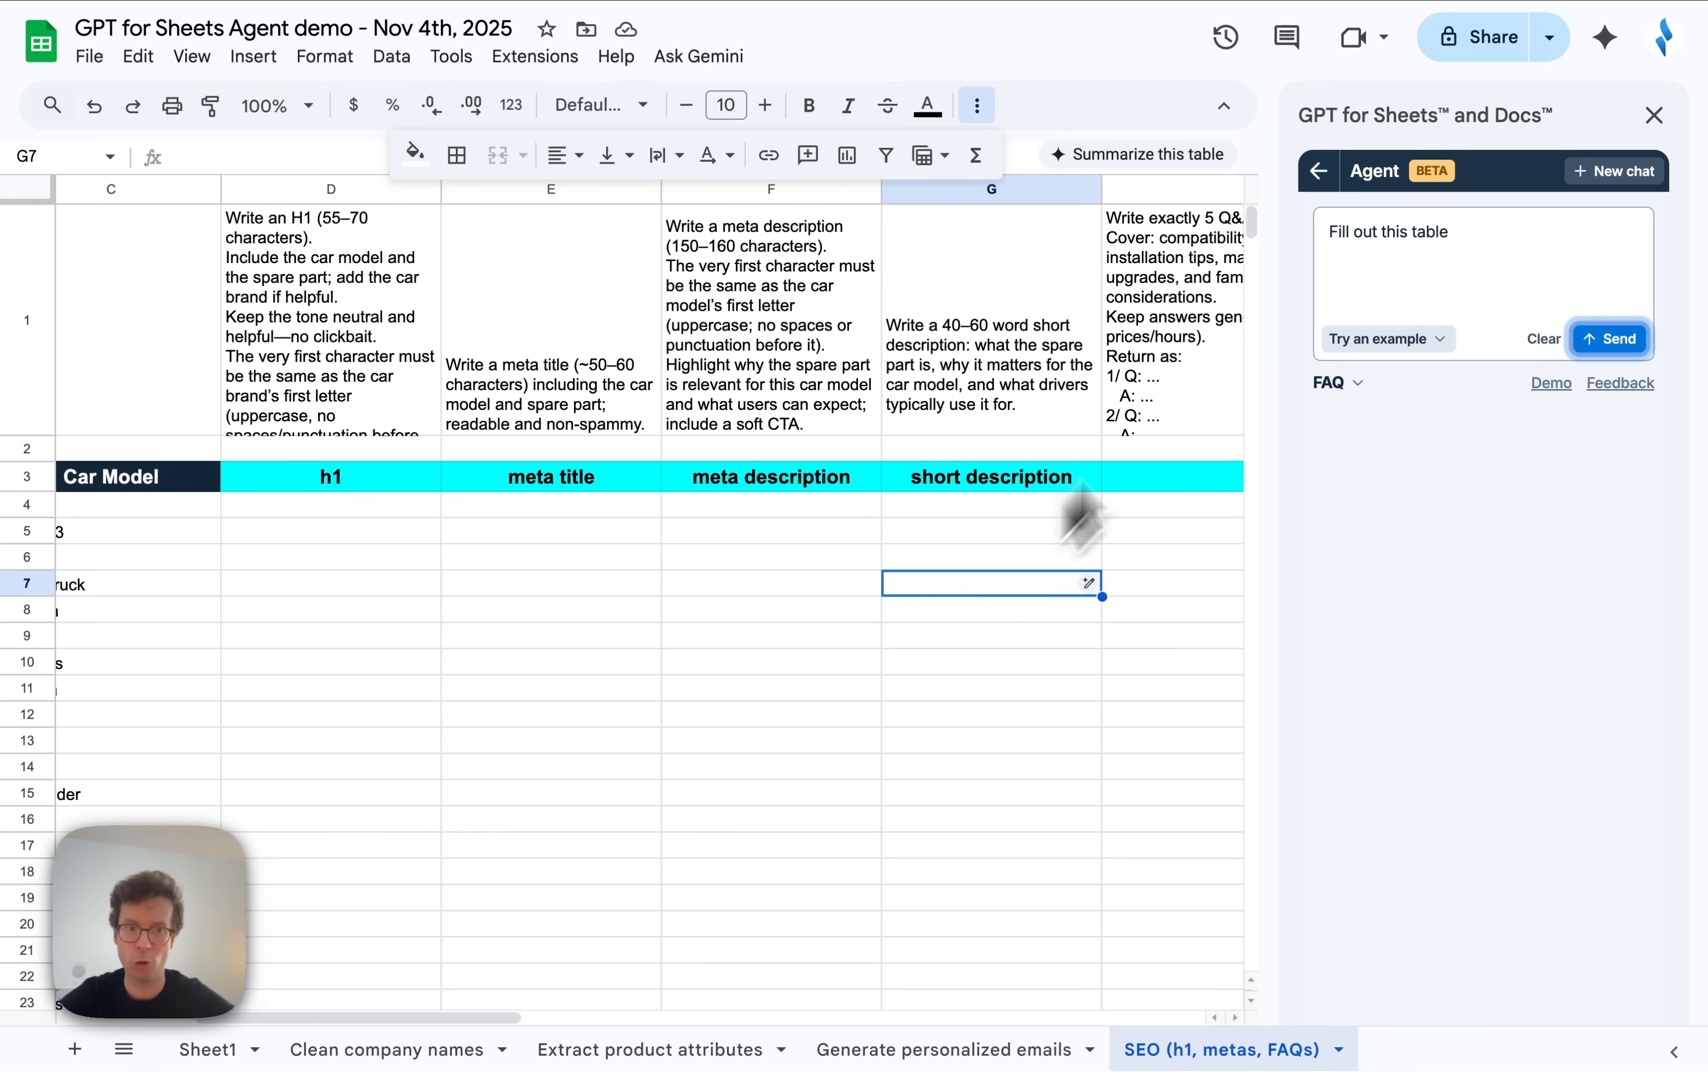
Send the prompt "Fill out this table" to the agent for the SEO (h1, metas, FAQs) sheet.
{"action": "left_click", "coordinate": [1449, 231]}
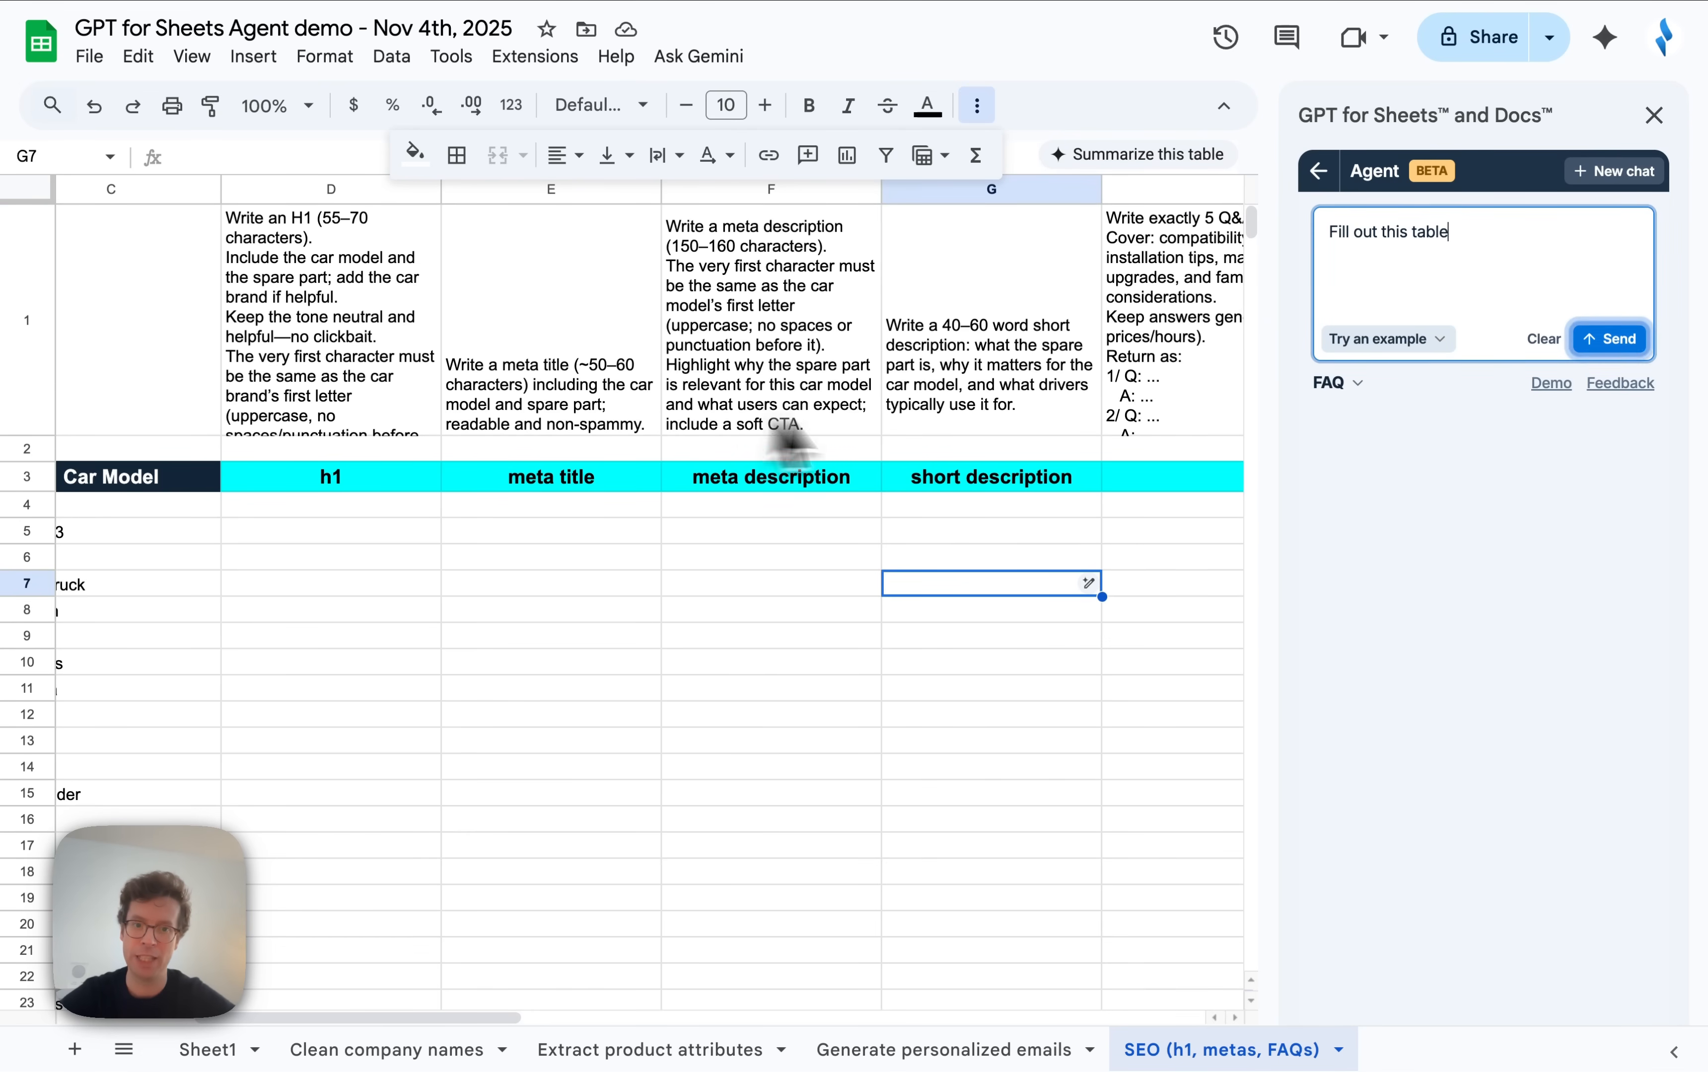
{"action": "scroll", "coordinate": [727, 440], "scroll_direction": "right", "scroll_amount": 3}
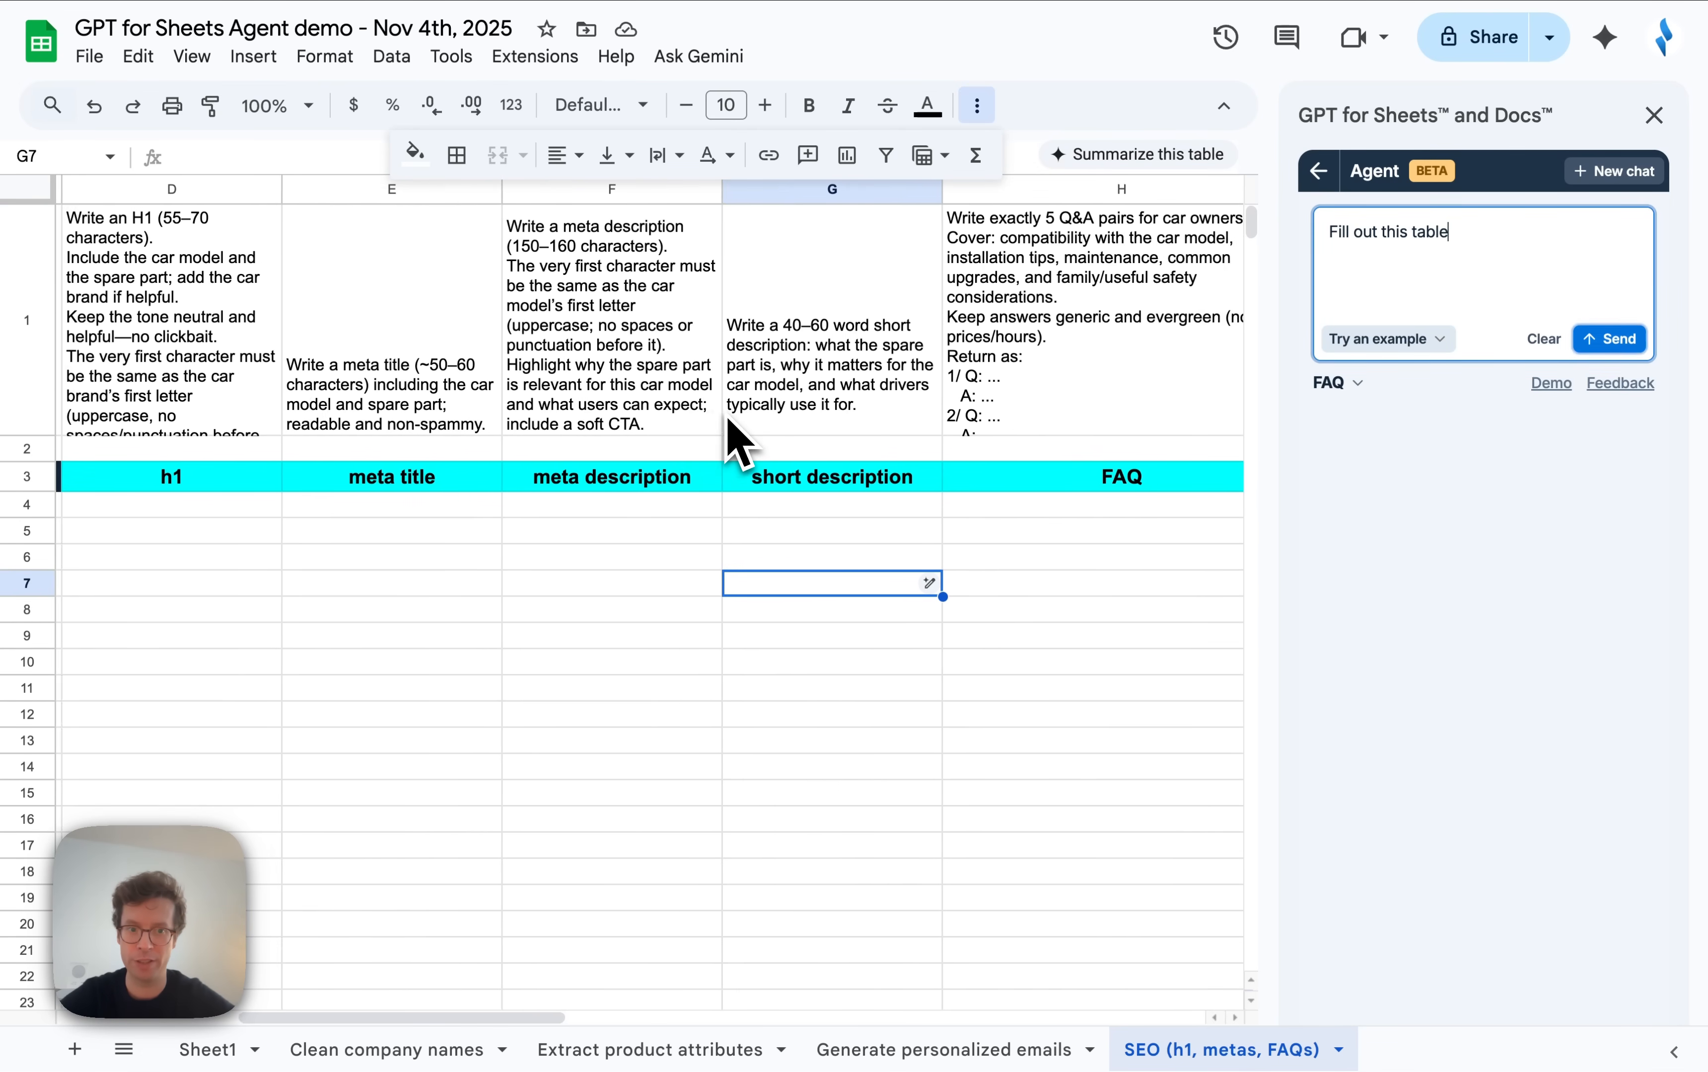
{"action": "scroll", "coordinate": [730, 439], "scroll_direction": "left", "scroll_amount": 3}
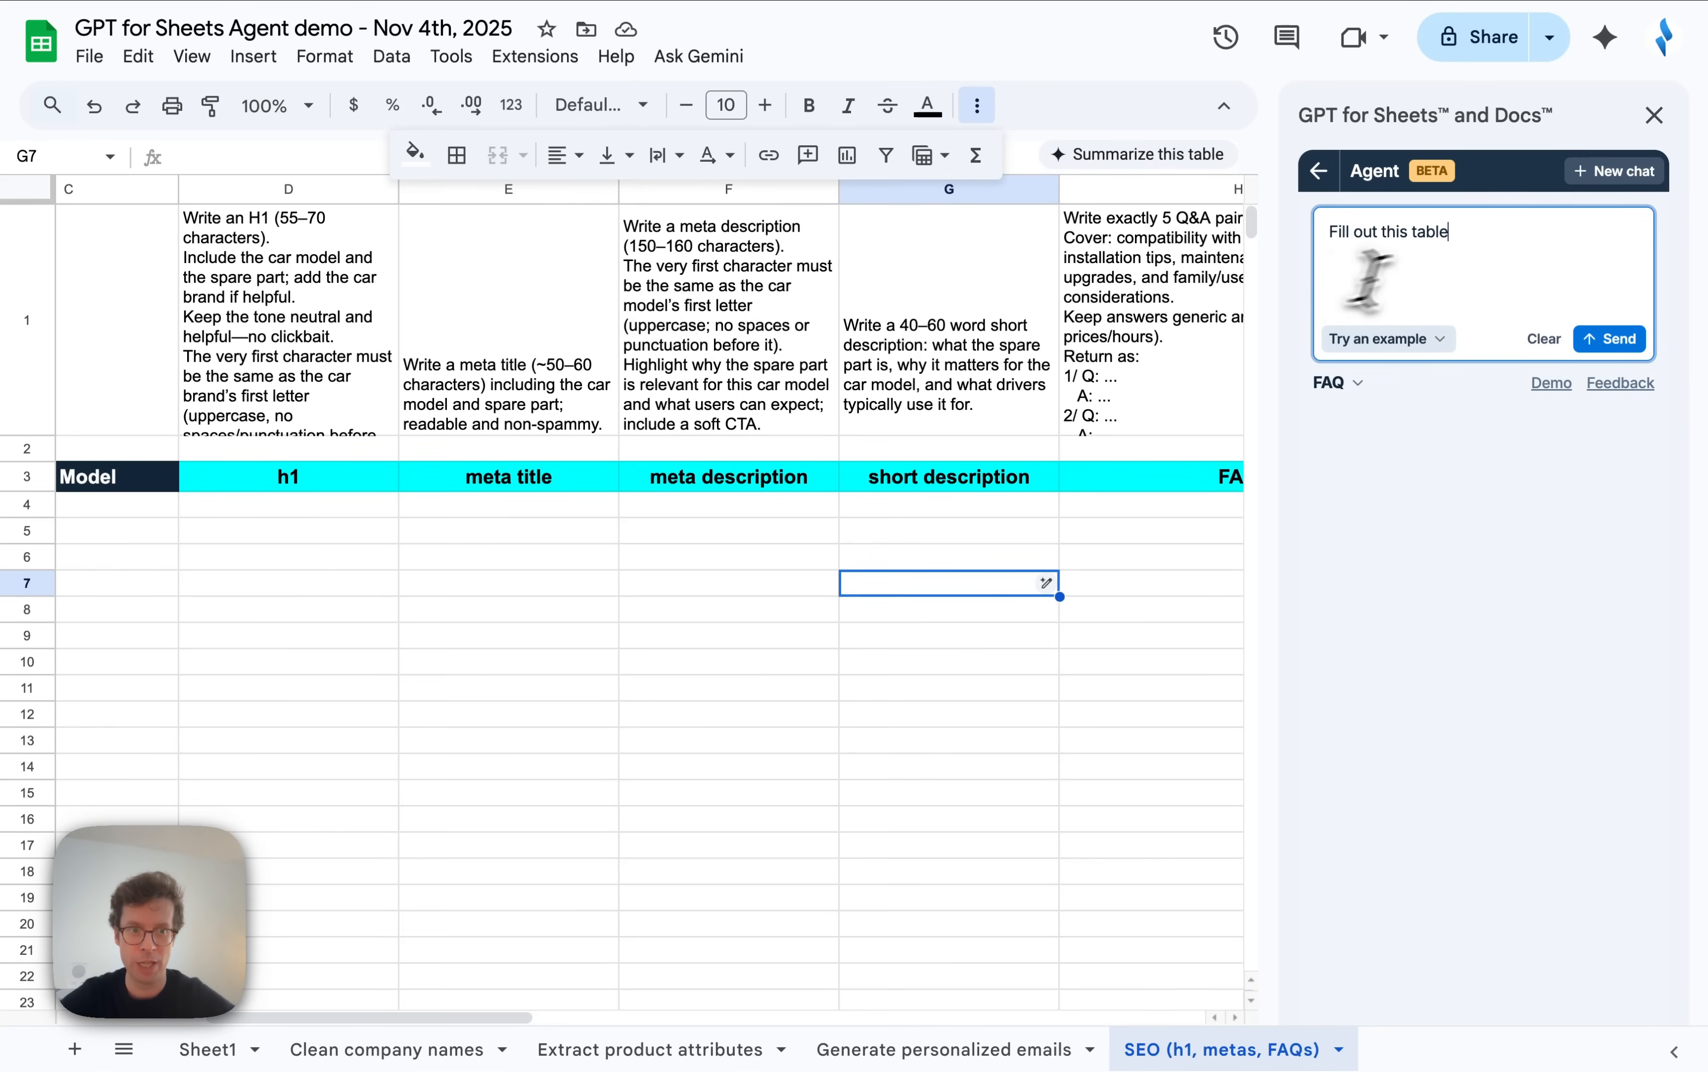
{"action": "left_click_drag", "start_coordinate": [1488, 239], "coordinate": [1306, 225]}
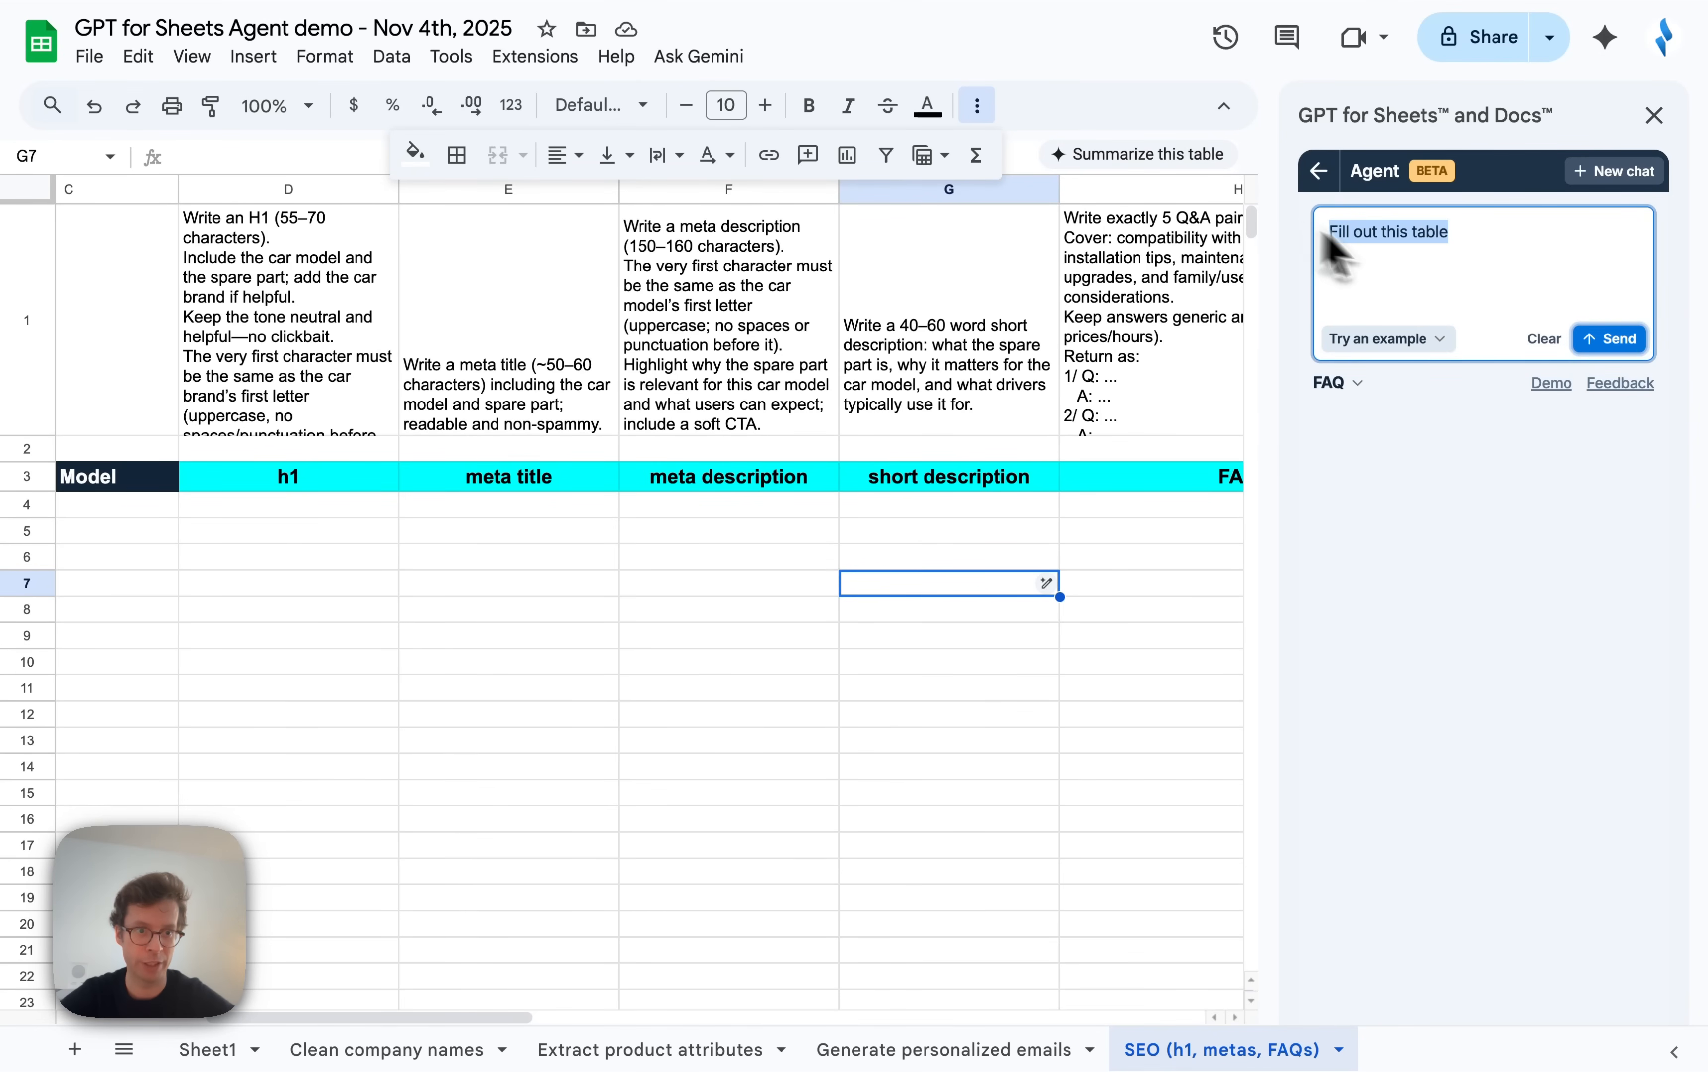
{"action": "left_click", "coordinate": [1611, 340]}
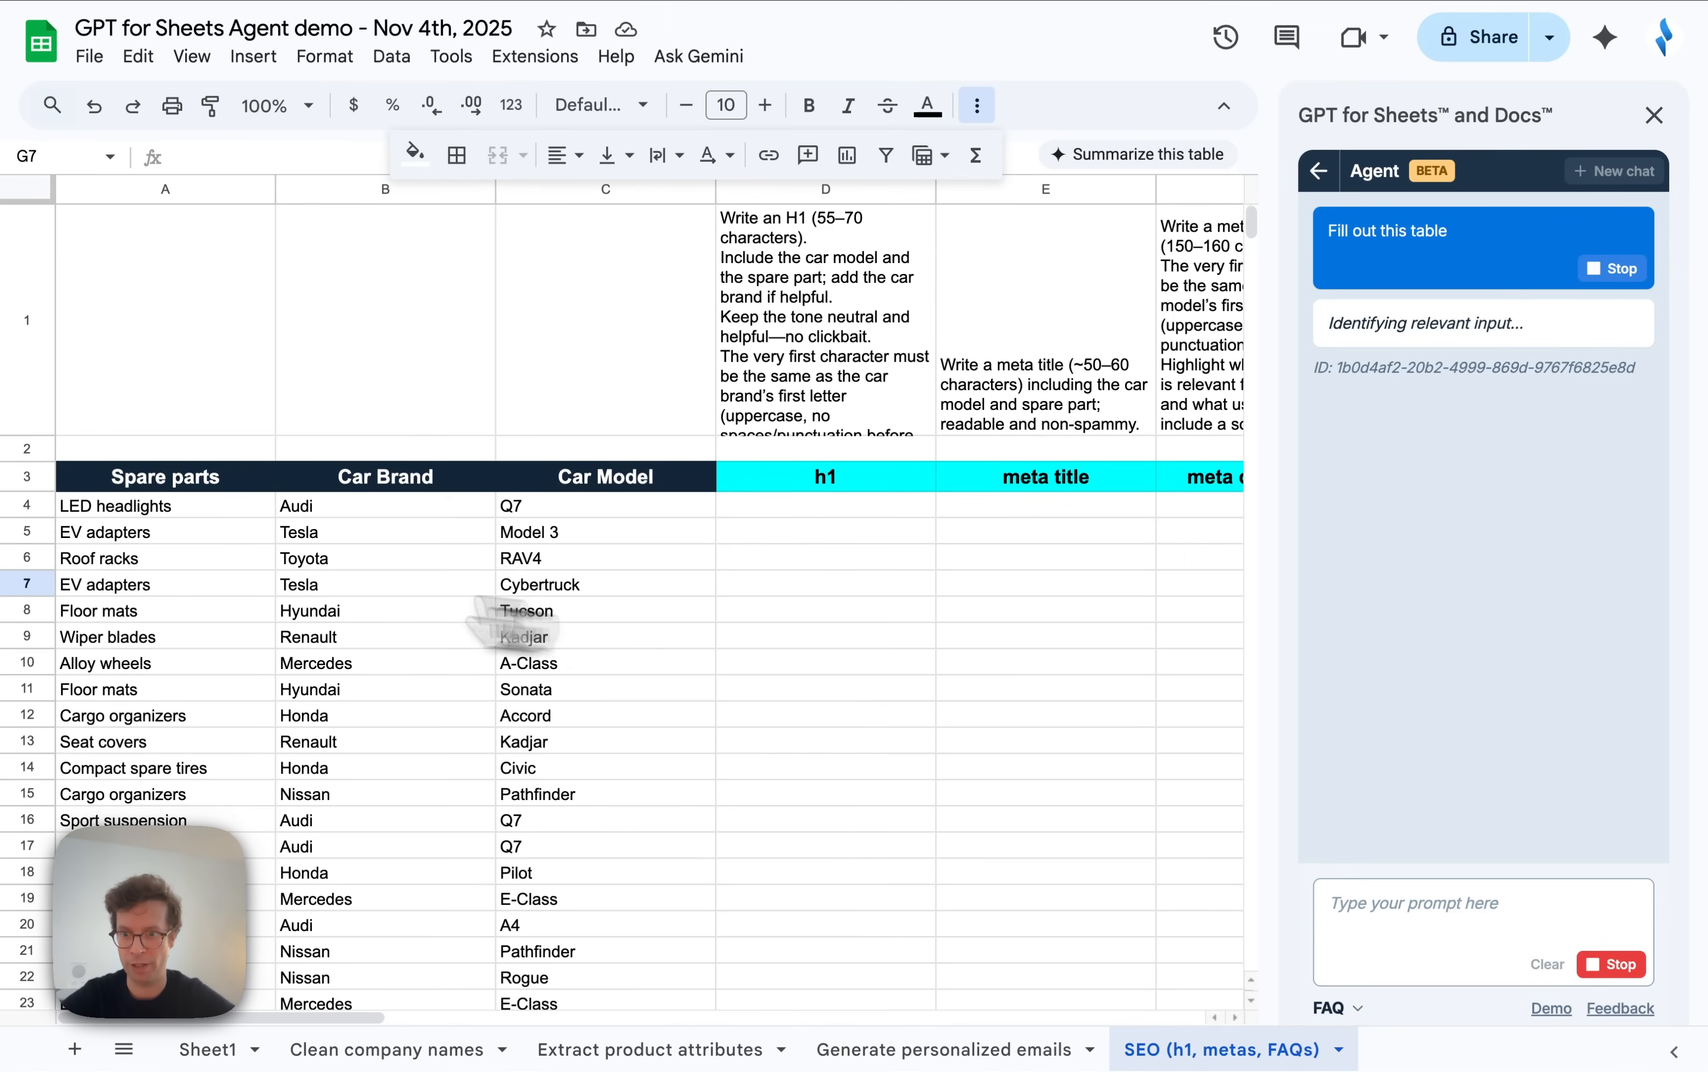
Compare the instruction row with the agent's plan for columns D to H and follow its progress on column D.
{"action": "left_click", "coordinate": [26, 350]}
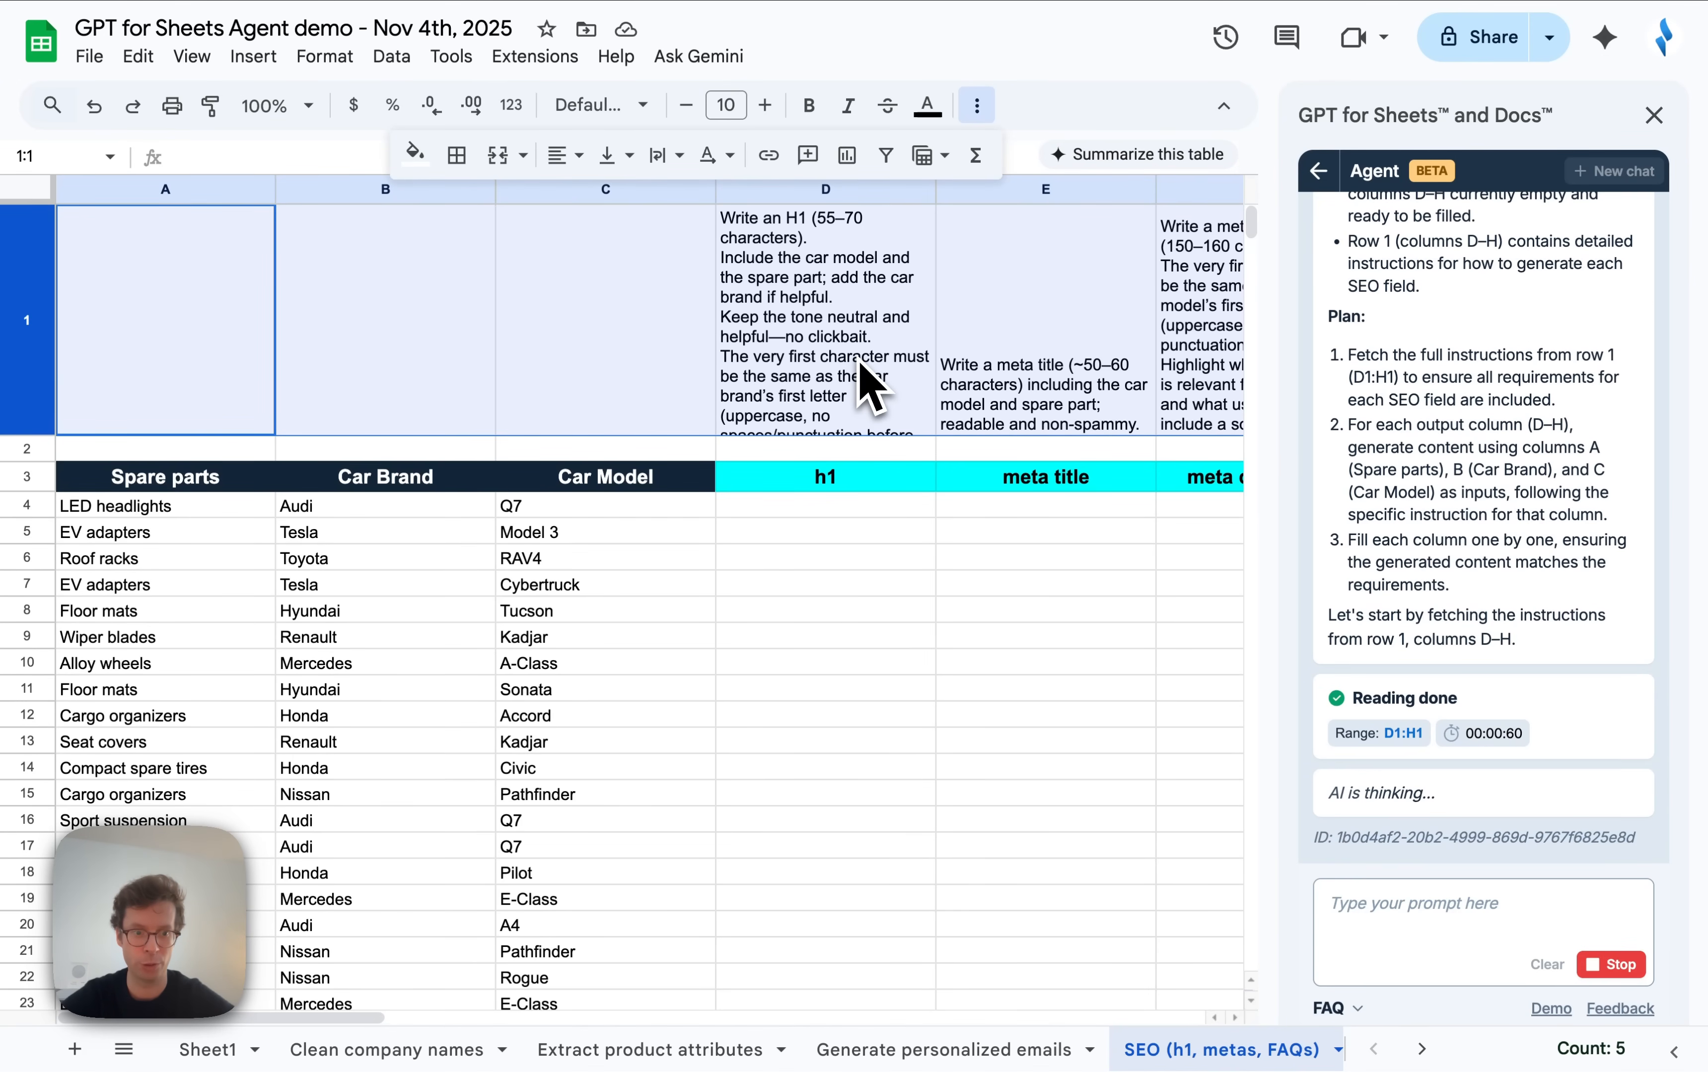
{"action": "left_click", "coordinate": [892, 506]}
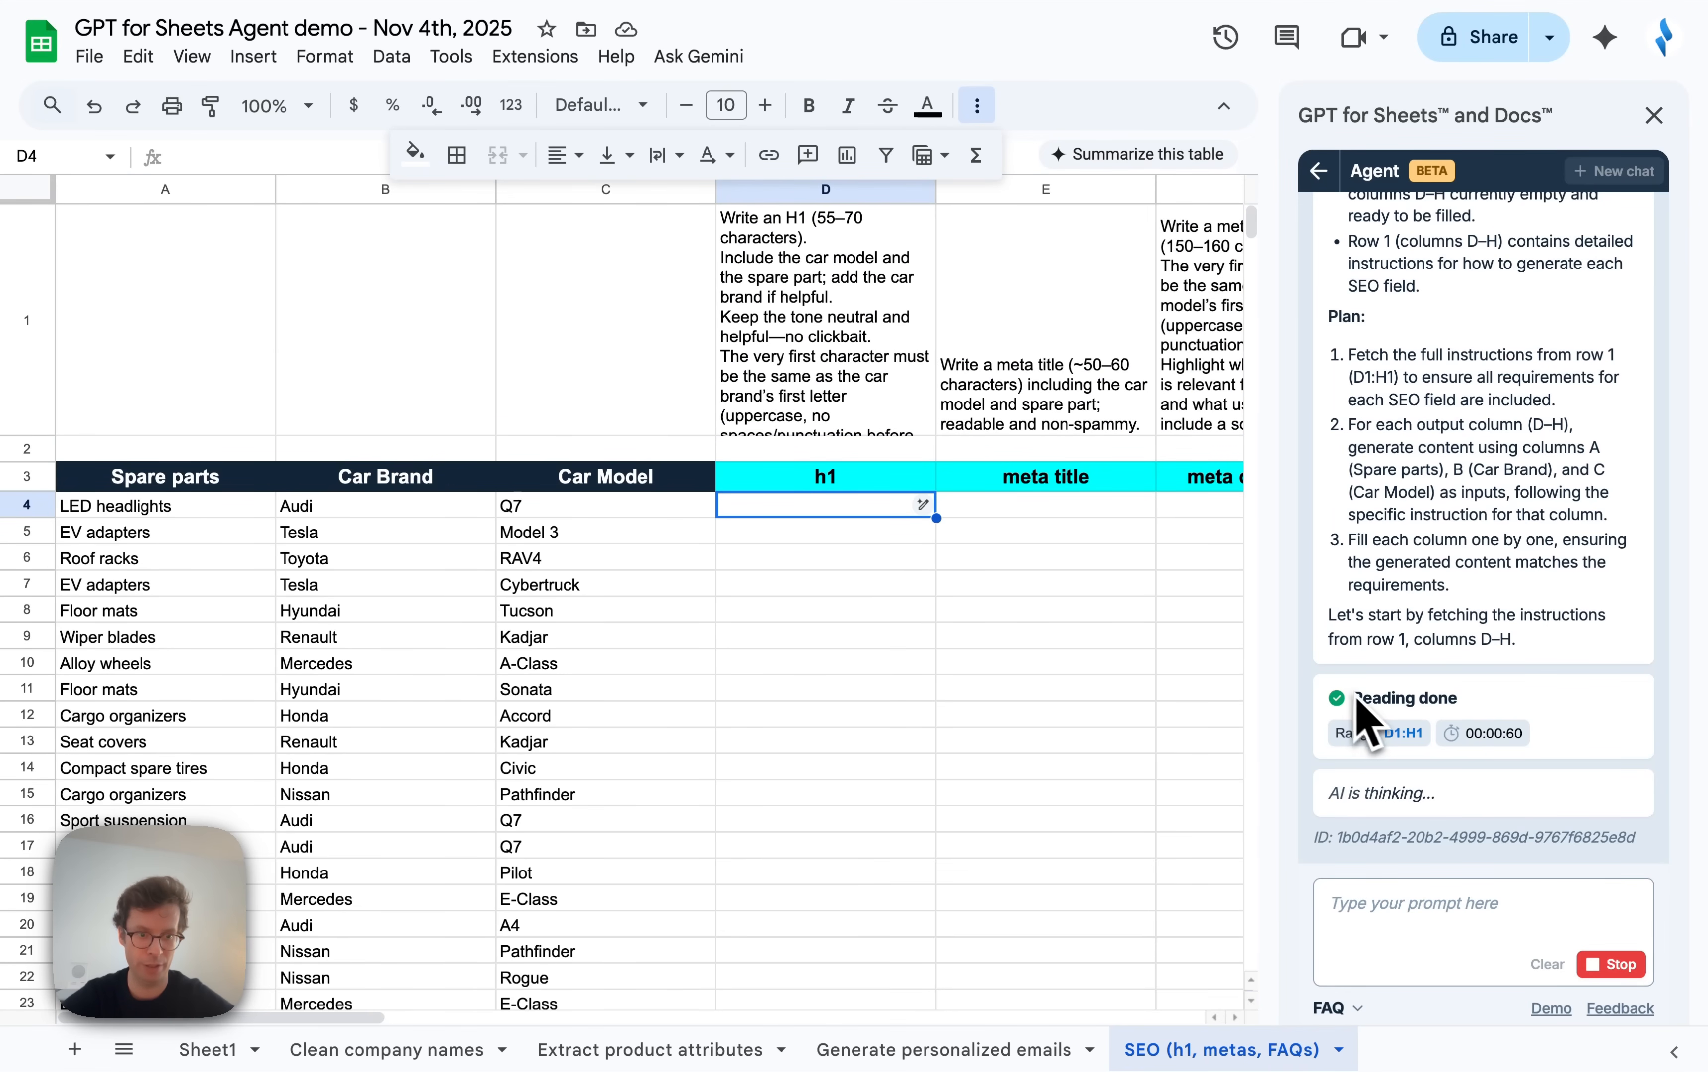
{"action": "left_click_drag", "start_coordinate": [1461, 704], "coordinate": [1430, 706]}
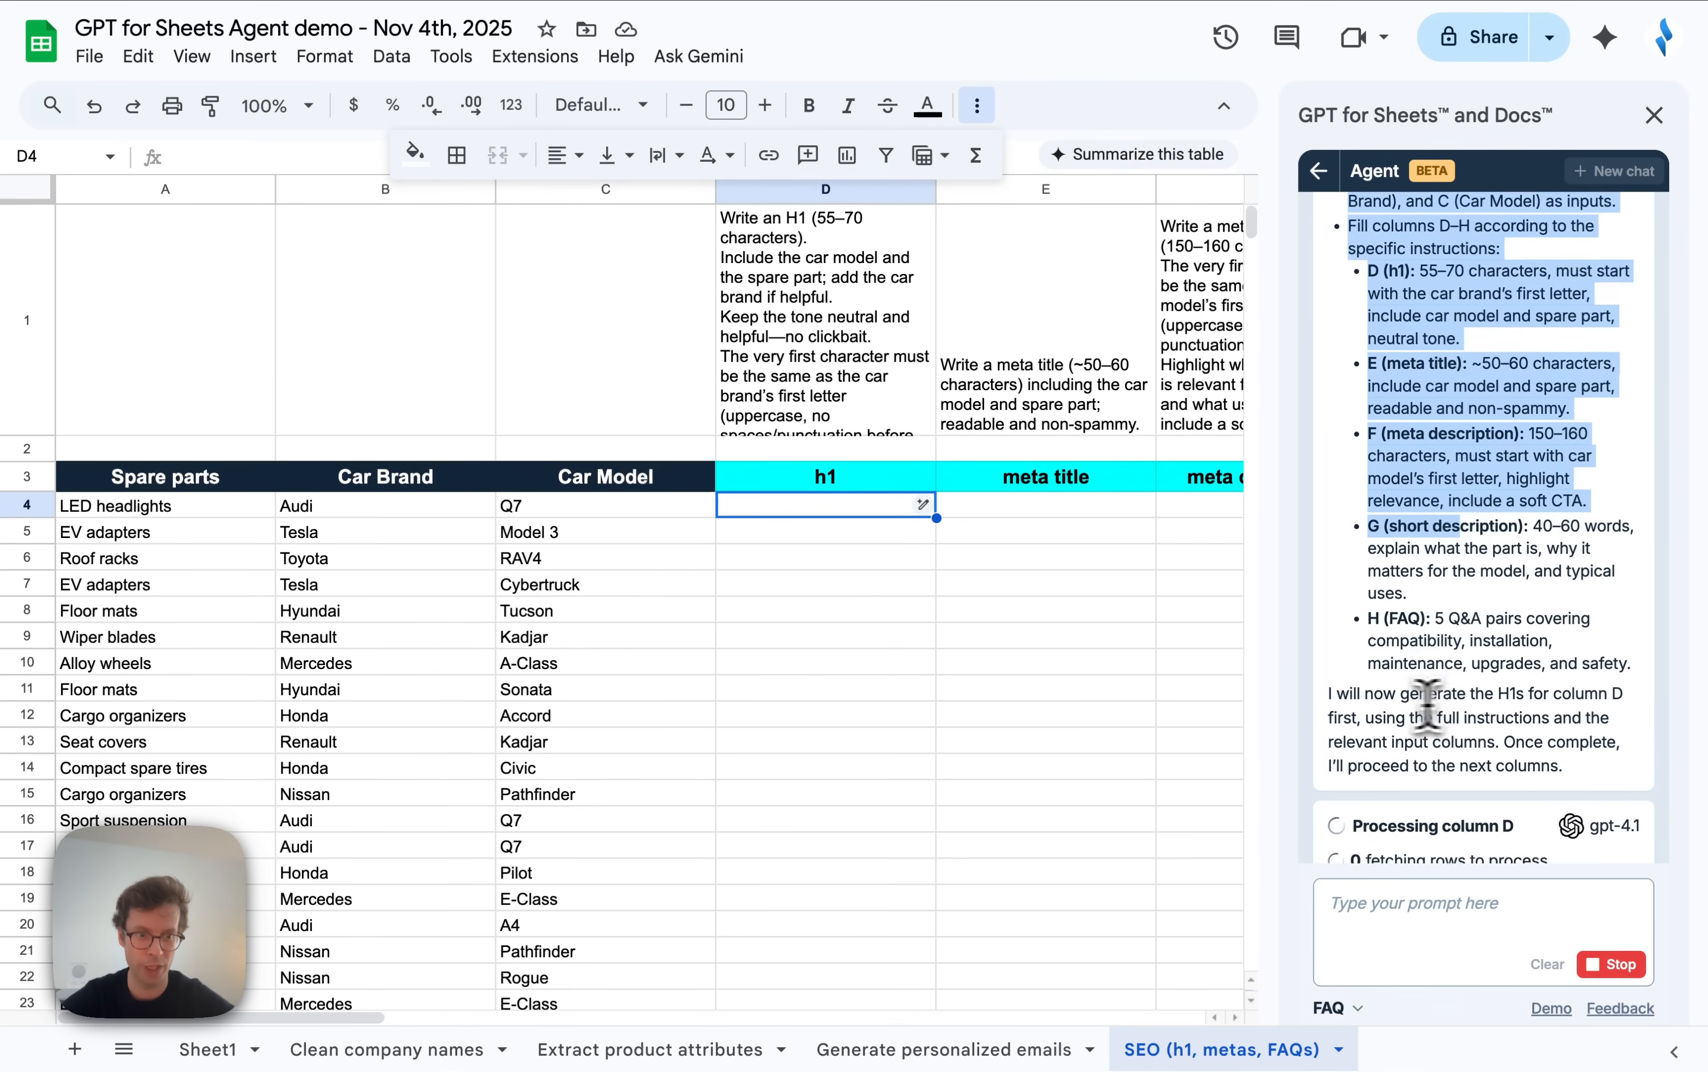
{"action": "scroll", "coordinate": [1435, 442], "scroll_direction": "up", "scroll_amount": 5}
{"action": "left_click", "coordinate": [1419, 652]}
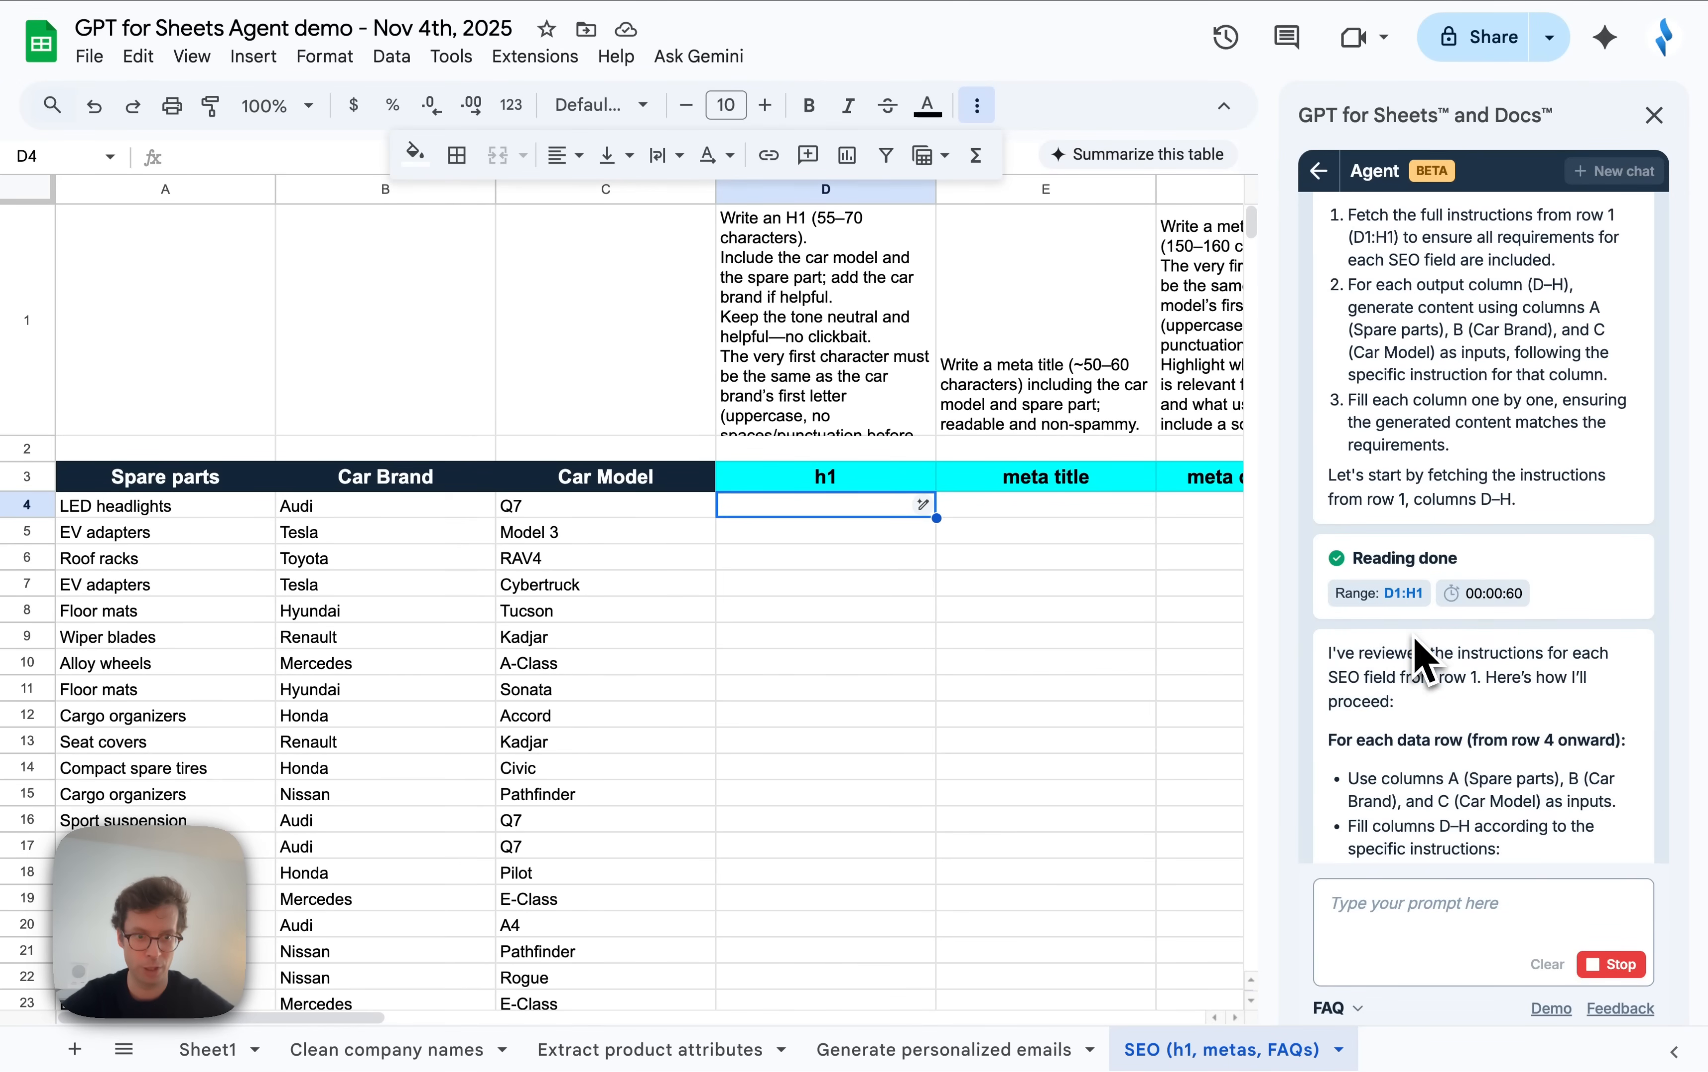
{"action": "scroll", "coordinate": [1007, 379], "scroll_direction": "right", "scroll_amount": 10}
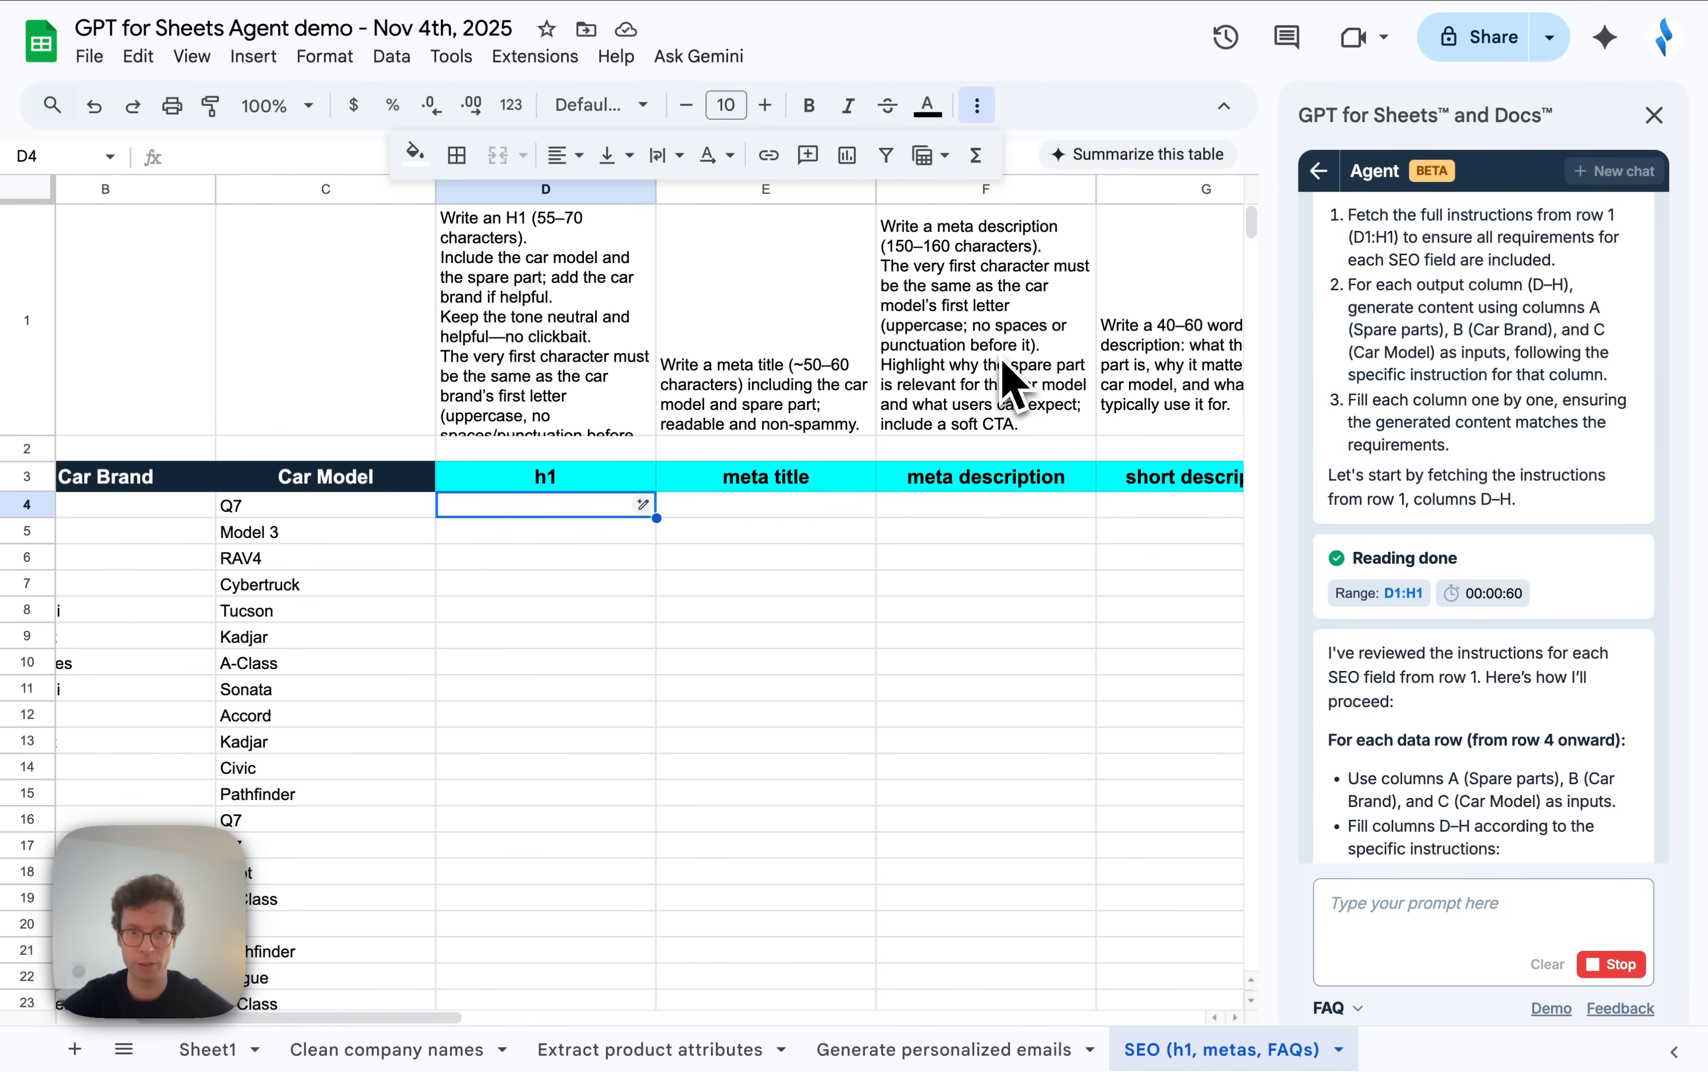
{"action": "scroll", "coordinate": [1008, 379], "scroll_direction": "left", "scroll_amount": 10}
{"action": "scroll", "coordinate": [1403, 408], "scroll_direction": "up", "scroll_amount": 8}
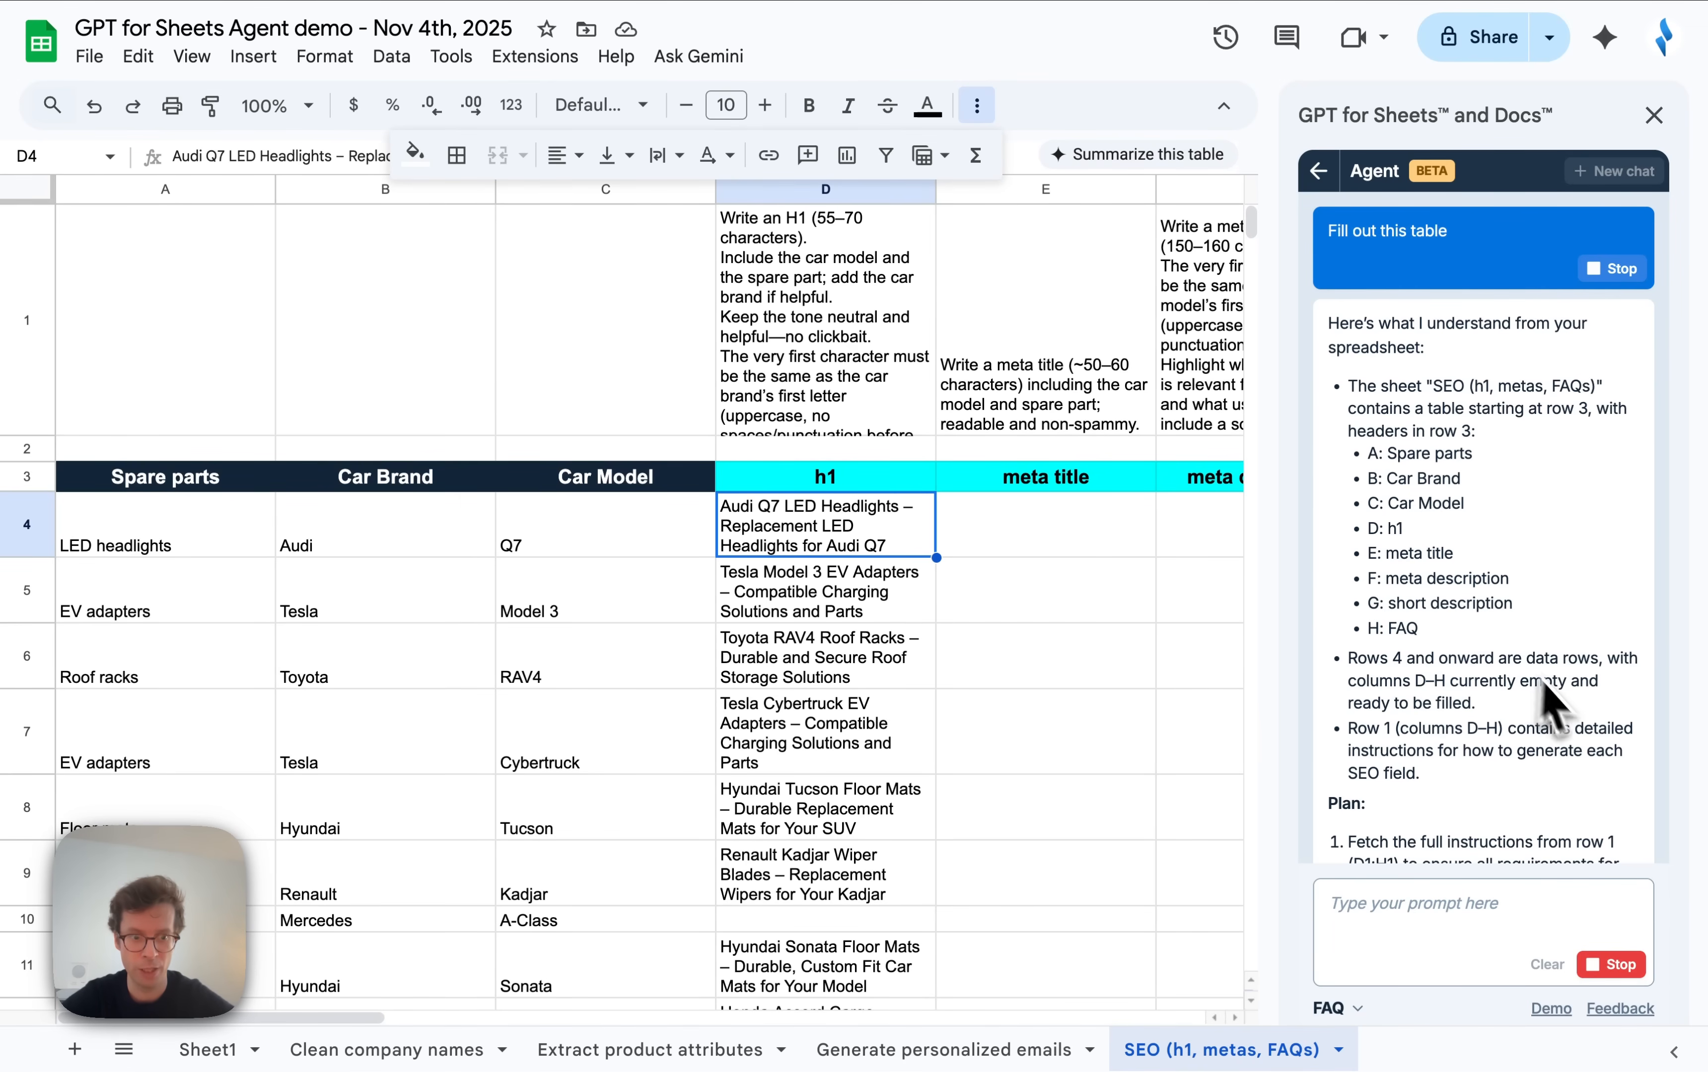
{"action": "scroll", "coordinate": [1554, 709], "scroll_direction": "down", "scroll_amount": 10}
{"action": "scroll", "coordinate": [1563, 717], "scroll_direction": "down", "scroll_amount": 8}
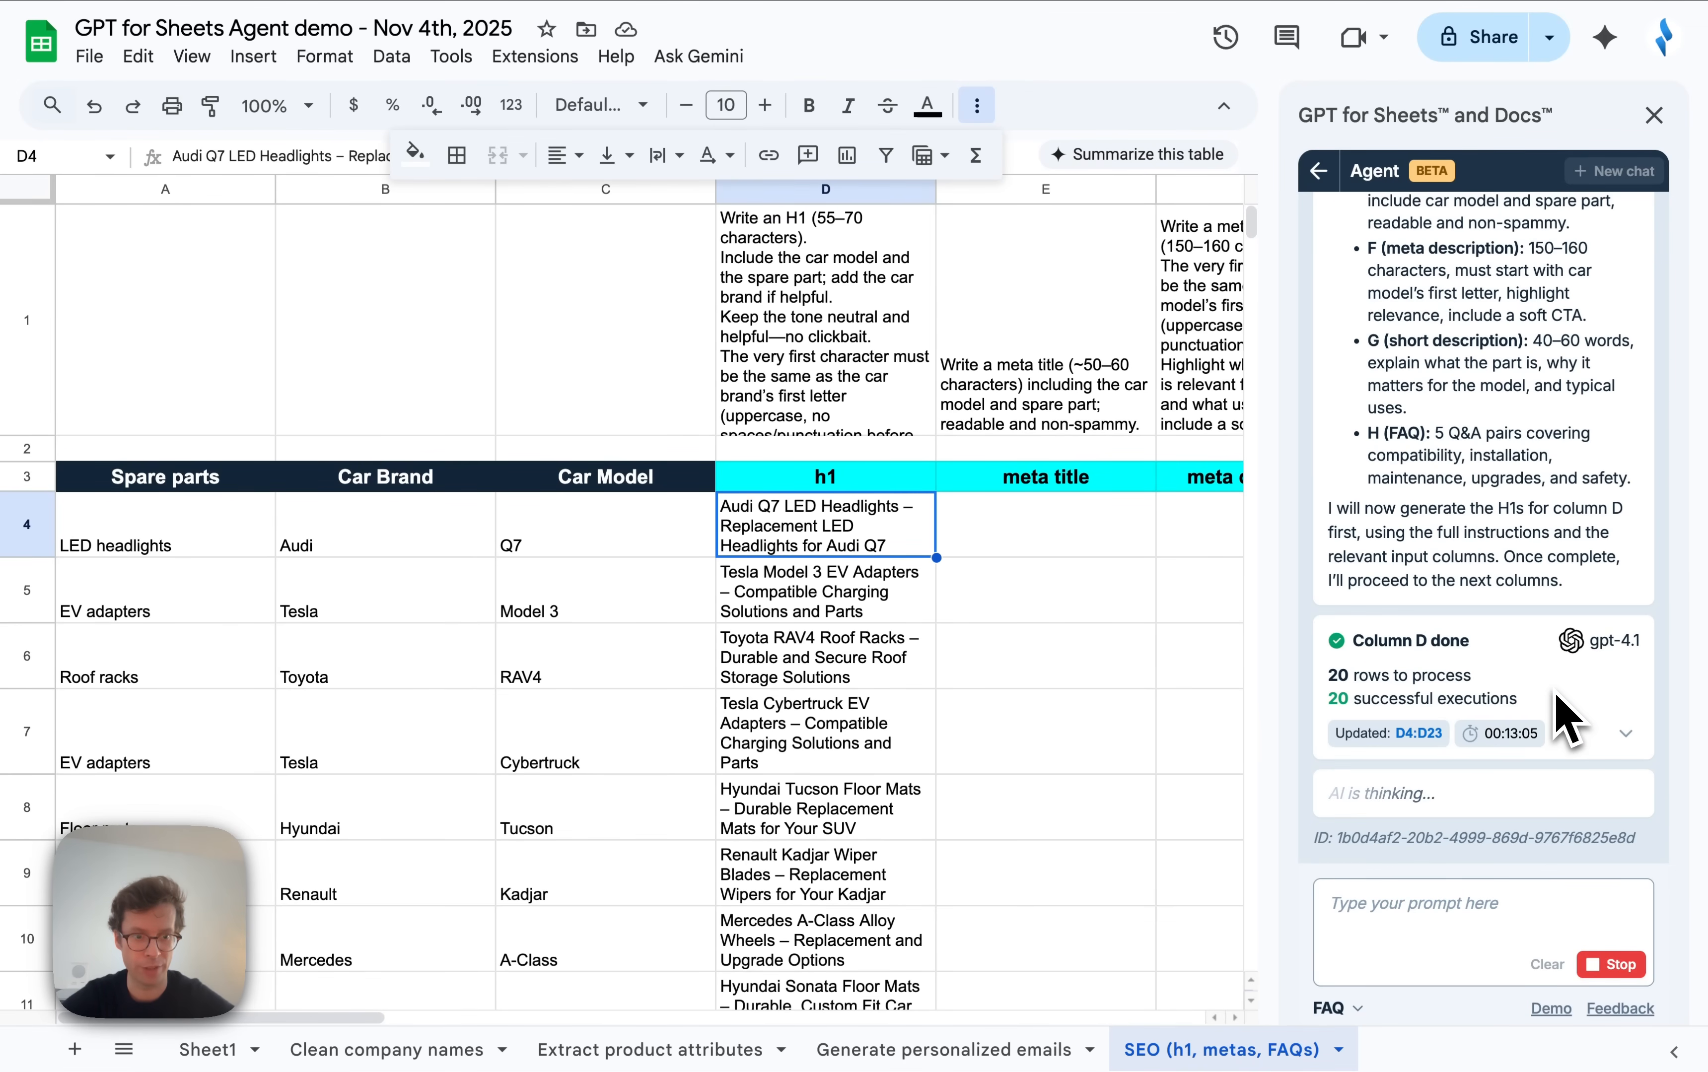
Expand the column D run details and compare its prompt template and input columns with the h1 instruction in D1.
{"action": "left_click", "coordinate": [1626, 734]}
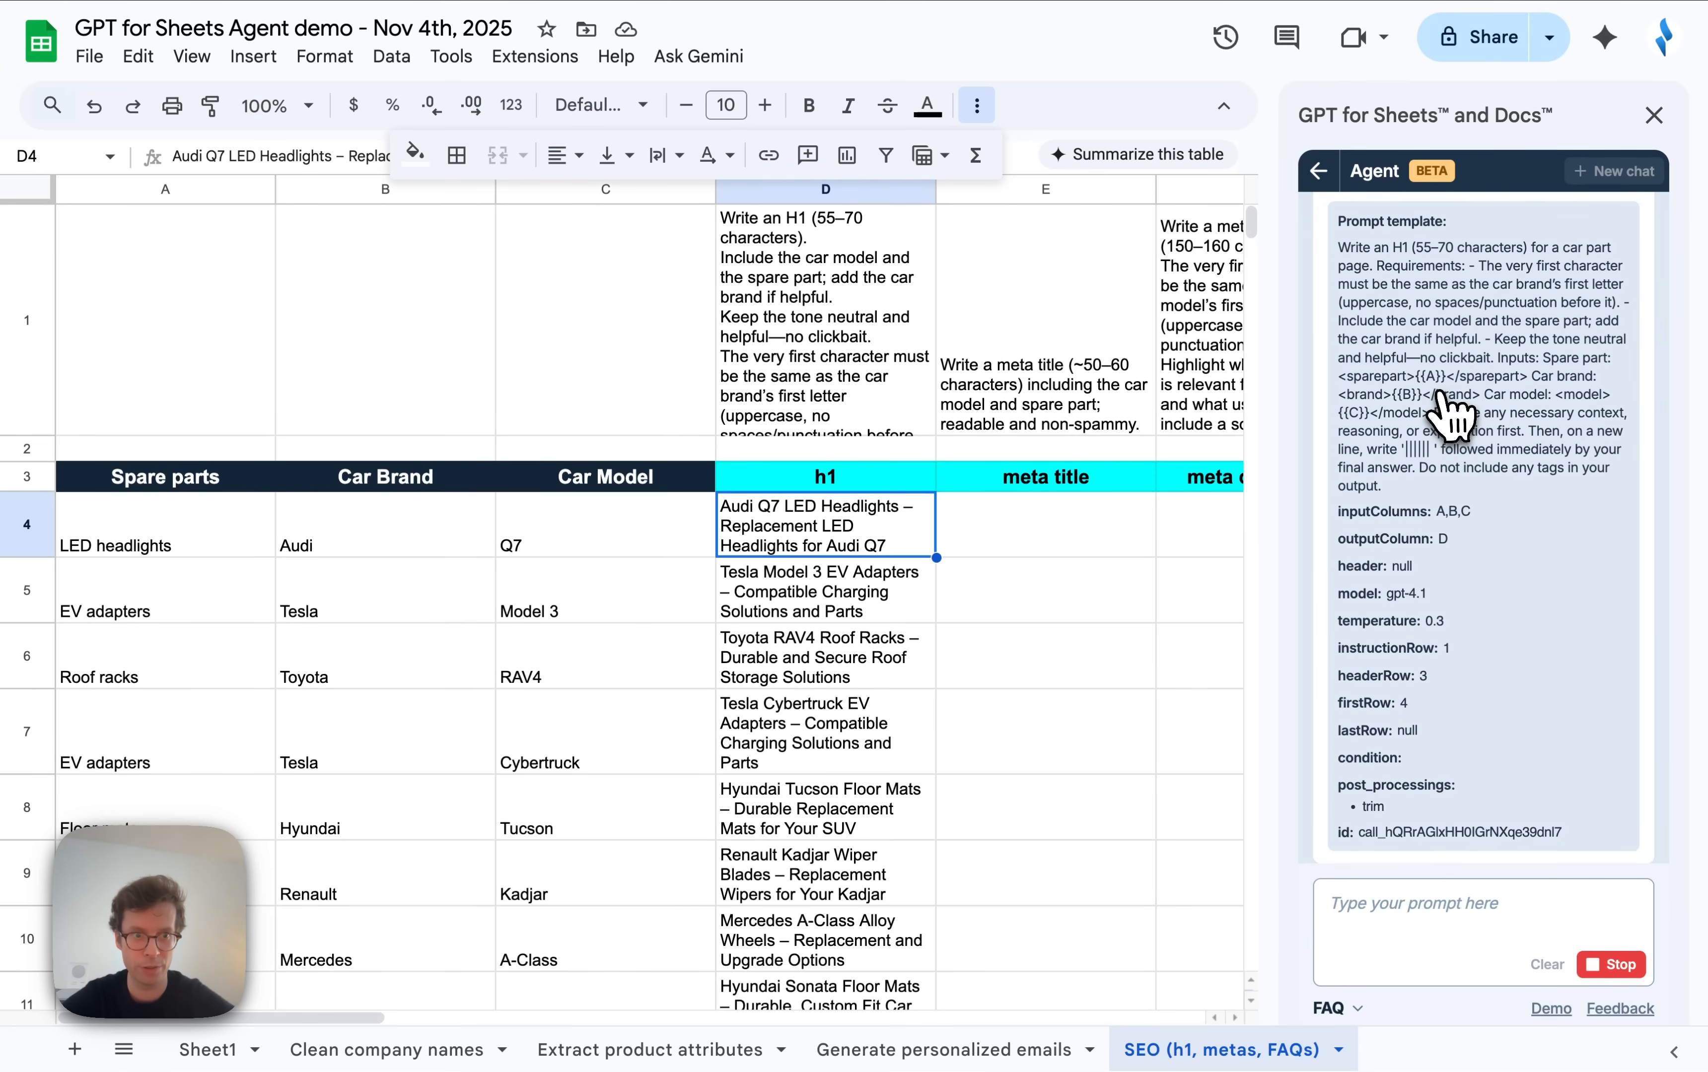
{"action": "left_click", "coordinate": [787, 305]}
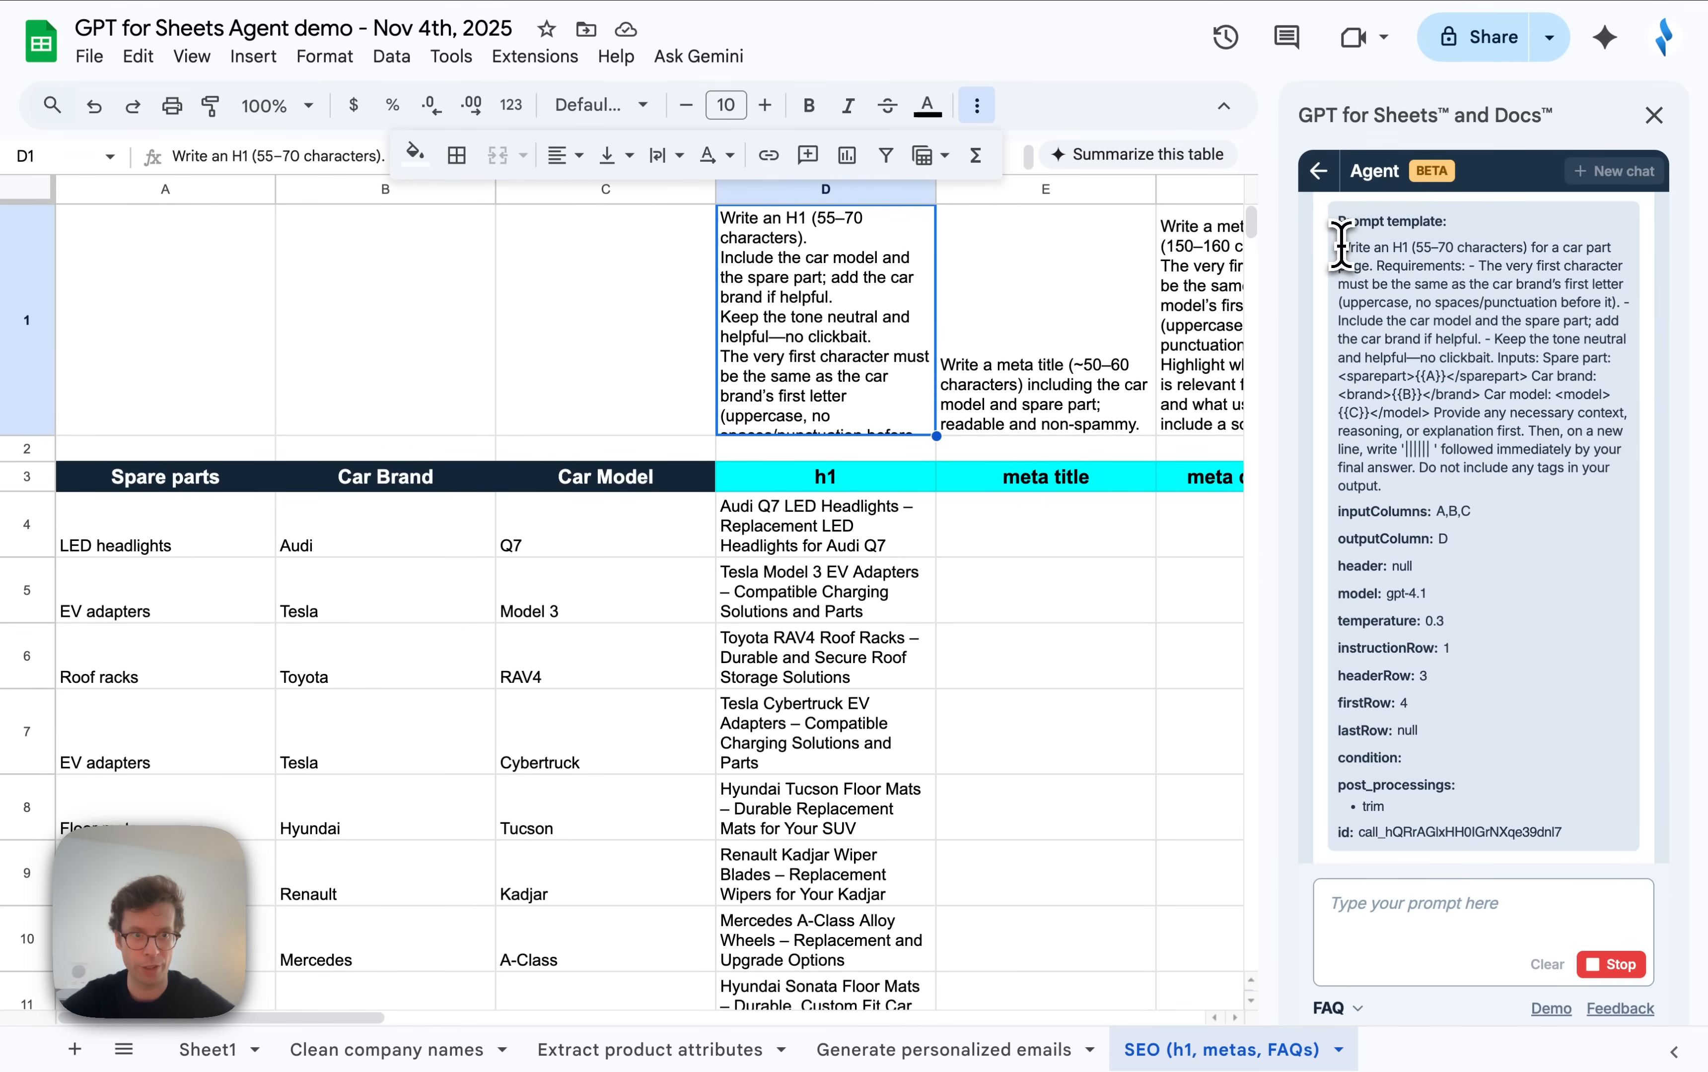
{"action": "left_click_drag", "start_coordinate": [1341, 247], "coordinate": [1480, 248]}
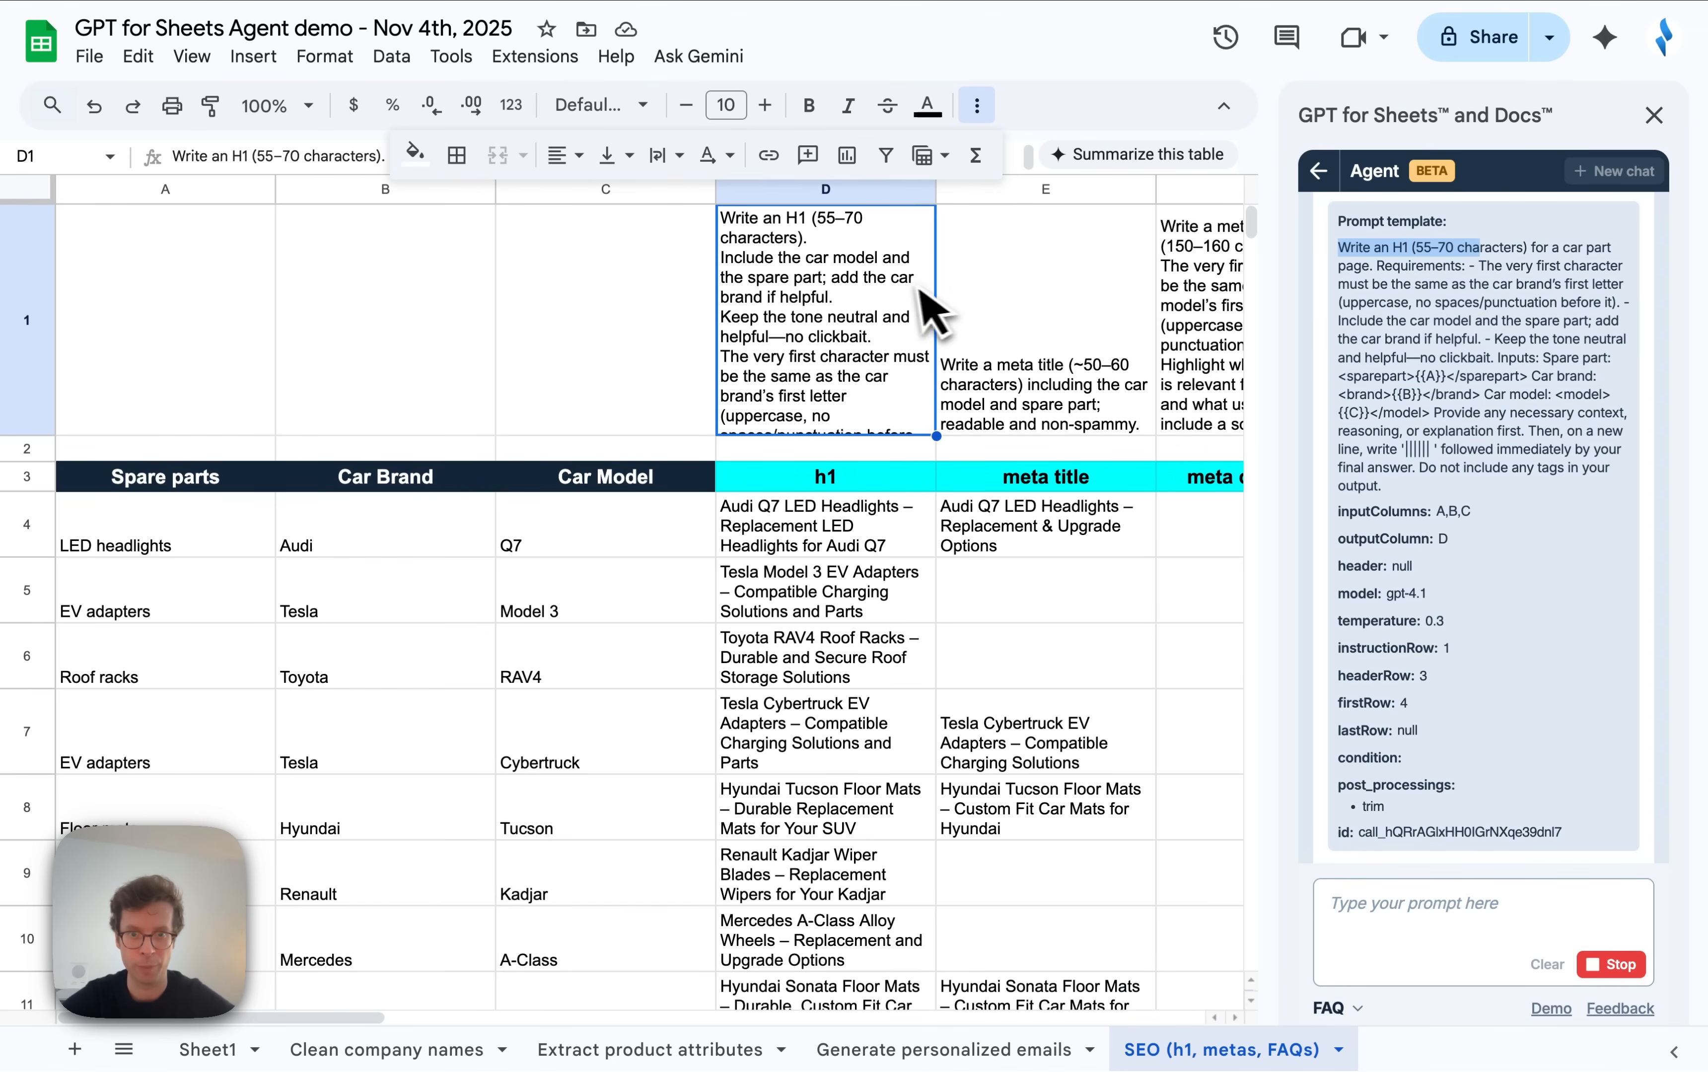
{"action": "left_click", "coordinate": [826, 339]}
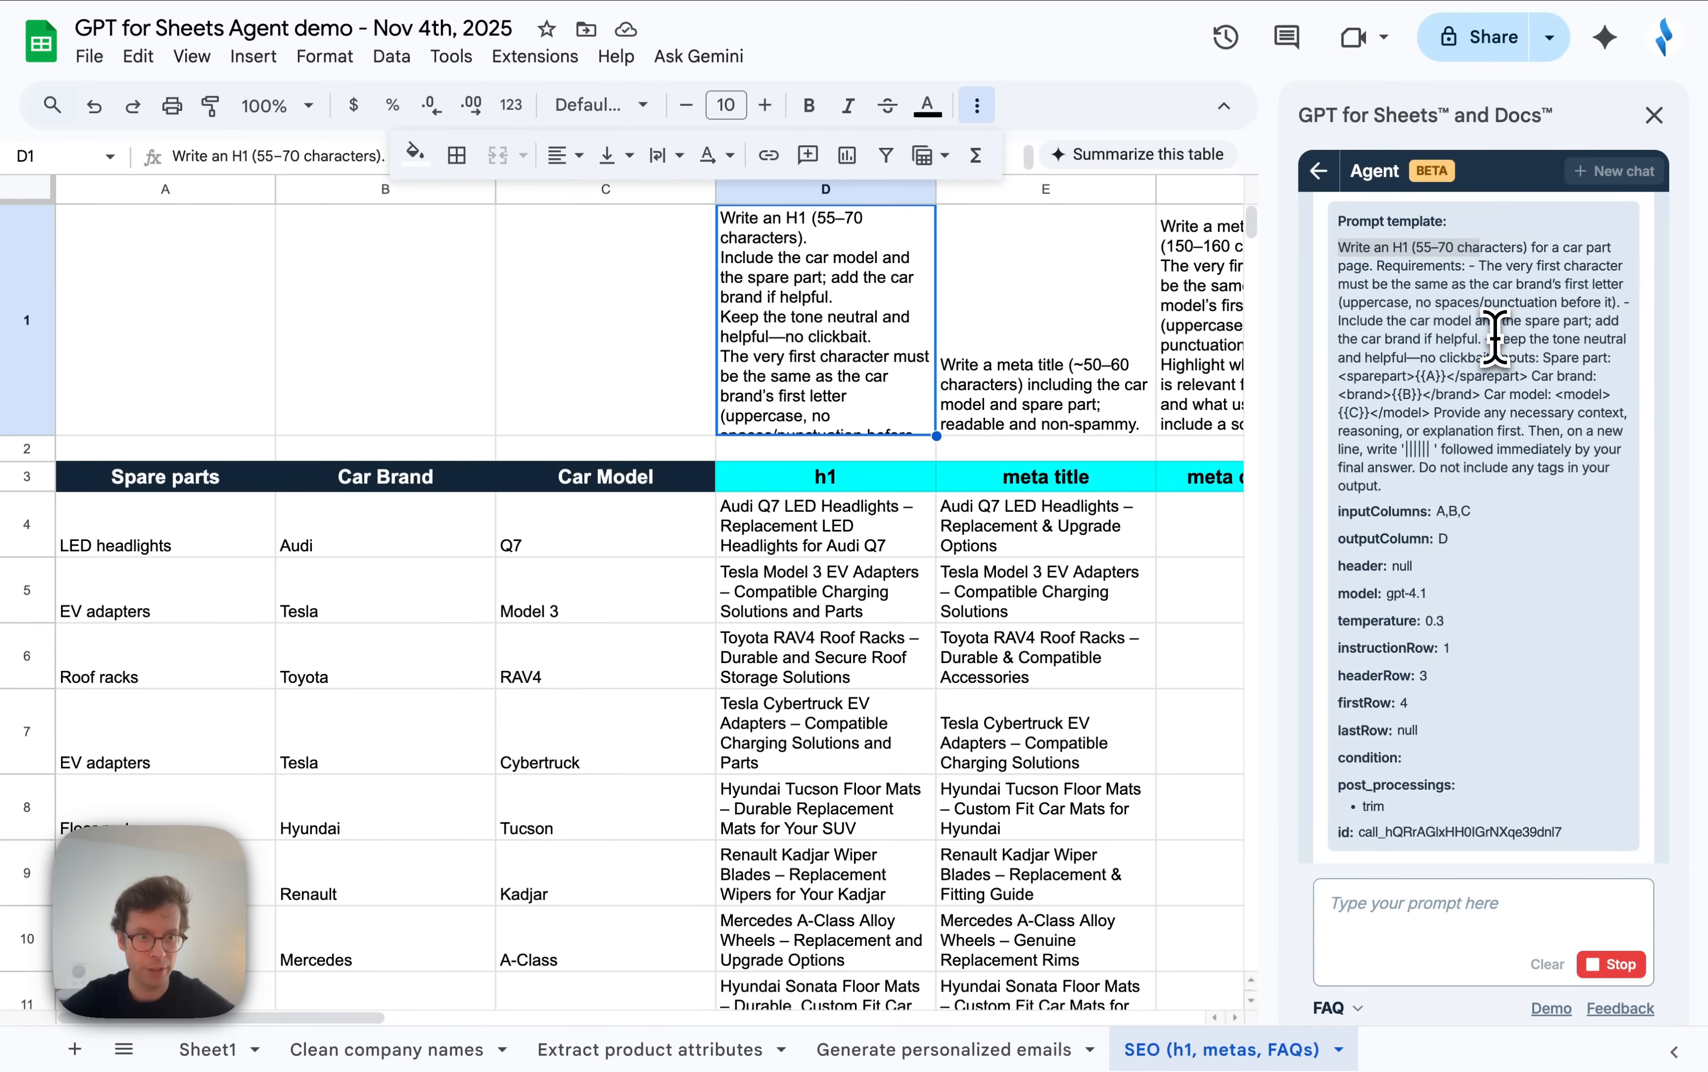
{"action": "left_click_drag", "start_coordinate": [1495, 339], "coordinate": [1646, 412]}
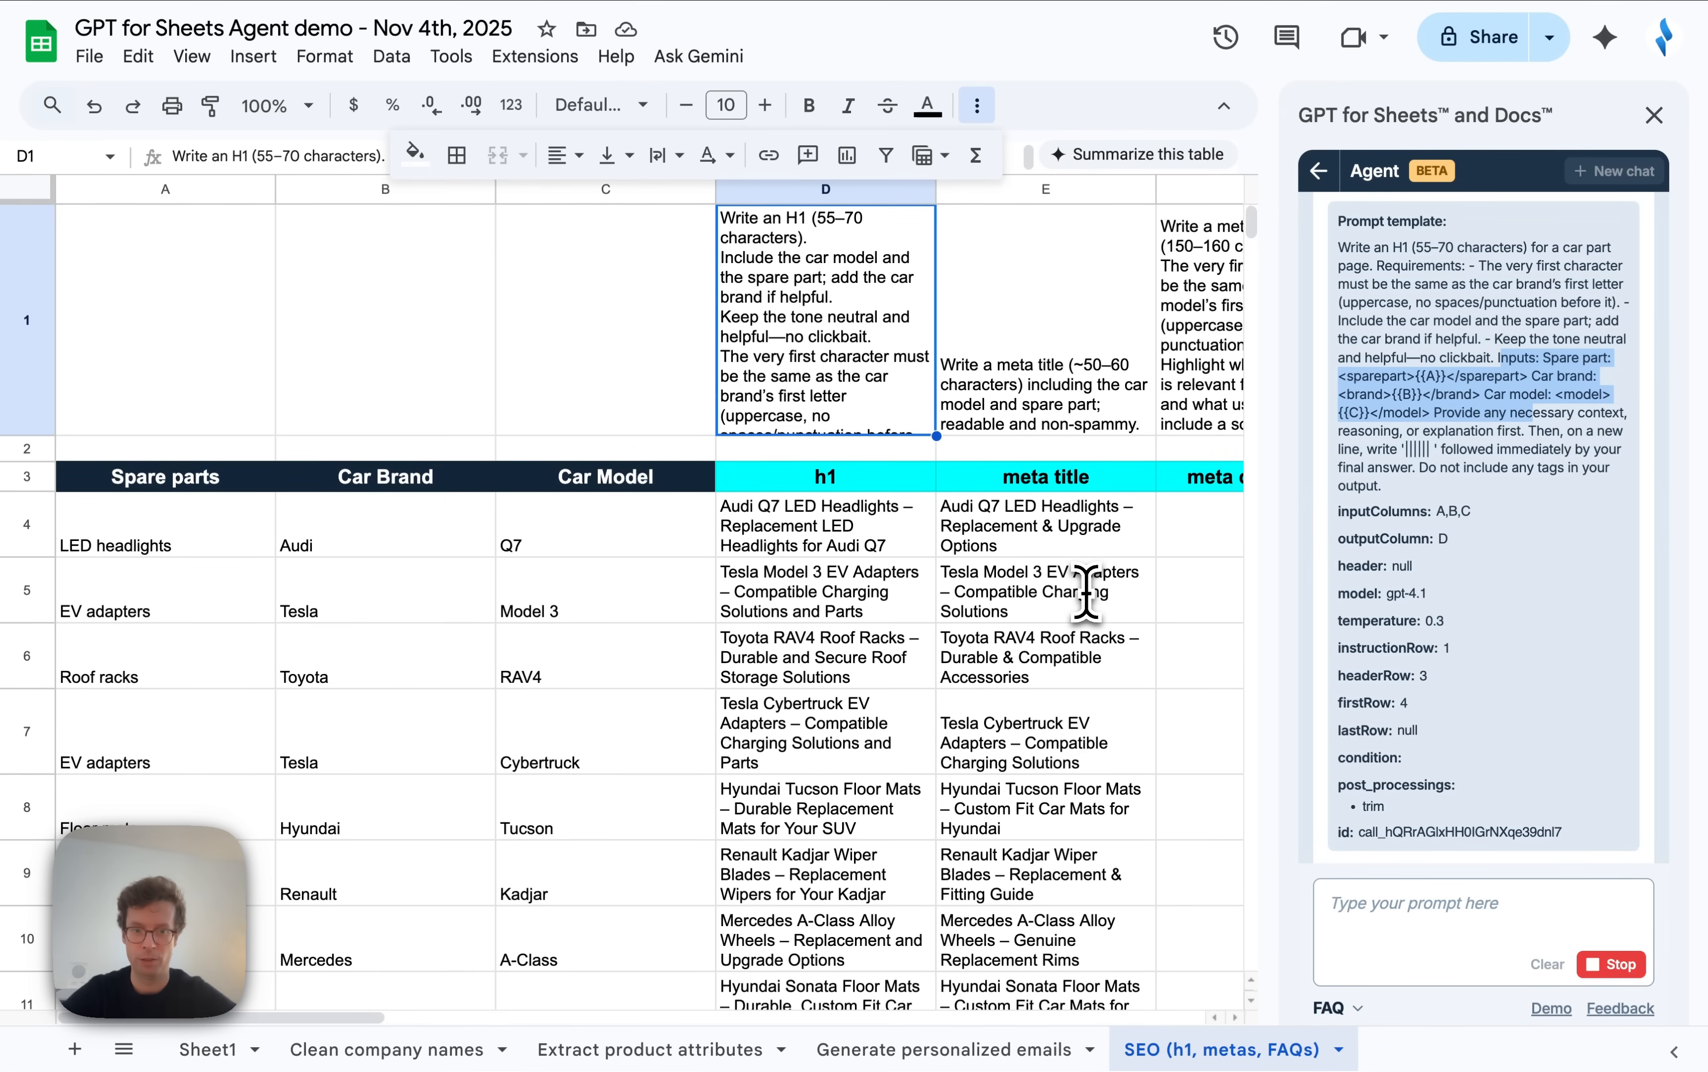
Look through the generated h1, meta title and meta description rows and check the agent's progress per column.
{"action": "scroll", "coordinate": [1086, 592], "scroll_direction": "right", "scroll_amount": 5}
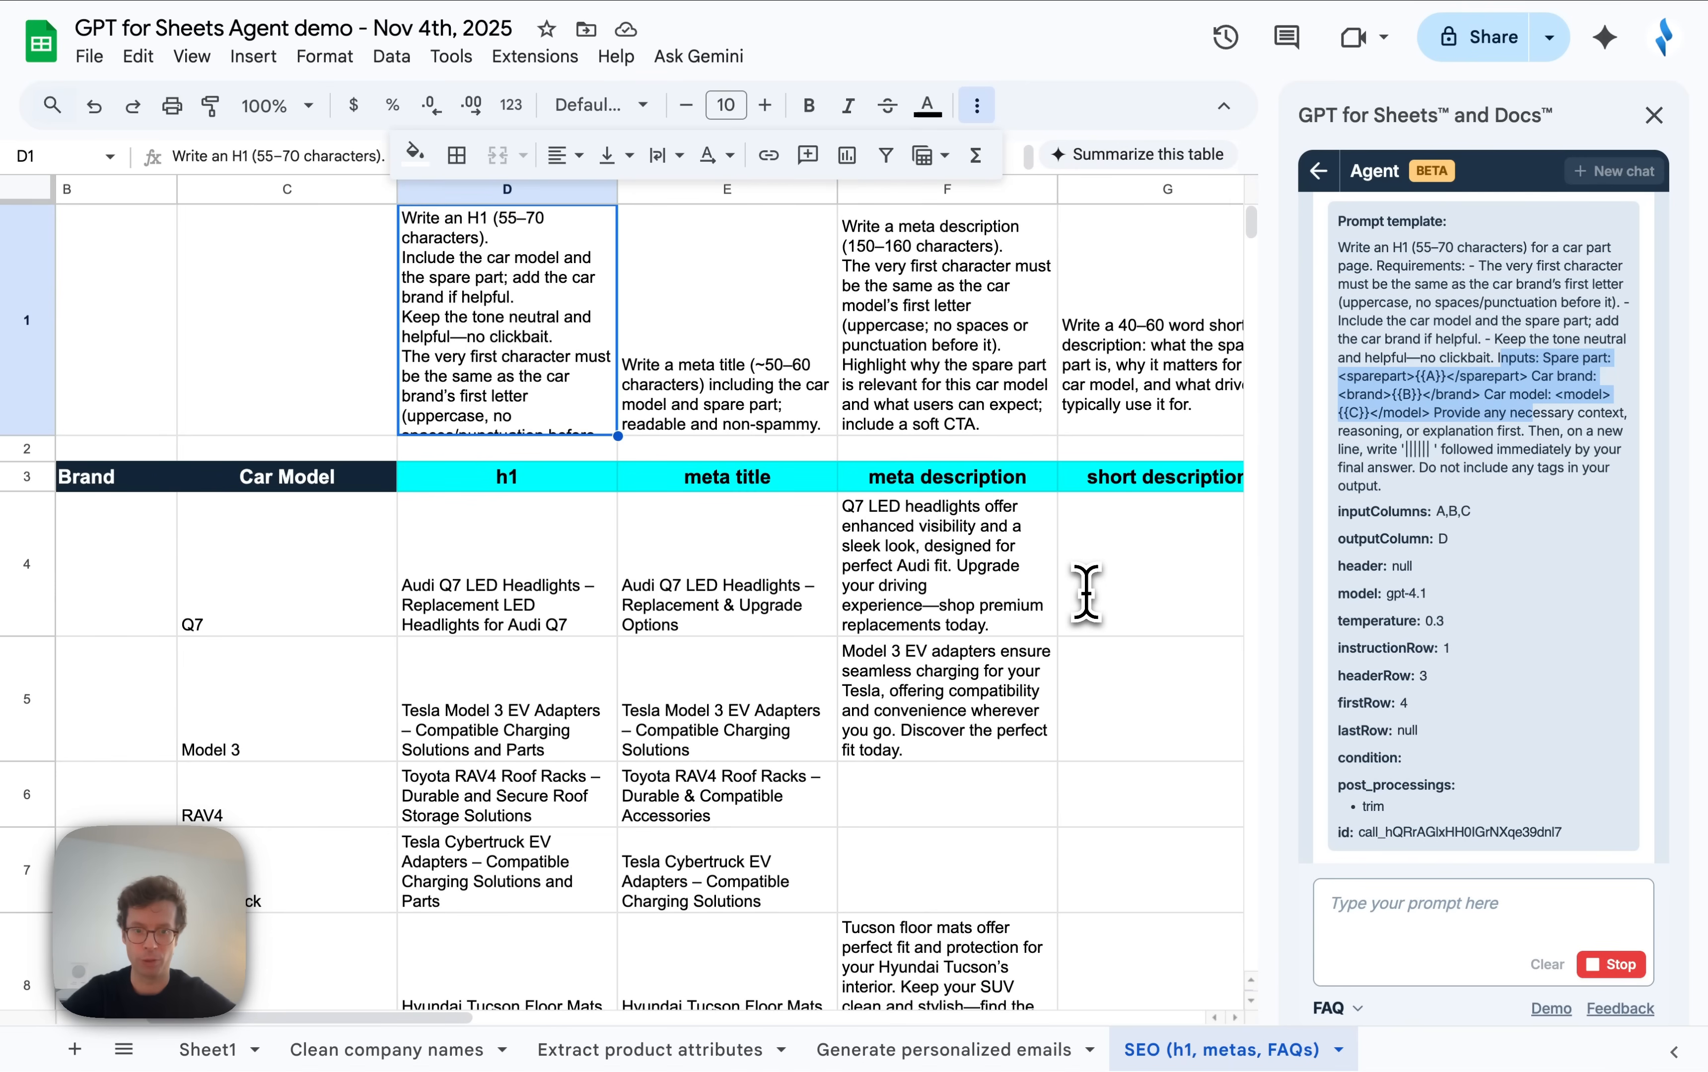
{"action": "scroll", "coordinate": [1086, 592], "scroll_direction": "down", "scroll_amount": 4}
{"action": "scroll", "coordinate": [1085, 592], "scroll_direction": "down", "scroll_amount": 8}
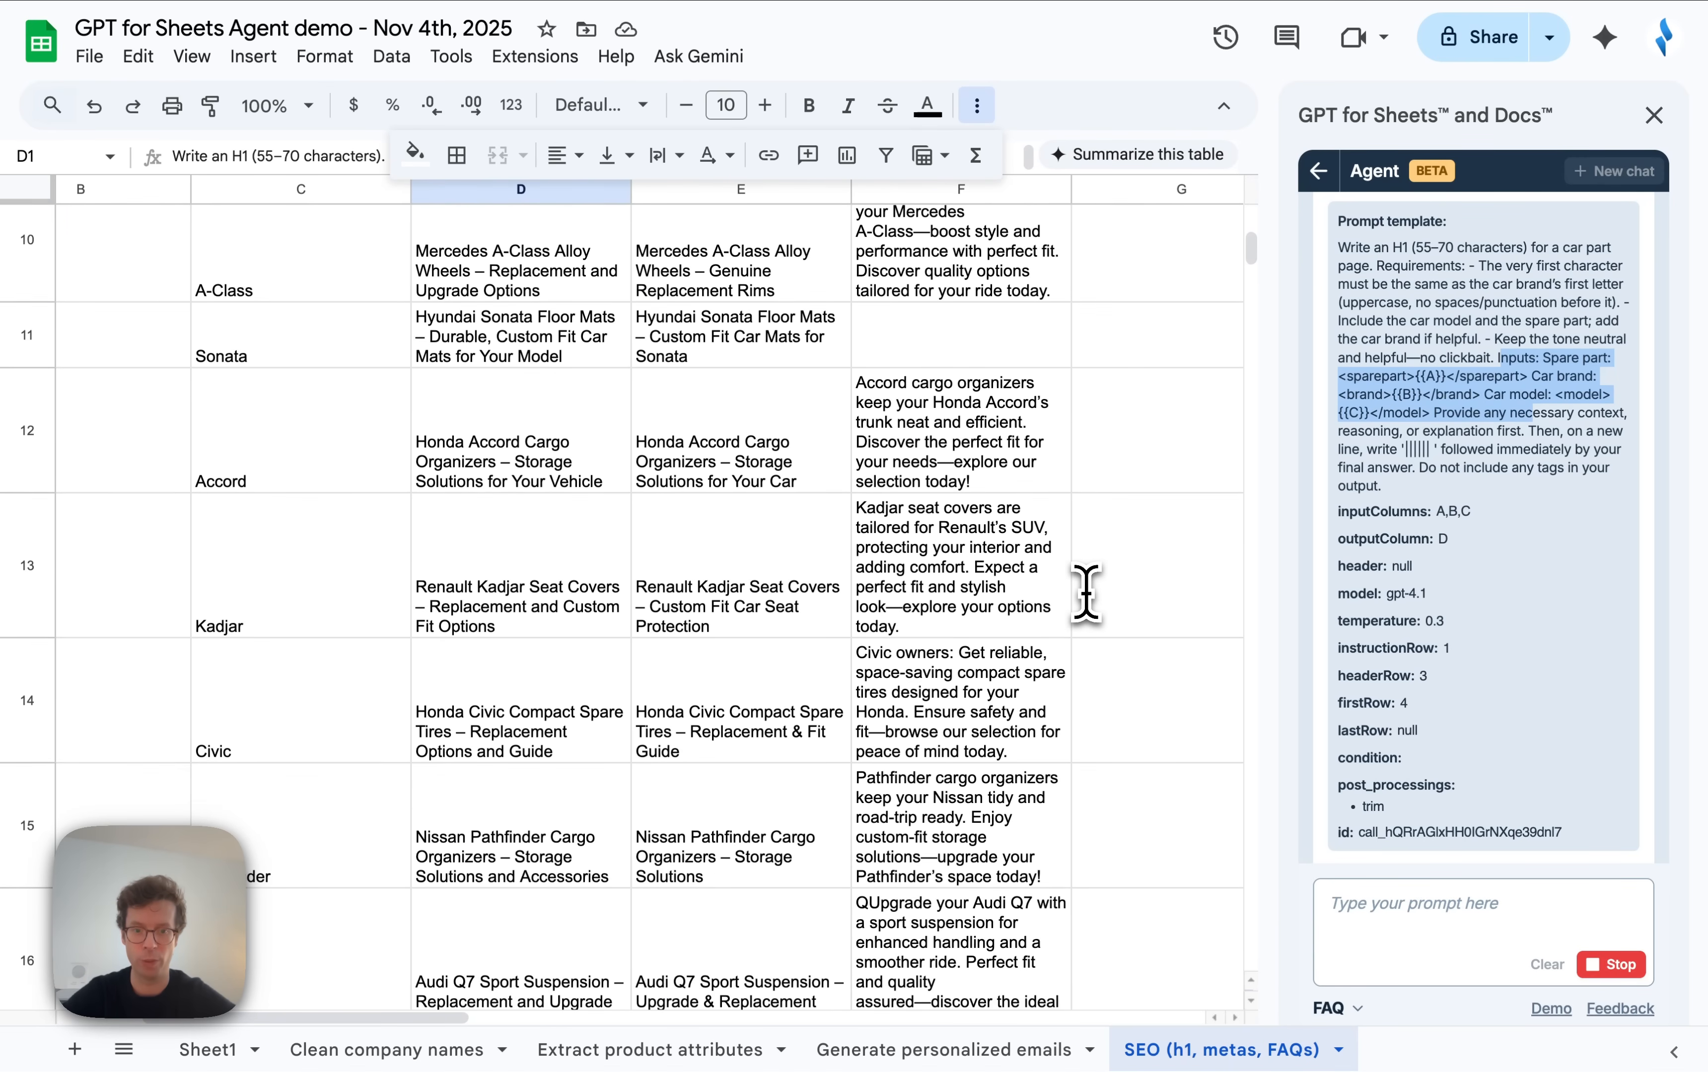
{"action": "scroll", "coordinate": [1085, 592], "scroll_direction": "up", "scroll_amount": 10}
{"action": "scroll", "coordinate": [1085, 592], "scroll_direction": "up", "scroll_amount": 3}
{"action": "scroll", "coordinate": [1086, 592], "scroll_direction": "right", "scroll_amount": 3}
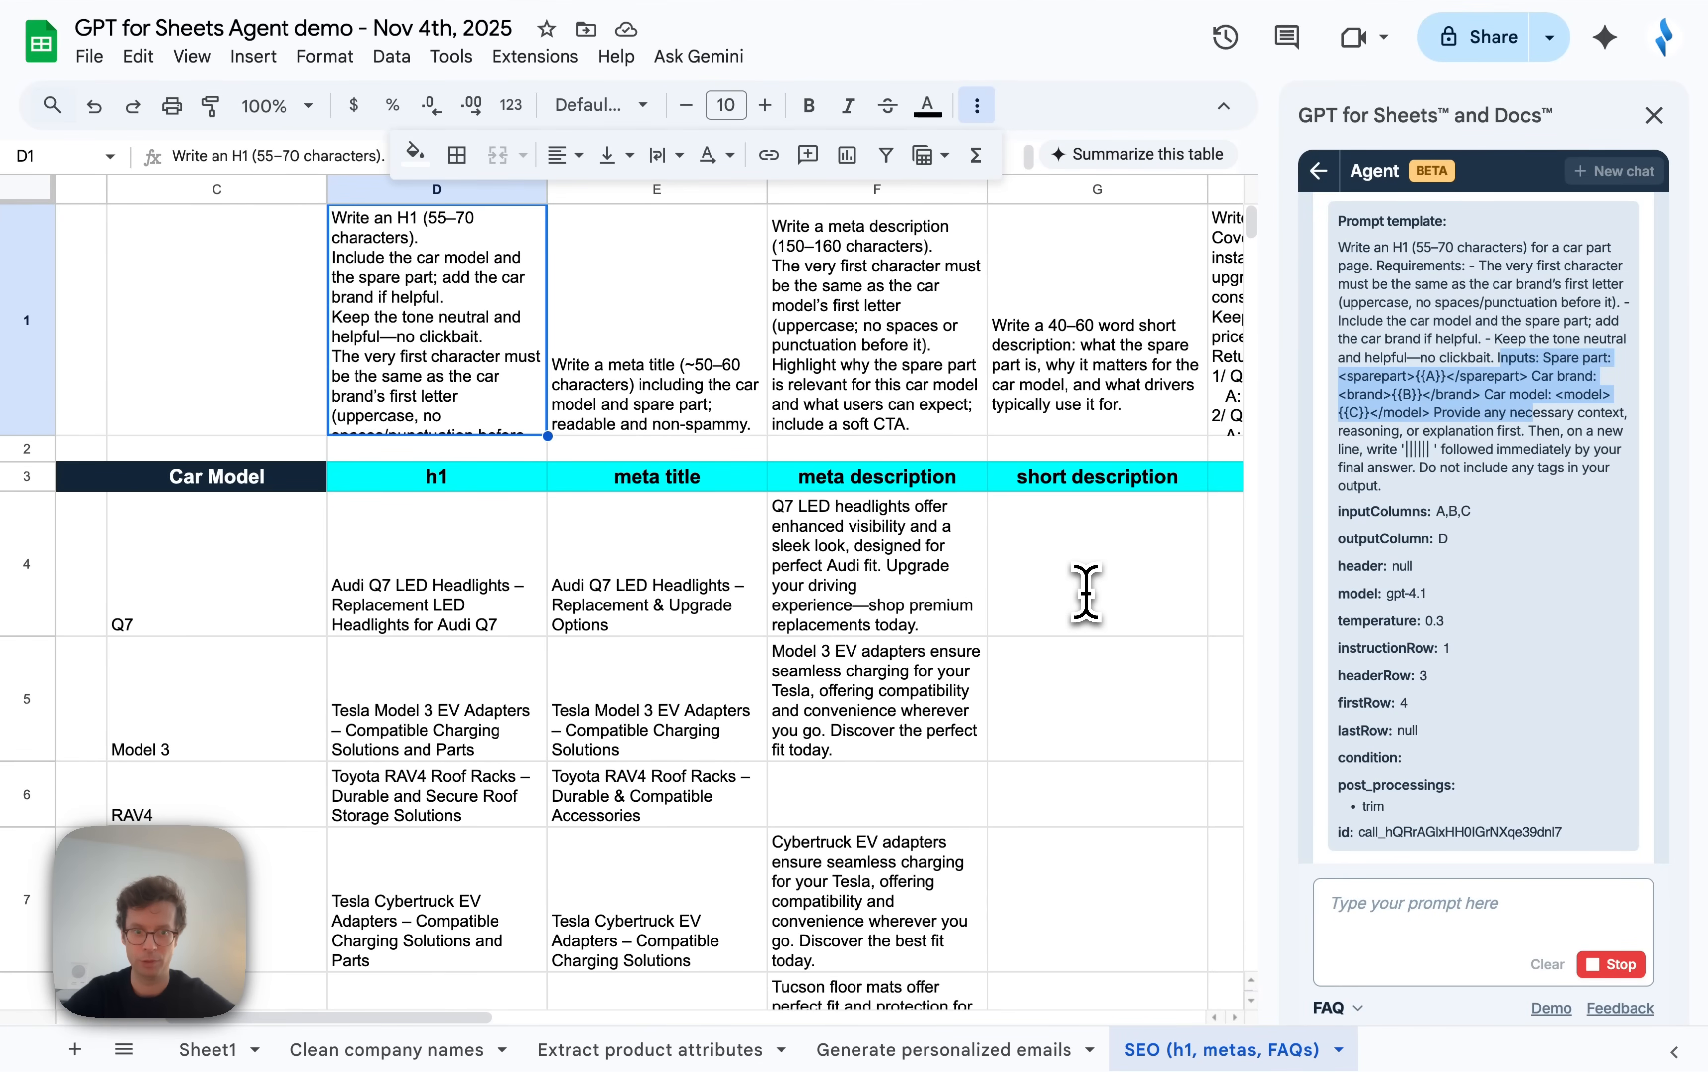
{"action": "scroll", "coordinate": [1085, 592], "scroll_direction": "right", "scroll_amount": 3}
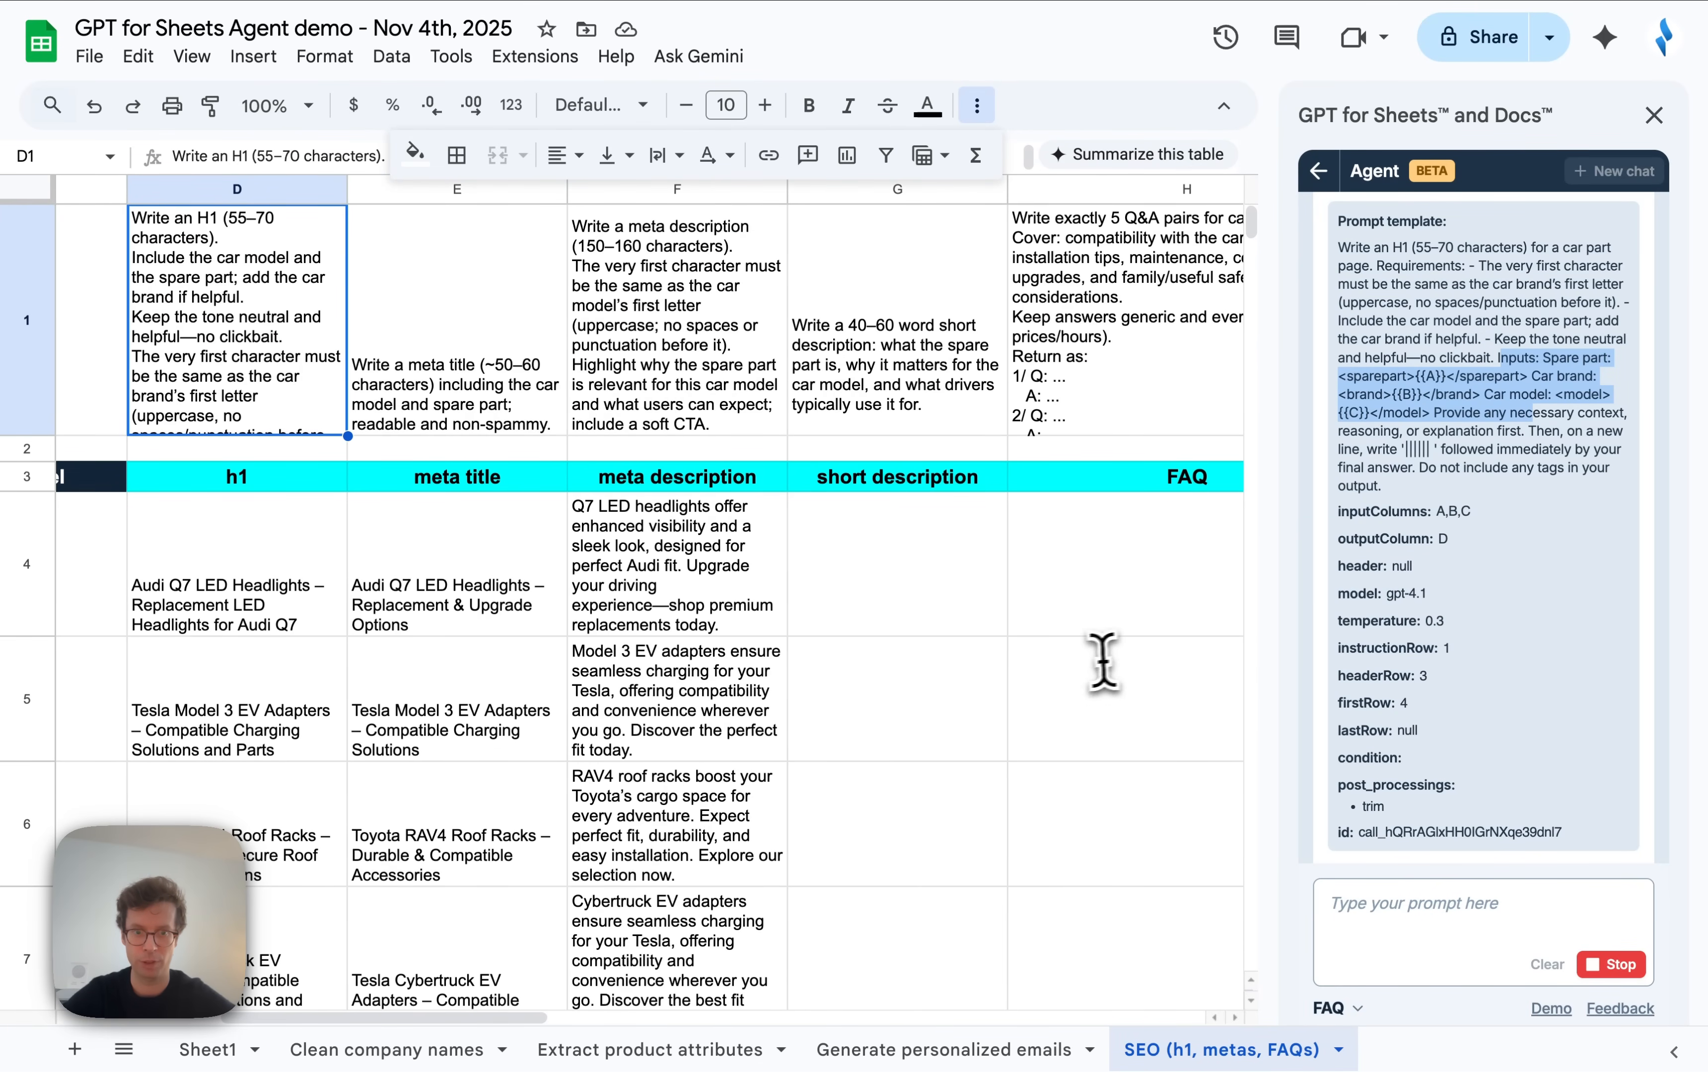
{"action": "scroll", "coordinate": [1098, 664], "scroll_direction": "right", "scroll_amount": 1}
{"action": "scroll", "coordinate": [1590, 656], "scroll_direction": "down", "scroll_amount": 5}
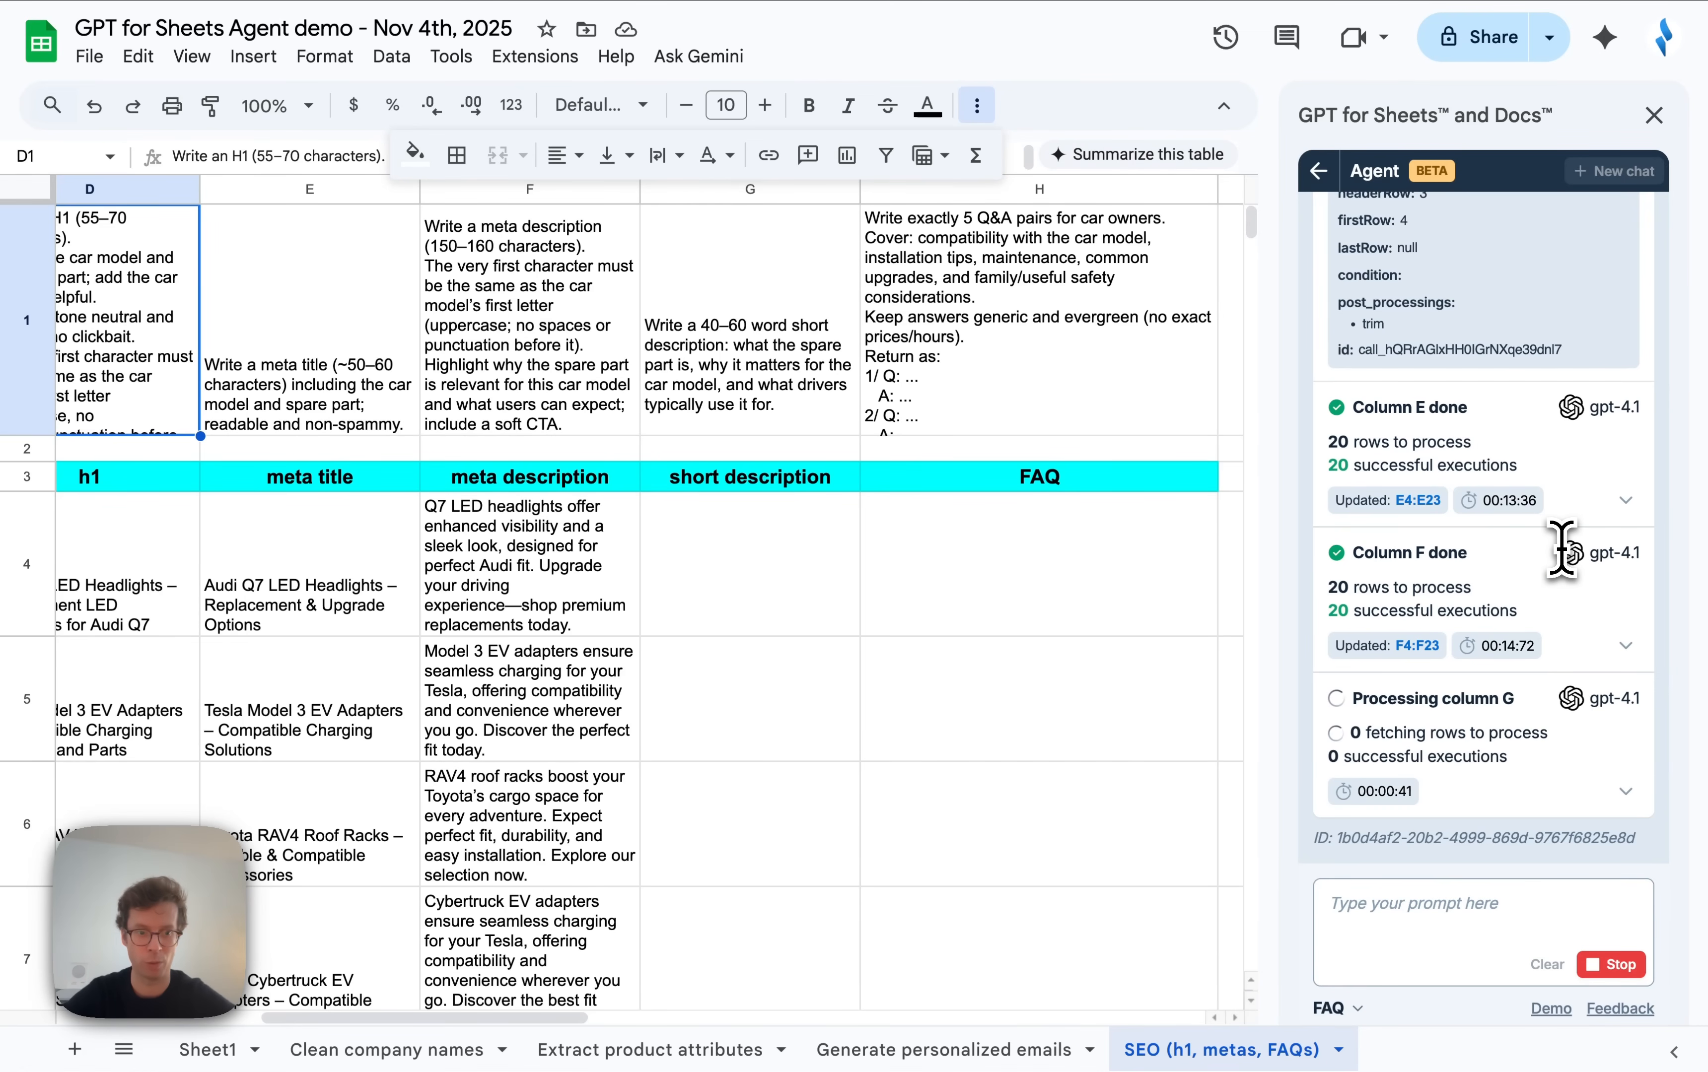
Stop the agent while it processes column G and look over the rows of generated content.
{"action": "left_click", "coordinate": [1613, 966]}
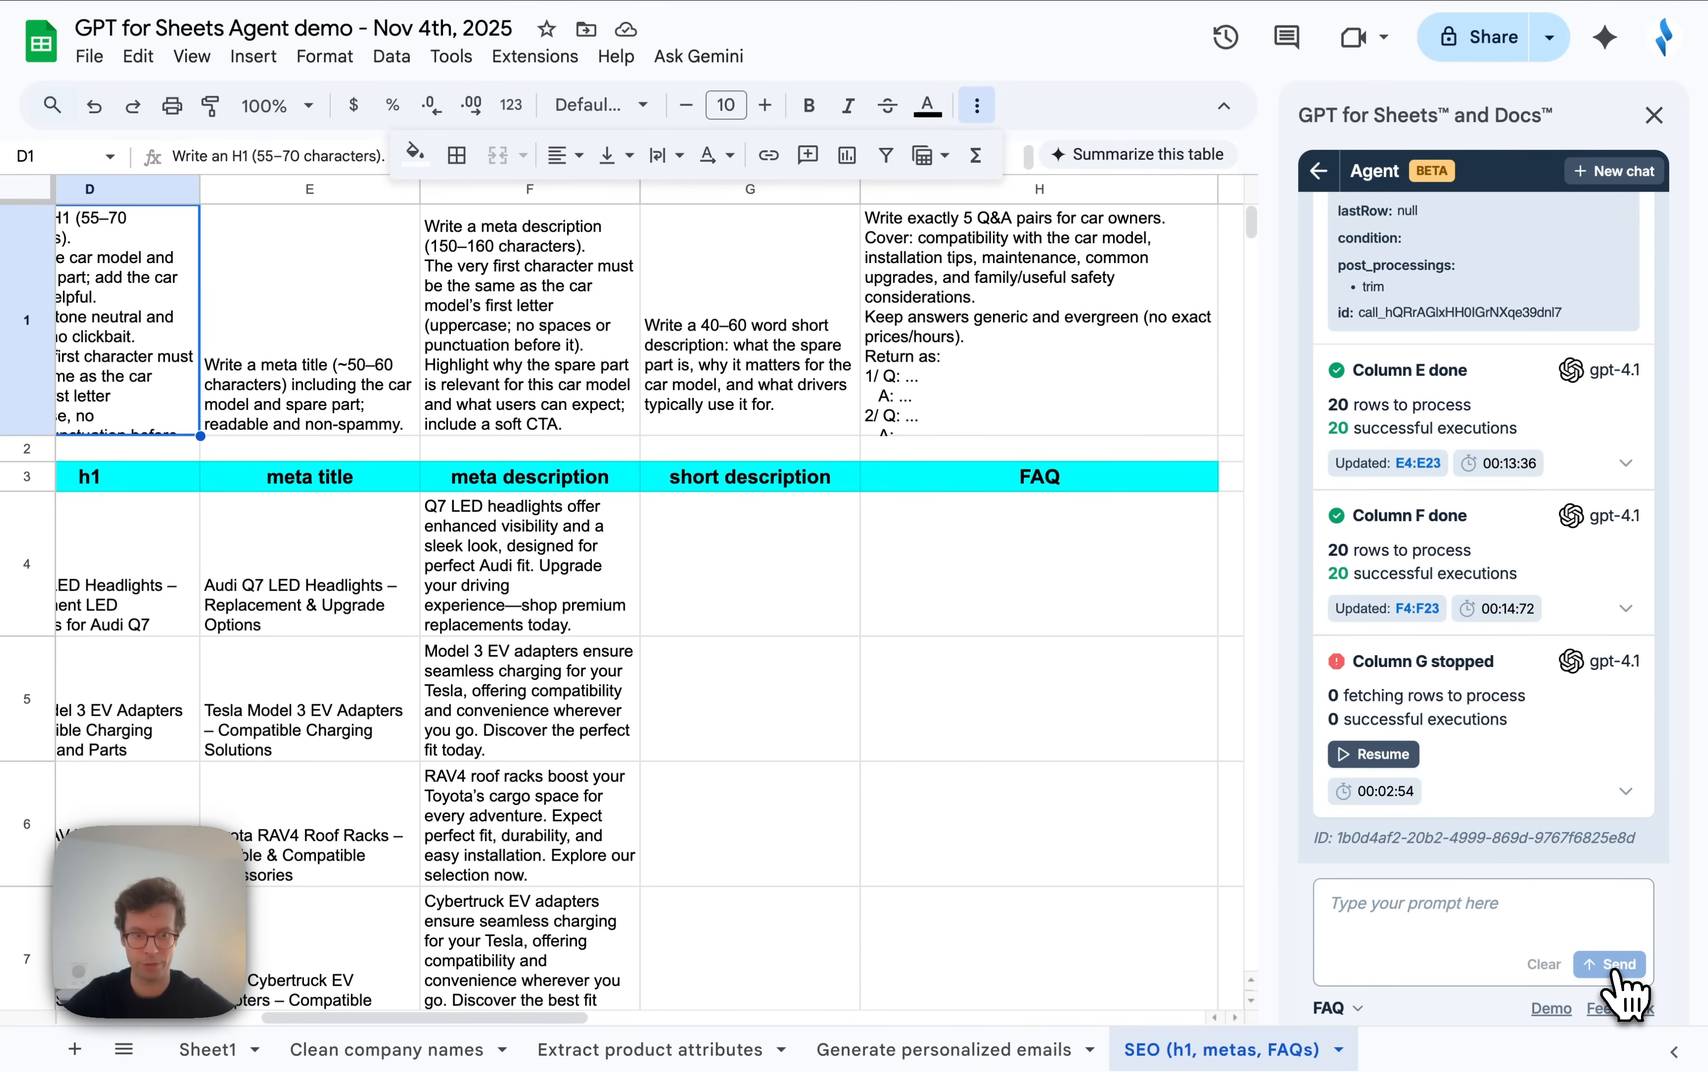
{"action": "scroll", "coordinate": [737, 787], "scroll_direction": "down", "scroll_amount": 10}
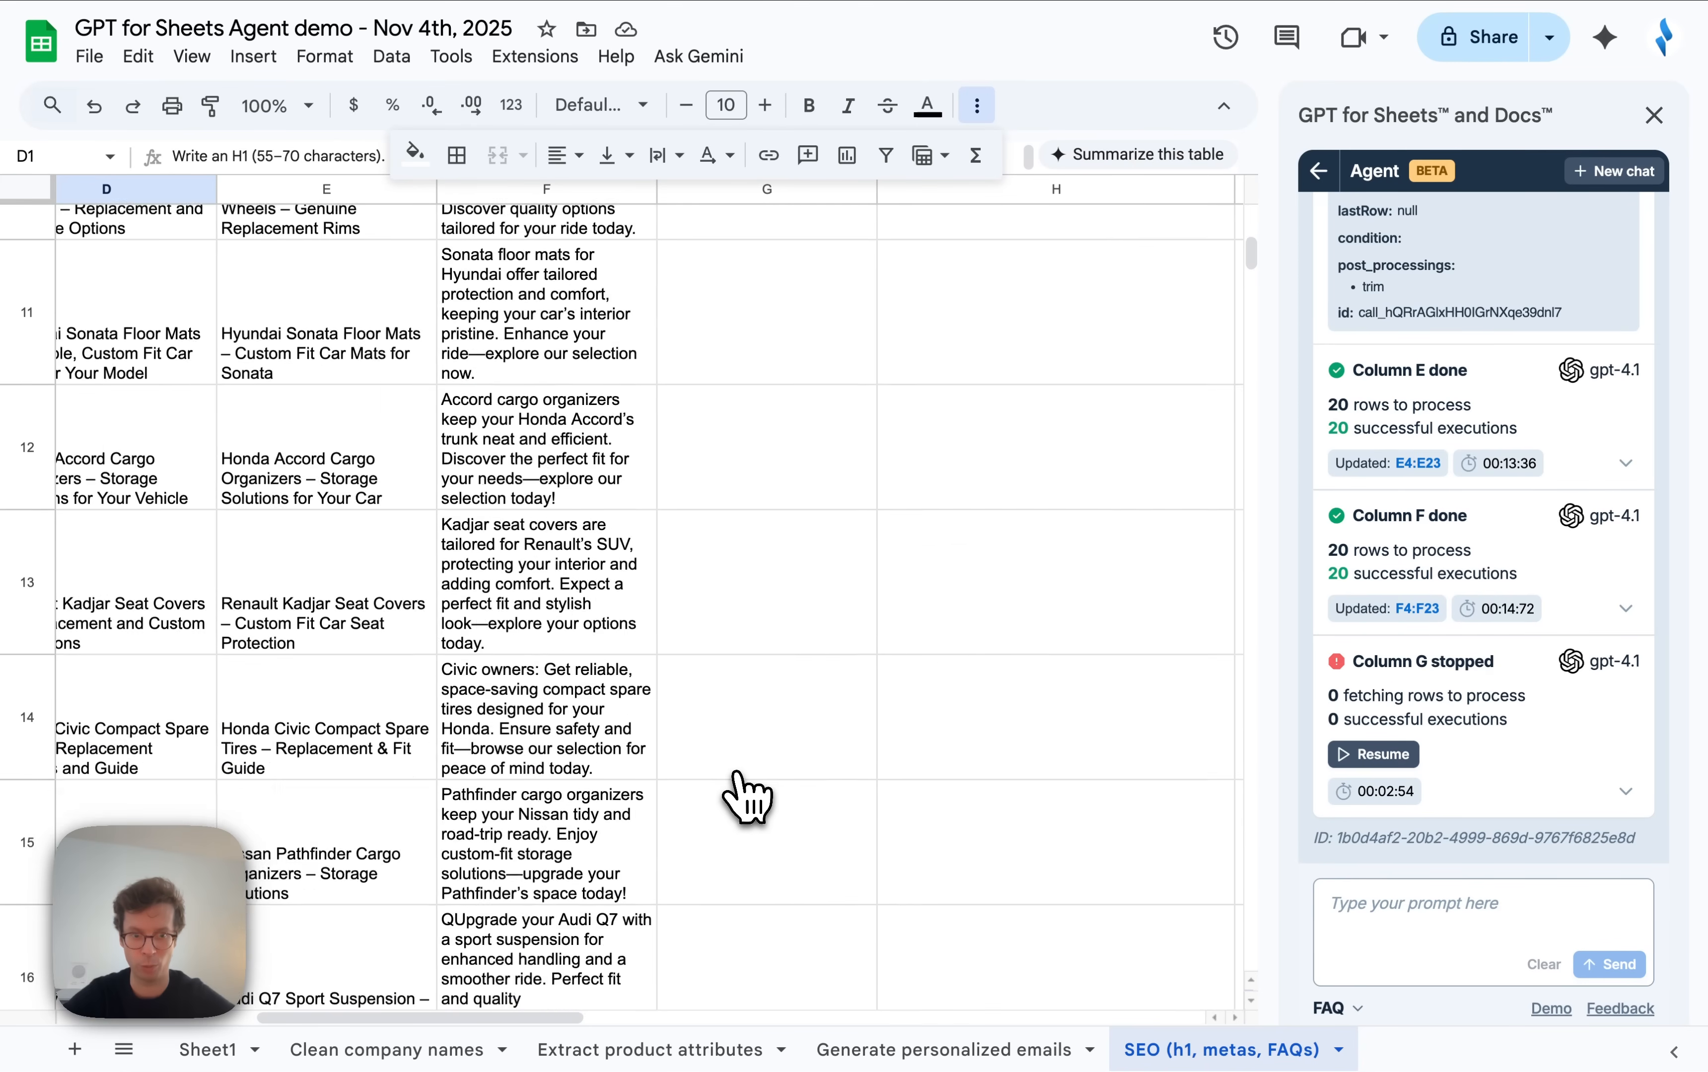
{"action": "scroll", "coordinate": [743, 796], "scroll_direction": "down", "scroll_amount": 5}
{"action": "scroll", "coordinate": [744, 796], "scroll_direction": "up", "scroll_amount": 10}
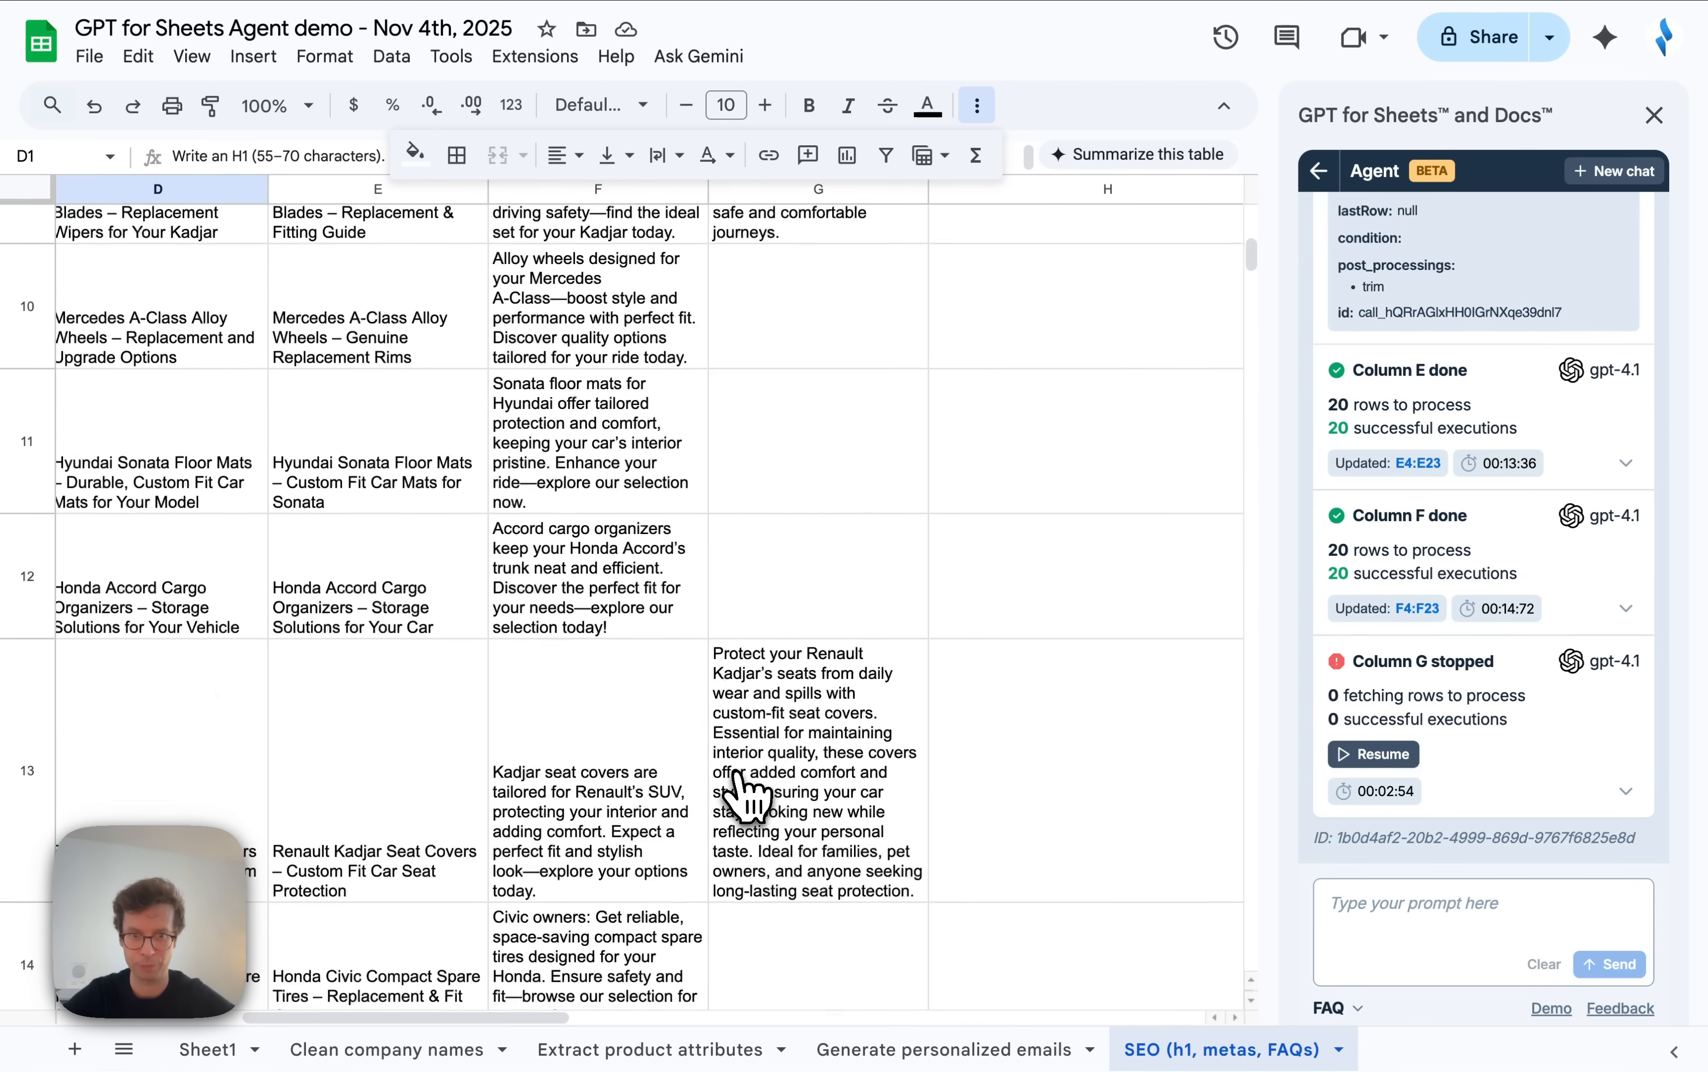
Review the instructions in row 1 for the short description and FAQ columns and check how far down those columns are filled.
{"action": "scroll", "coordinate": [745, 794], "scroll_direction": "up", "scroll_amount": 10}
{"action": "scroll", "coordinate": [745, 795], "scroll_direction": "right", "scroll_amount": 3}
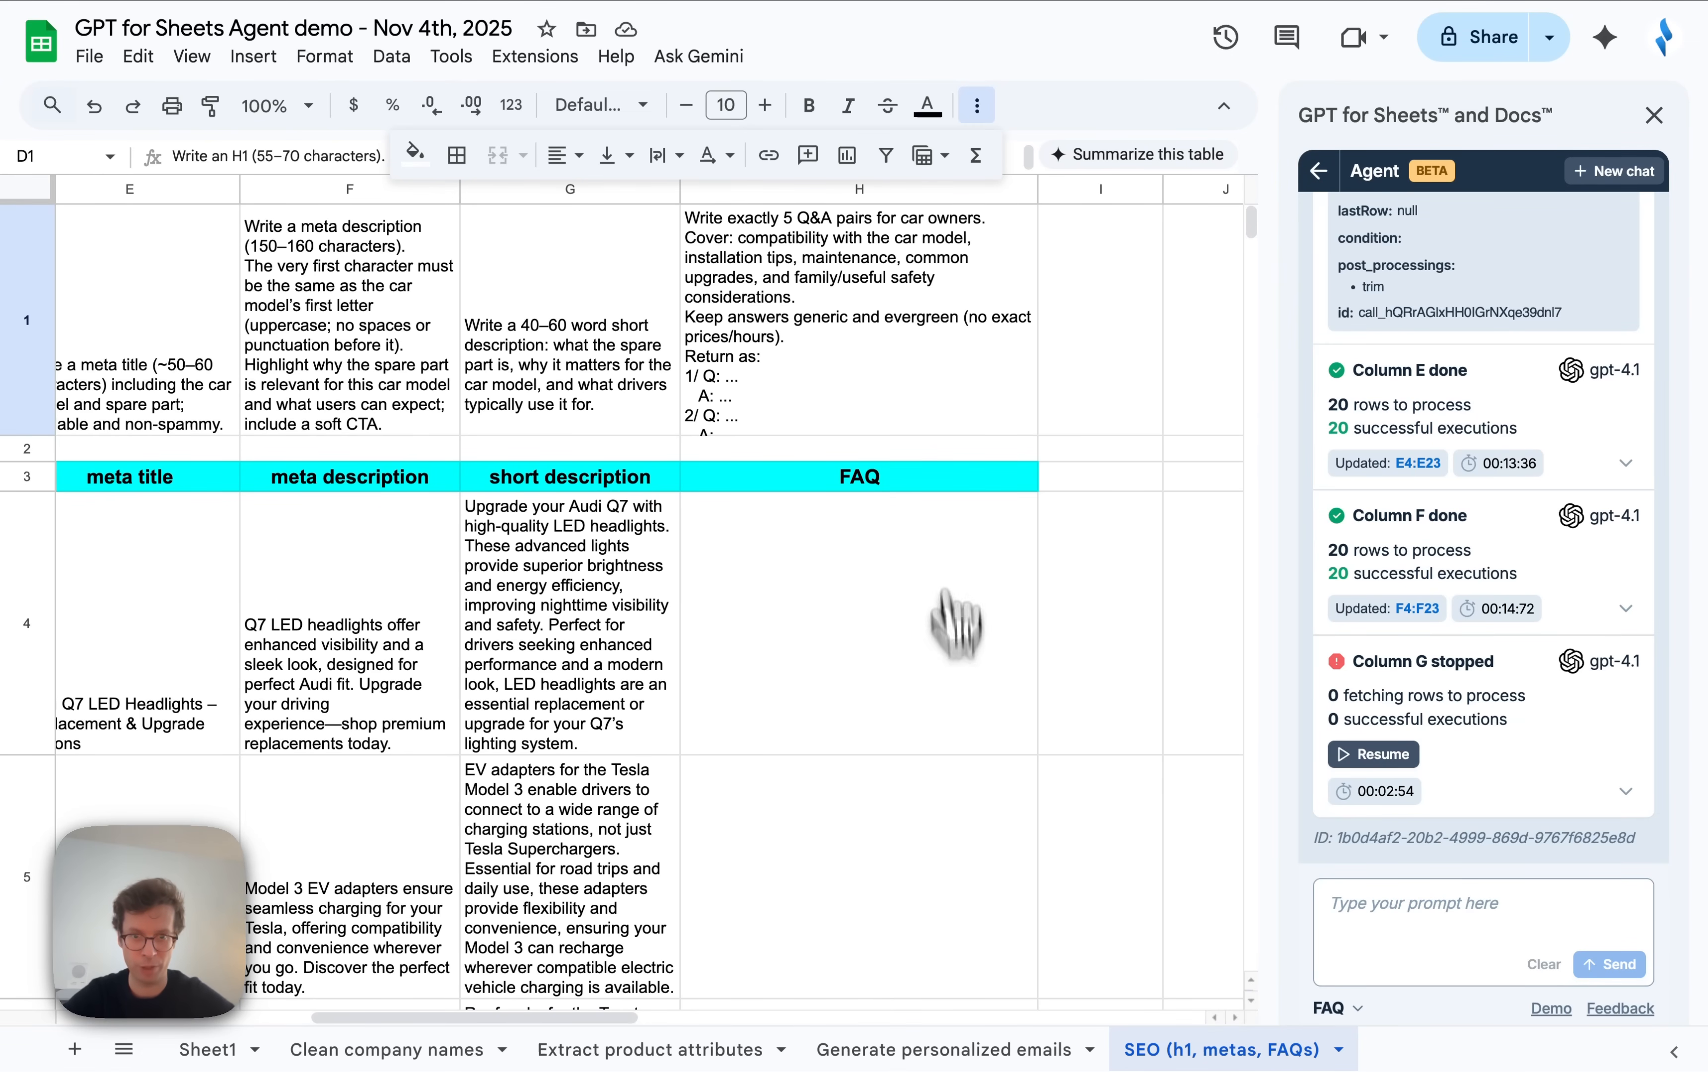
{"action": "left_click", "coordinate": [873, 190]}
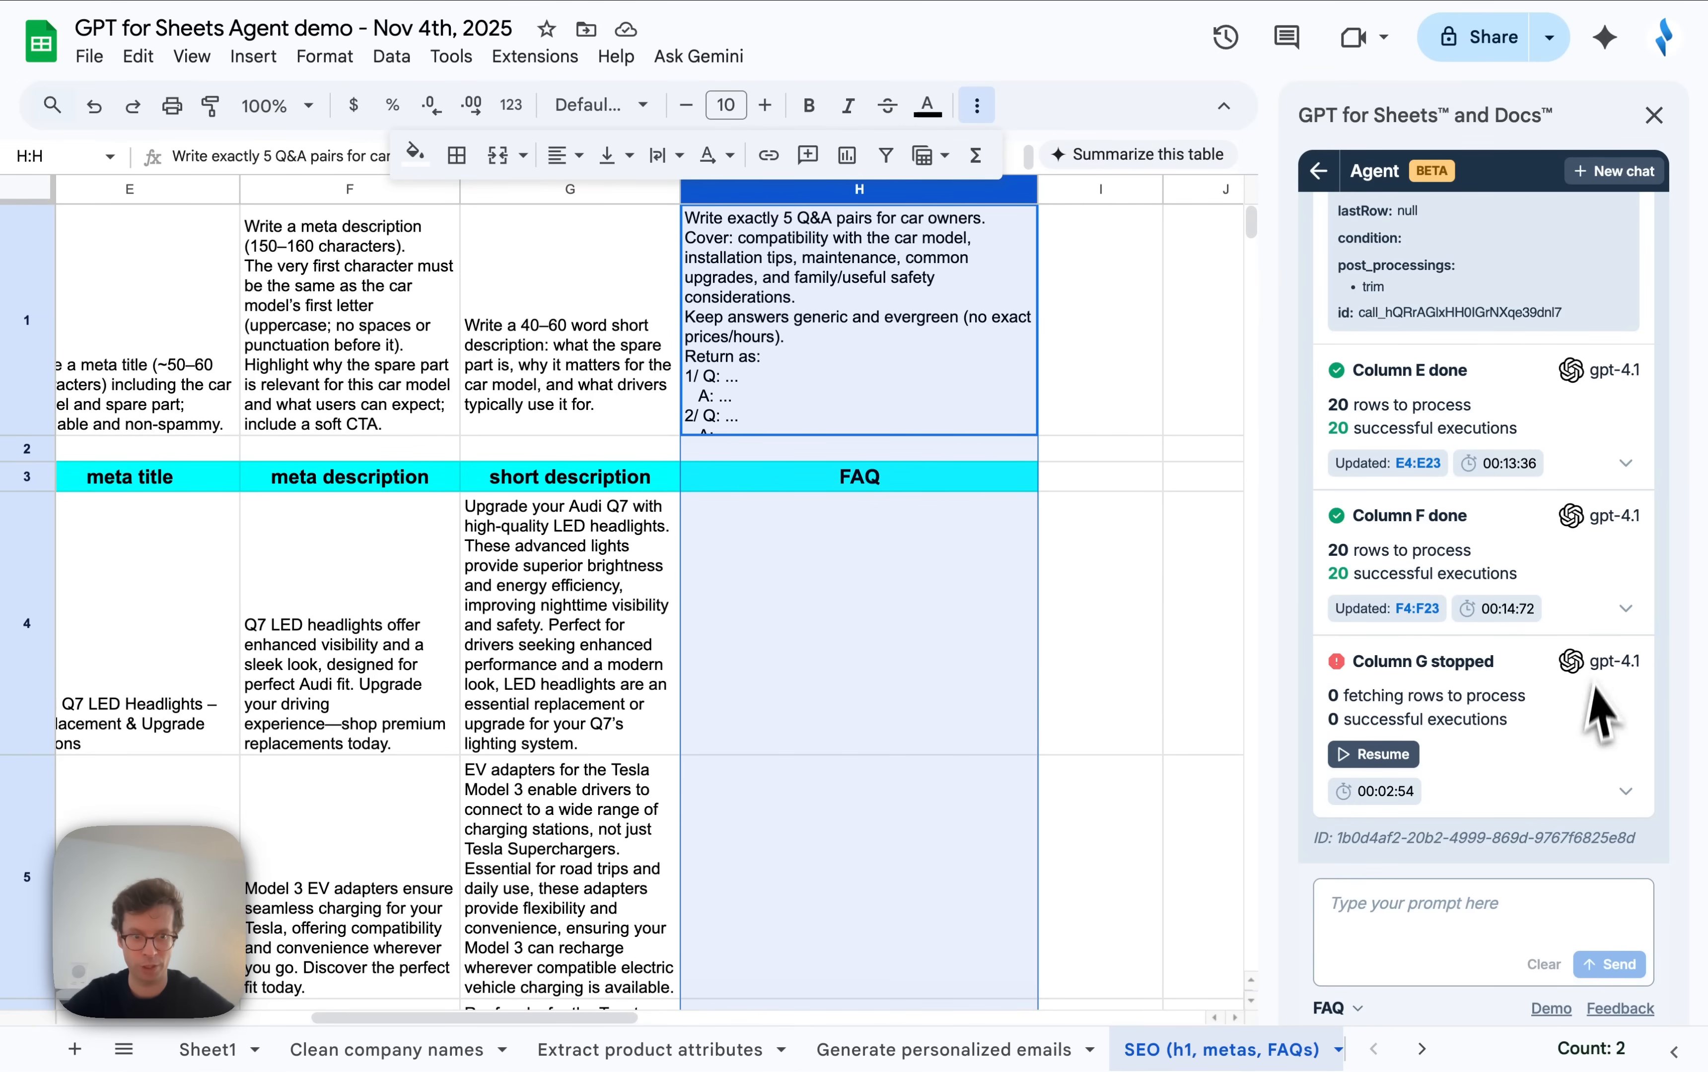
{"action": "scroll", "coordinate": [1000, 965], "scroll_direction": "down", "scroll_amount": 15}
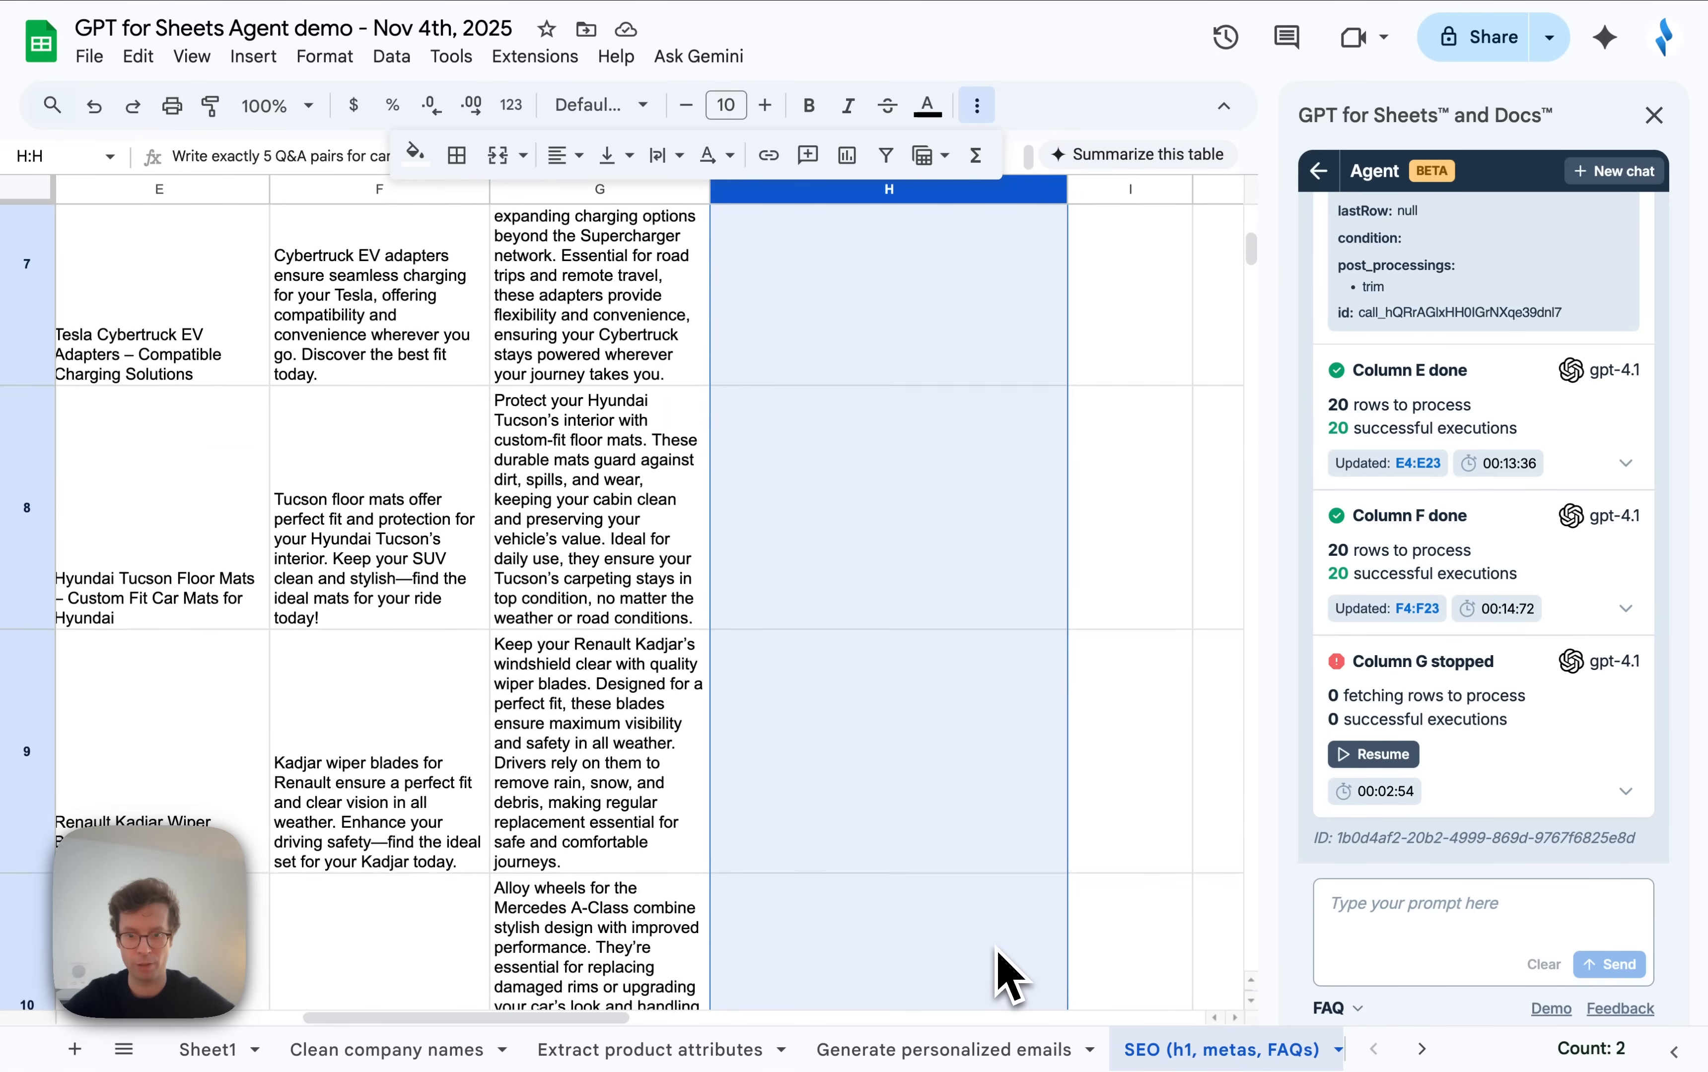
{"action": "scroll", "coordinate": [1008, 976], "scroll_direction": "down", "scroll_amount": 20}
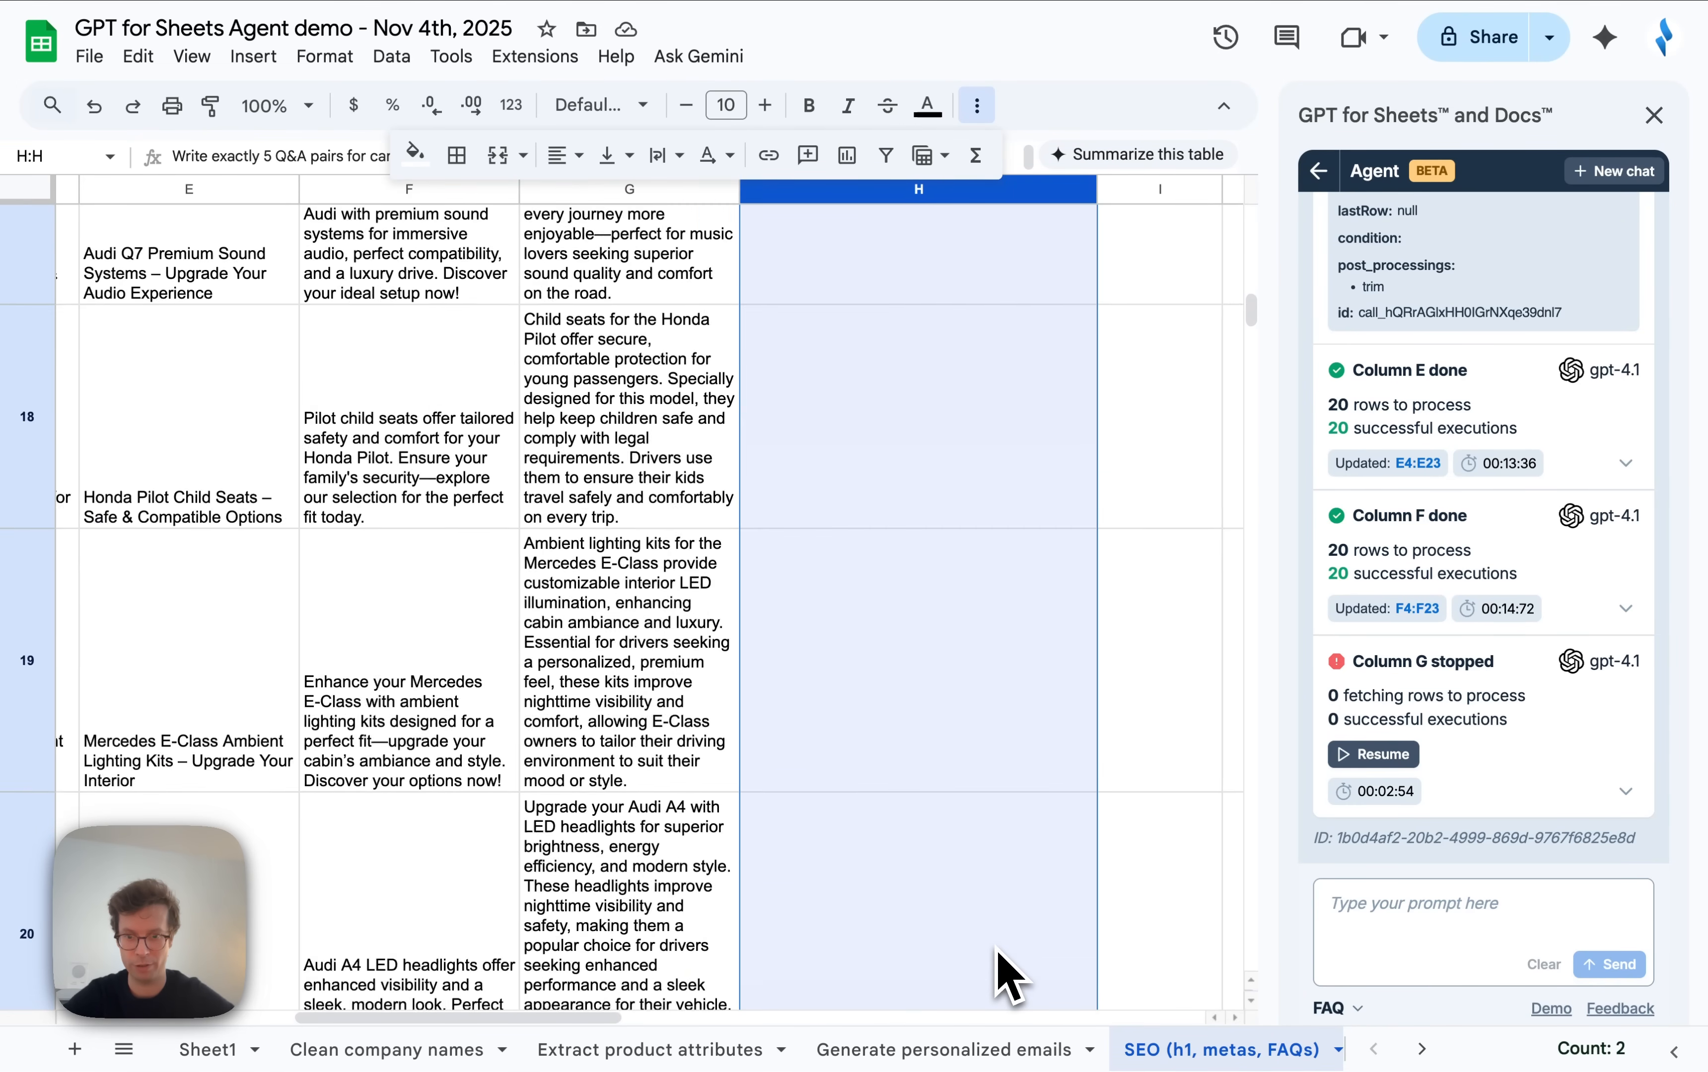
{"action": "scroll", "coordinate": [1004, 975], "scroll_direction": "up", "scroll_amount": 20}
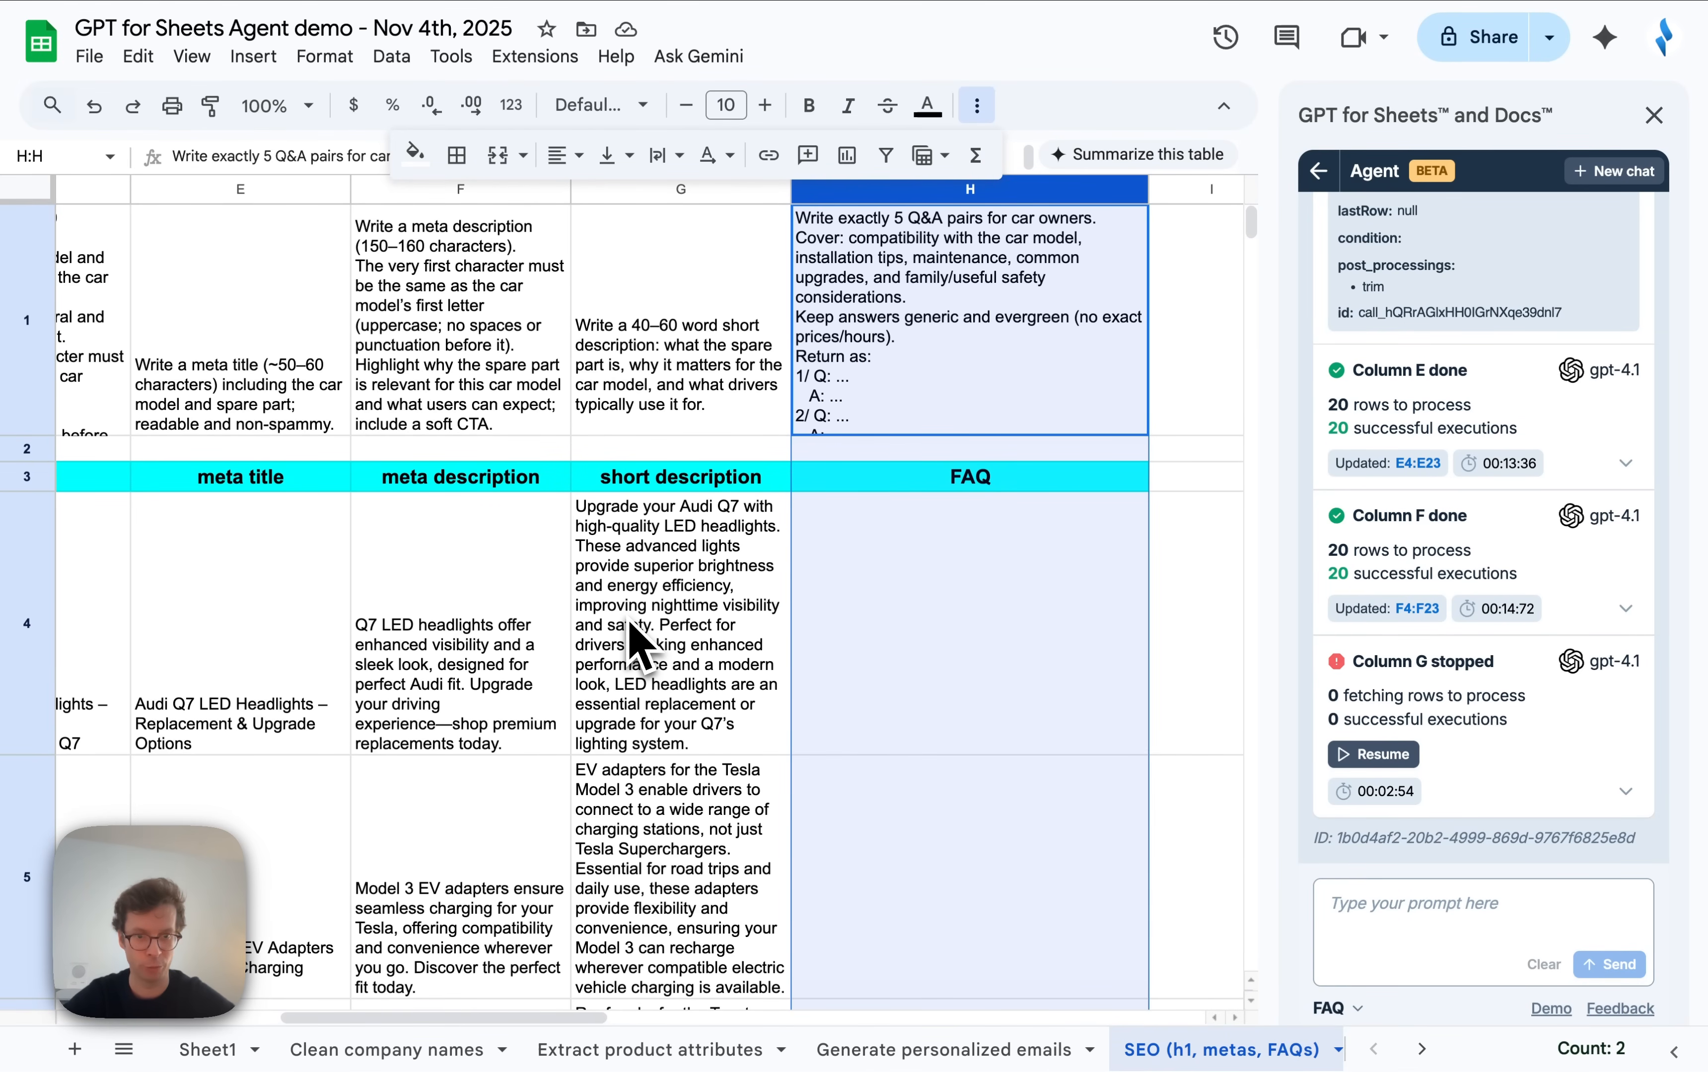
Resume the agent's stopped run on column G and select the short description column.
{"action": "left_click", "coordinate": [1389, 757]}
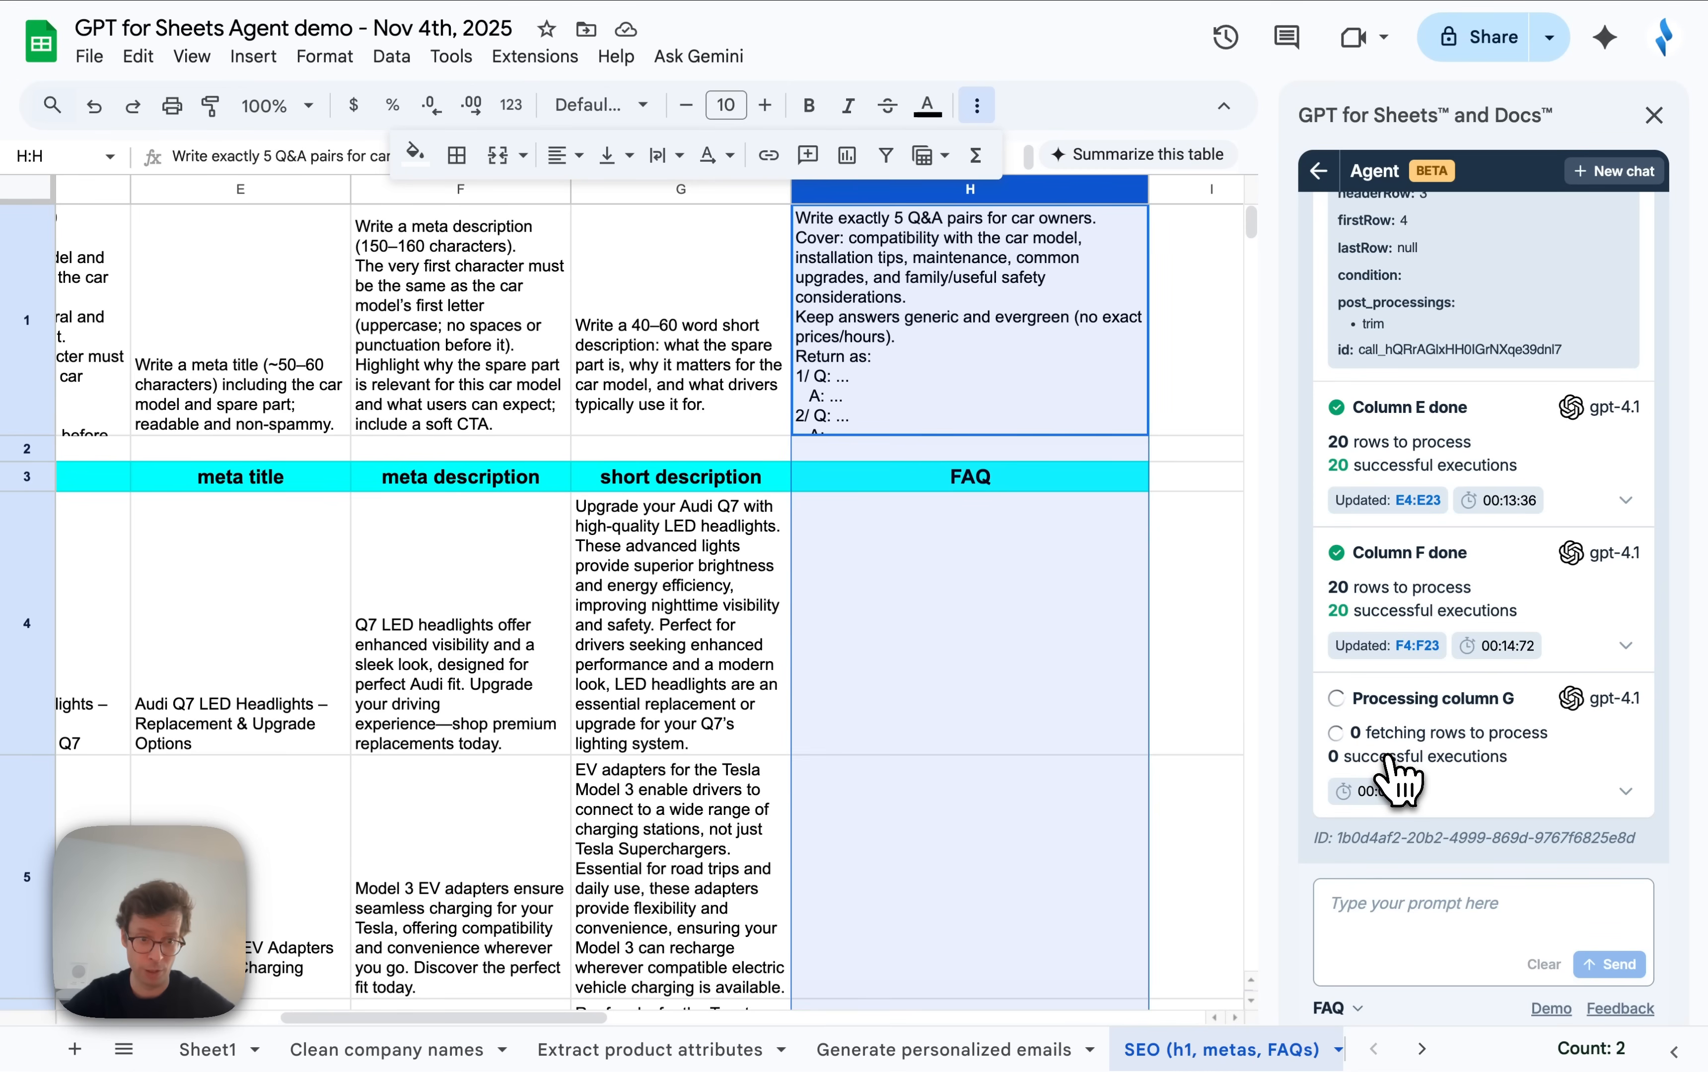
{"action": "left_click", "coordinate": [1007, 630]}
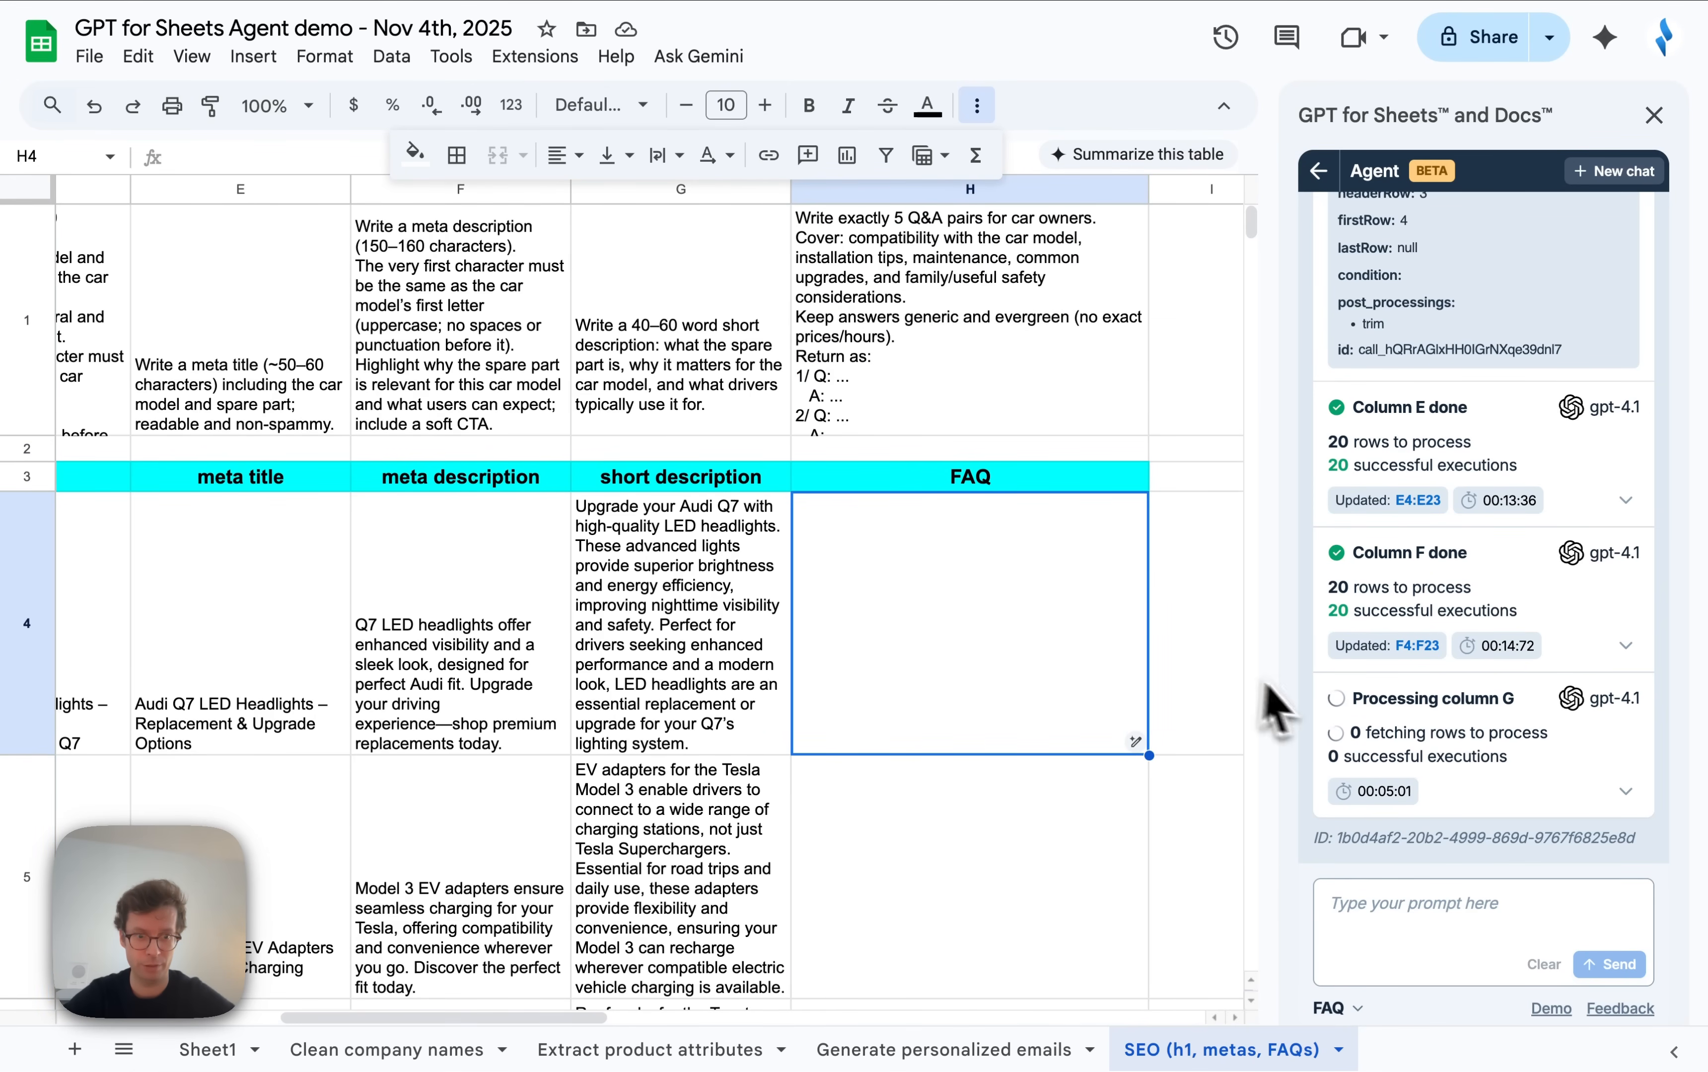
{"action": "left_click", "coordinate": [682, 189]}
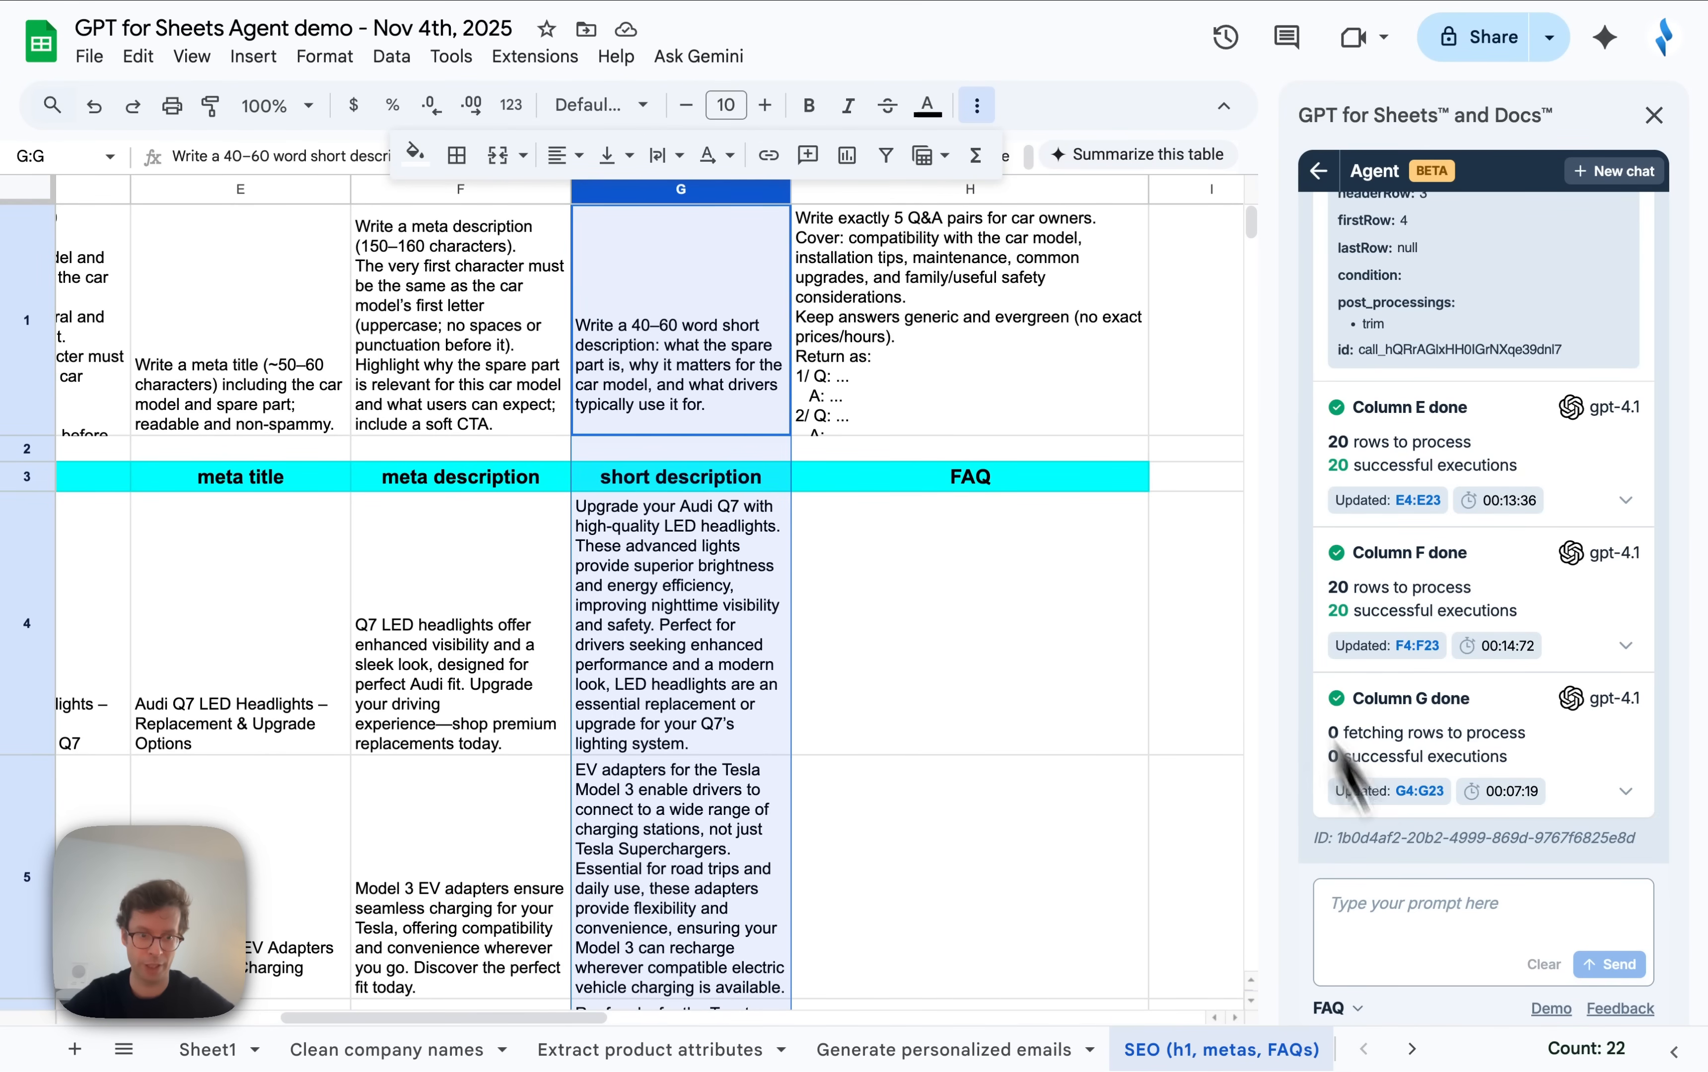
Try to make the agent continue with the remaining FAQ column by sending "resume" and retrying that request.
{"action": "left_click", "coordinate": [1454, 931]}
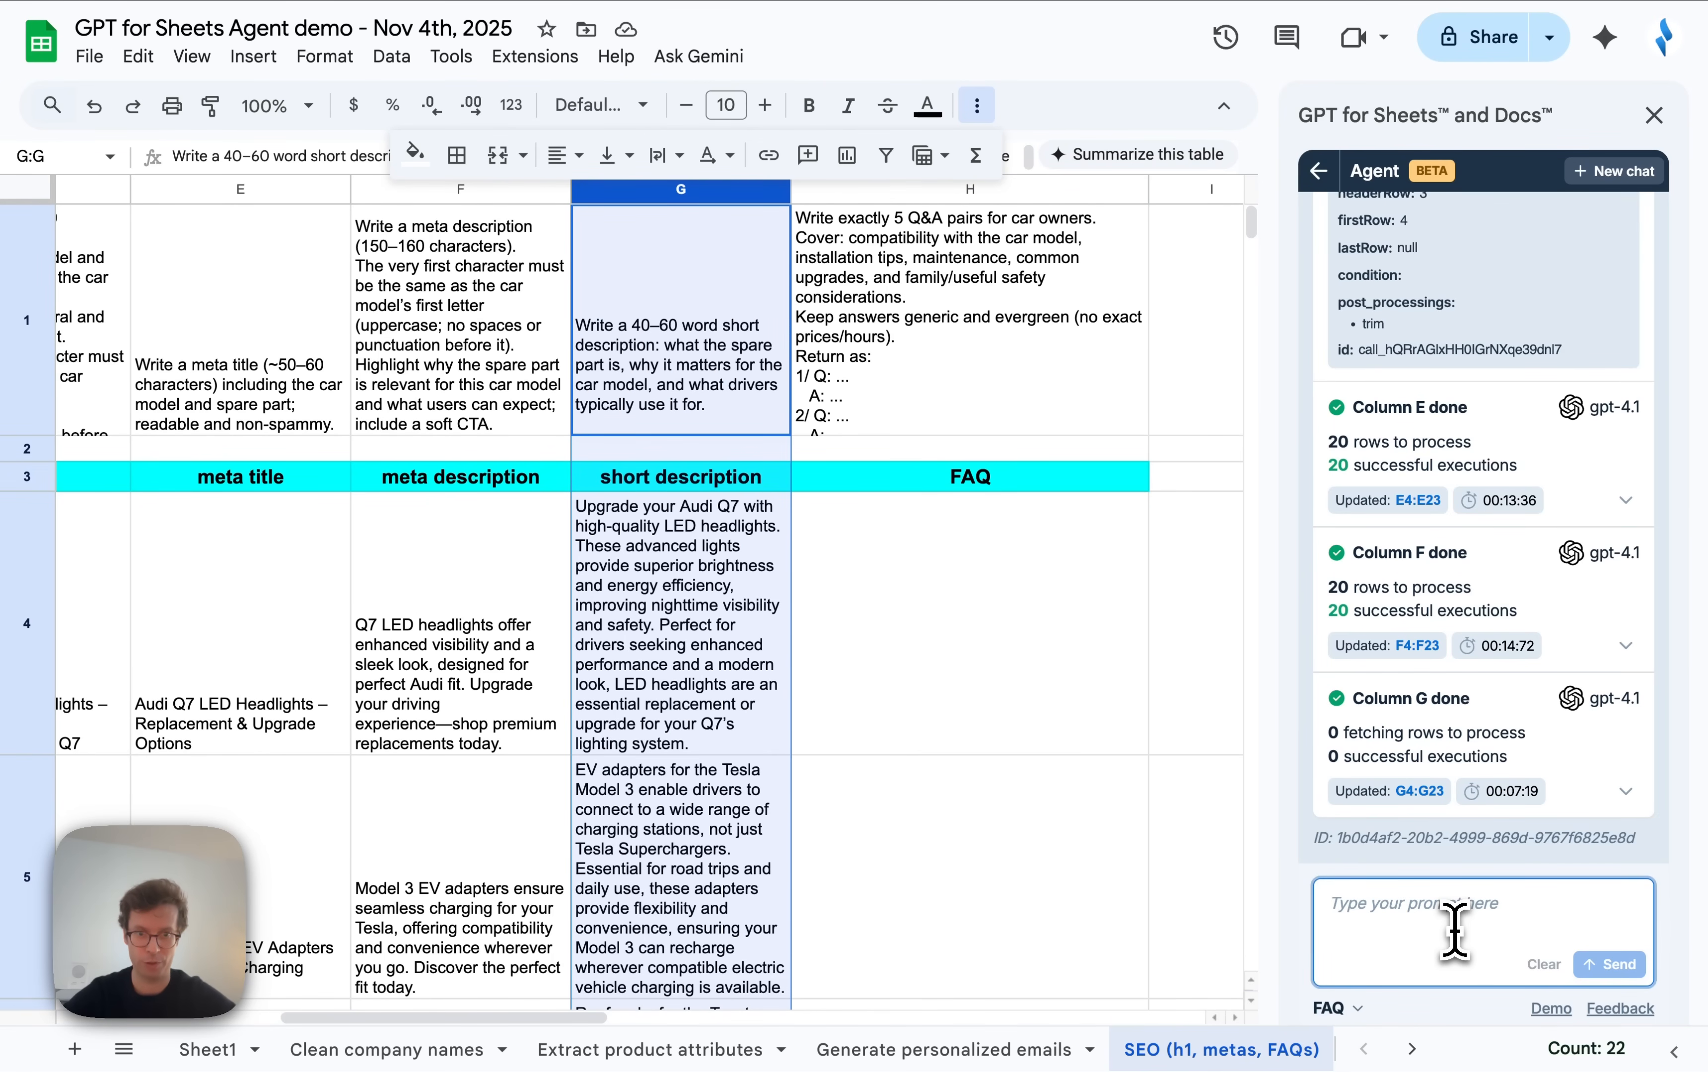
{"action": "type", "text": "resume"}
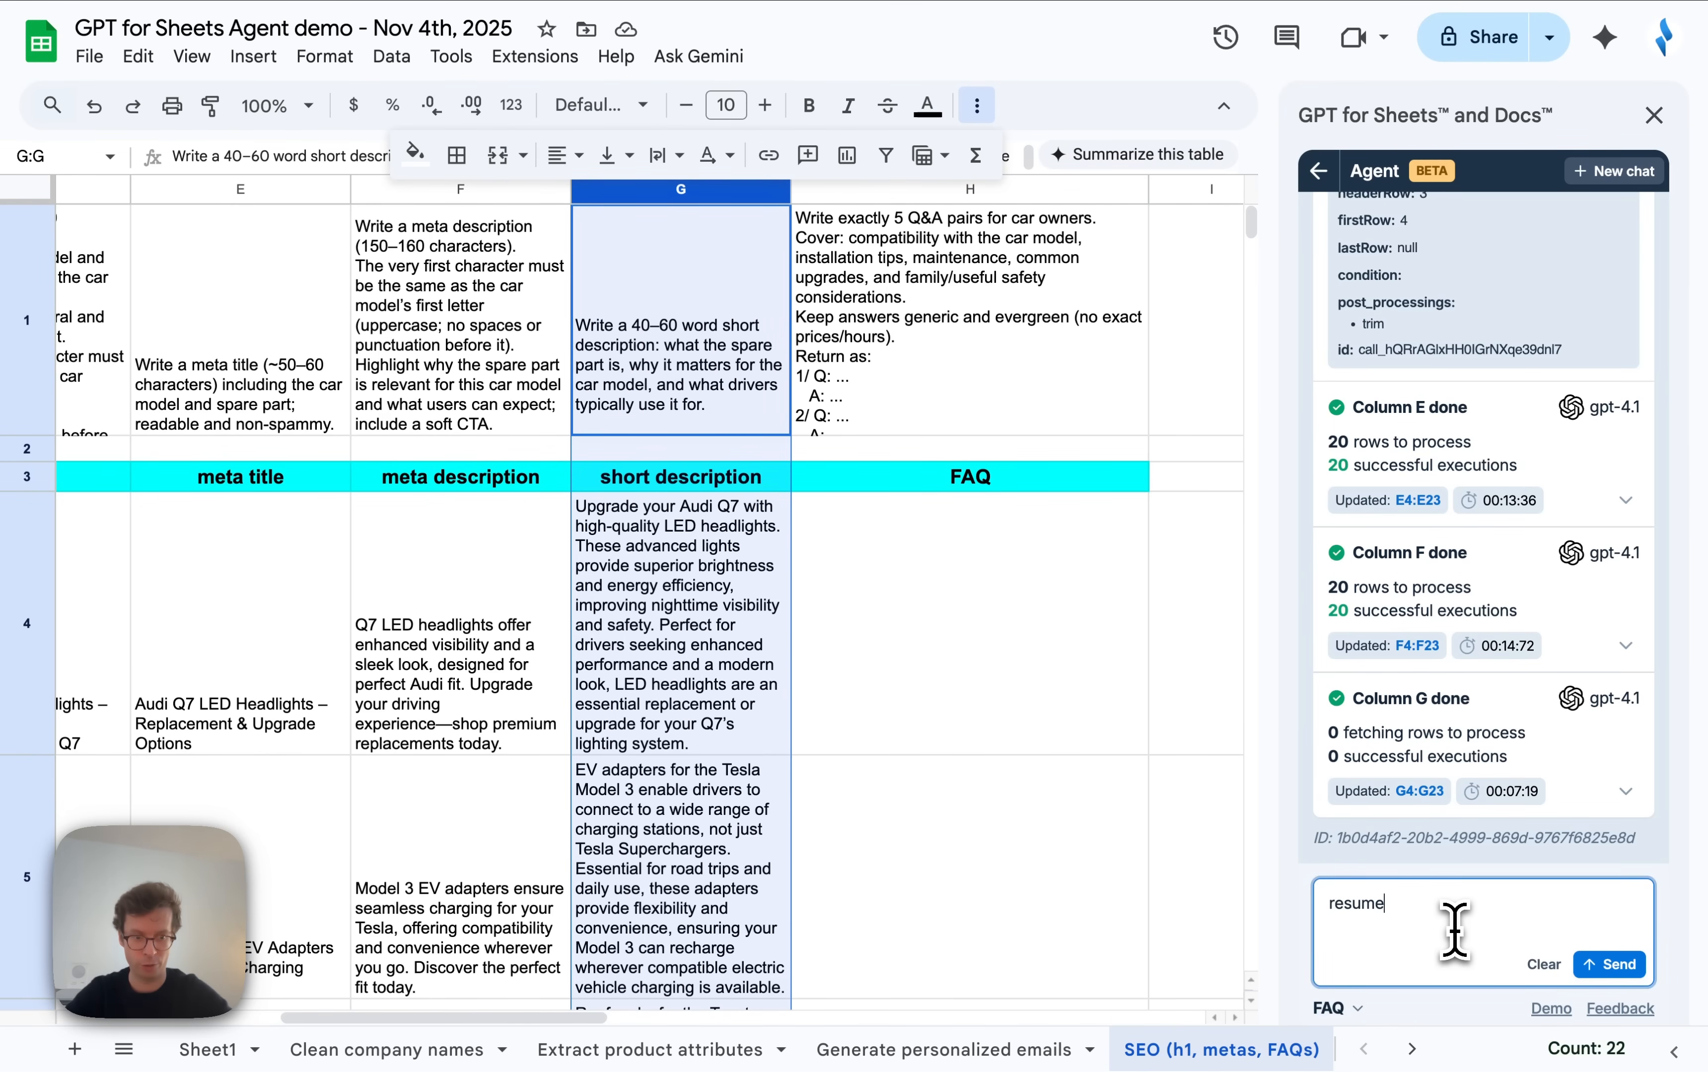
{"action": "key", "text": "Return"}
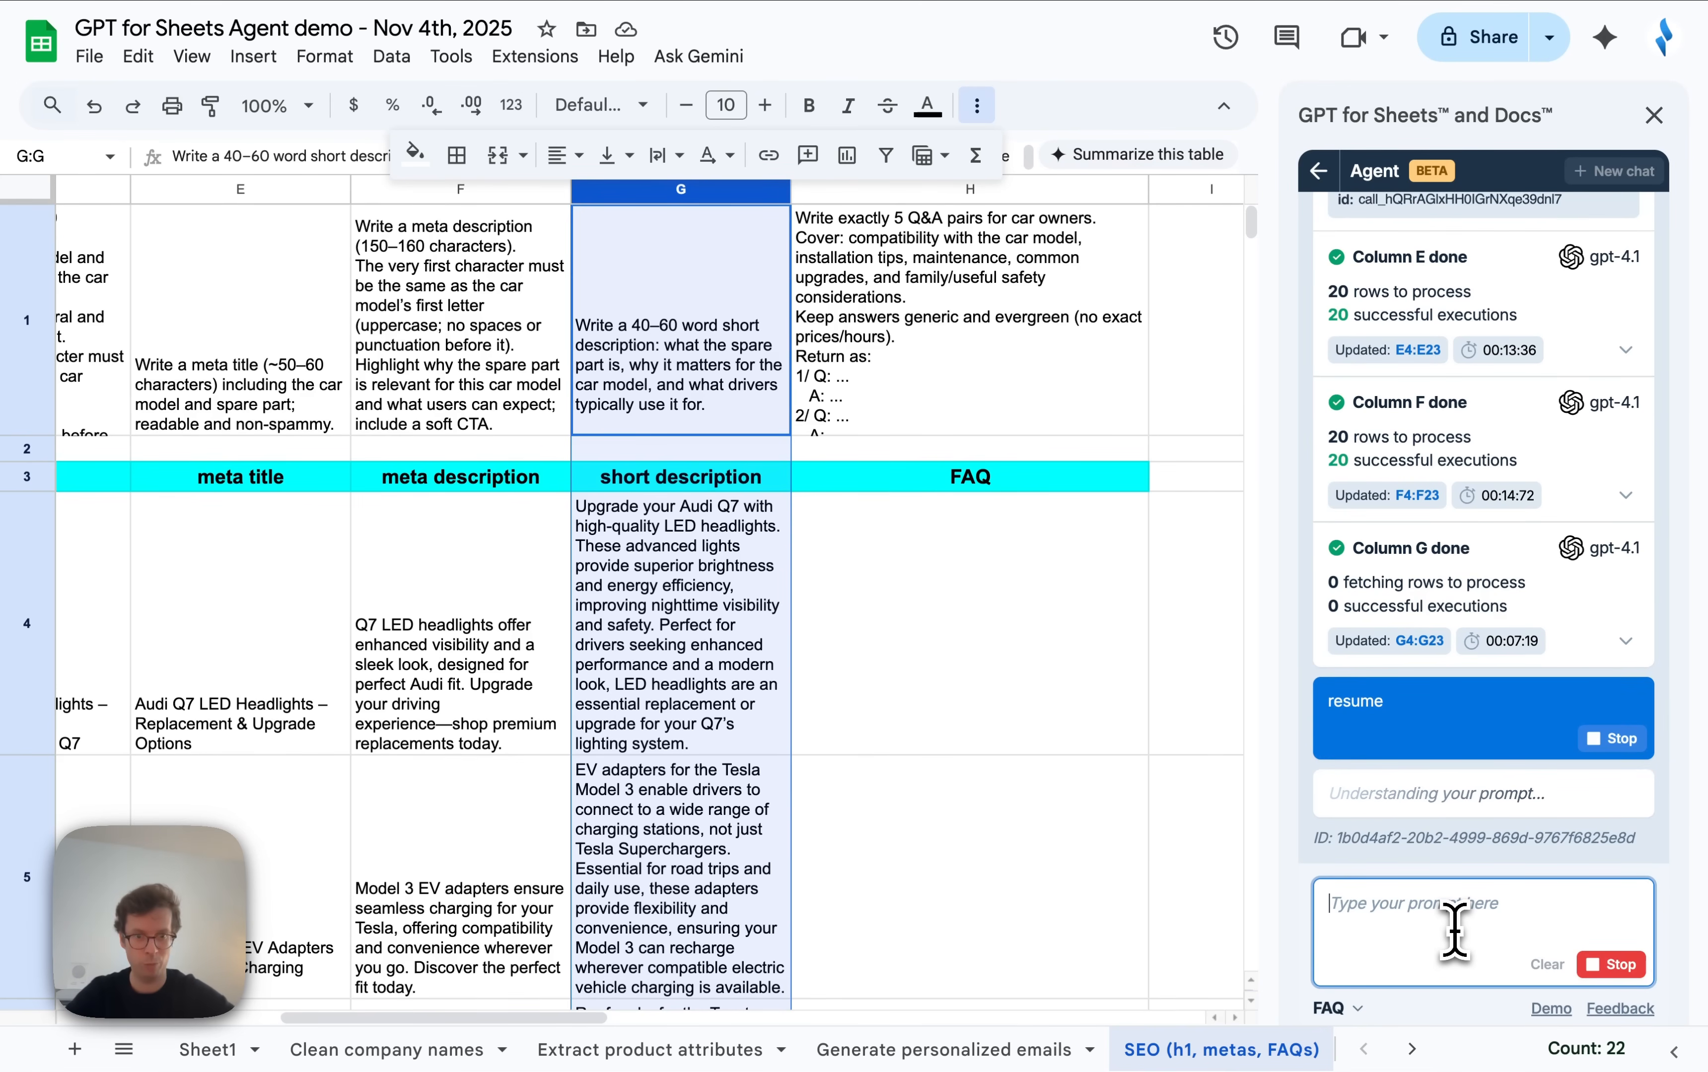
{"action": "scroll", "coordinate": [1513, 571], "scroll_direction": "up", "scroll_amount": 10}
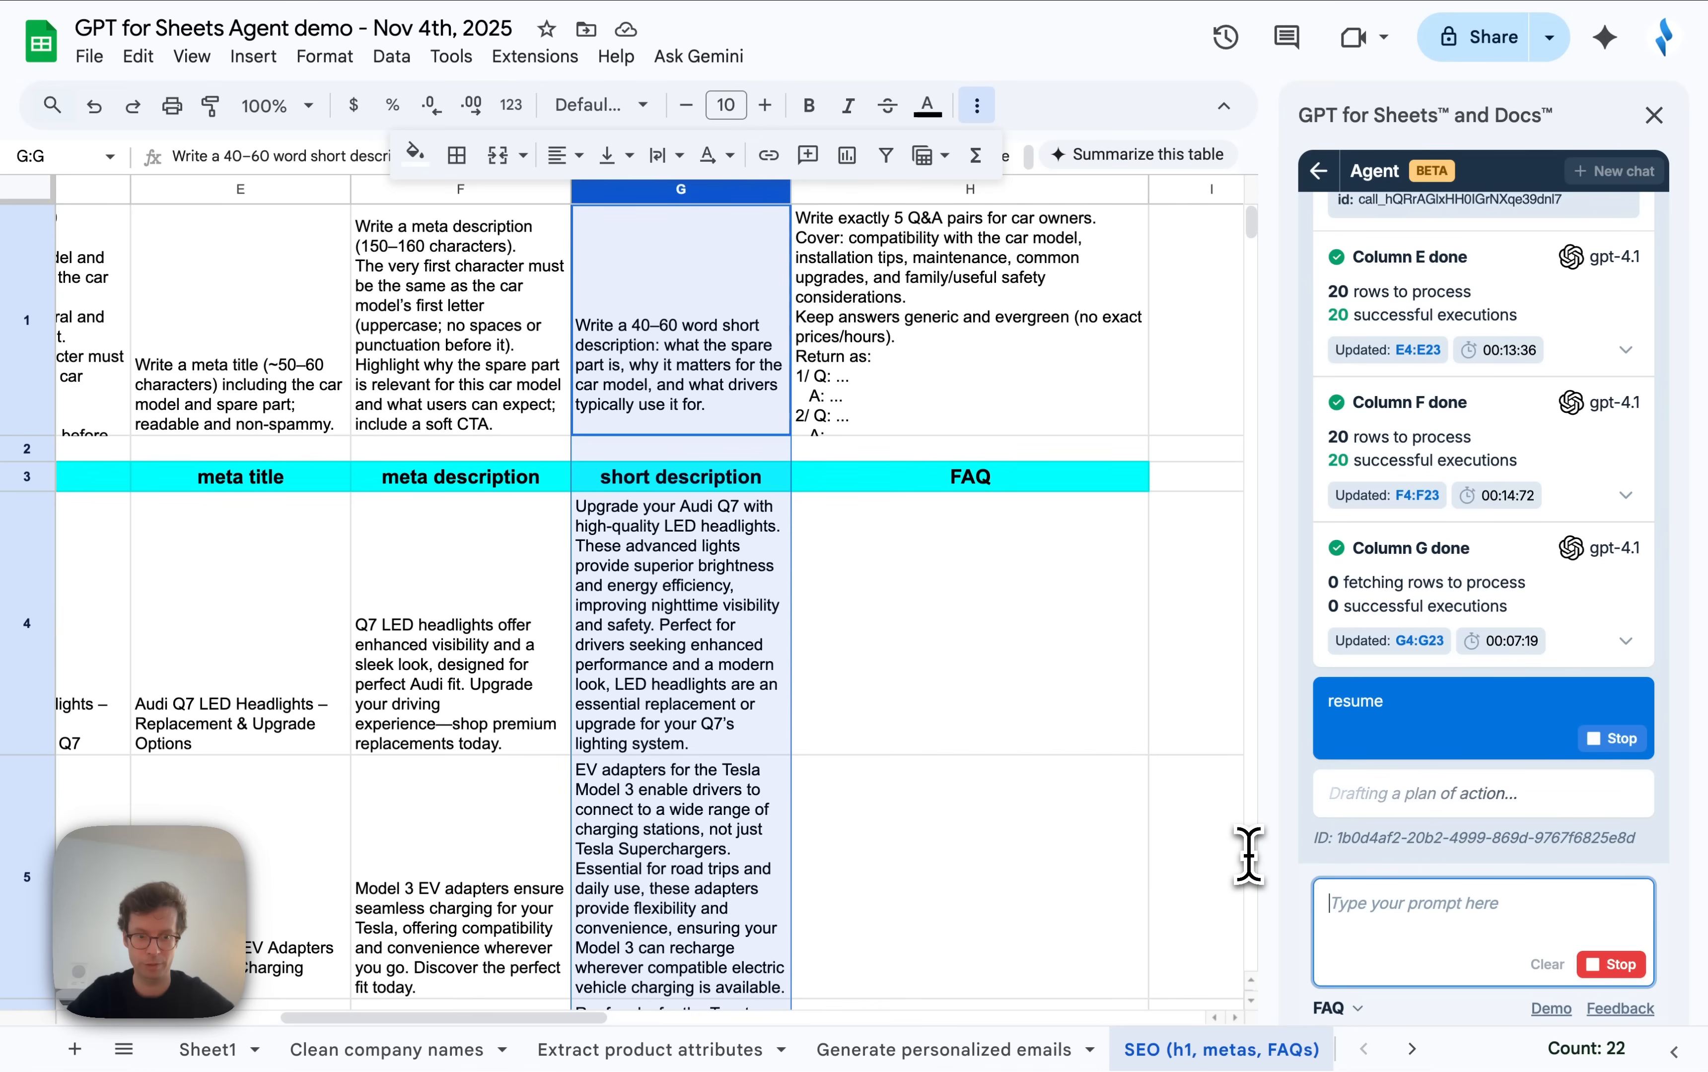
{"action": "scroll", "coordinate": [1206, 837], "scroll_direction": "down", "scroll_amount": 2}
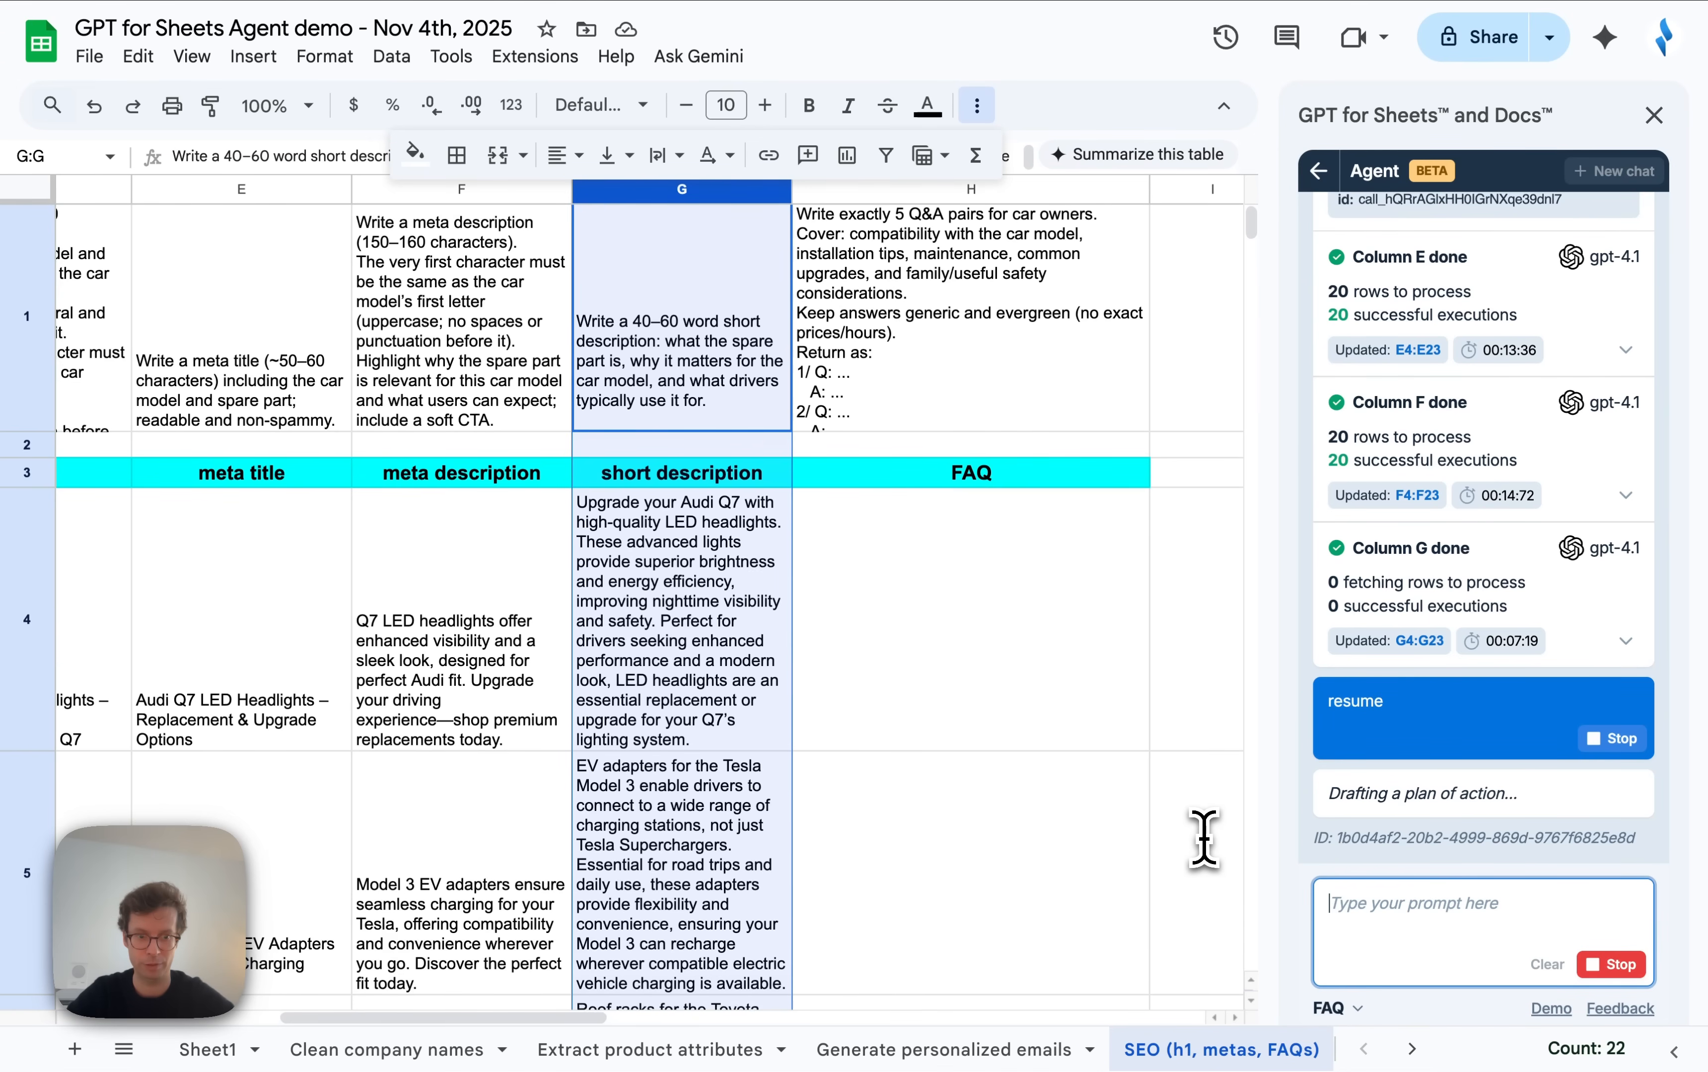
{"action": "scroll", "coordinate": [1203, 839], "scroll_direction": "down", "scroll_amount": 3}
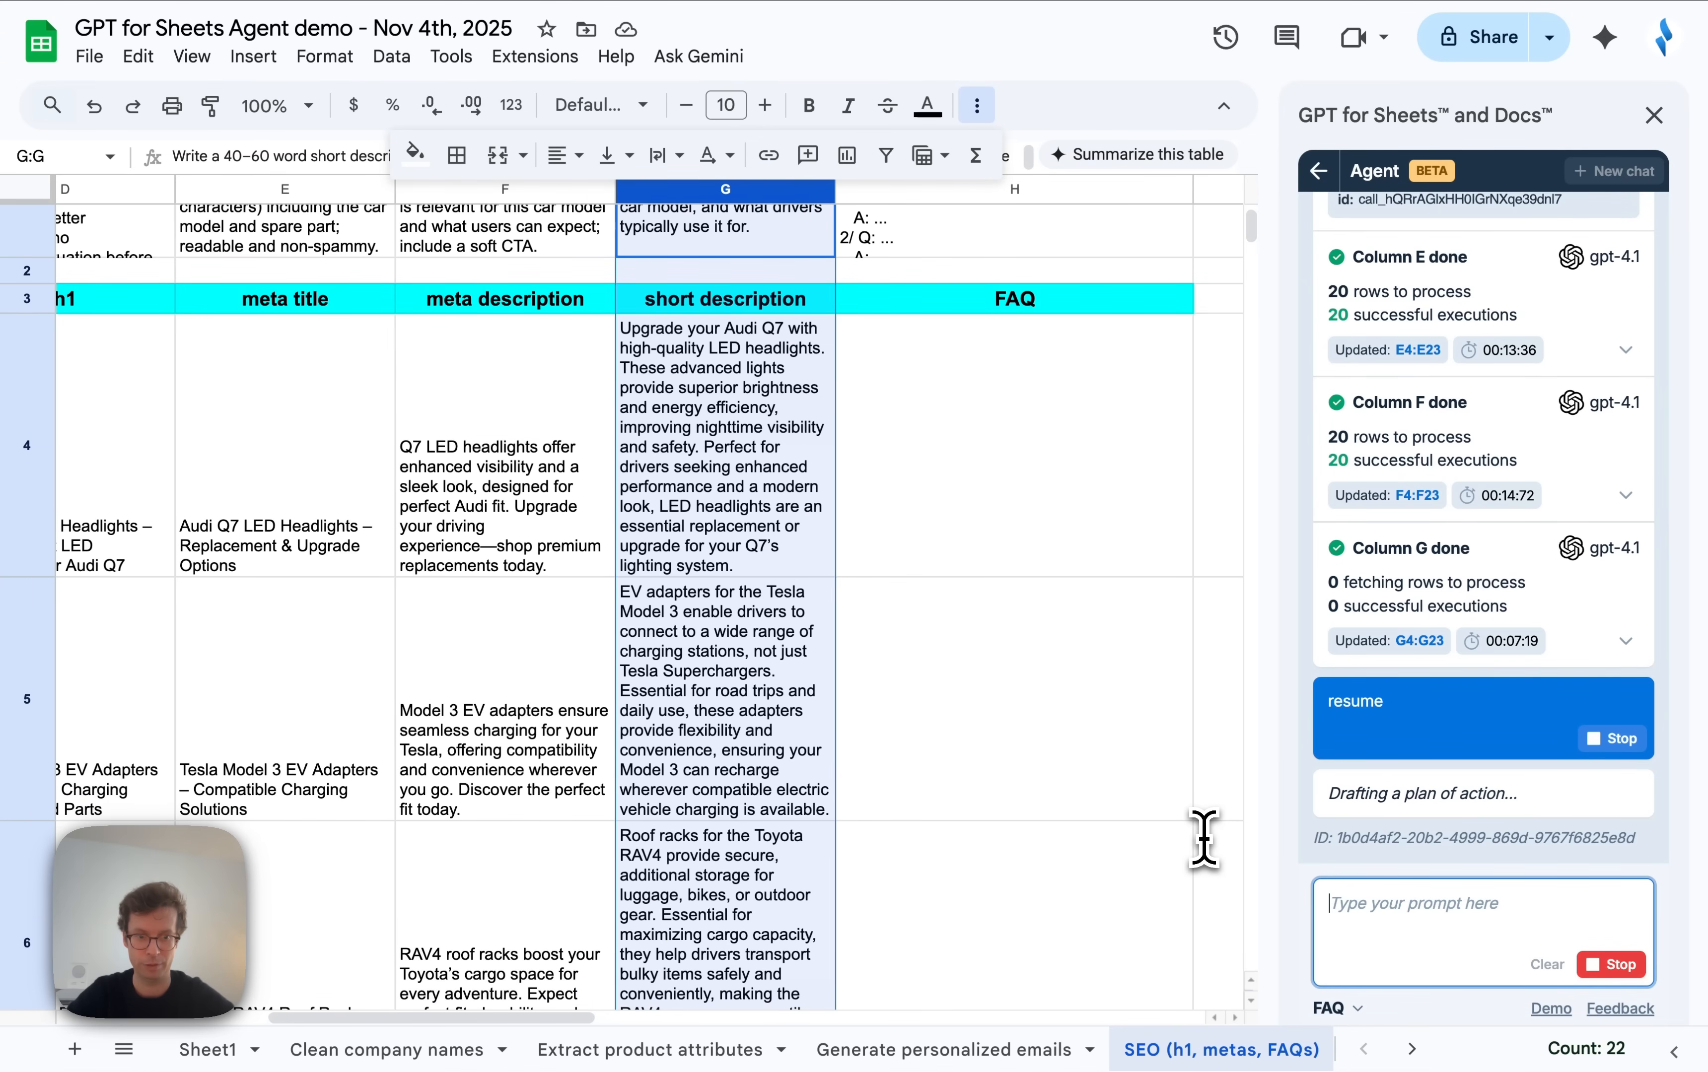
{"action": "scroll", "coordinate": [1203, 839], "scroll_direction": "down", "scroll_amount": 1}
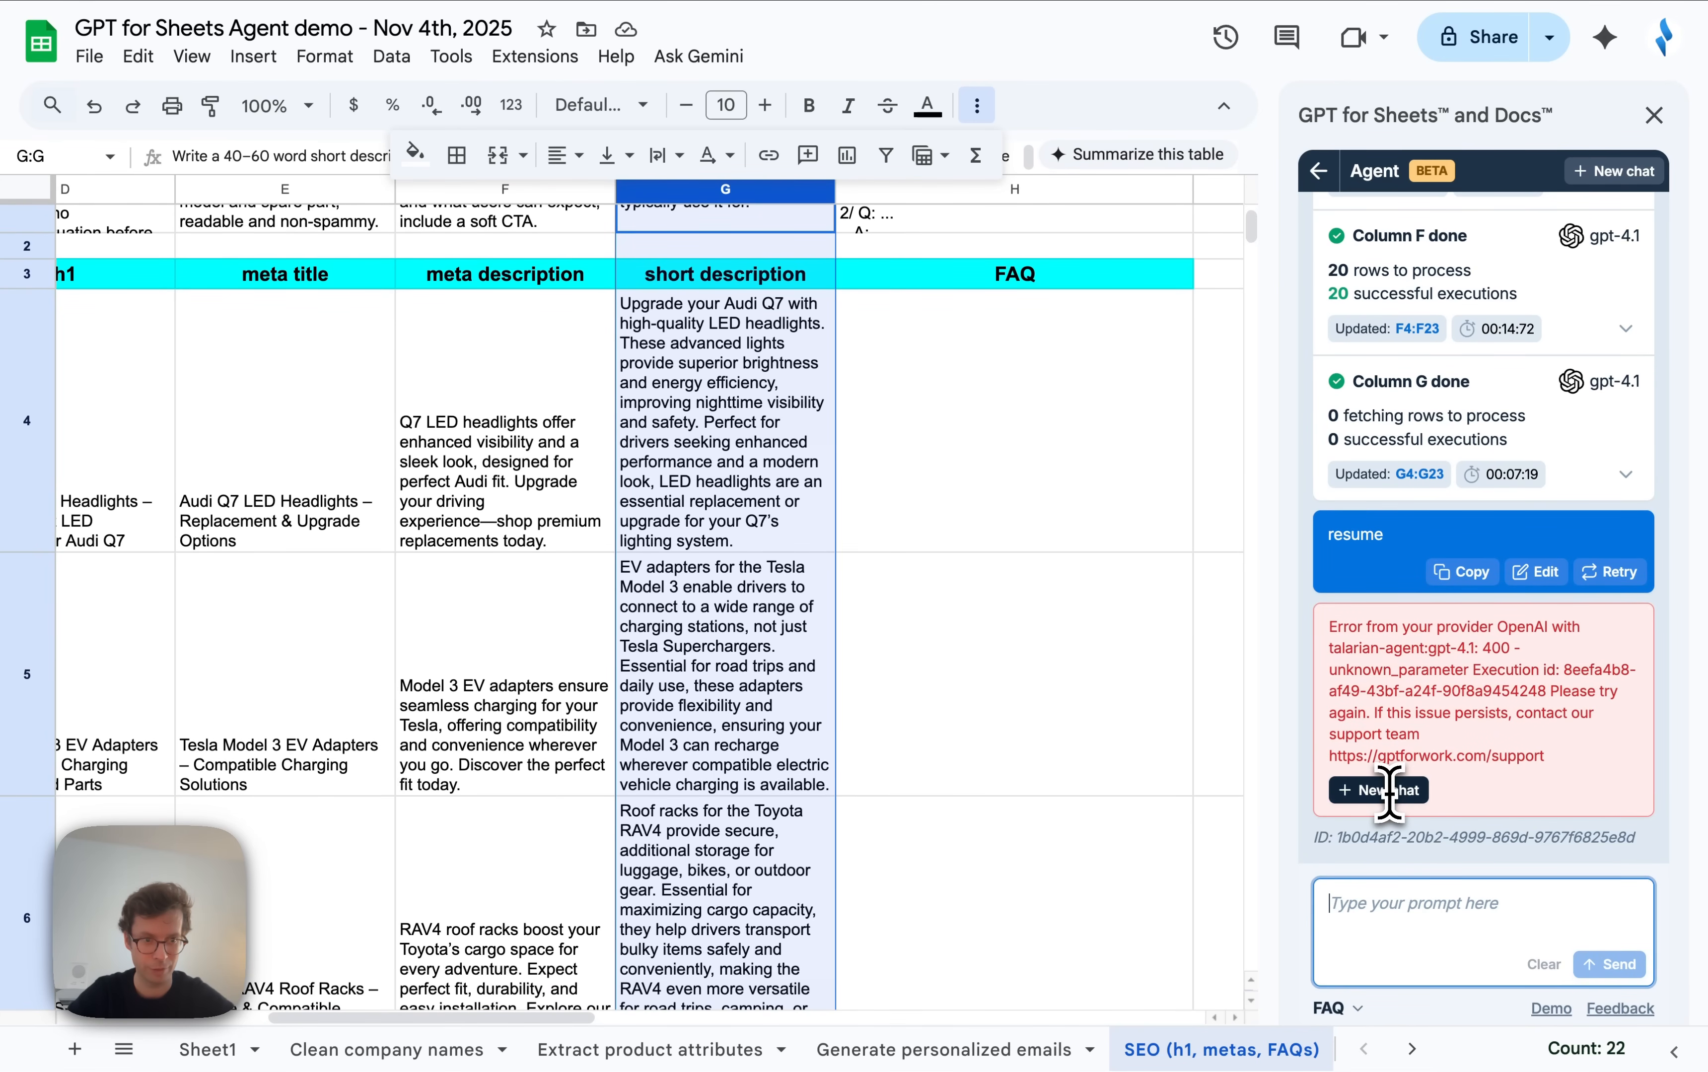
{"action": "left_click", "coordinate": [1609, 571]}
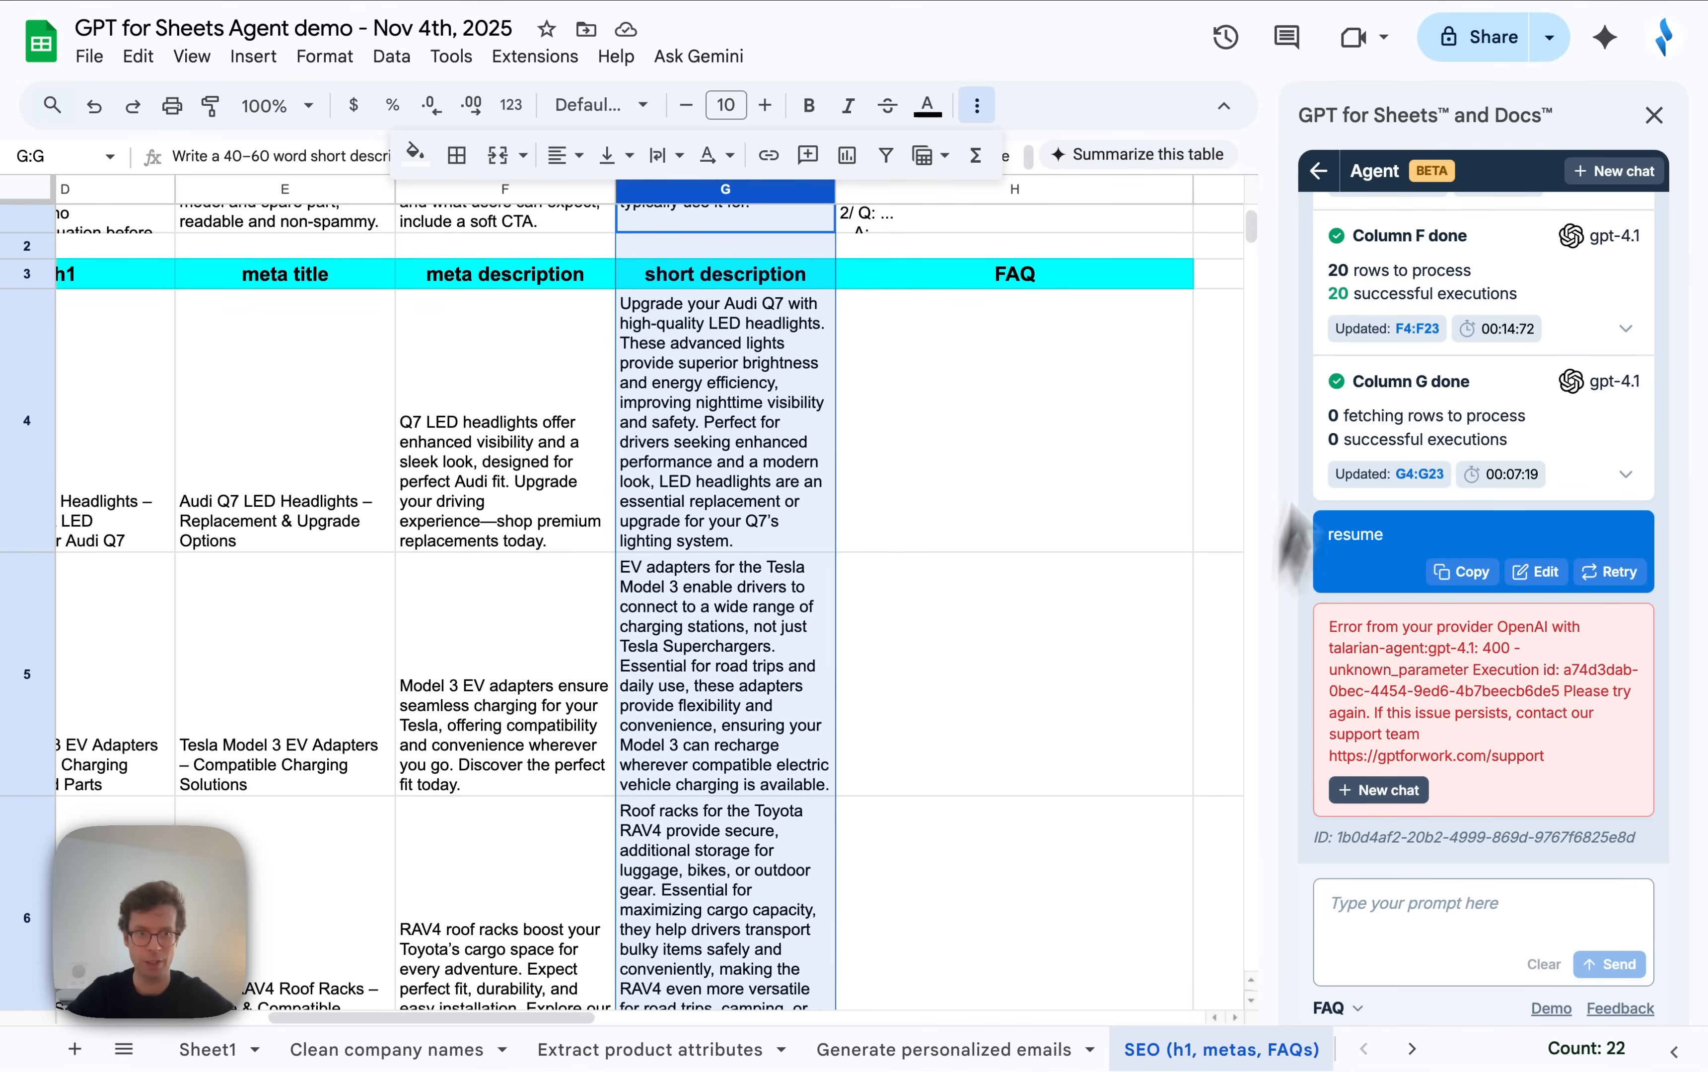
Start a new agent chat and load the E-commerce example.
{"action": "left_click", "coordinate": [1620, 176]}
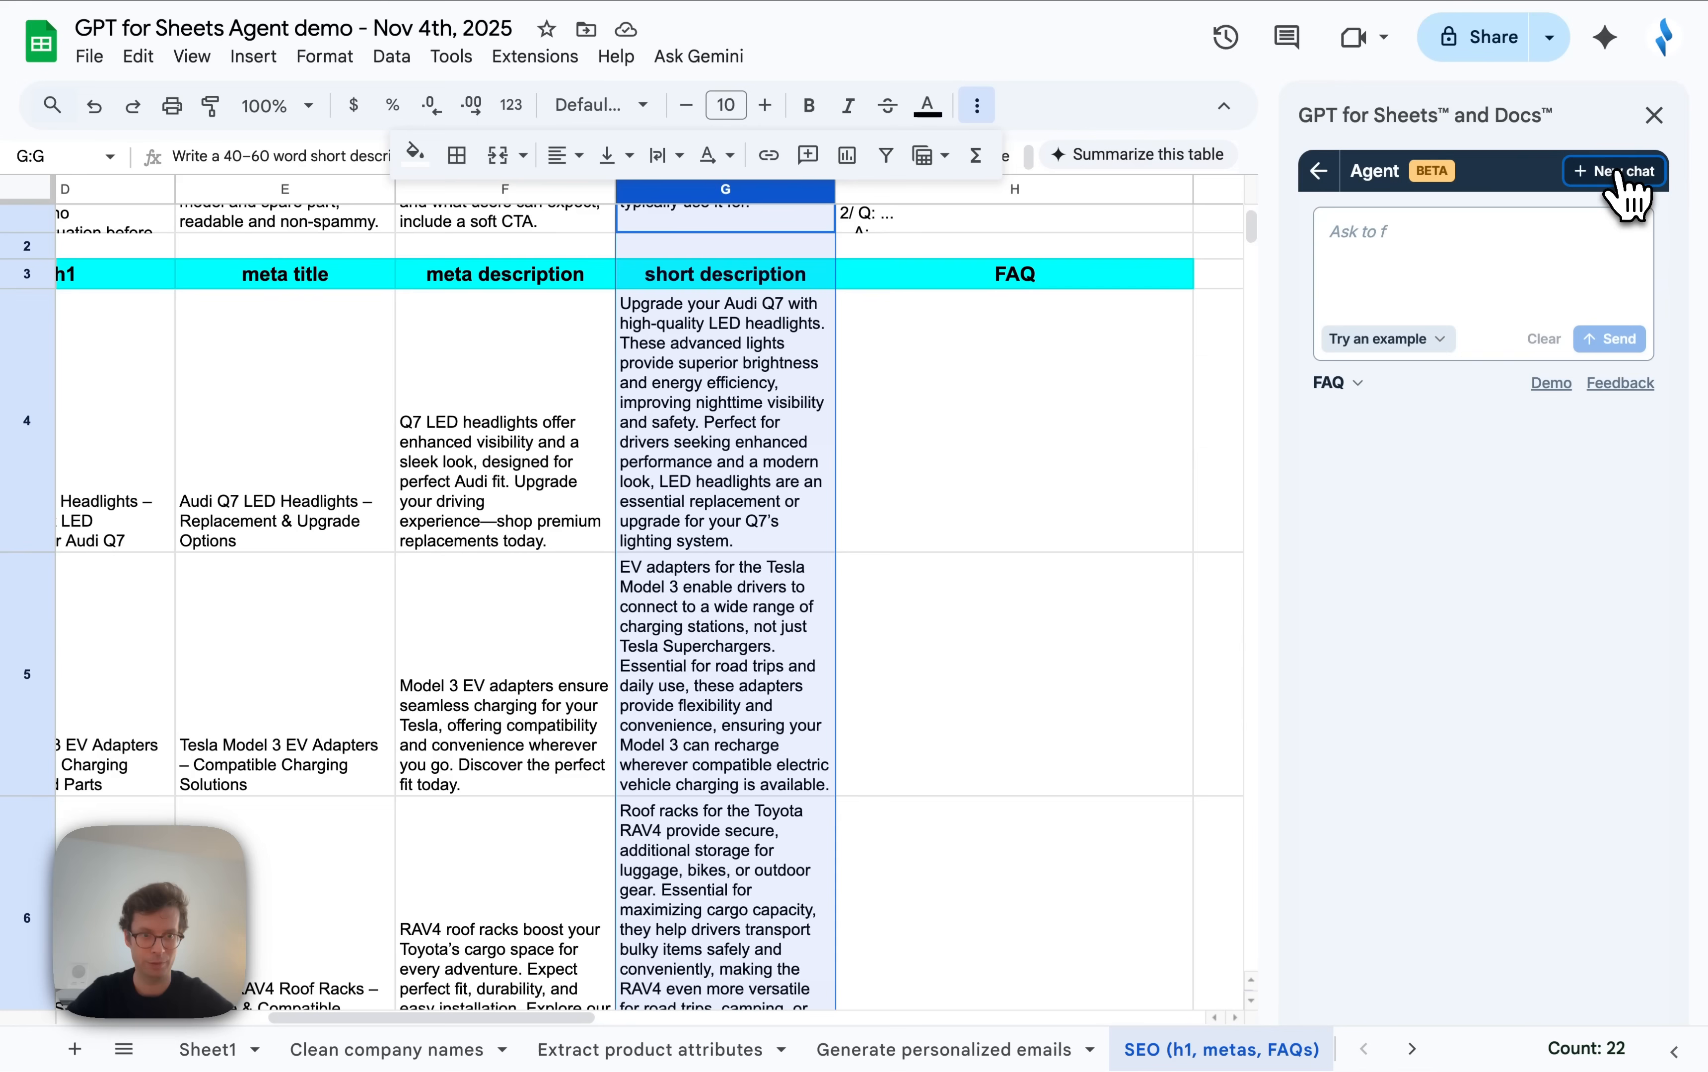
{"action": "left_click", "coordinate": [1406, 342]}
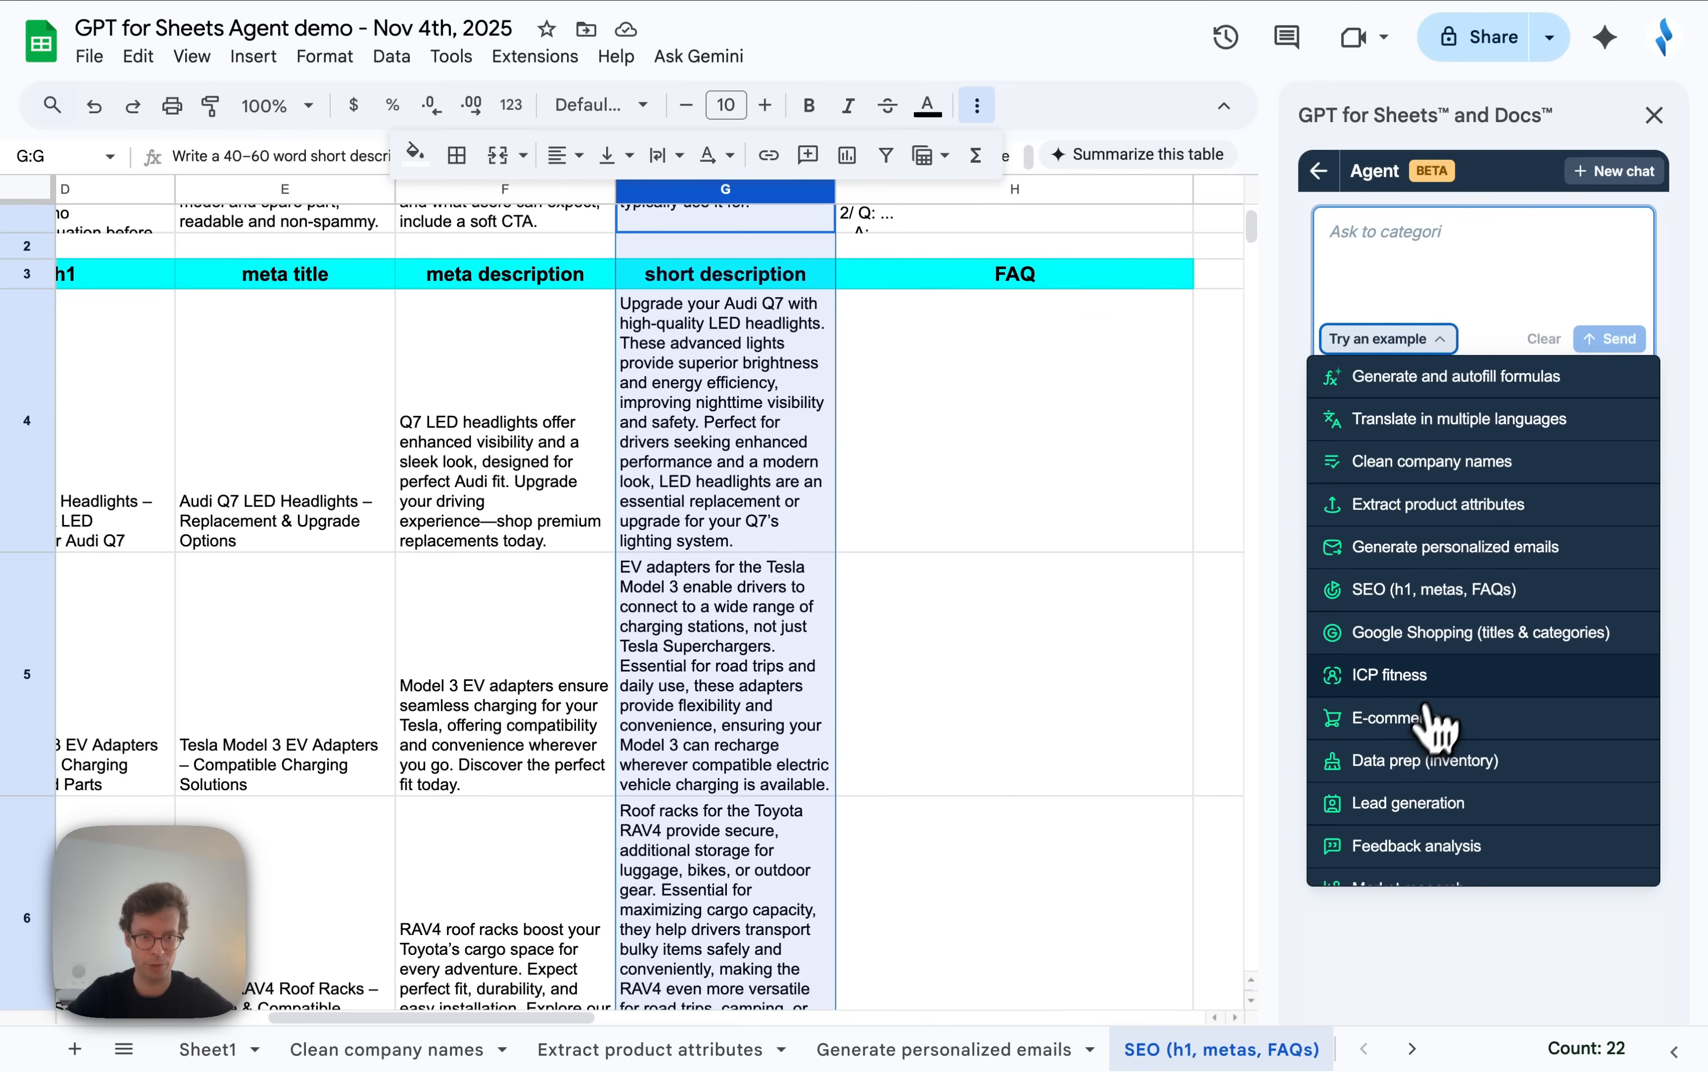
{"action": "left_click", "coordinate": [1417, 718]}
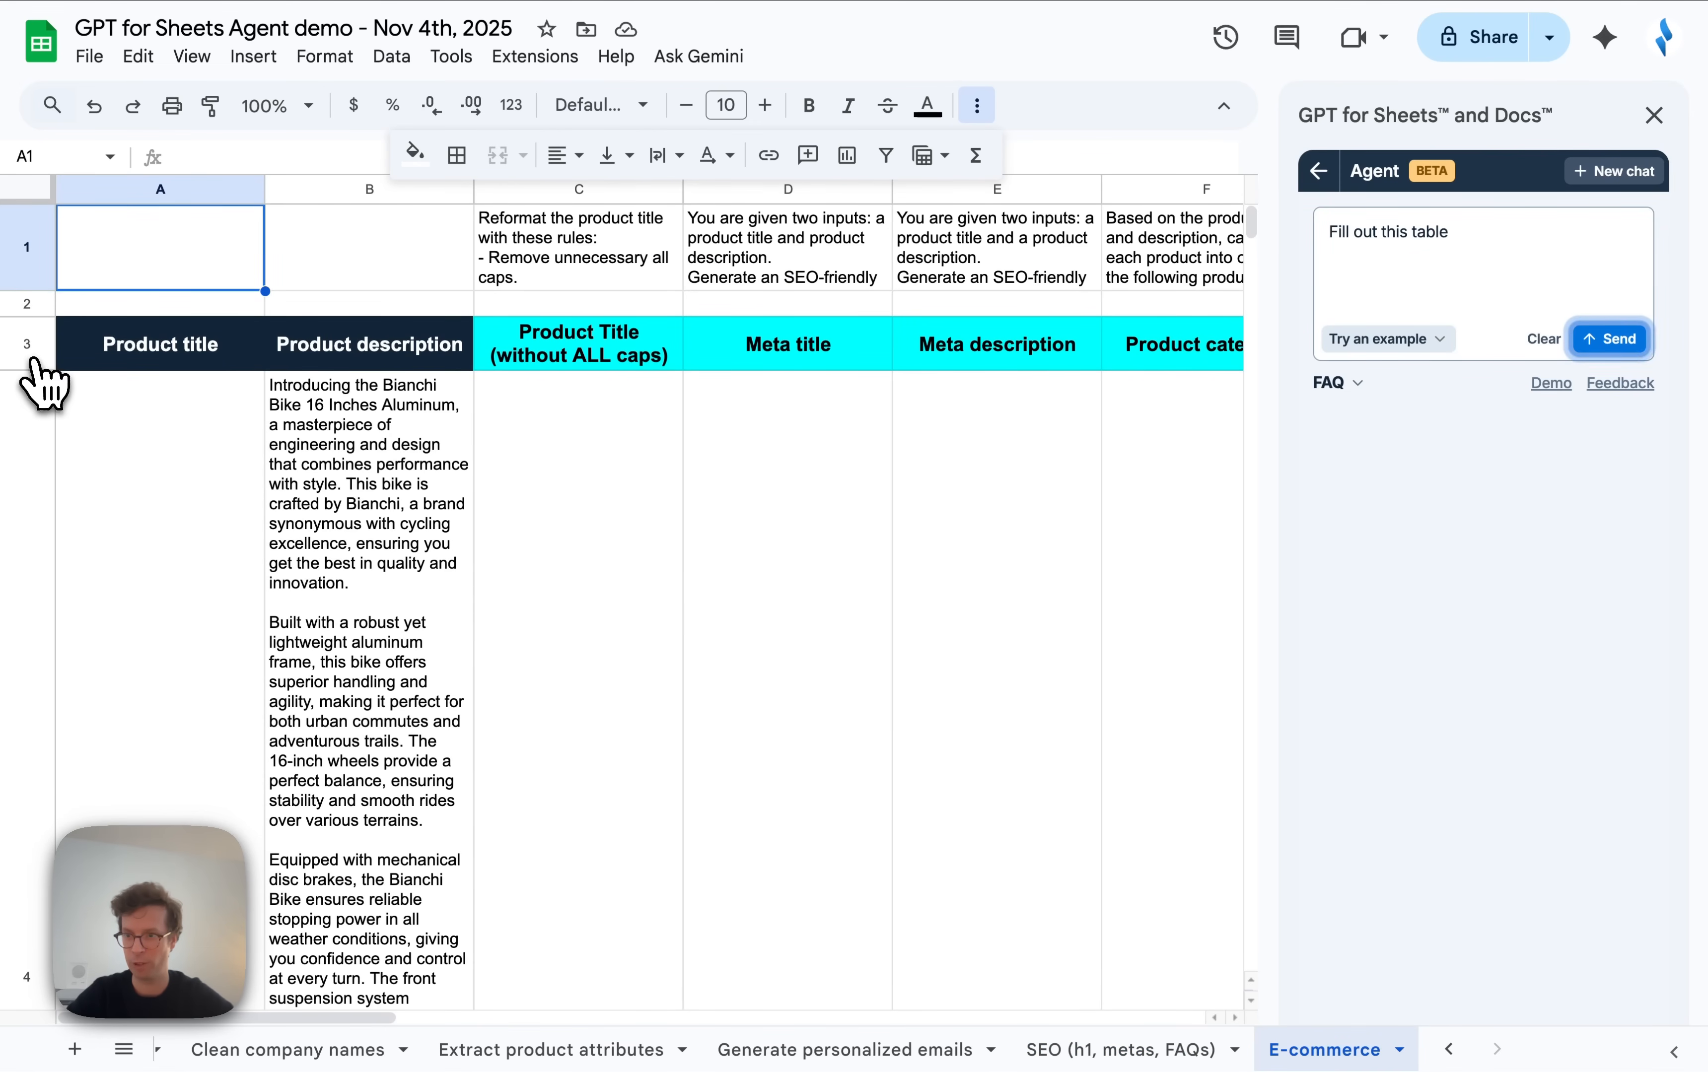
Resize product rows 4 to 23 to a height of 21 pixels.
{"action": "left_click", "coordinate": [27, 411]}
{"action": "key", "text": "ctrl+shift+Down"}
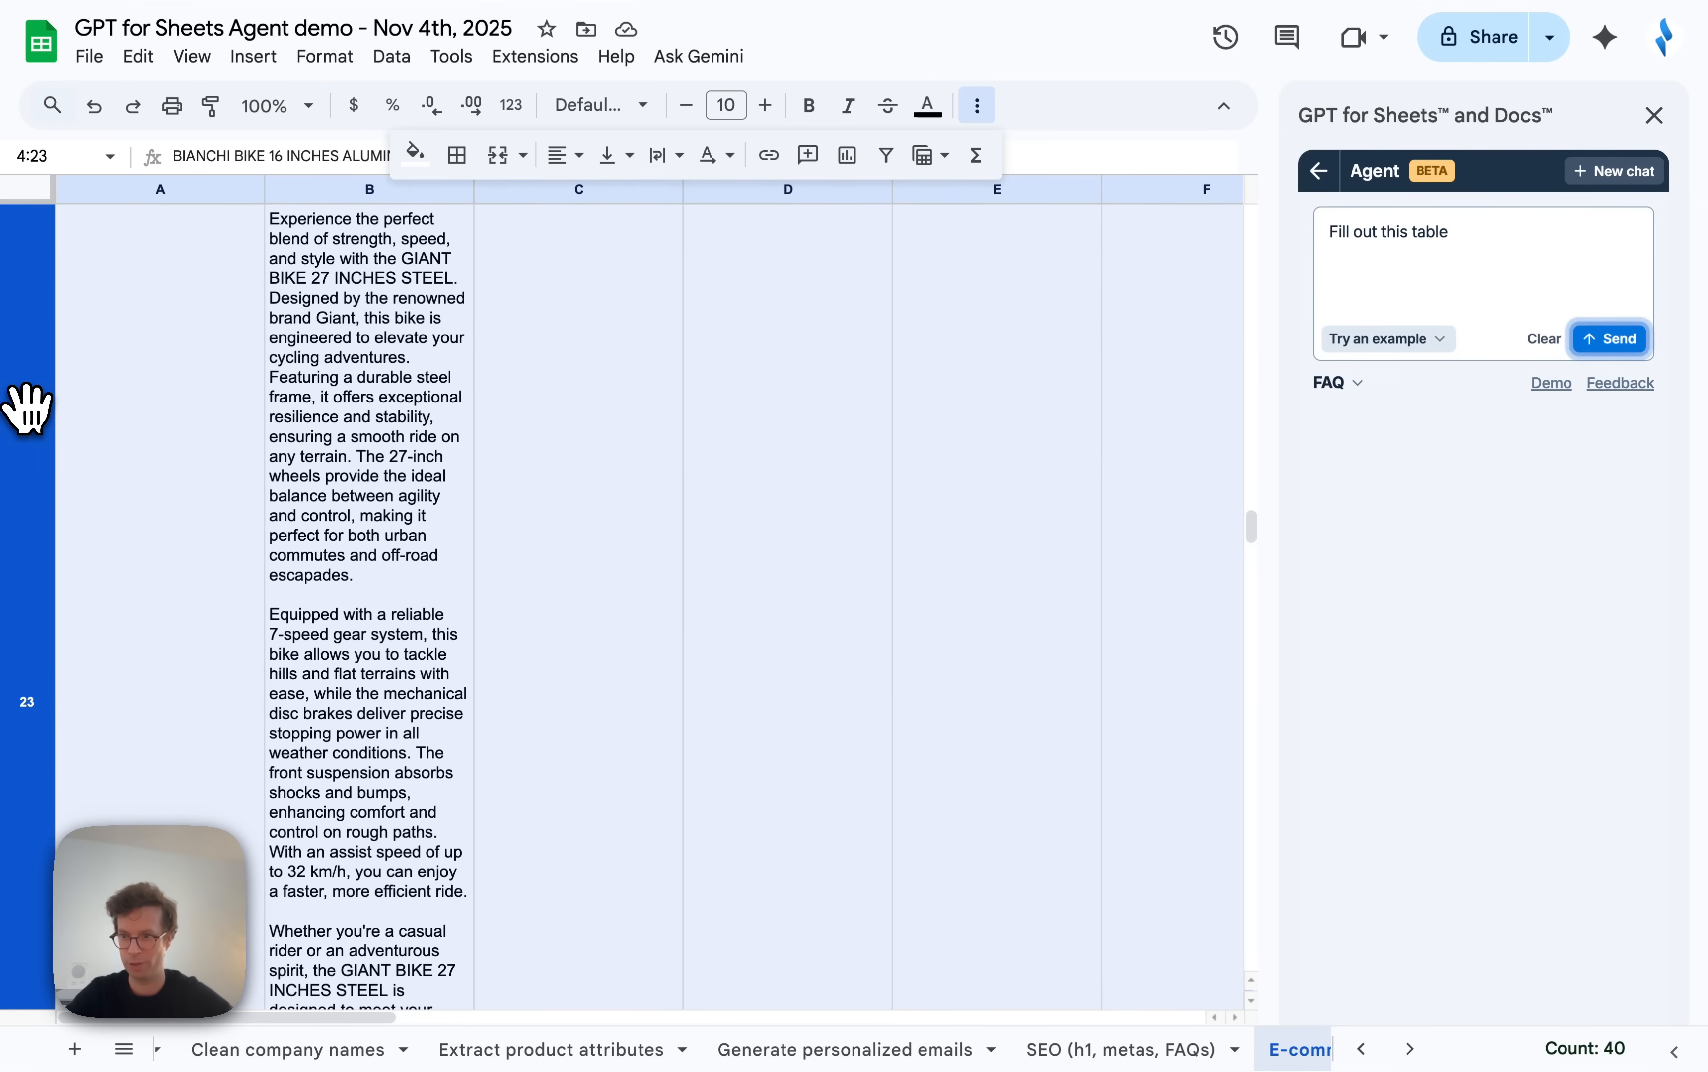
{"action": "right_click", "coordinate": [11, 454]}
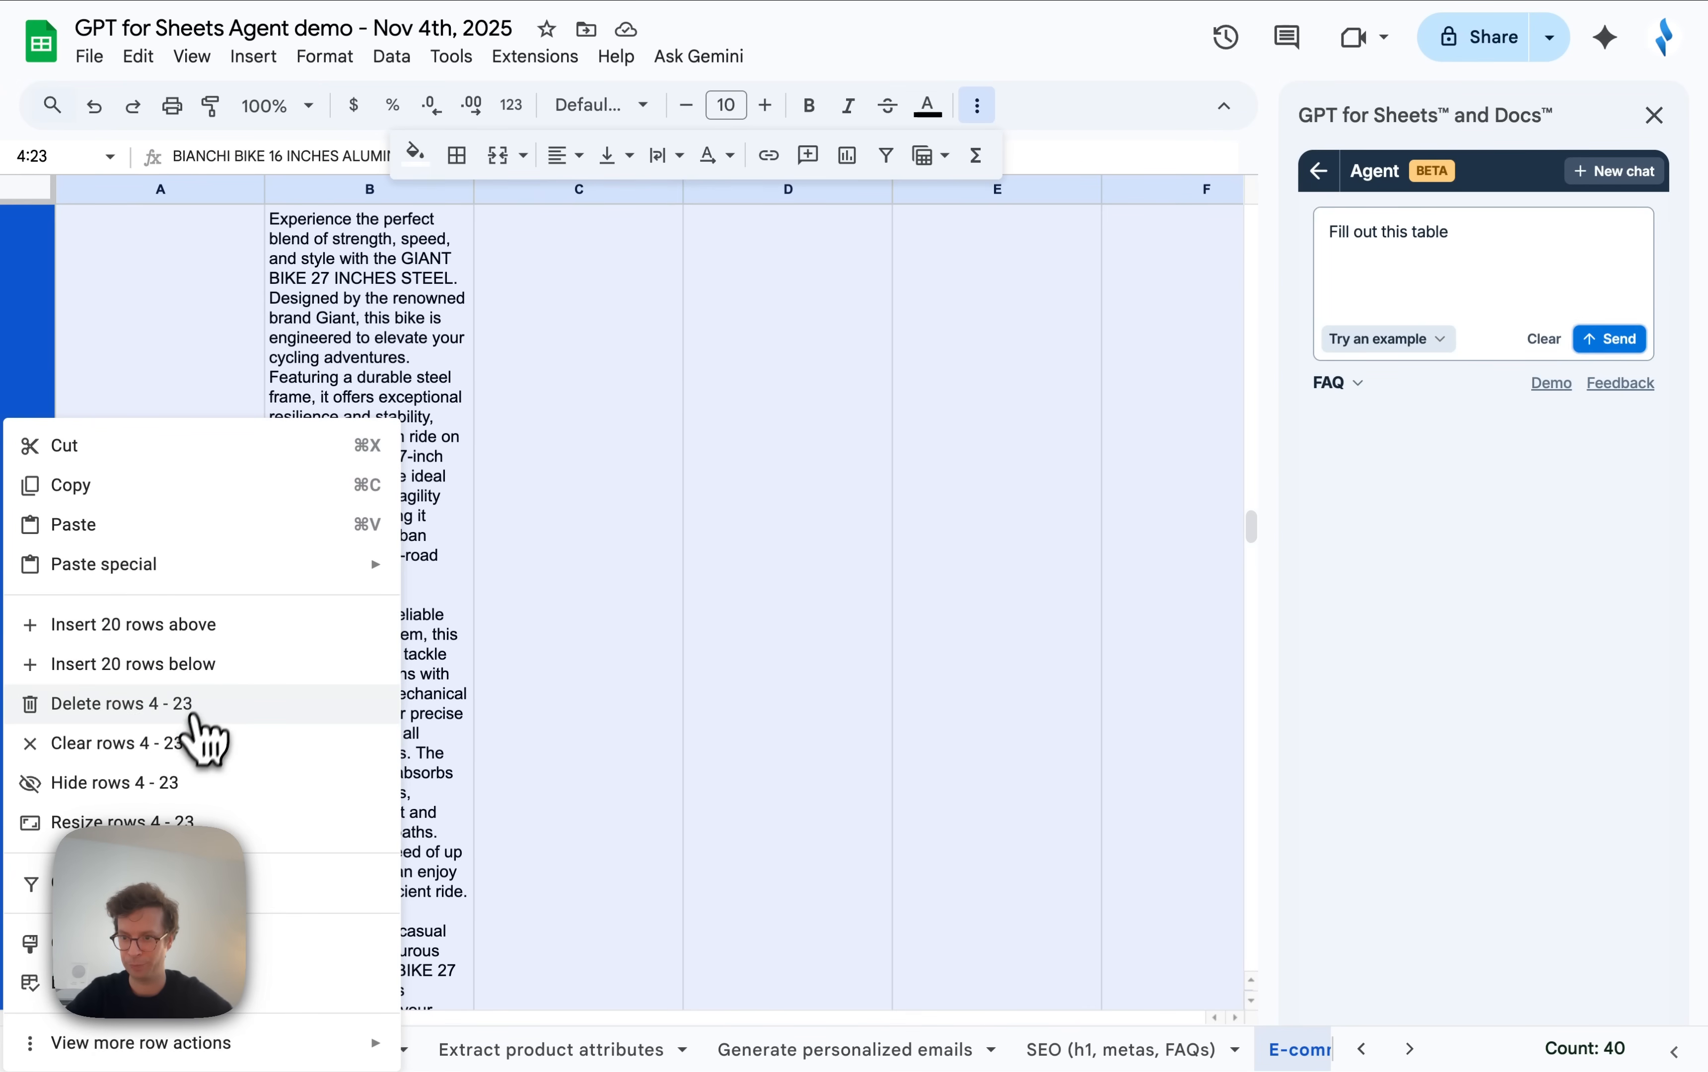
{"action": "left_click", "coordinate": [152, 820]}
{"action": "double_click", "coordinate": [798, 525]}
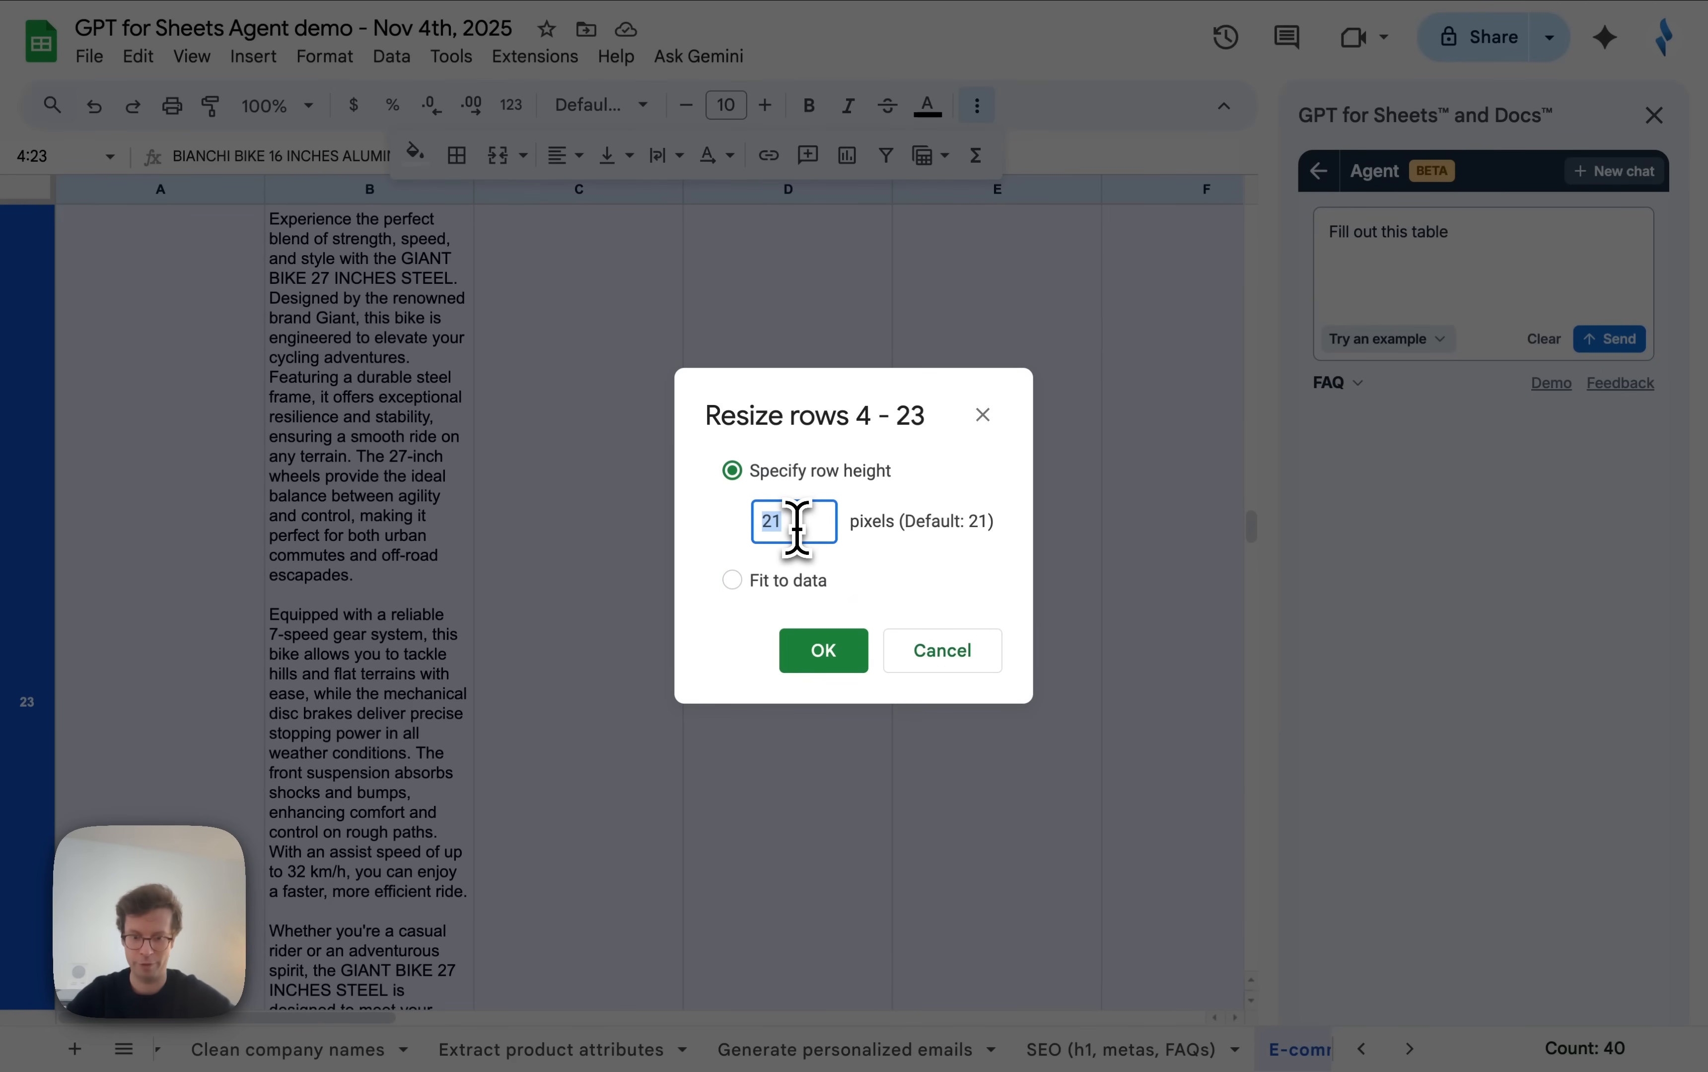
{"action": "key", "text": "Return"}
{"action": "scroll", "coordinate": [980, 507], "scroll_direction": "up", "scroll_amount": 15}
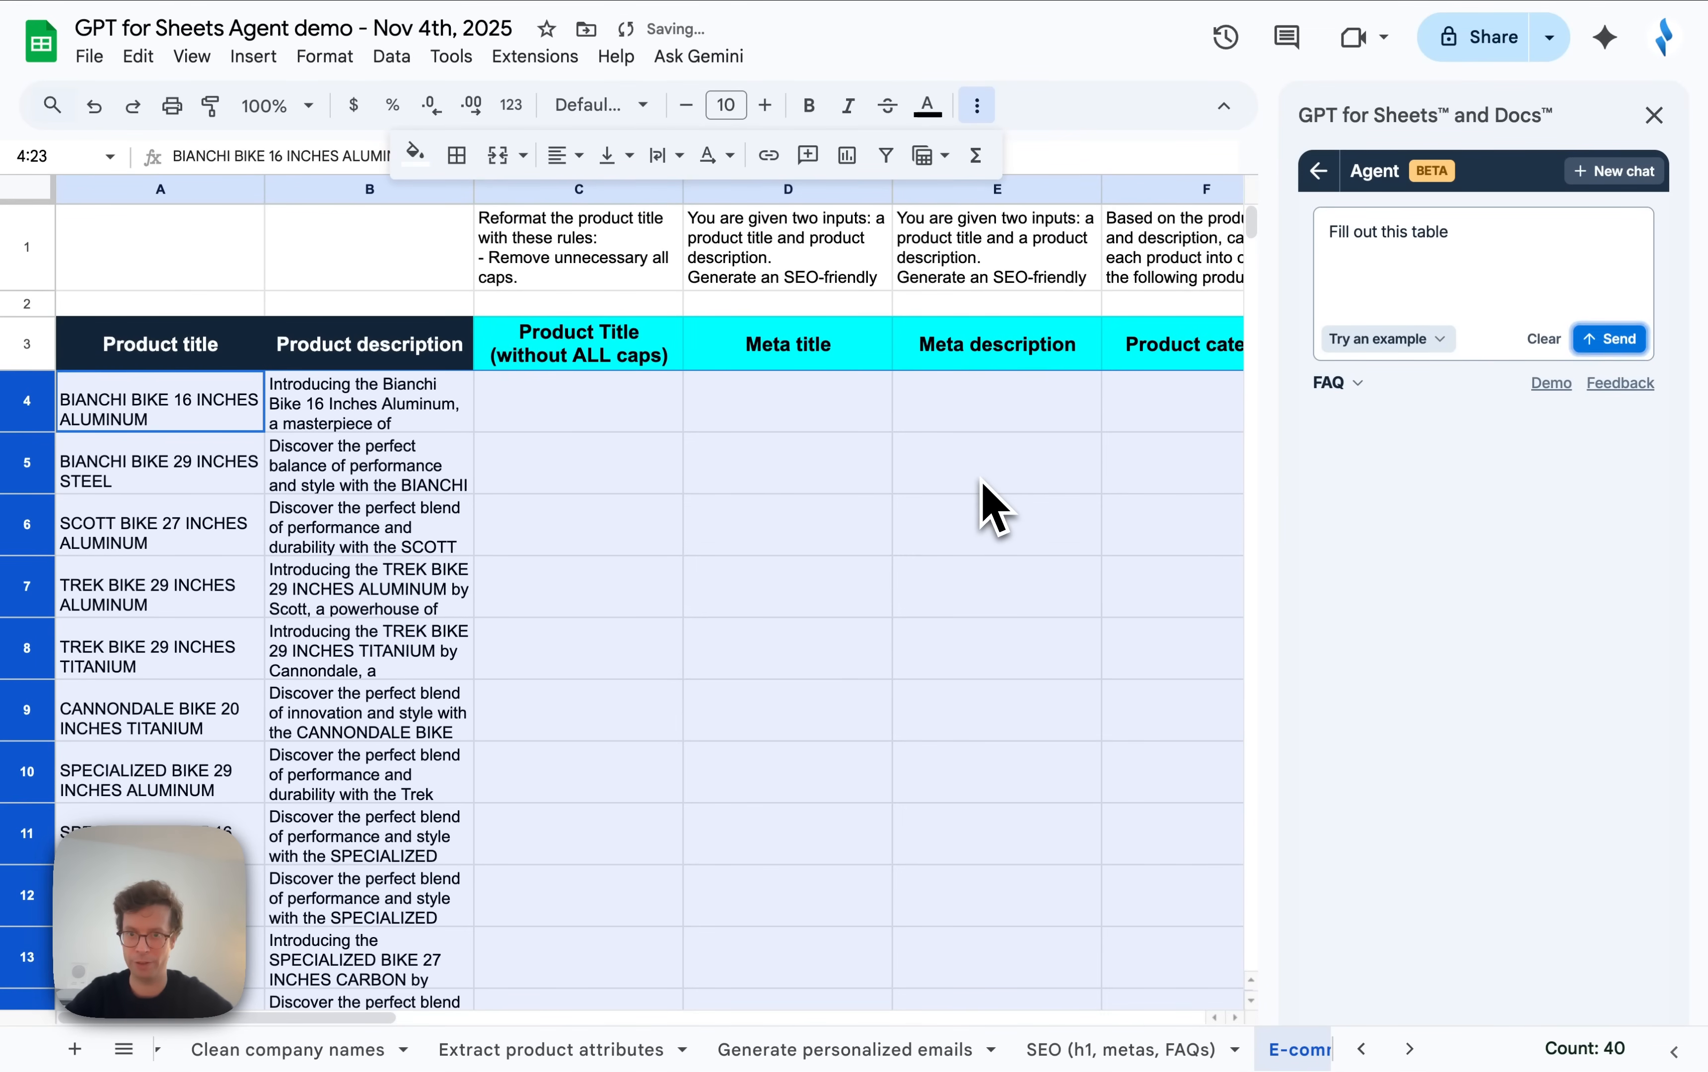
Increase the height of row 1 to expose more of the instructions for columns C to I, and look across them.
{"action": "left_click", "coordinate": [536, 269]}
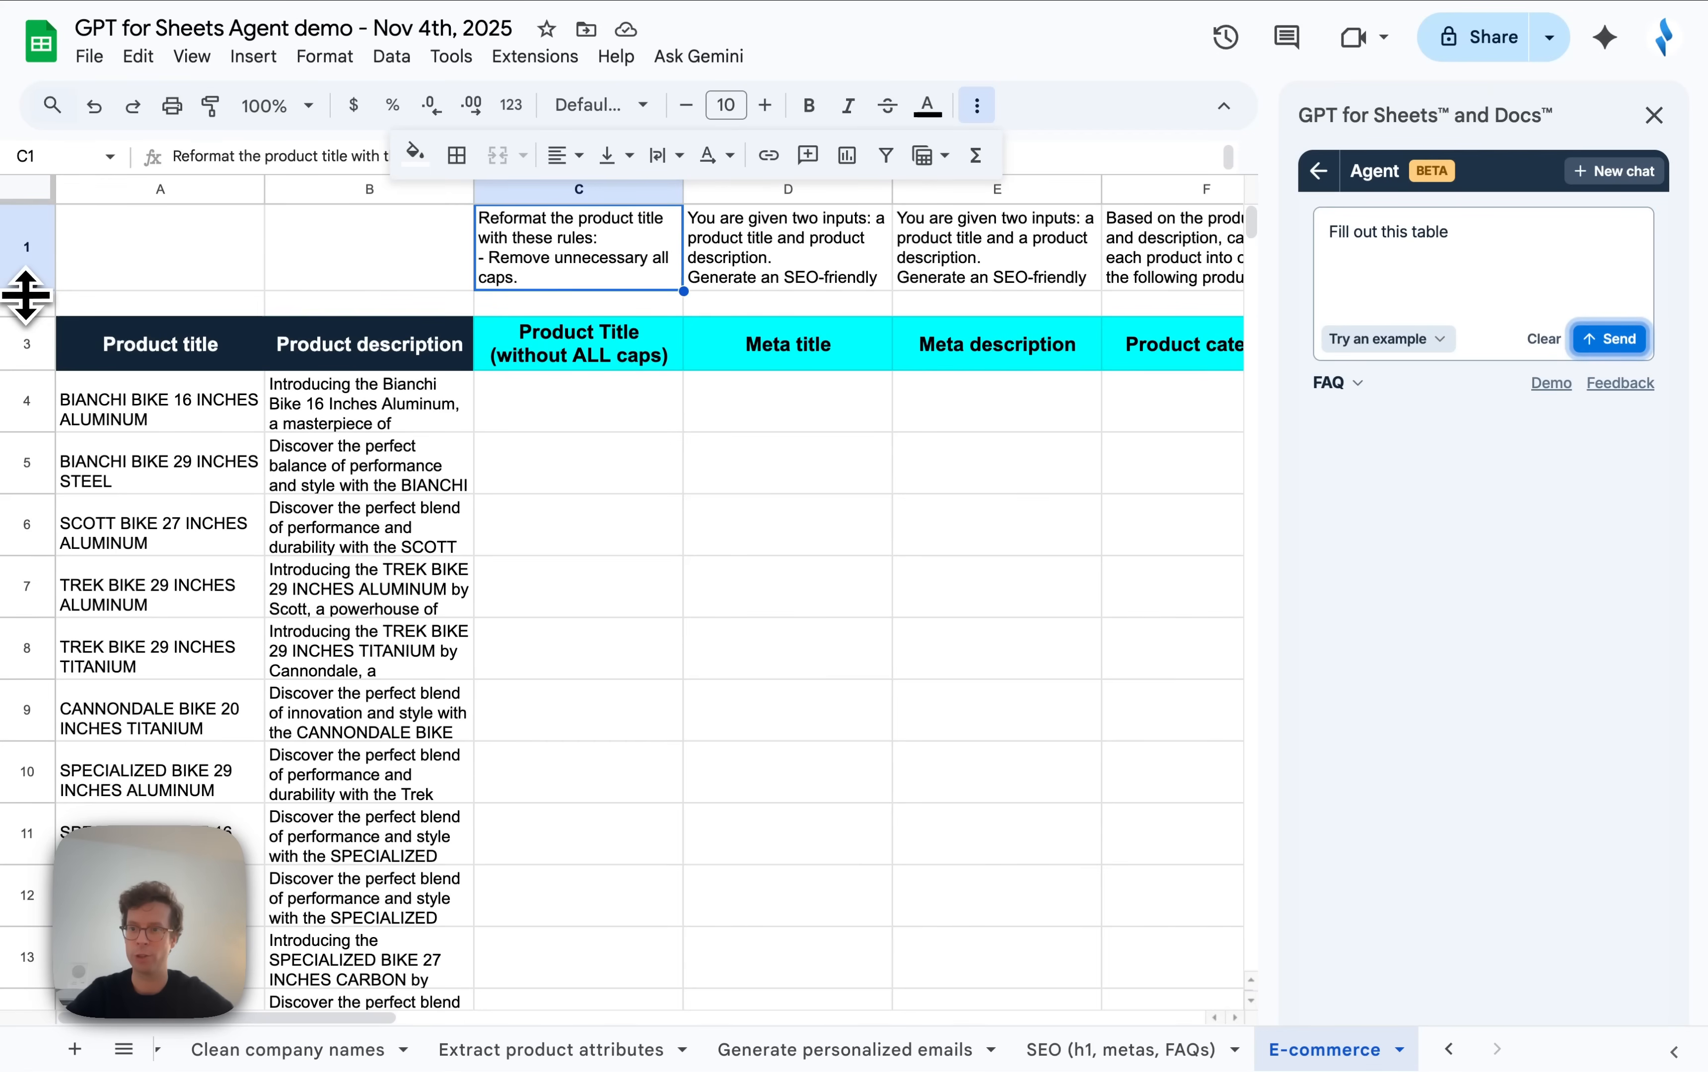
{"action": "left_click_drag", "start_coordinate": [31, 291], "coordinate": [35, 425]}
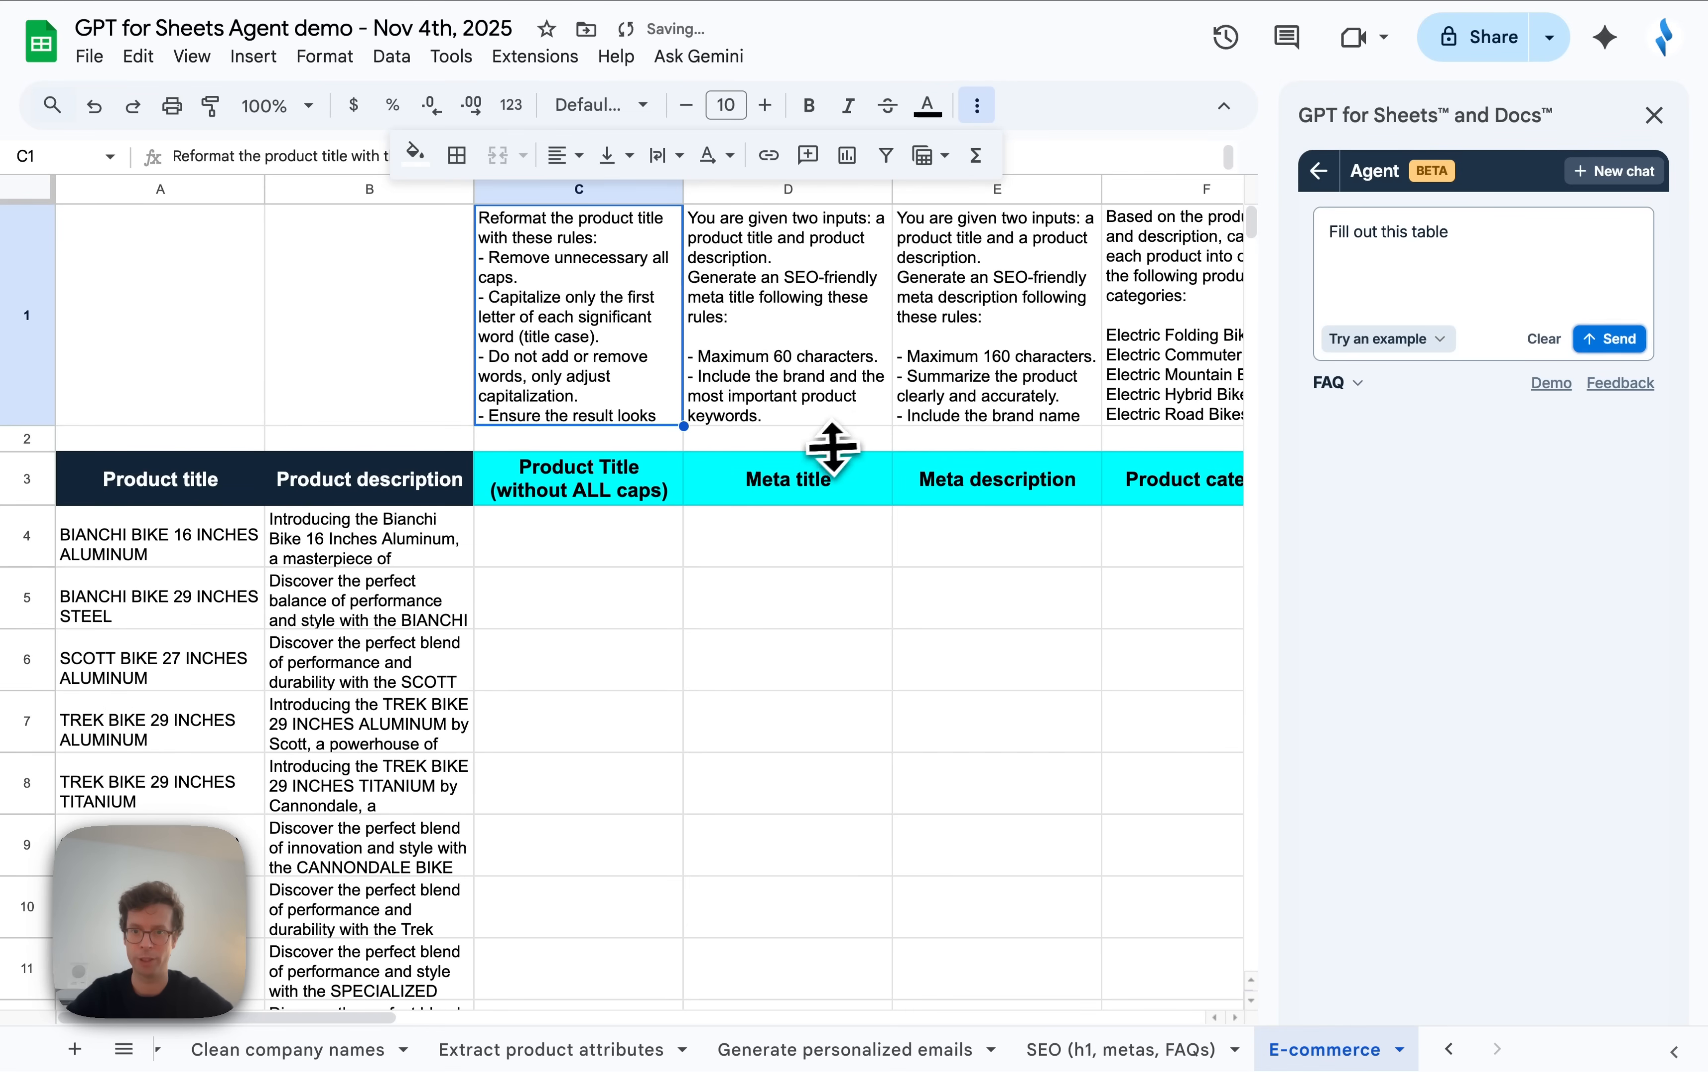
{"action": "scroll", "coordinate": [831, 447], "scroll_direction": "right", "scroll_amount": 5}
{"action": "scroll", "coordinate": [831, 447], "scroll_direction": "right", "scroll_amount": 5}
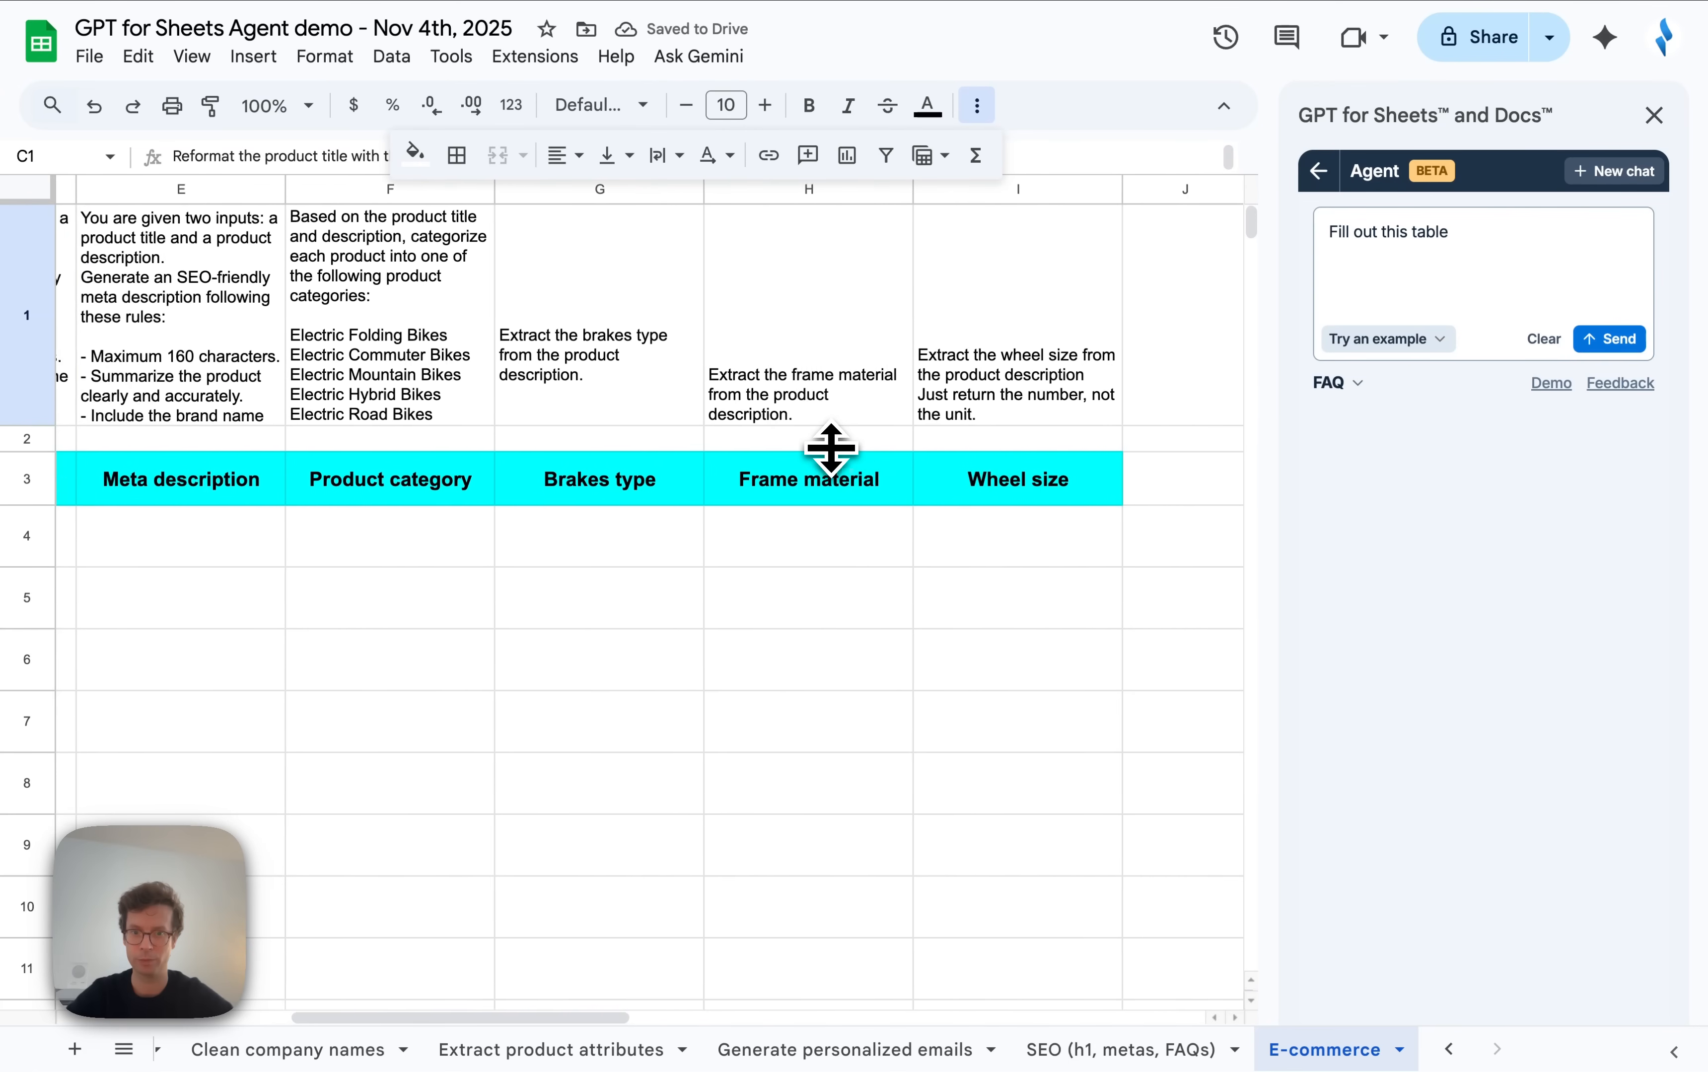
{"action": "scroll", "coordinate": [831, 447], "scroll_direction": "left", "scroll_amount": 3}
{"action": "scroll", "coordinate": [831, 447], "scroll_direction": "left", "scroll_amount": 5}
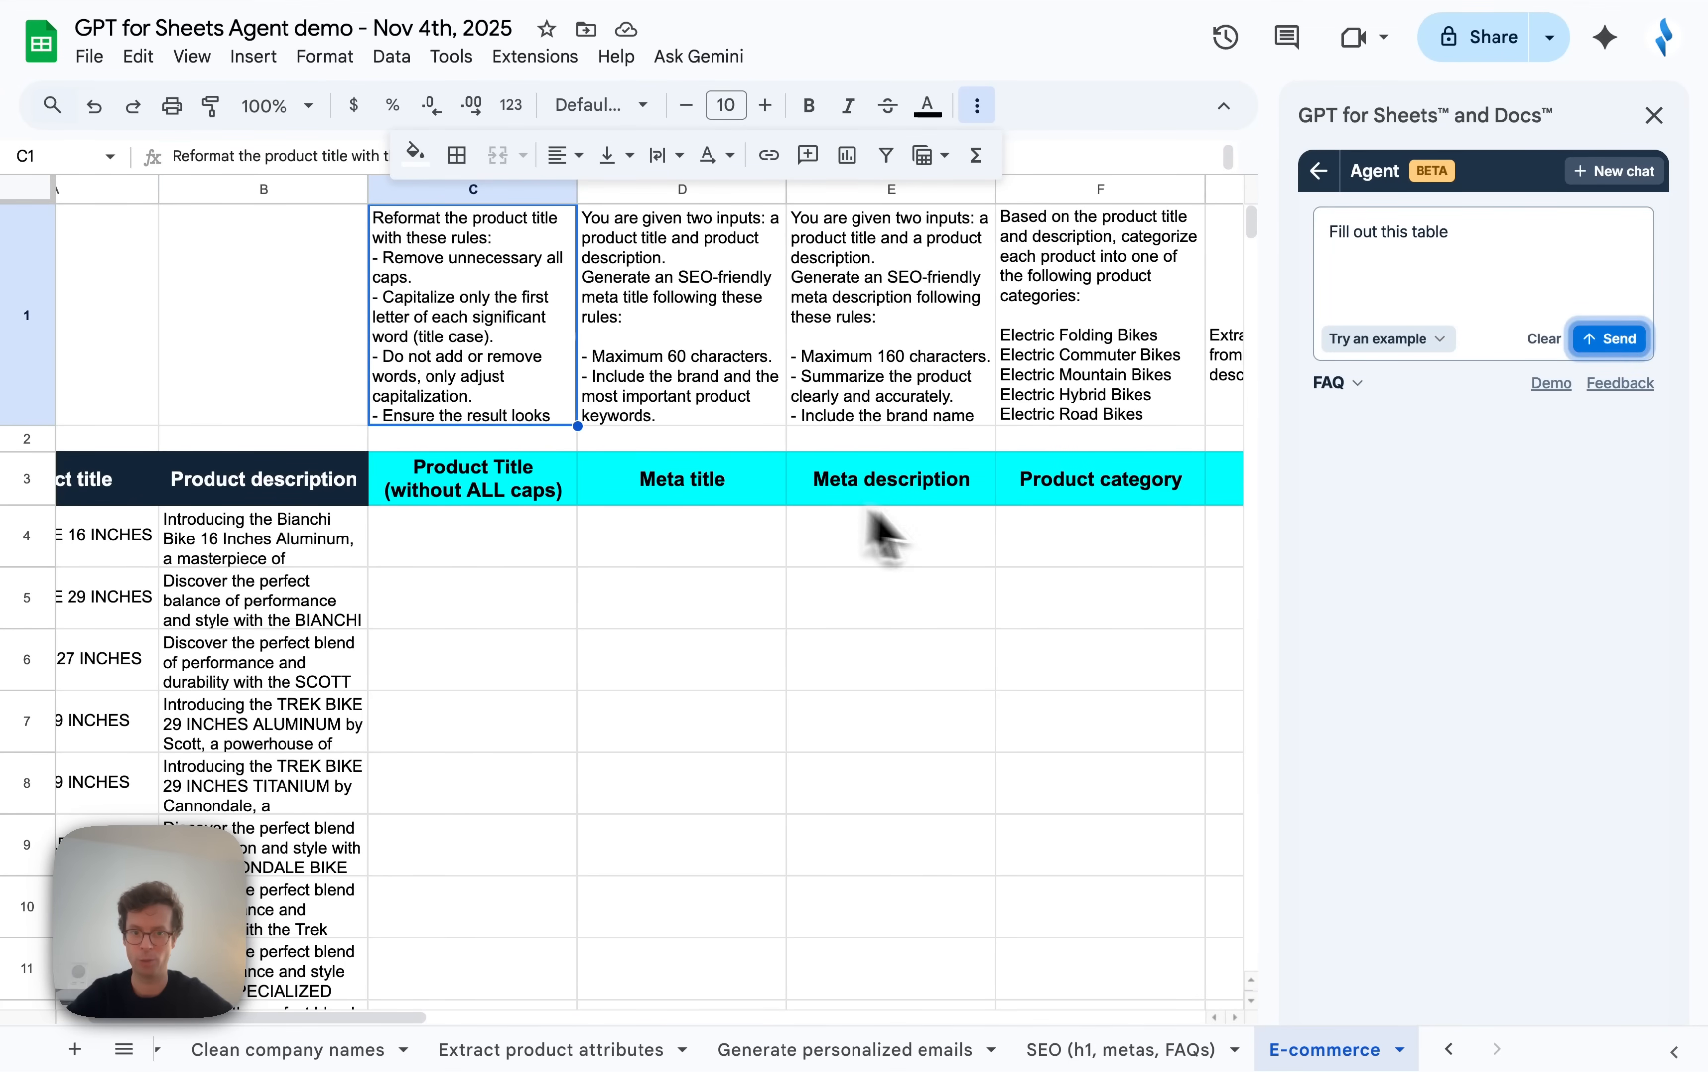
Examine the product category instruction in F1, the brakes, frame material and wheel size instructions, and the product title and description inputs.
{"action": "scroll", "coordinate": [915, 539], "scroll_direction": "right", "scroll_amount": 2}
{"action": "scroll", "coordinate": [920, 525], "scroll_direction": "right", "scroll_amount": 3}
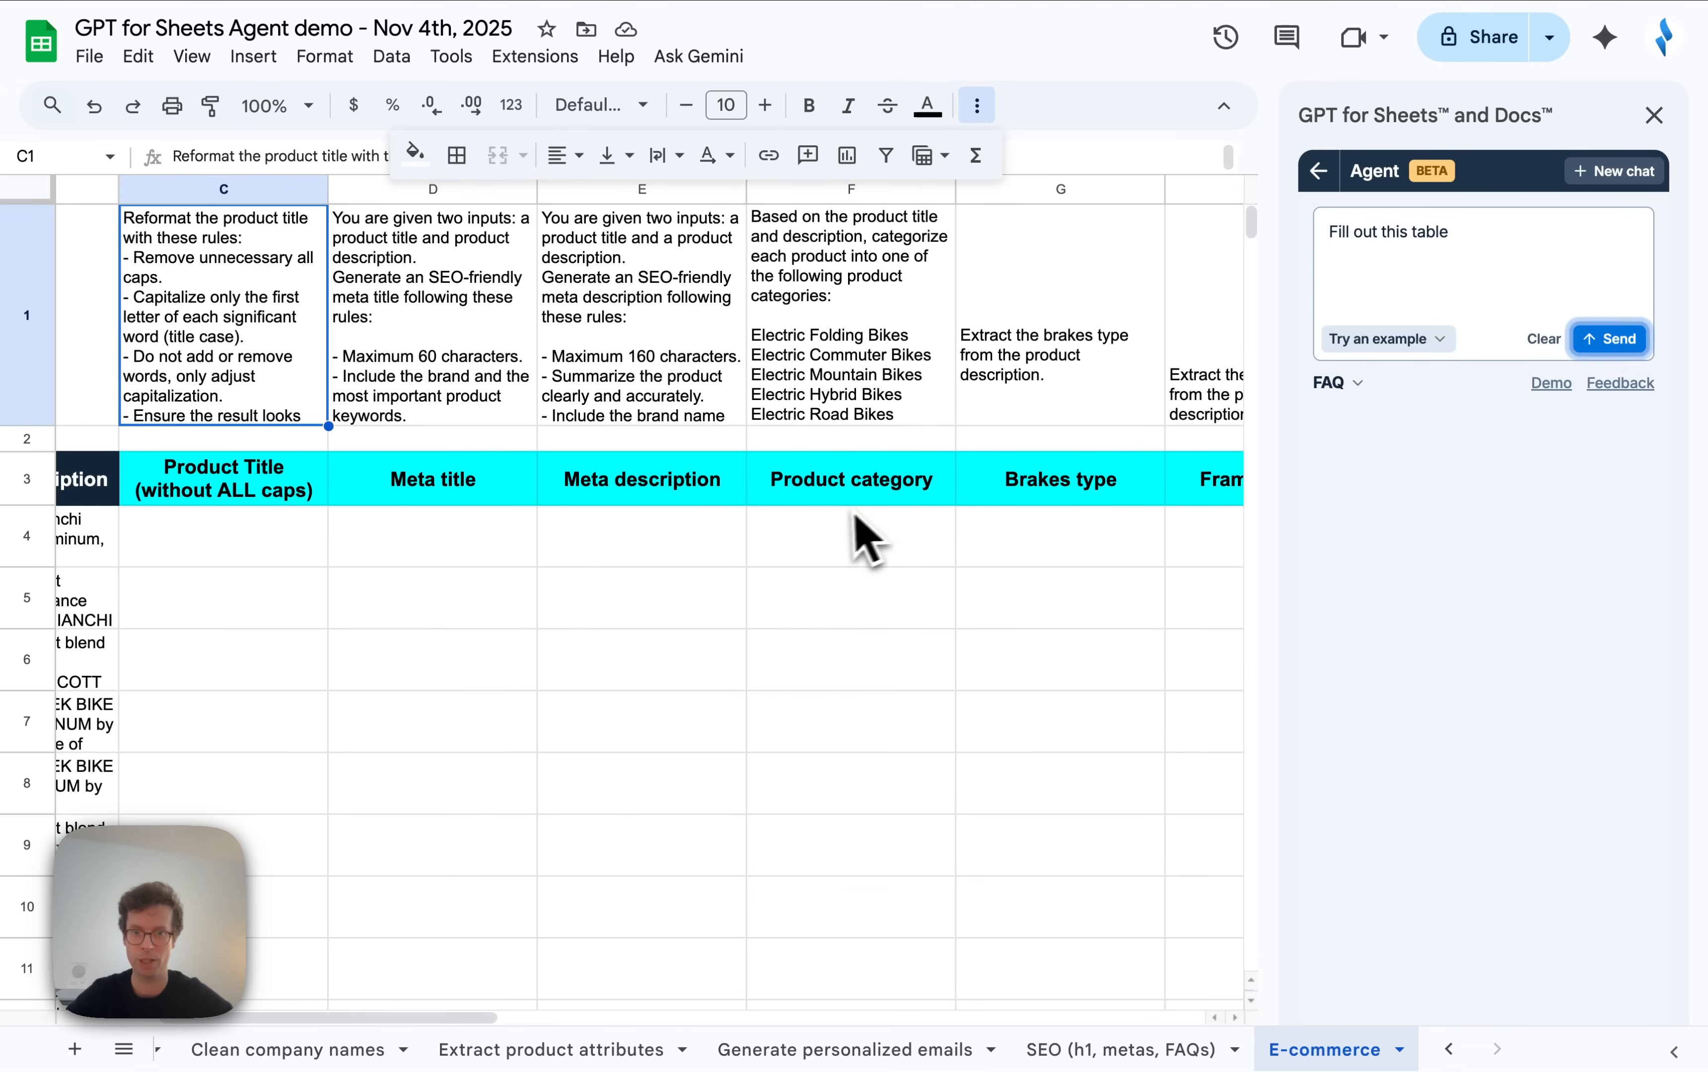
{"action": "left_click", "coordinate": [798, 351]}
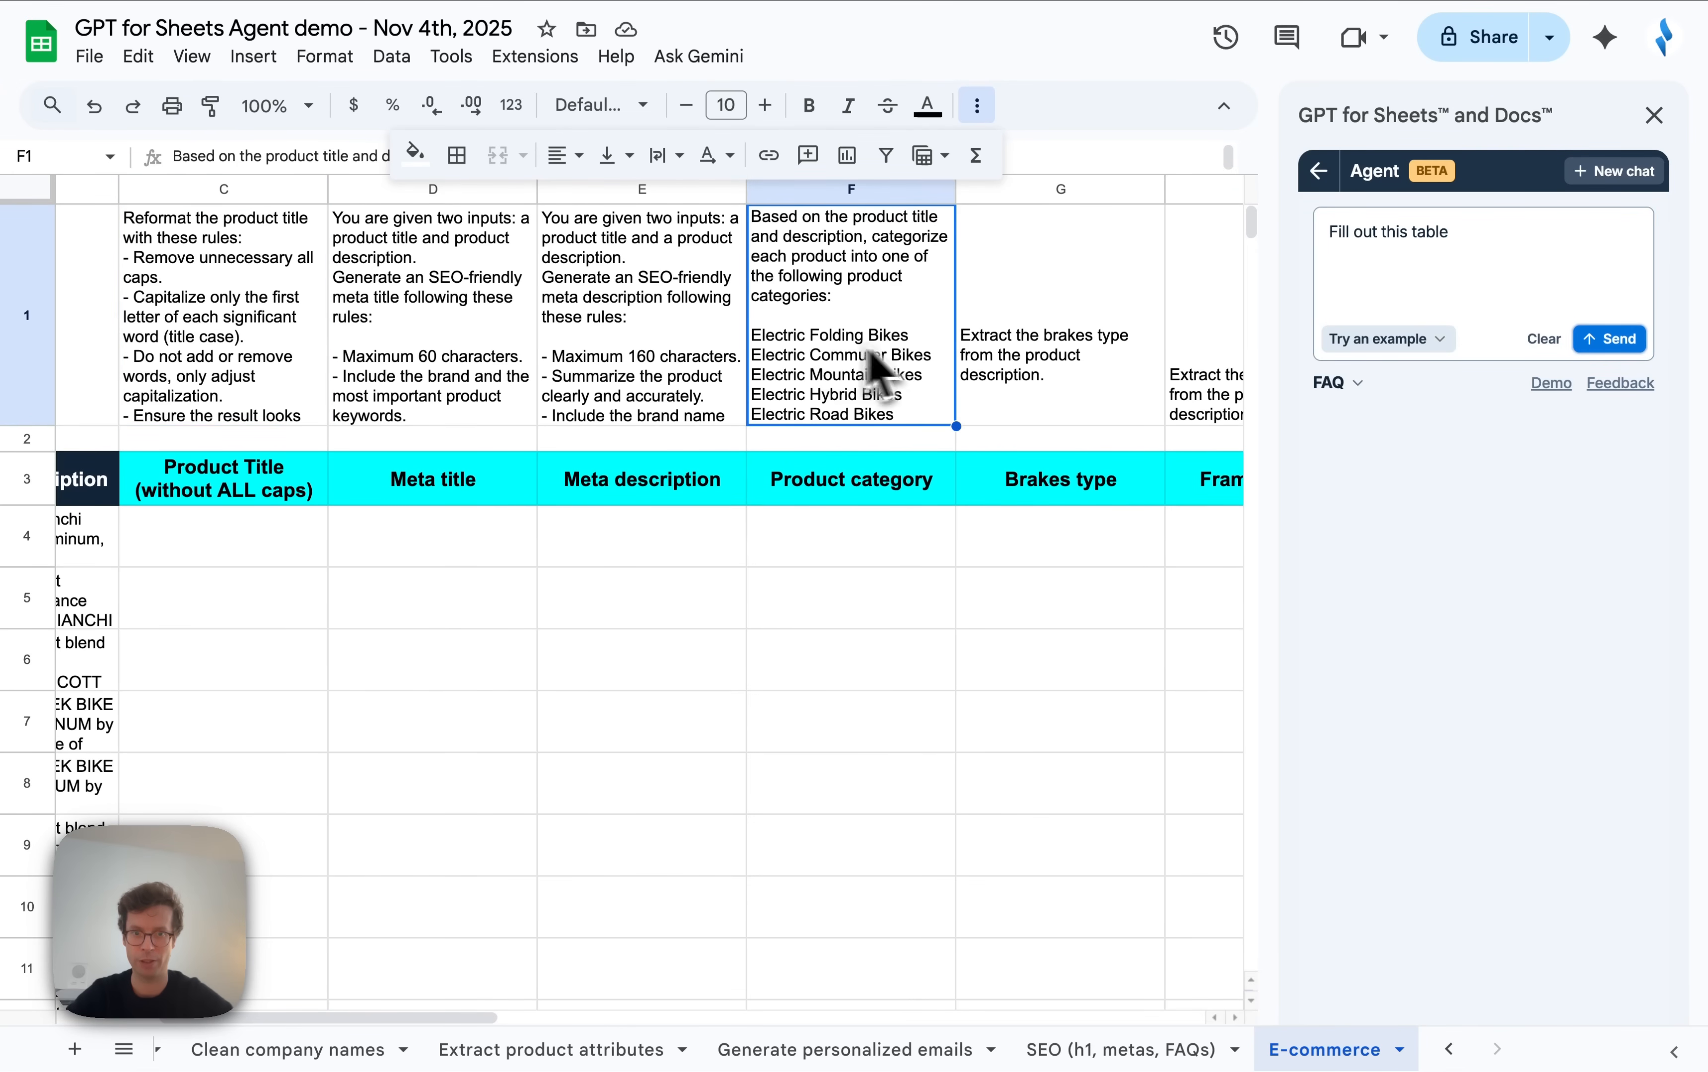
{"action": "scroll", "coordinate": [1021, 497], "scroll_direction": "right", "scroll_amount": 1}
{"action": "scroll", "coordinate": [1028, 493], "scroll_direction": "right", "scroll_amount": 3}
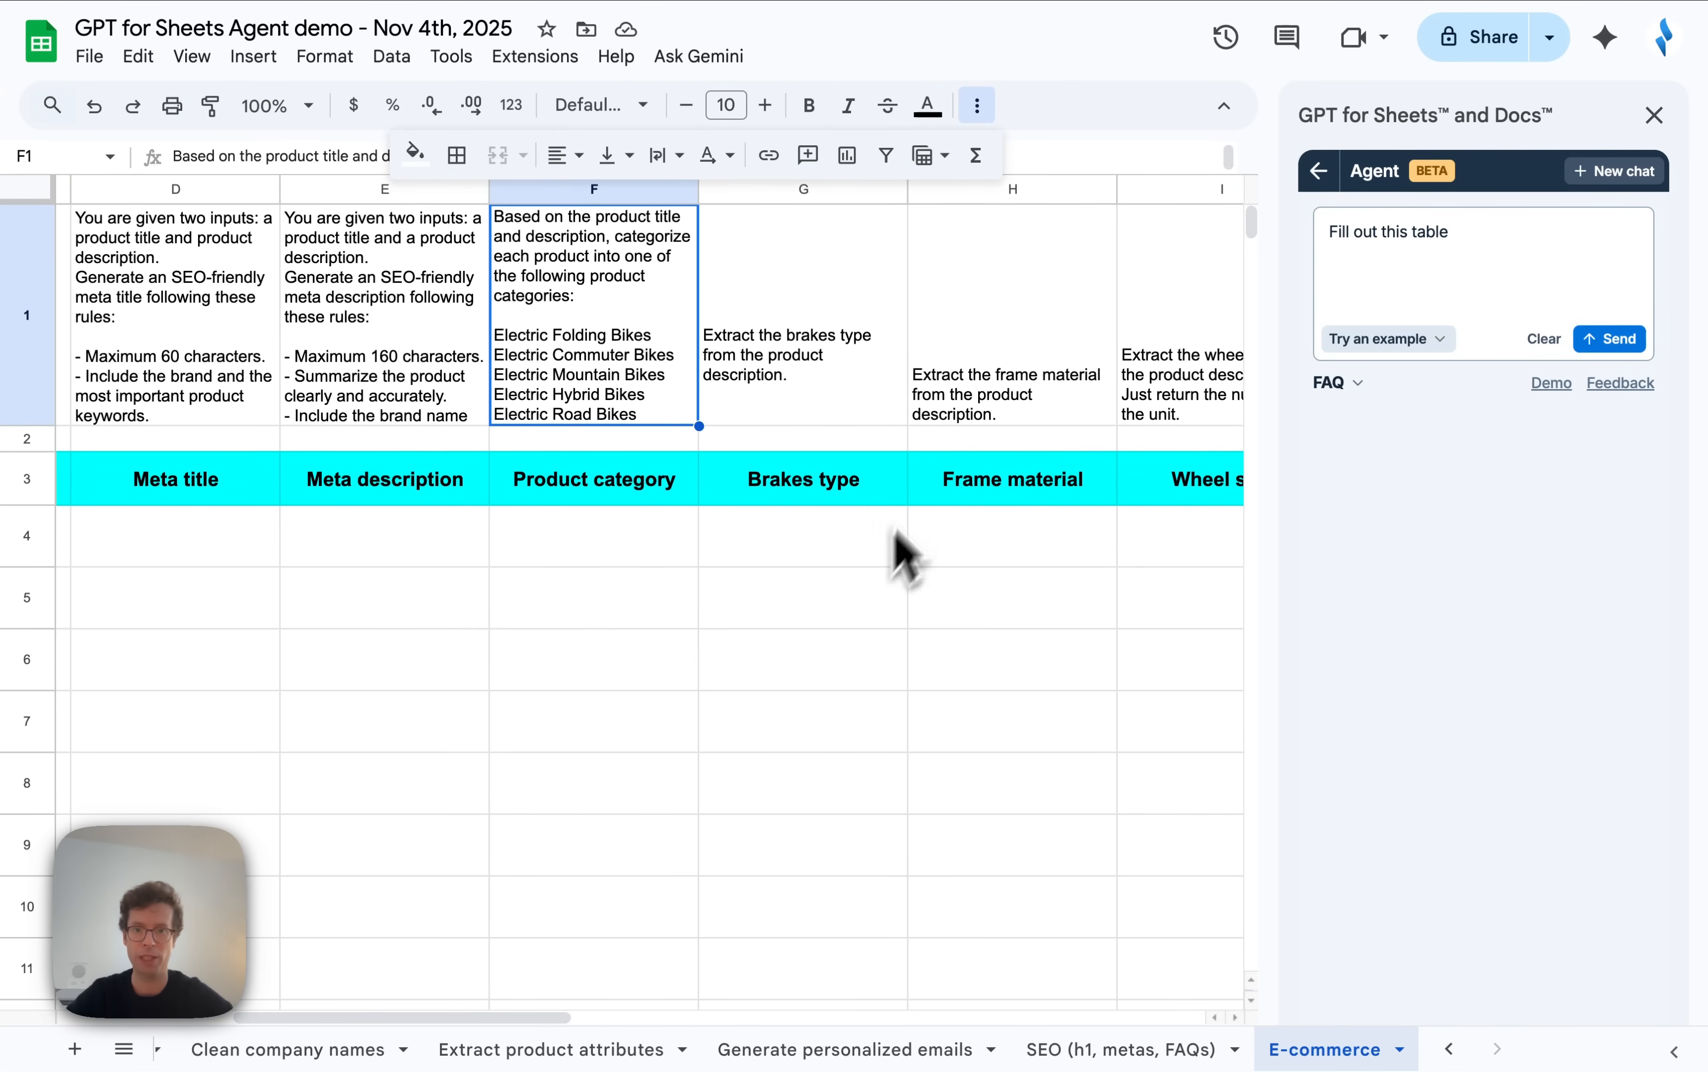
{"action": "scroll", "coordinate": [385, 501], "scroll_direction": "left", "scroll_amount": 6}
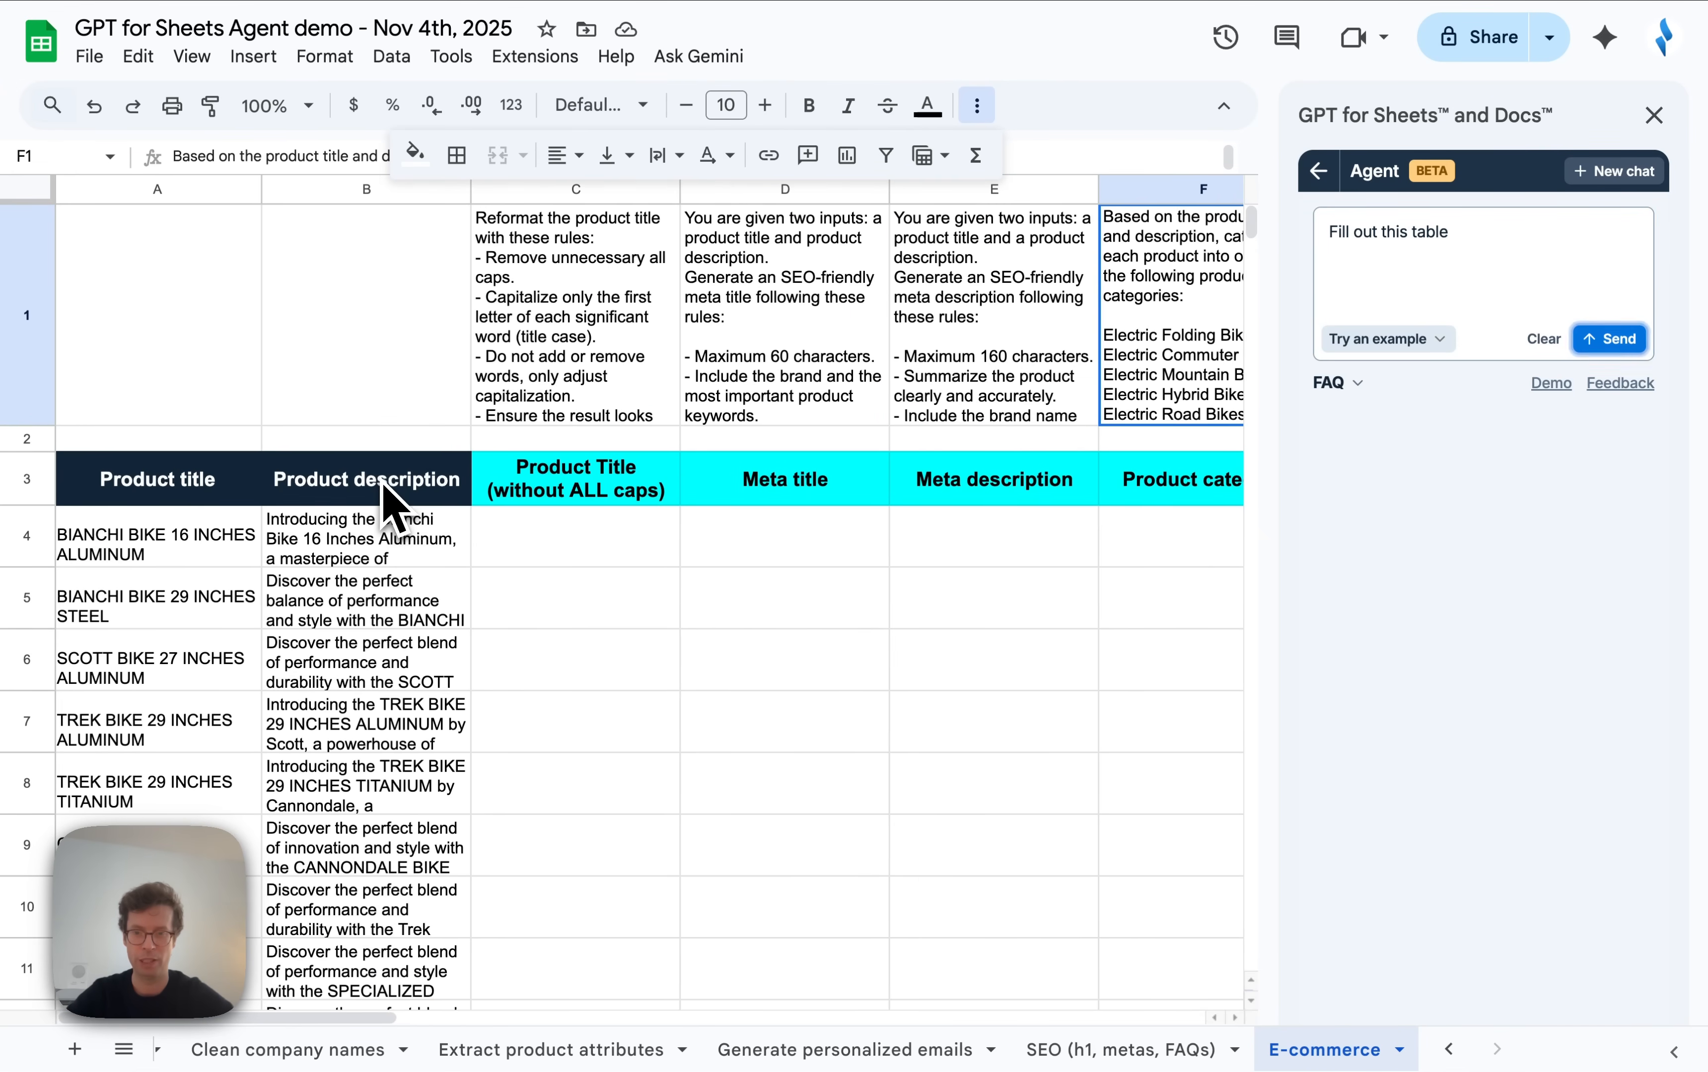
{"action": "scroll", "coordinate": [385, 502], "scroll_direction": "right", "scroll_amount": 4}
{"action": "scroll", "coordinate": [382, 499], "scroll_direction": "right", "scroll_amount": 3}
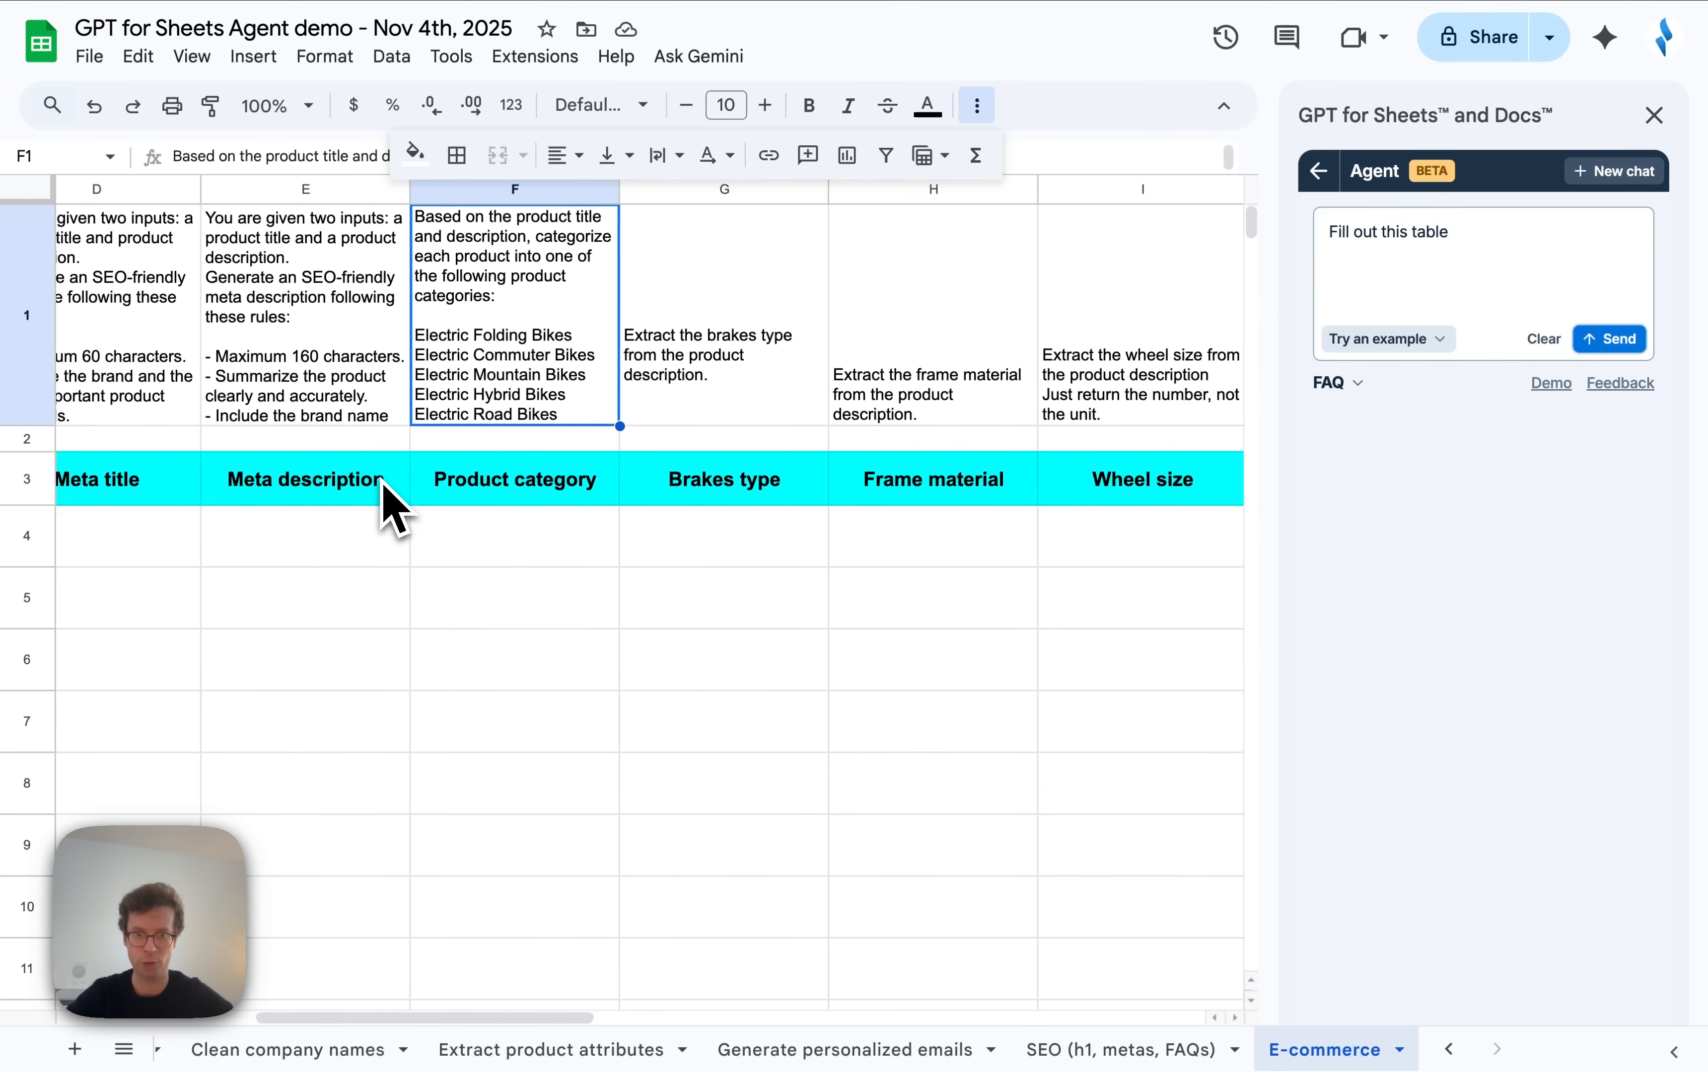
Have the agent fill out only columns F and H for the first three product rows, and check the generated cells.
{"action": "left_click", "coordinate": [1492, 241]}
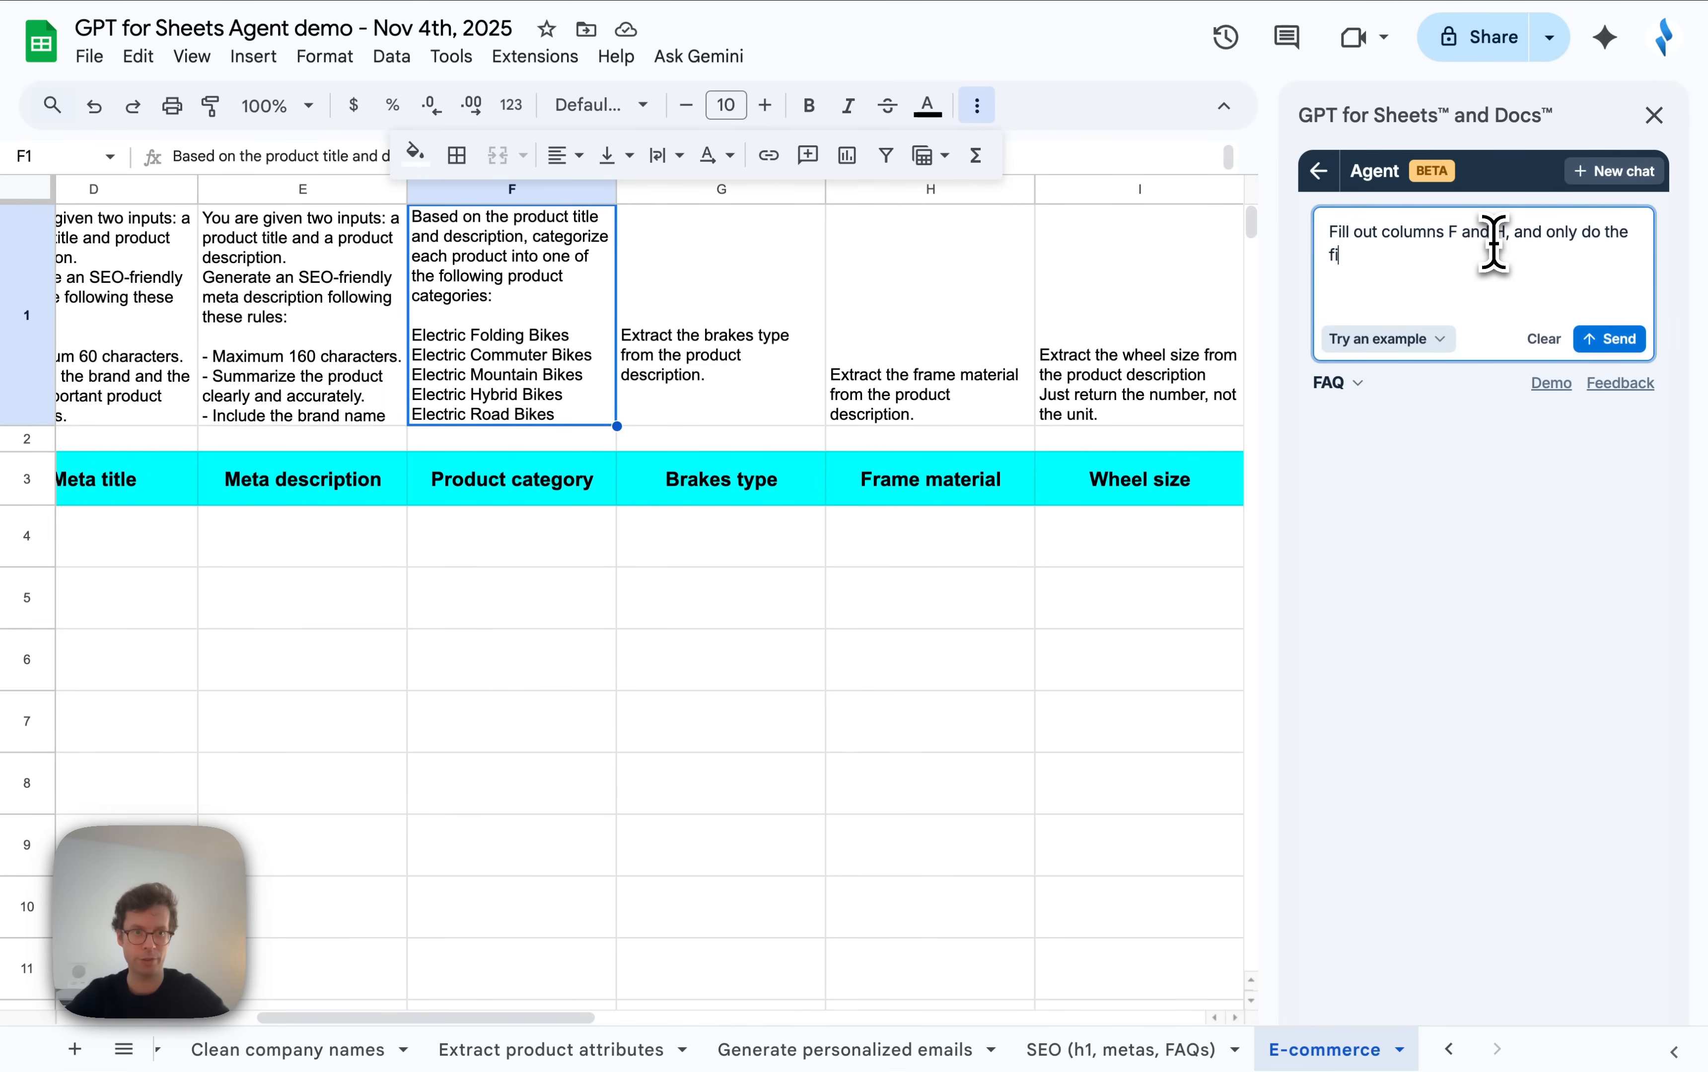
{"action": "key", "text": "Return"}
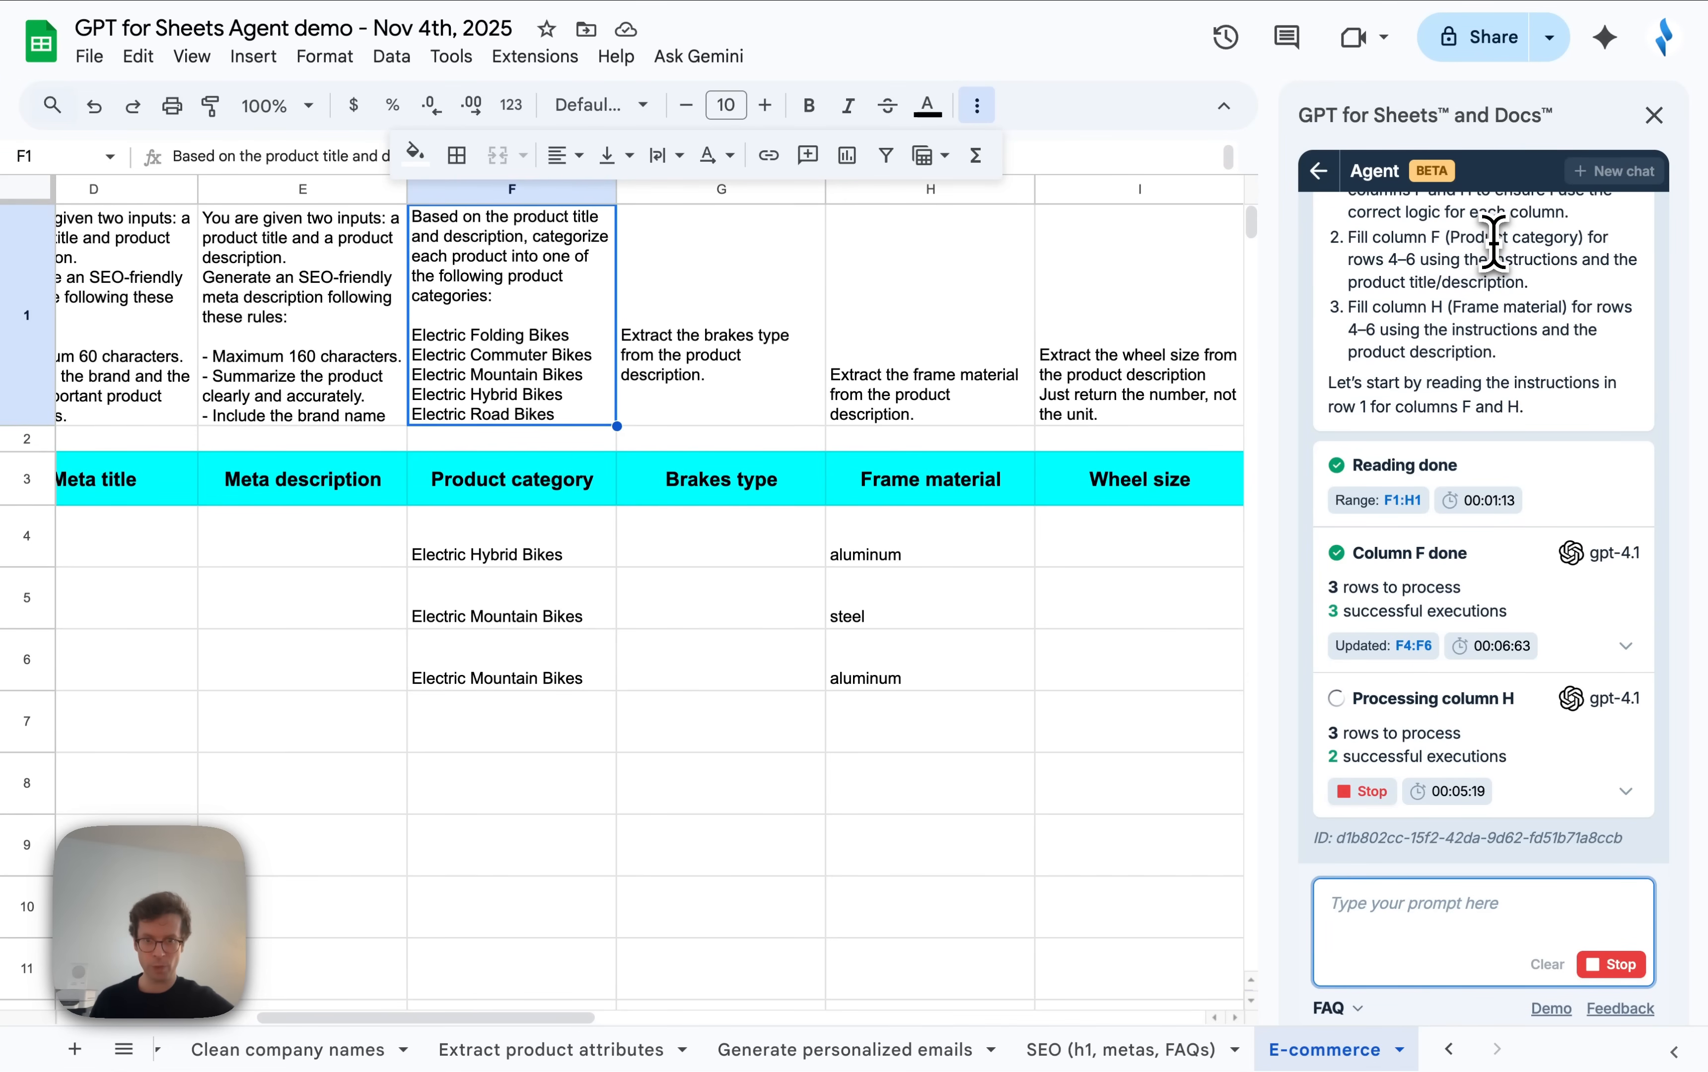
{"action": "scroll", "coordinate": [1034, 572], "scroll_direction": "down", "scroll_amount": 5}
{"action": "scroll", "coordinate": [1033, 571], "scroll_direction": "left", "scroll_amount": 1}
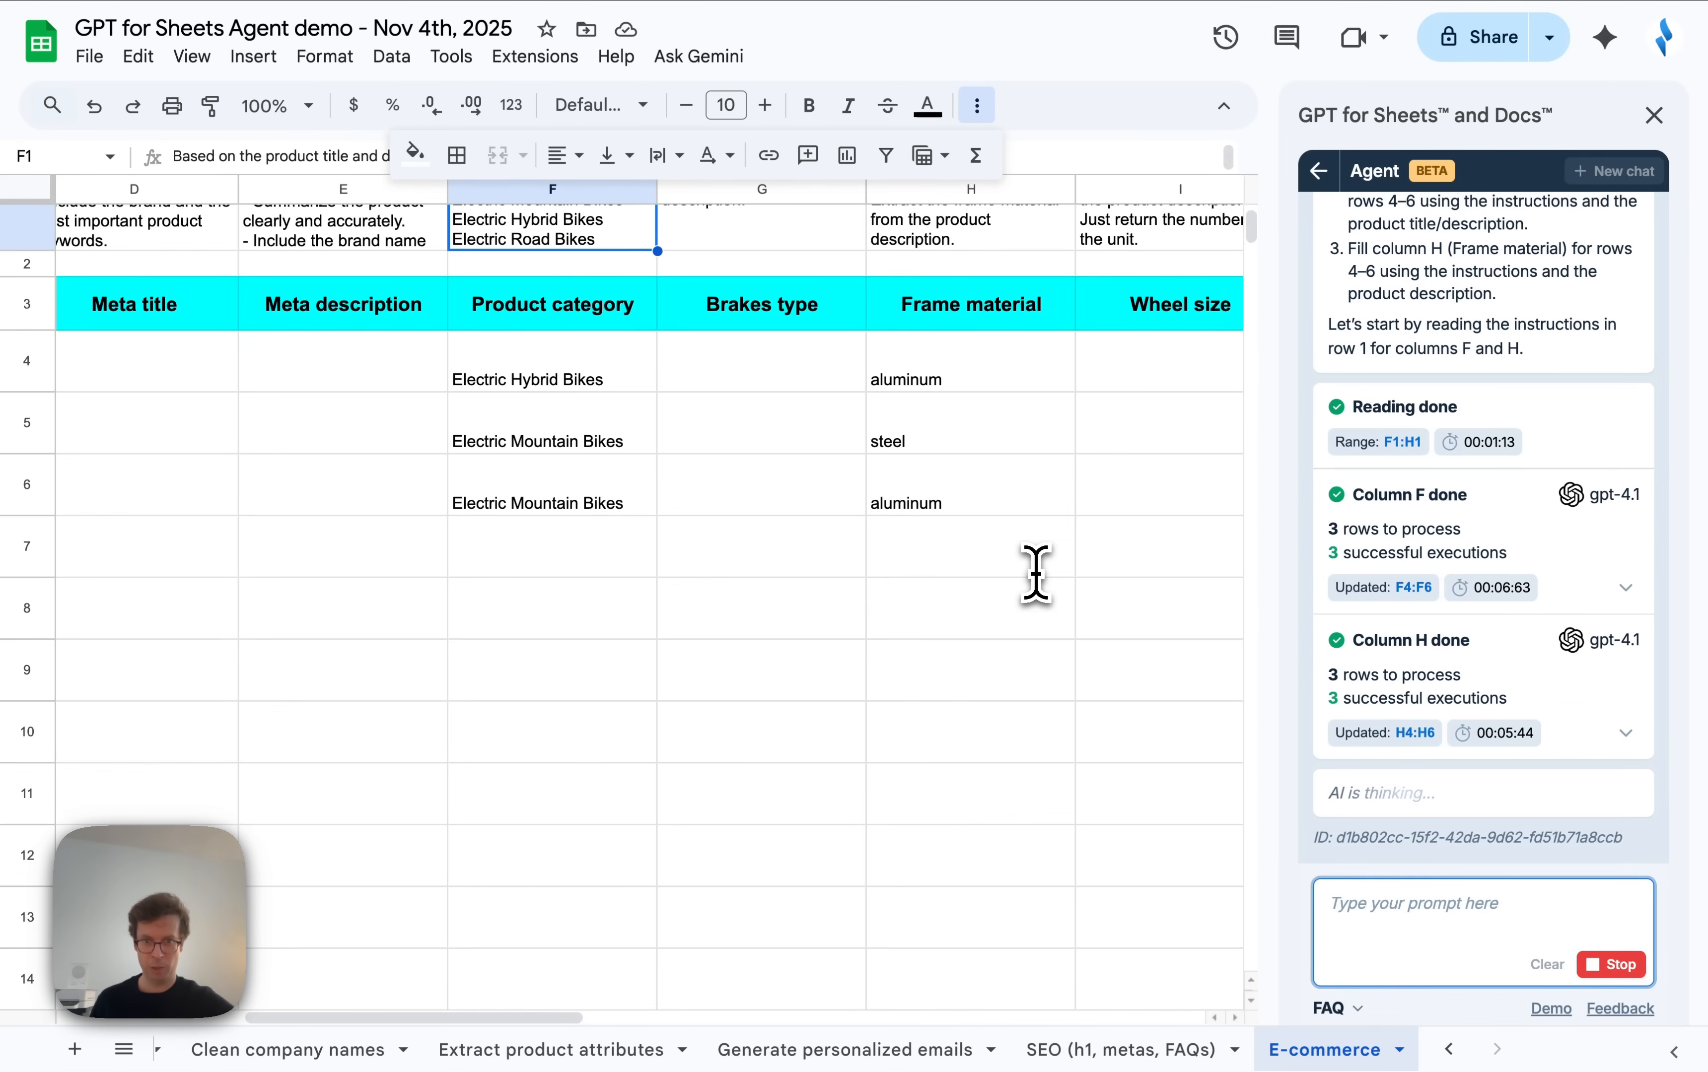
Prompt the agent to "finish the remaining rows" of the product category and frame material columns.
{"action": "scroll", "coordinate": [1036, 571], "scroll_direction": "up", "scroll_amount": 3}
{"action": "scroll", "coordinate": [1036, 572], "scroll_direction": "left", "scroll_amount": 5}
{"action": "scroll", "coordinate": [1036, 572], "scroll_direction": "right", "scroll_amount": 5}
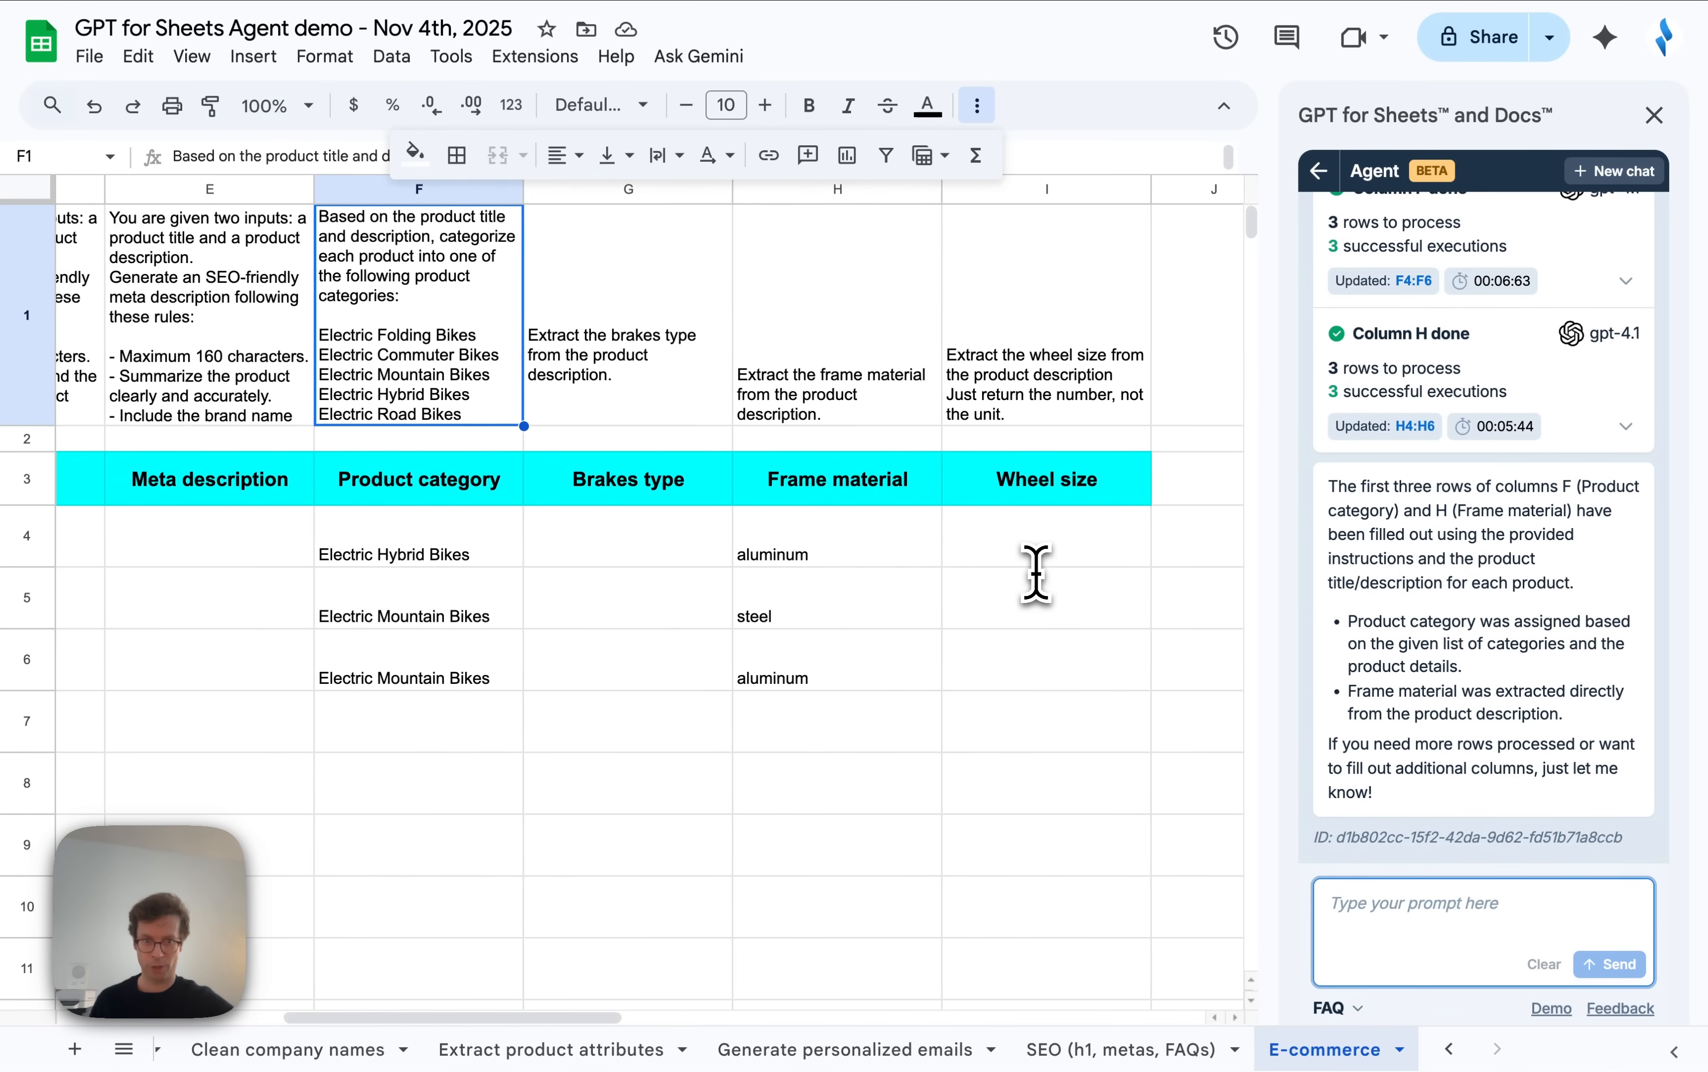
{"action": "scroll", "coordinate": [1035, 571], "scroll_direction": "right", "scroll_amount": 1}
{"action": "type", "text": "d"}
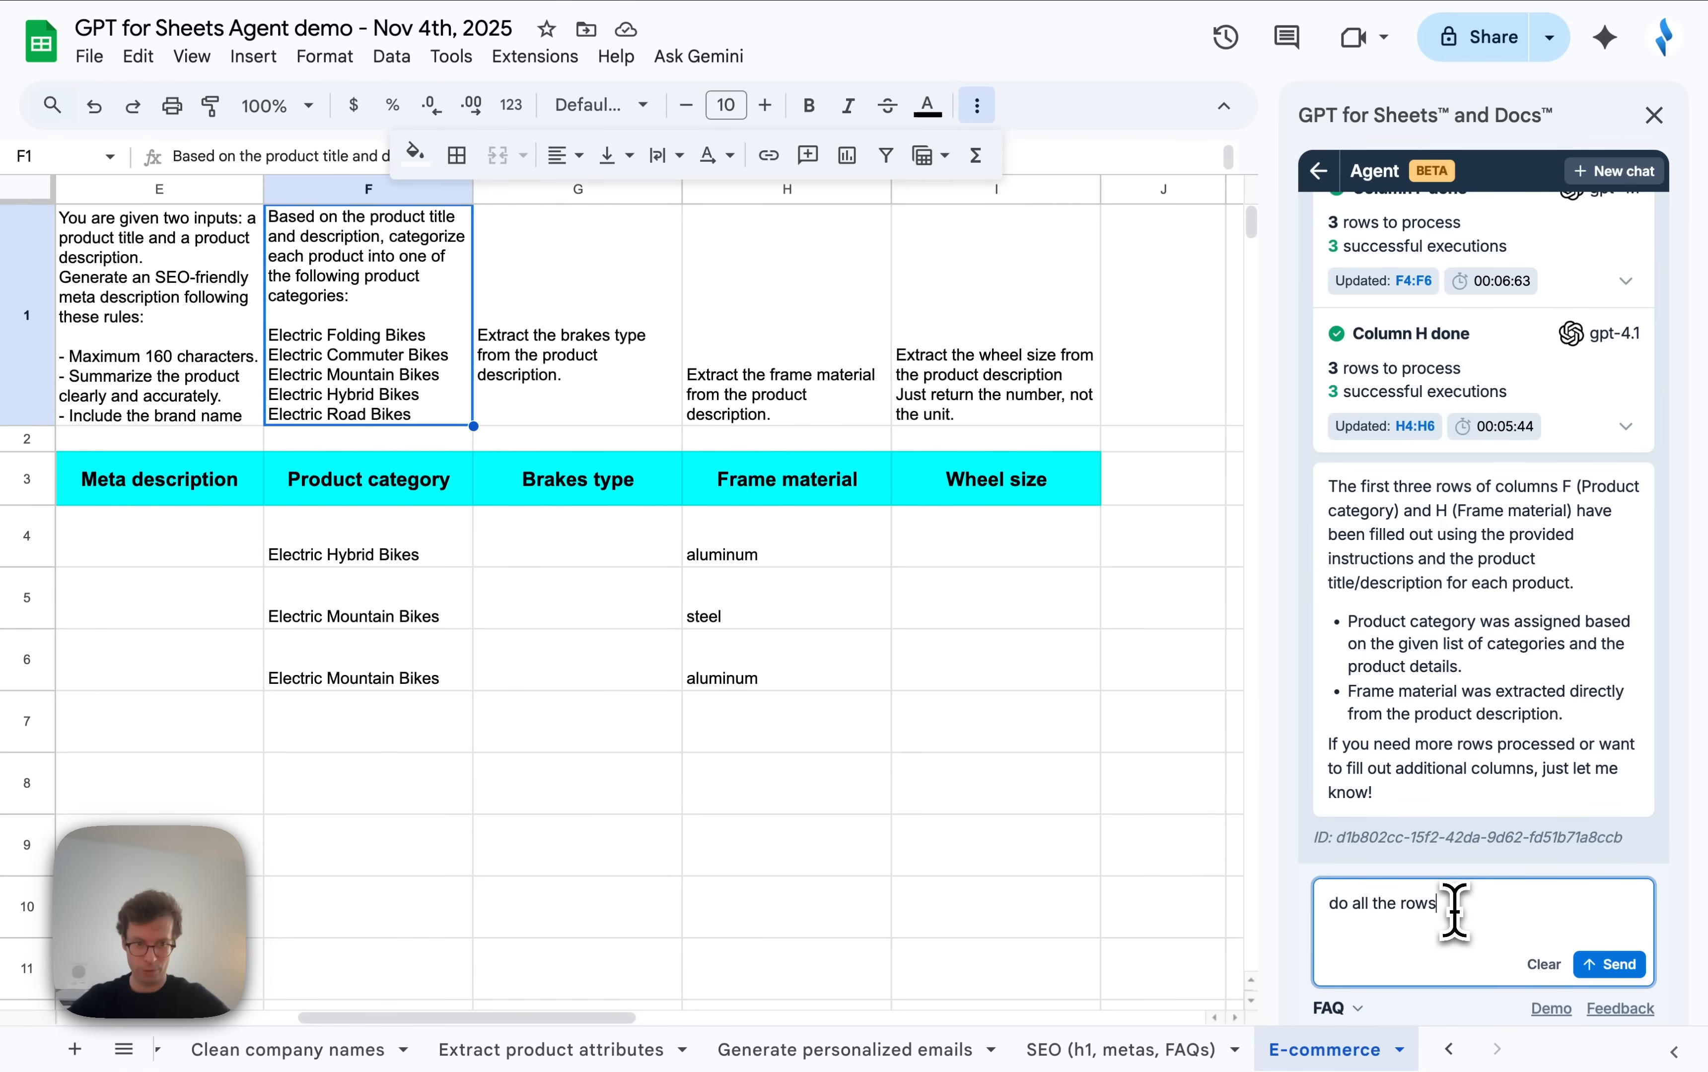
{"action": "type", "text": "o all the"}
{"action": "key", "text": "BackSpace"}
{"action": "key", "text": "BackSpace"}
{"action": "key", "text": "BackSpace"}
{"action": "key", "text": "BackSpace"}
{"action": "key", "text": "BackSpace"}
{"action": "key", "text": "BackSpace"}
{"action": "key", "text": "BackSpace"}
{"action": "key", "text": "BackSpace"}
{"action": "key", "text": "BackSpace"}
{"action": "key", "text": "BackSpace"}
{"action": "key", "text": "BackSpace"}
{"action": "type", "text": "finish the remaining rows"}
{"action": "key", "text": "Return"}
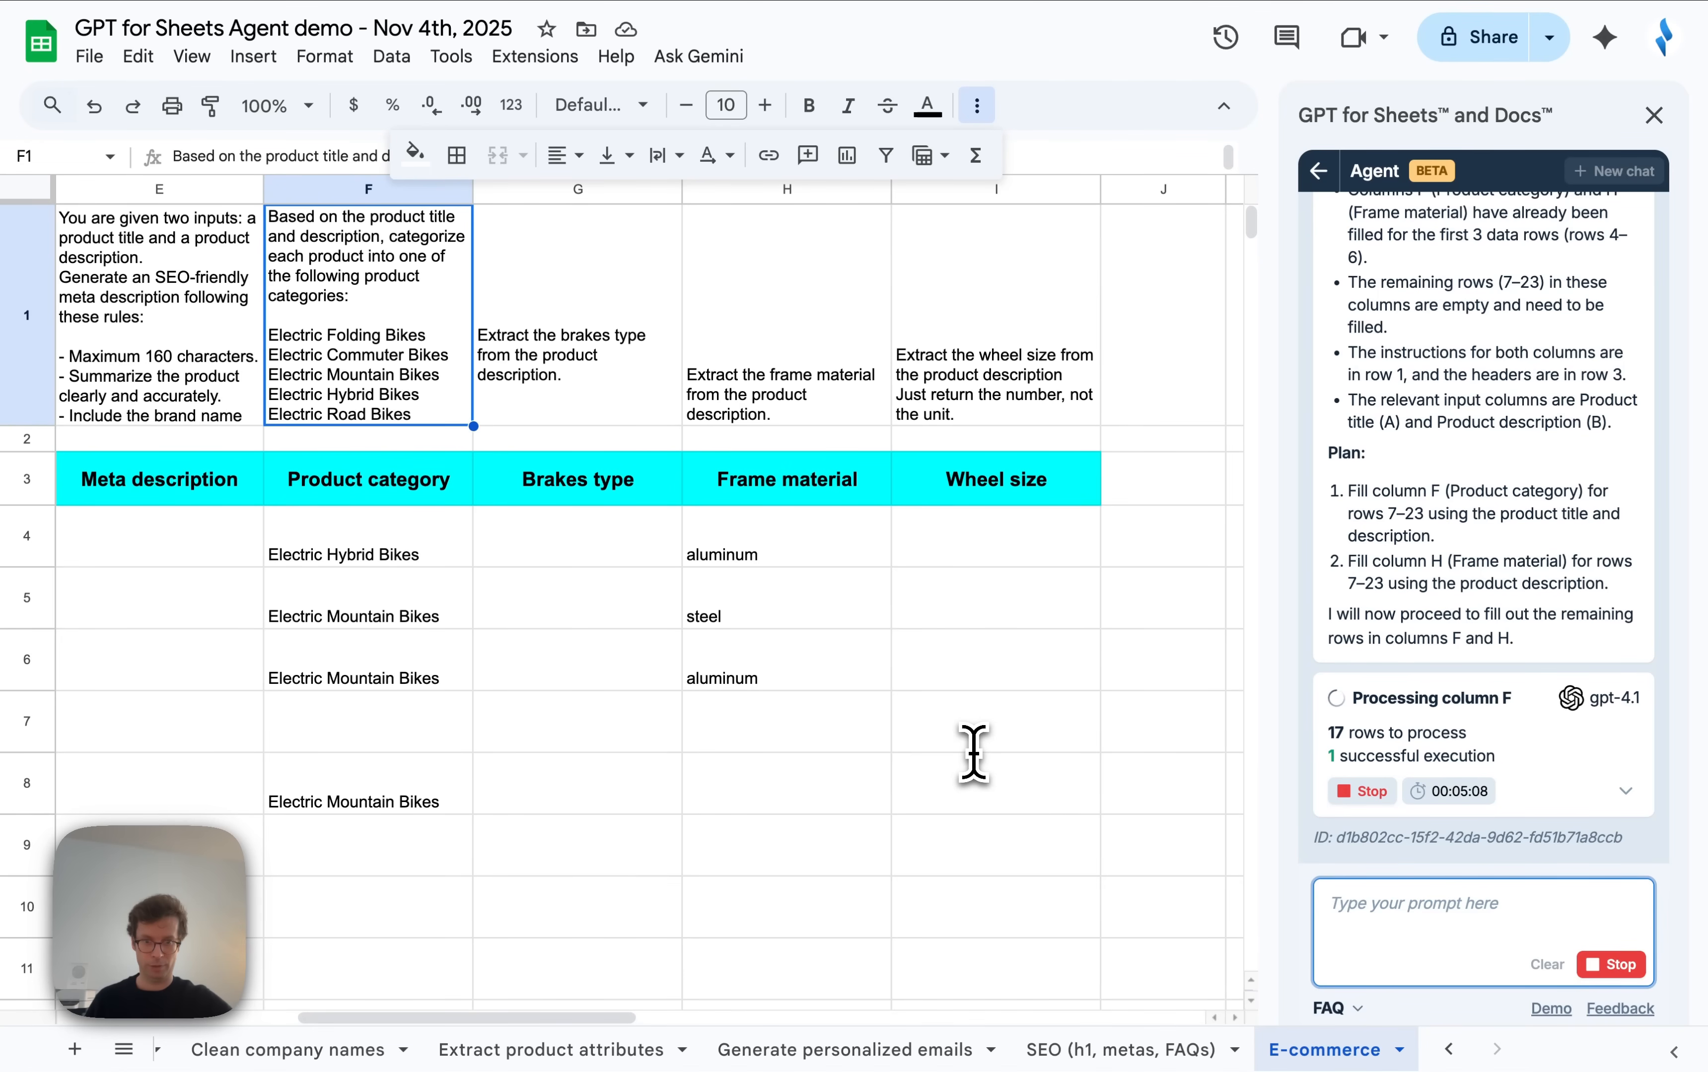
Examine the generated product categories and frame materials down the product rows, comparing them with the instructions and product inputs.
{"action": "scroll", "coordinate": [973, 752], "scroll_direction": "left", "scroll_amount": 2}
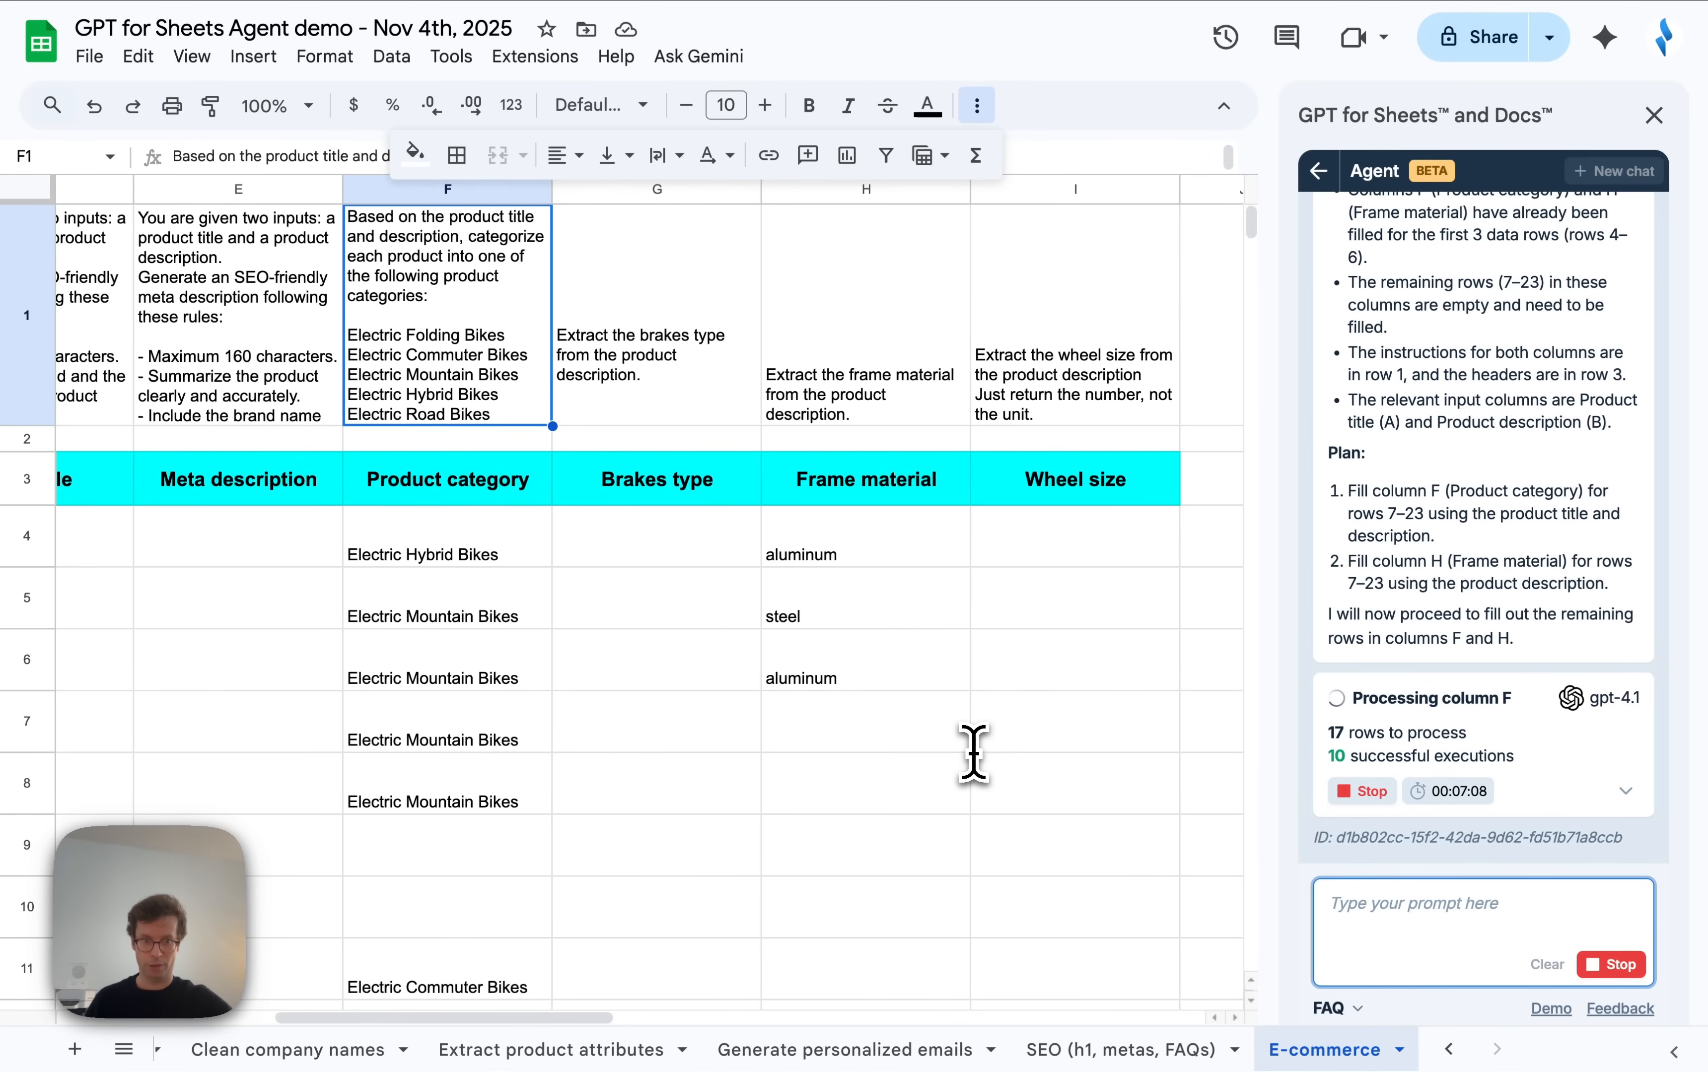
{"action": "scroll", "coordinate": [973, 752], "scroll_direction": "down", "scroll_amount": 5}
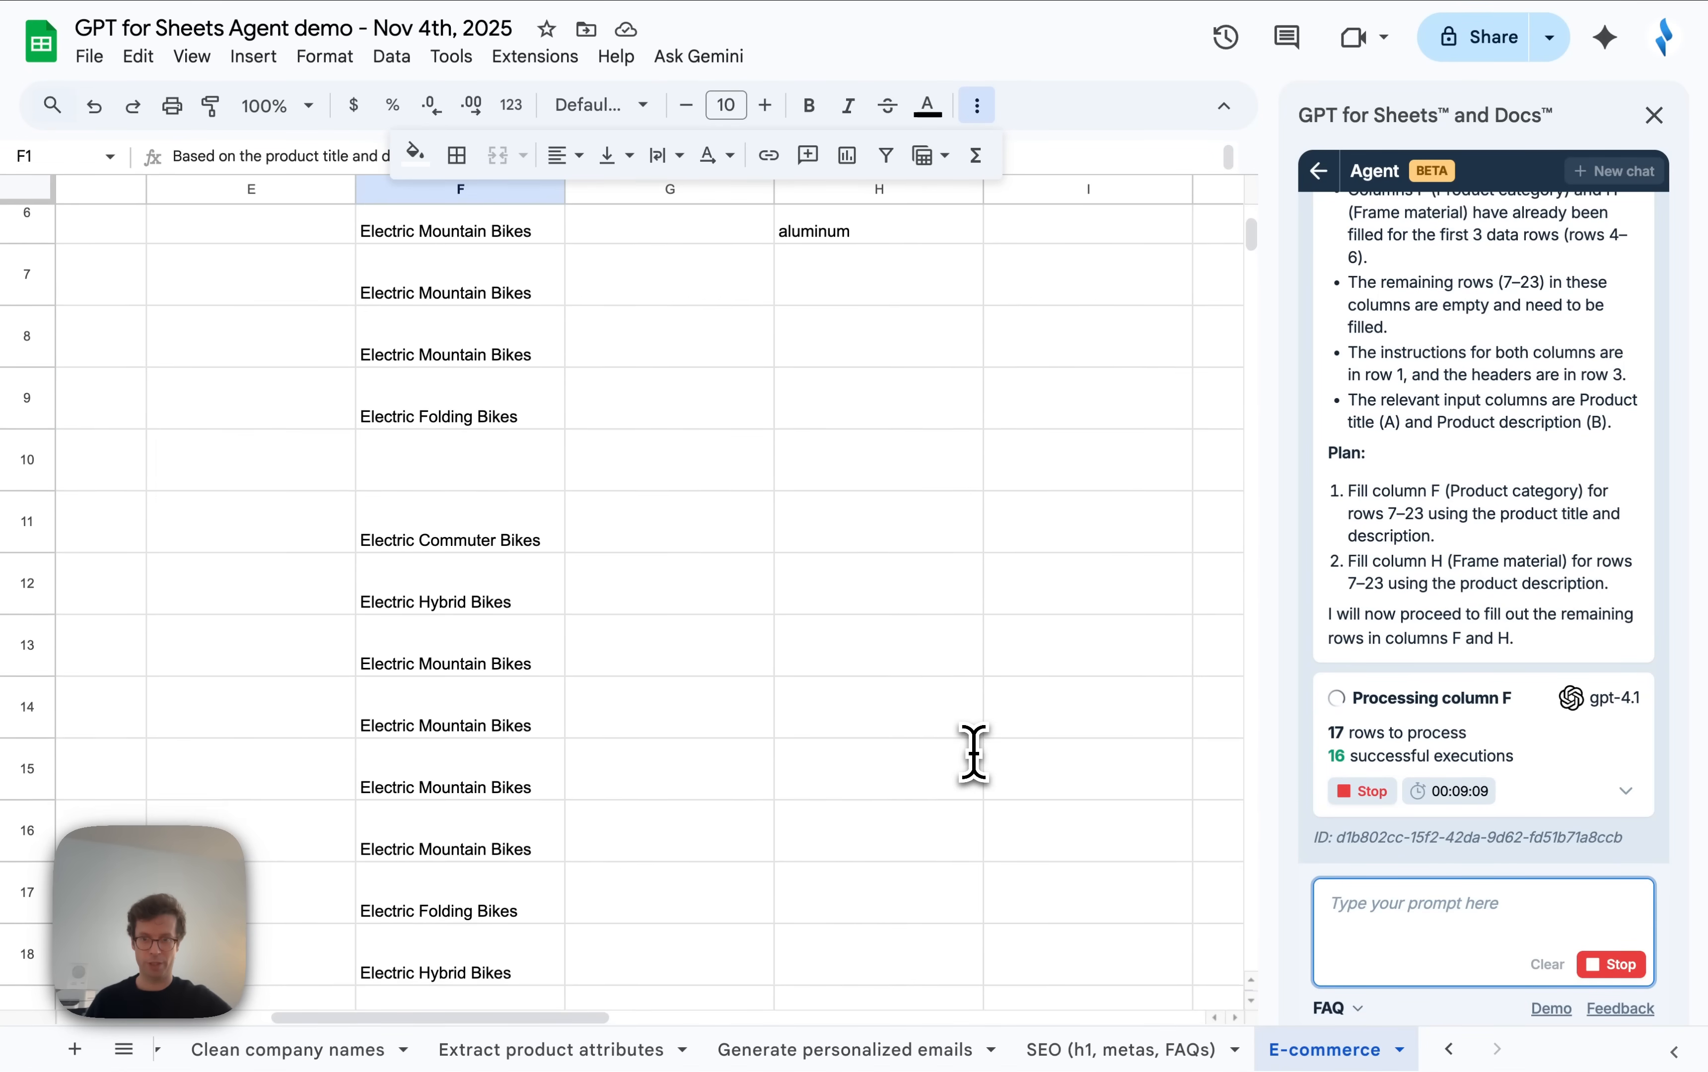
{"action": "scroll", "coordinate": [974, 752], "scroll_direction": "left", "scroll_amount": 2}
{"action": "scroll", "coordinate": [973, 752], "scroll_direction": "up", "scroll_amount": 4}
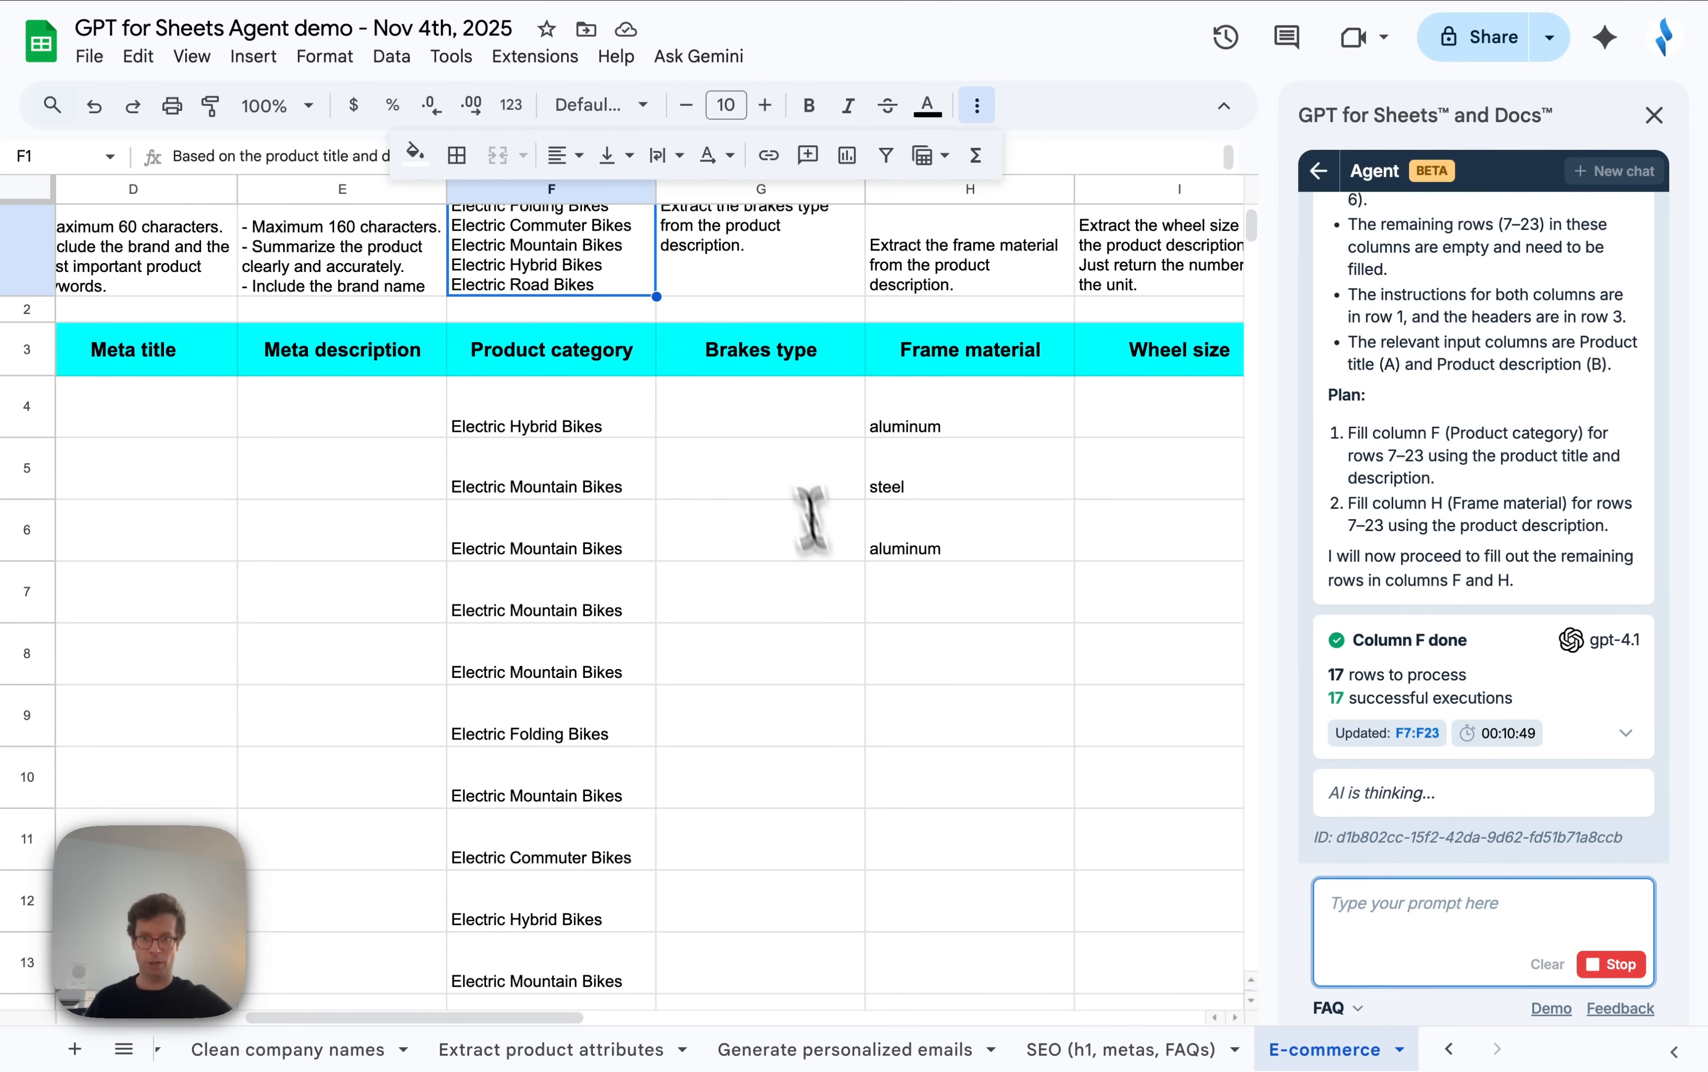
{"action": "left_click", "coordinate": [561, 189]}
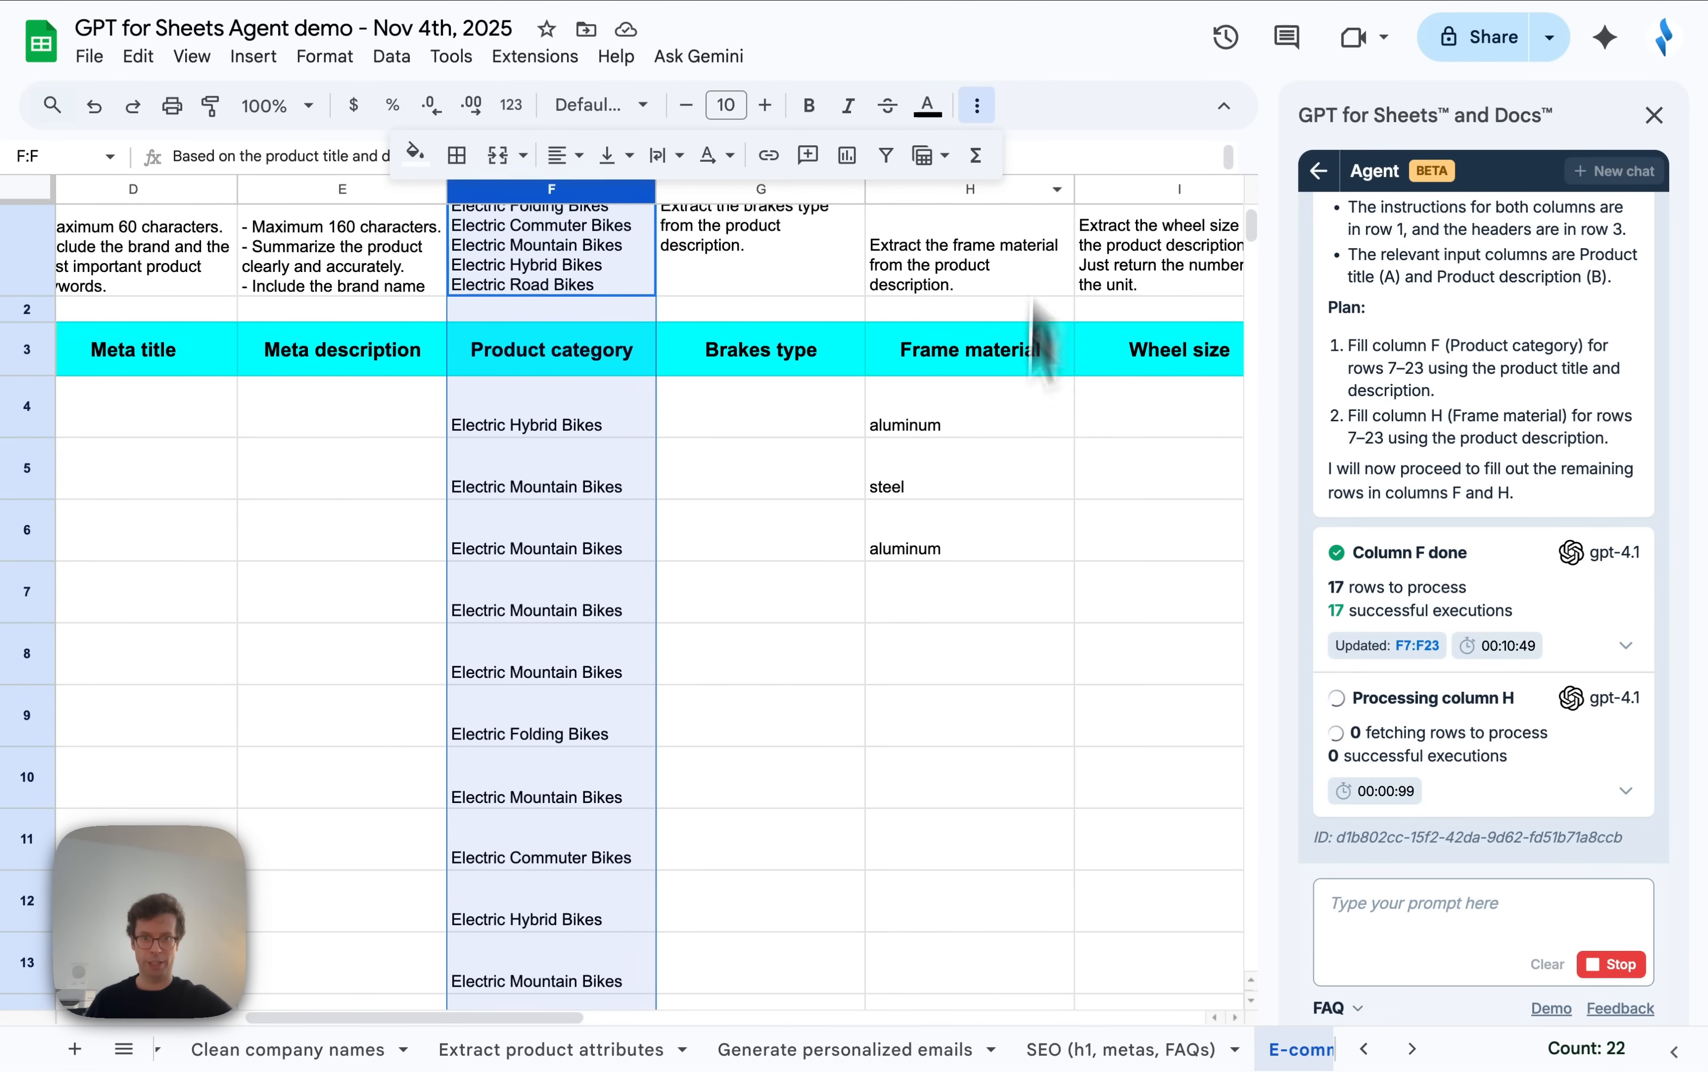
{"action": "scroll", "coordinate": [1010, 637], "scroll_direction": "left", "scroll_amount": 3}
{"action": "scroll", "coordinate": [1010, 637], "scroll_direction": "up", "scroll_amount": 2}
{"action": "scroll", "coordinate": [1010, 637], "scroll_direction": "right", "scroll_amount": 5}
{"action": "scroll", "coordinate": [1010, 637], "scroll_direction": "down", "scroll_amount": 2}
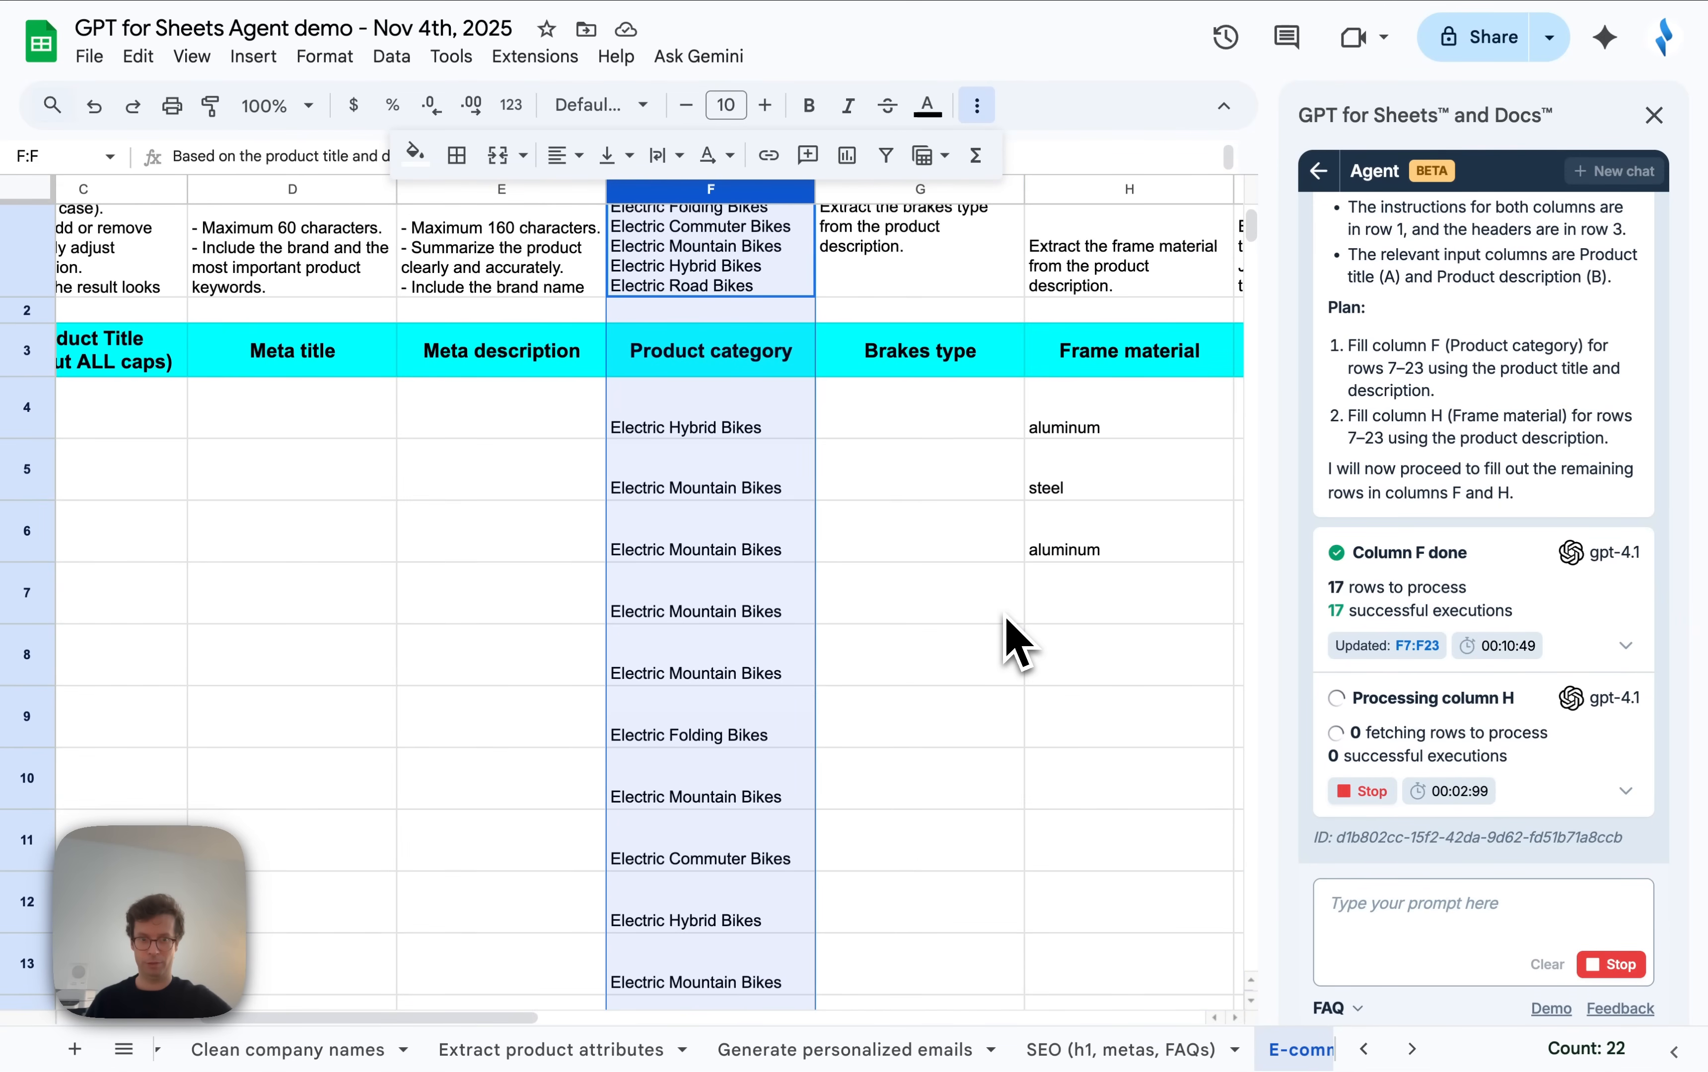
{"action": "scroll", "coordinate": [1015, 639], "scroll_direction": "down", "scroll_amount": 5}
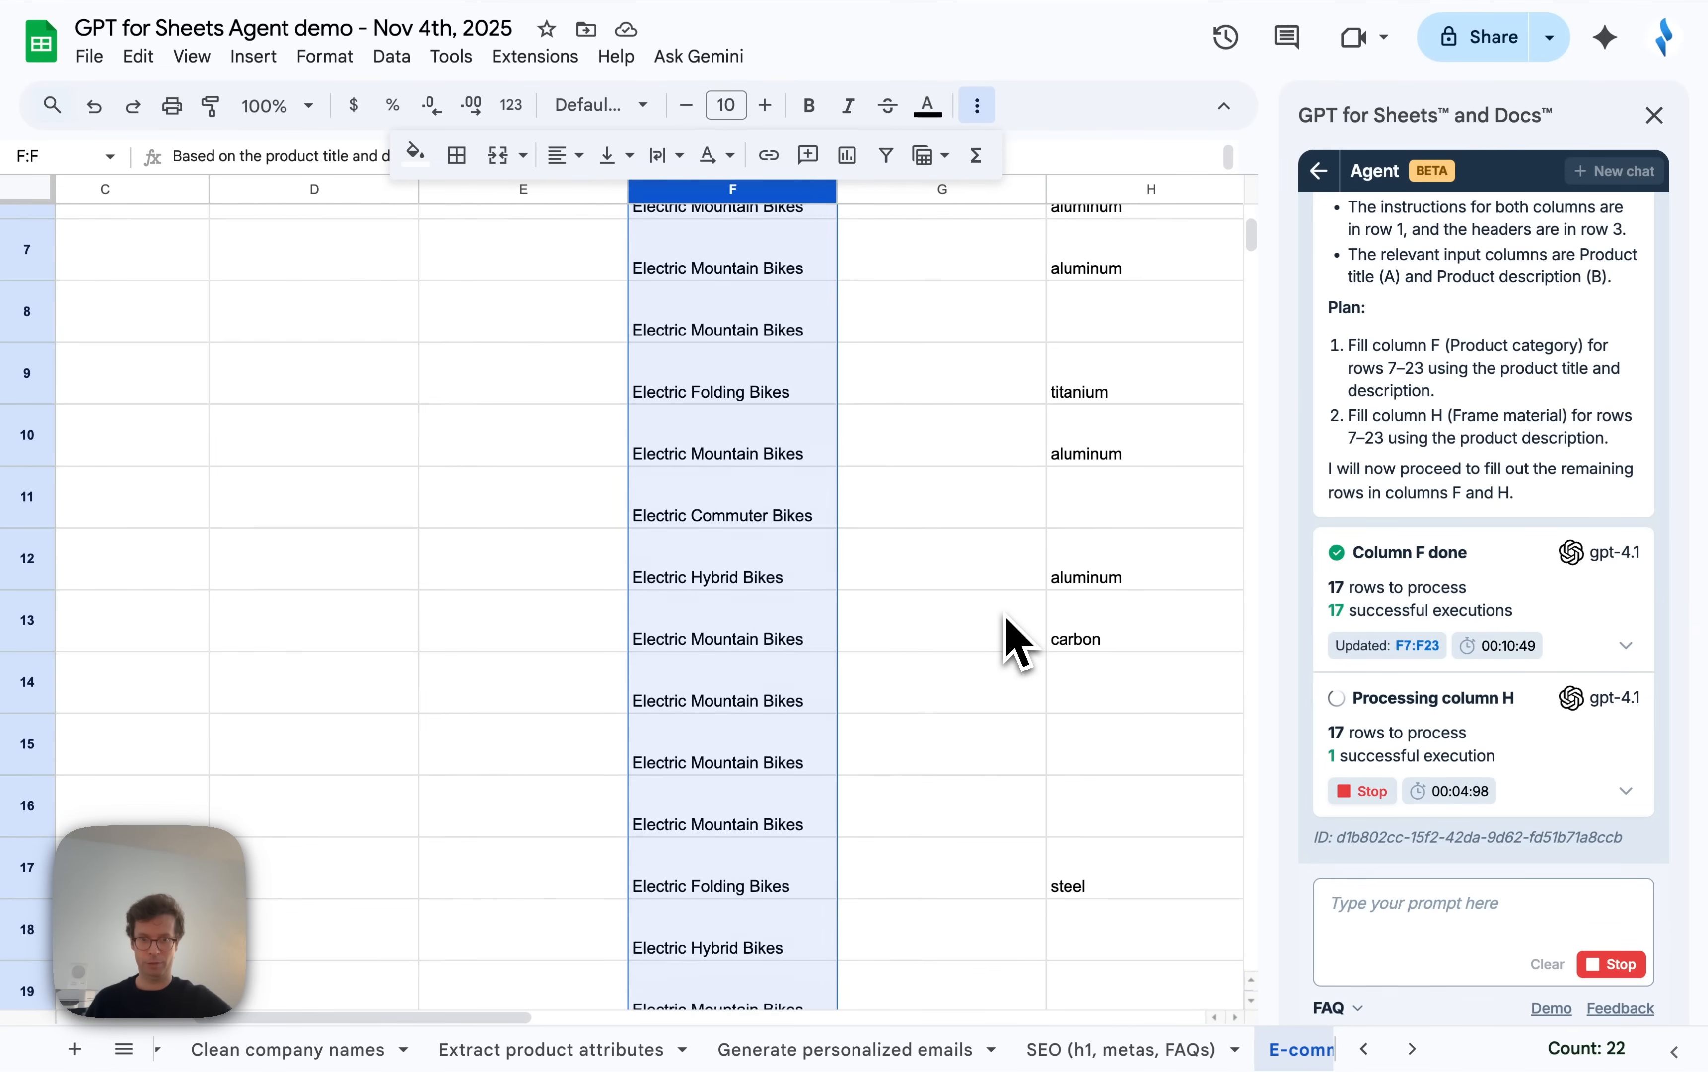
{"action": "scroll", "coordinate": [1015, 638], "scroll_direction": "left", "scroll_amount": 2}
{"action": "scroll", "coordinate": [1014, 642], "scroll_direction": "up", "scroll_amount": 5}
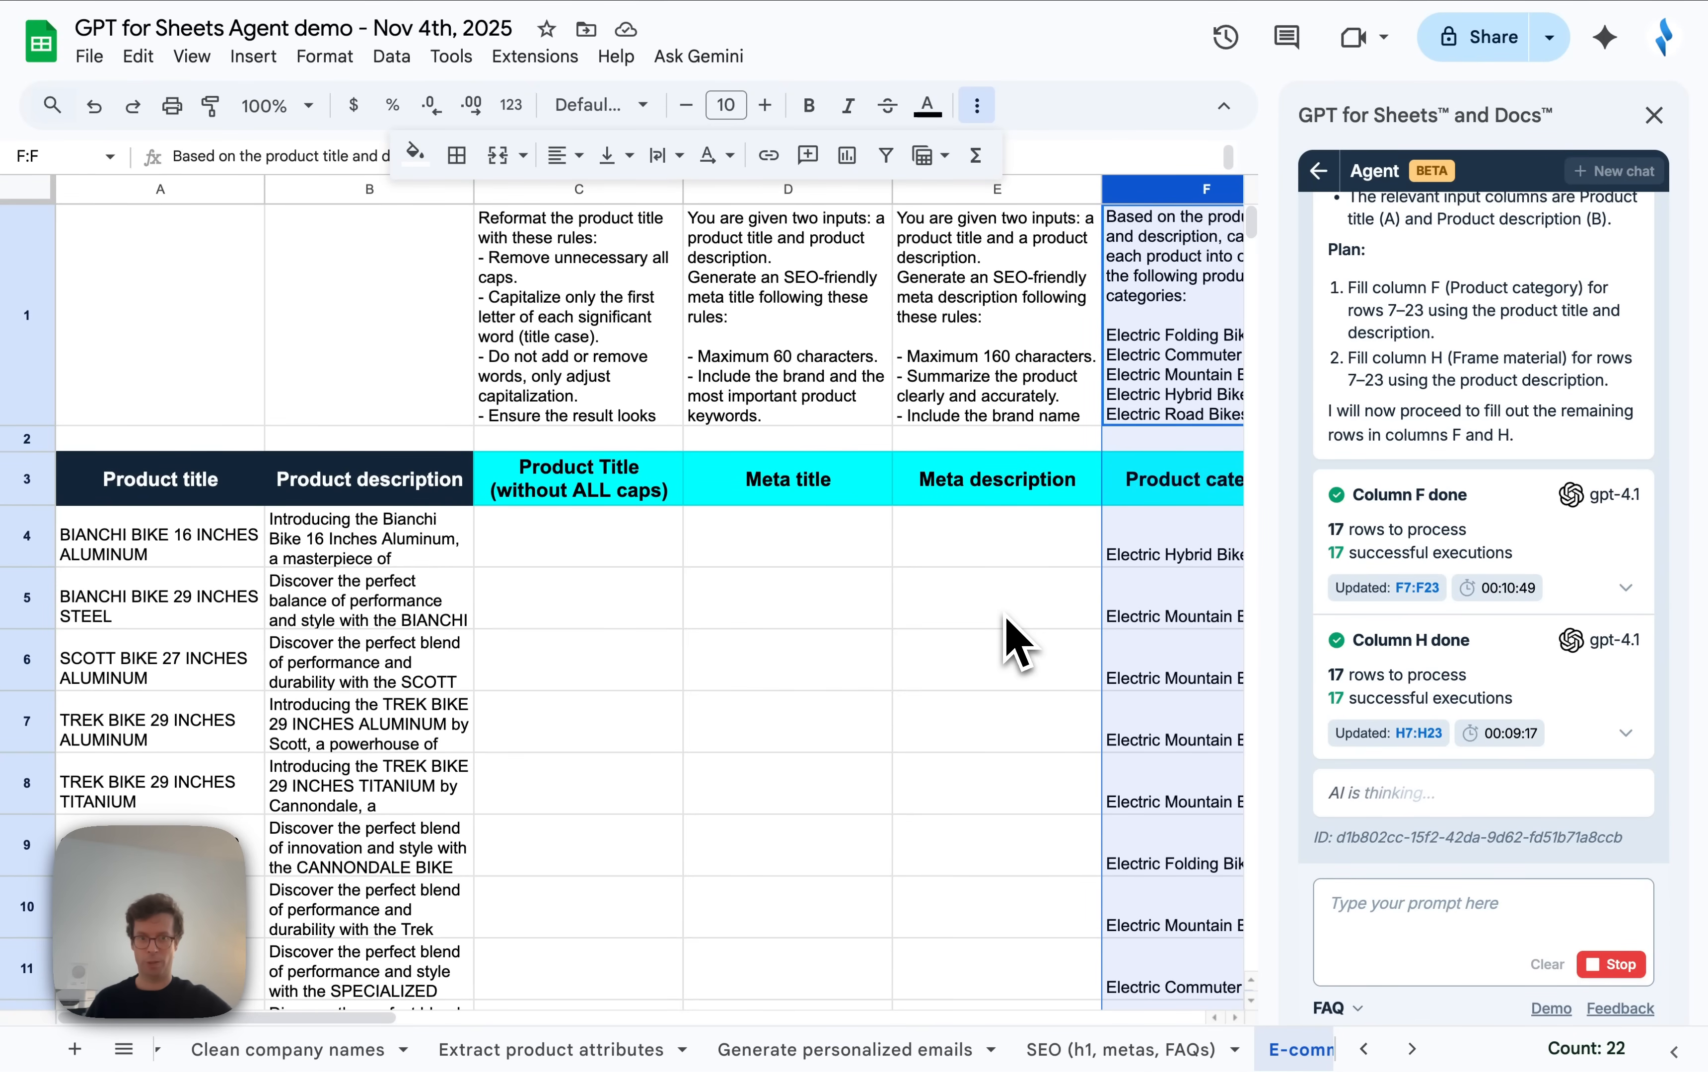
{"action": "scroll", "coordinate": [1015, 642], "scroll_direction": "right", "scroll_amount": 5}
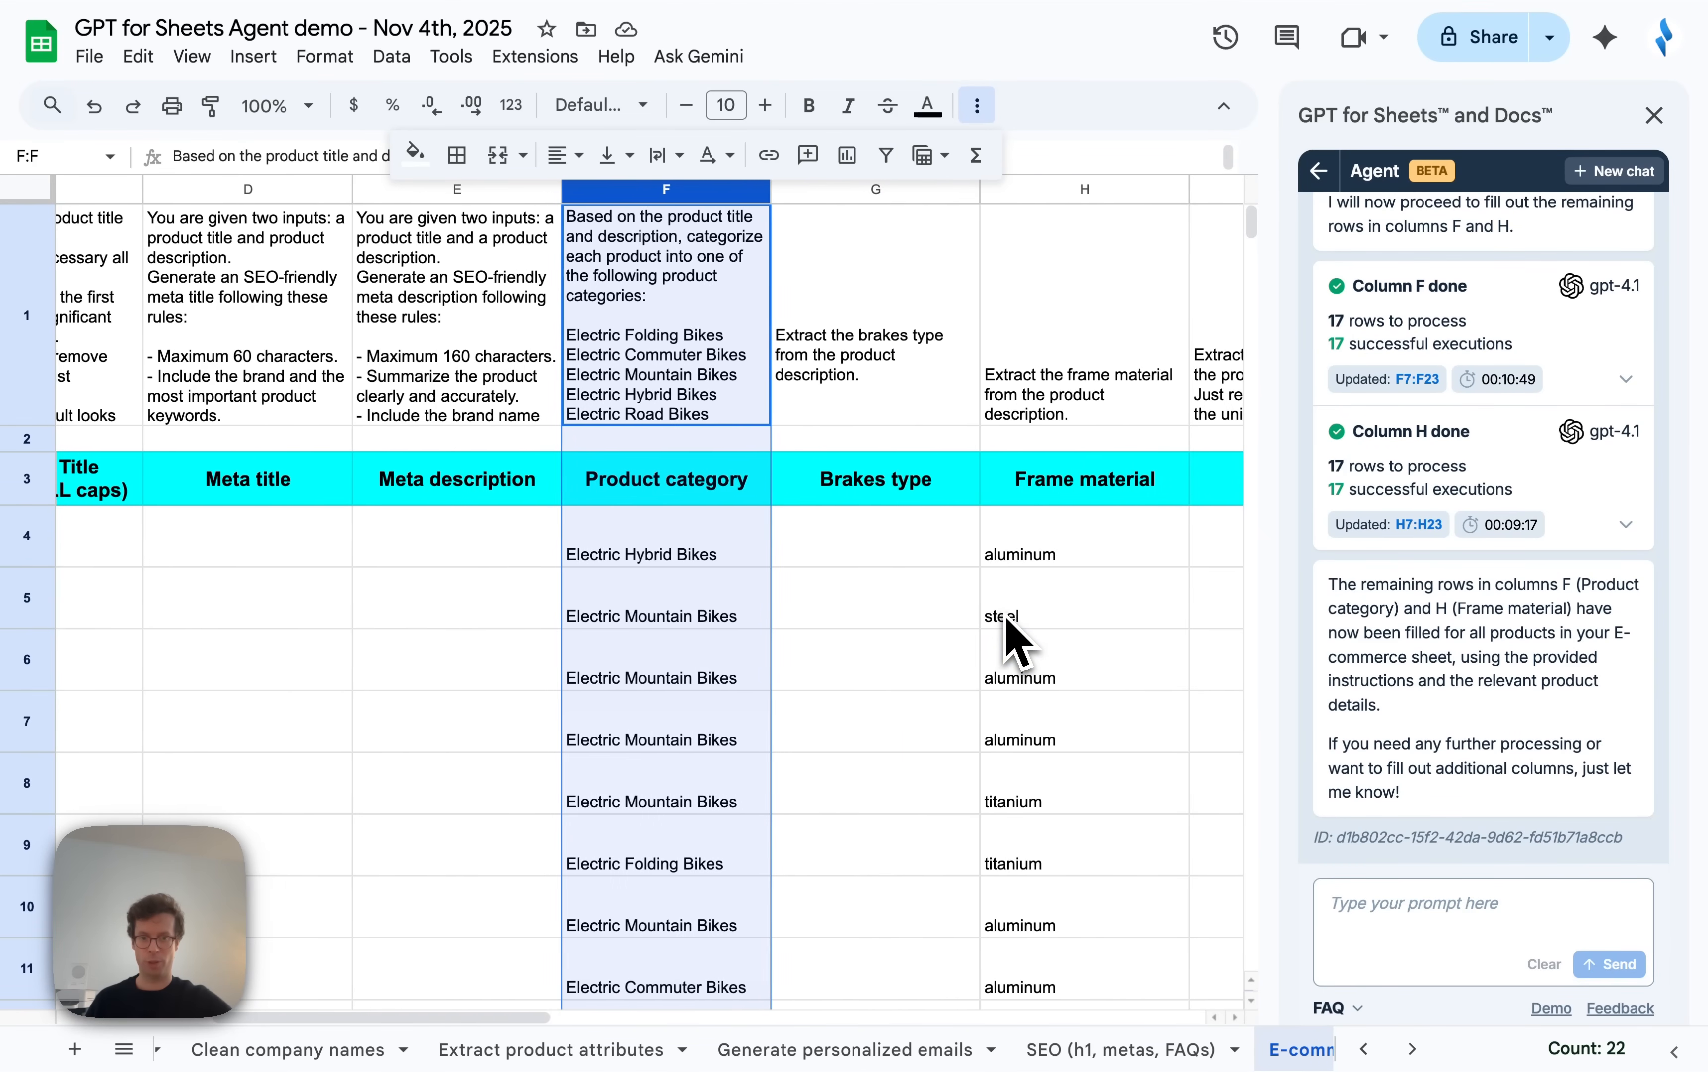
{"action": "scroll", "coordinate": [1014, 642], "scroll_direction": "left", "scroll_amount": 5}
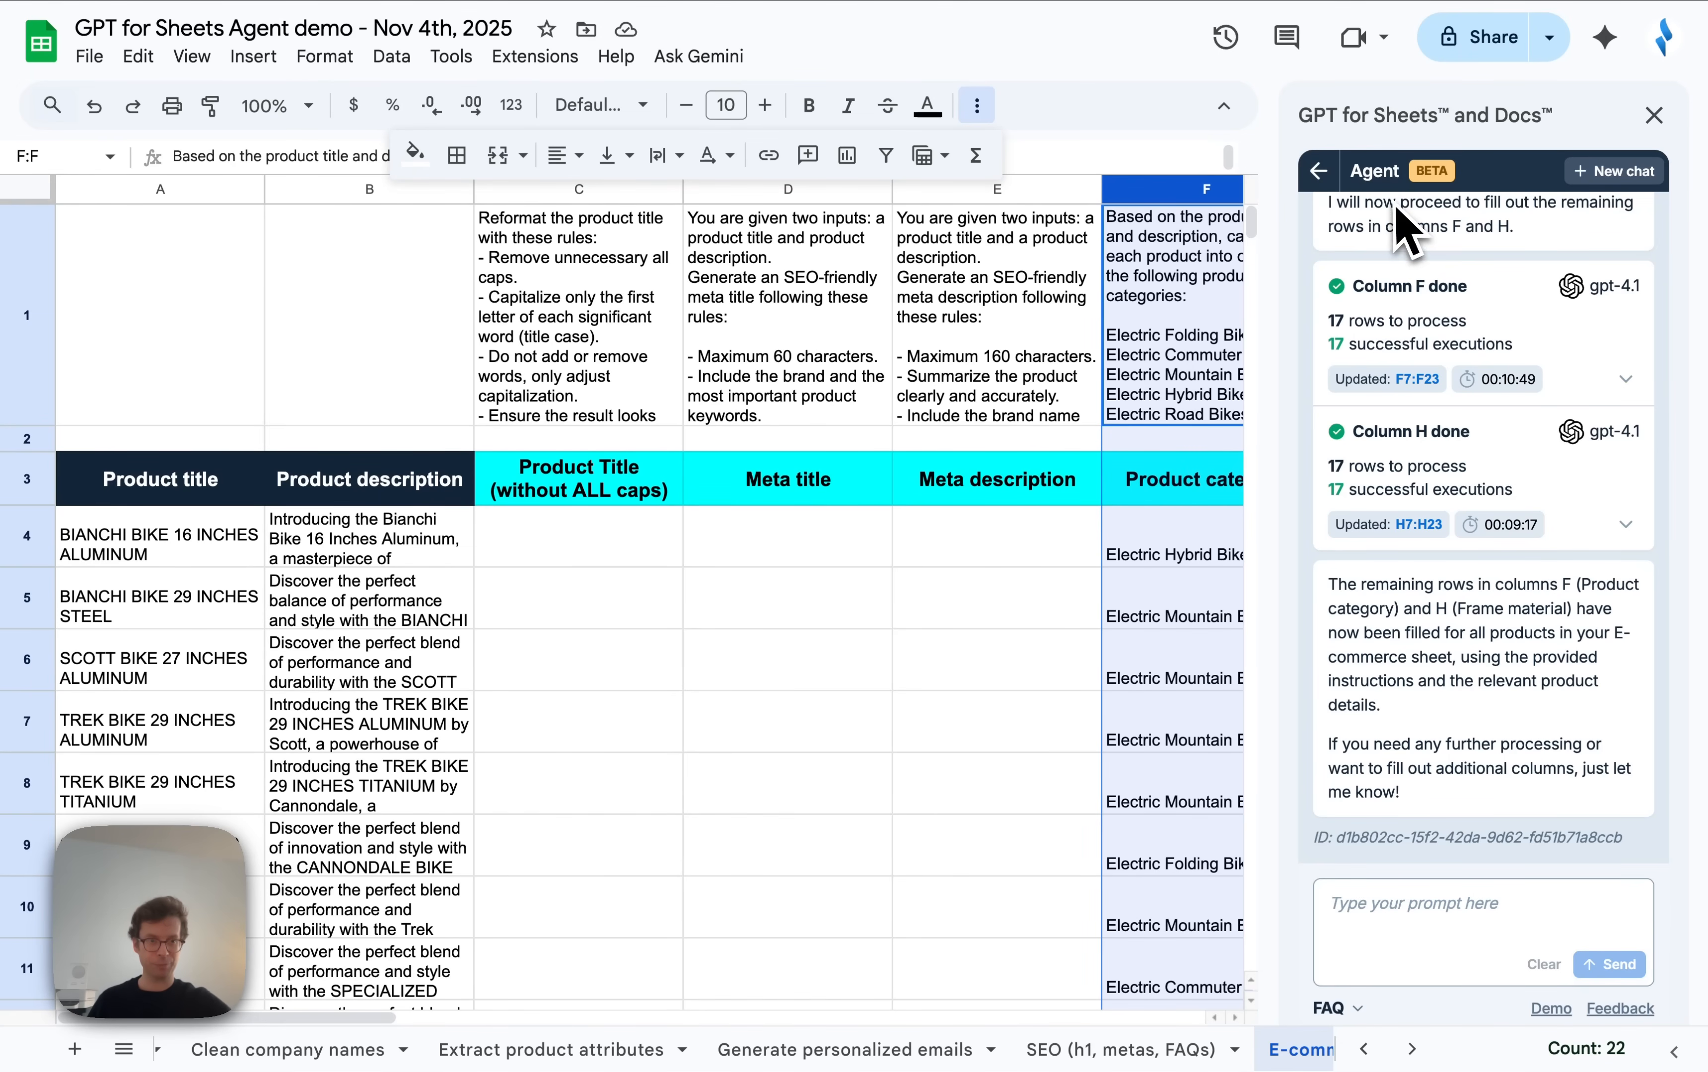
Start a new agent chat and load the Market research example.
{"action": "left_click", "coordinate": [1621, 173]}
{"action": "left_click", "coordinate": [1387, 339]}
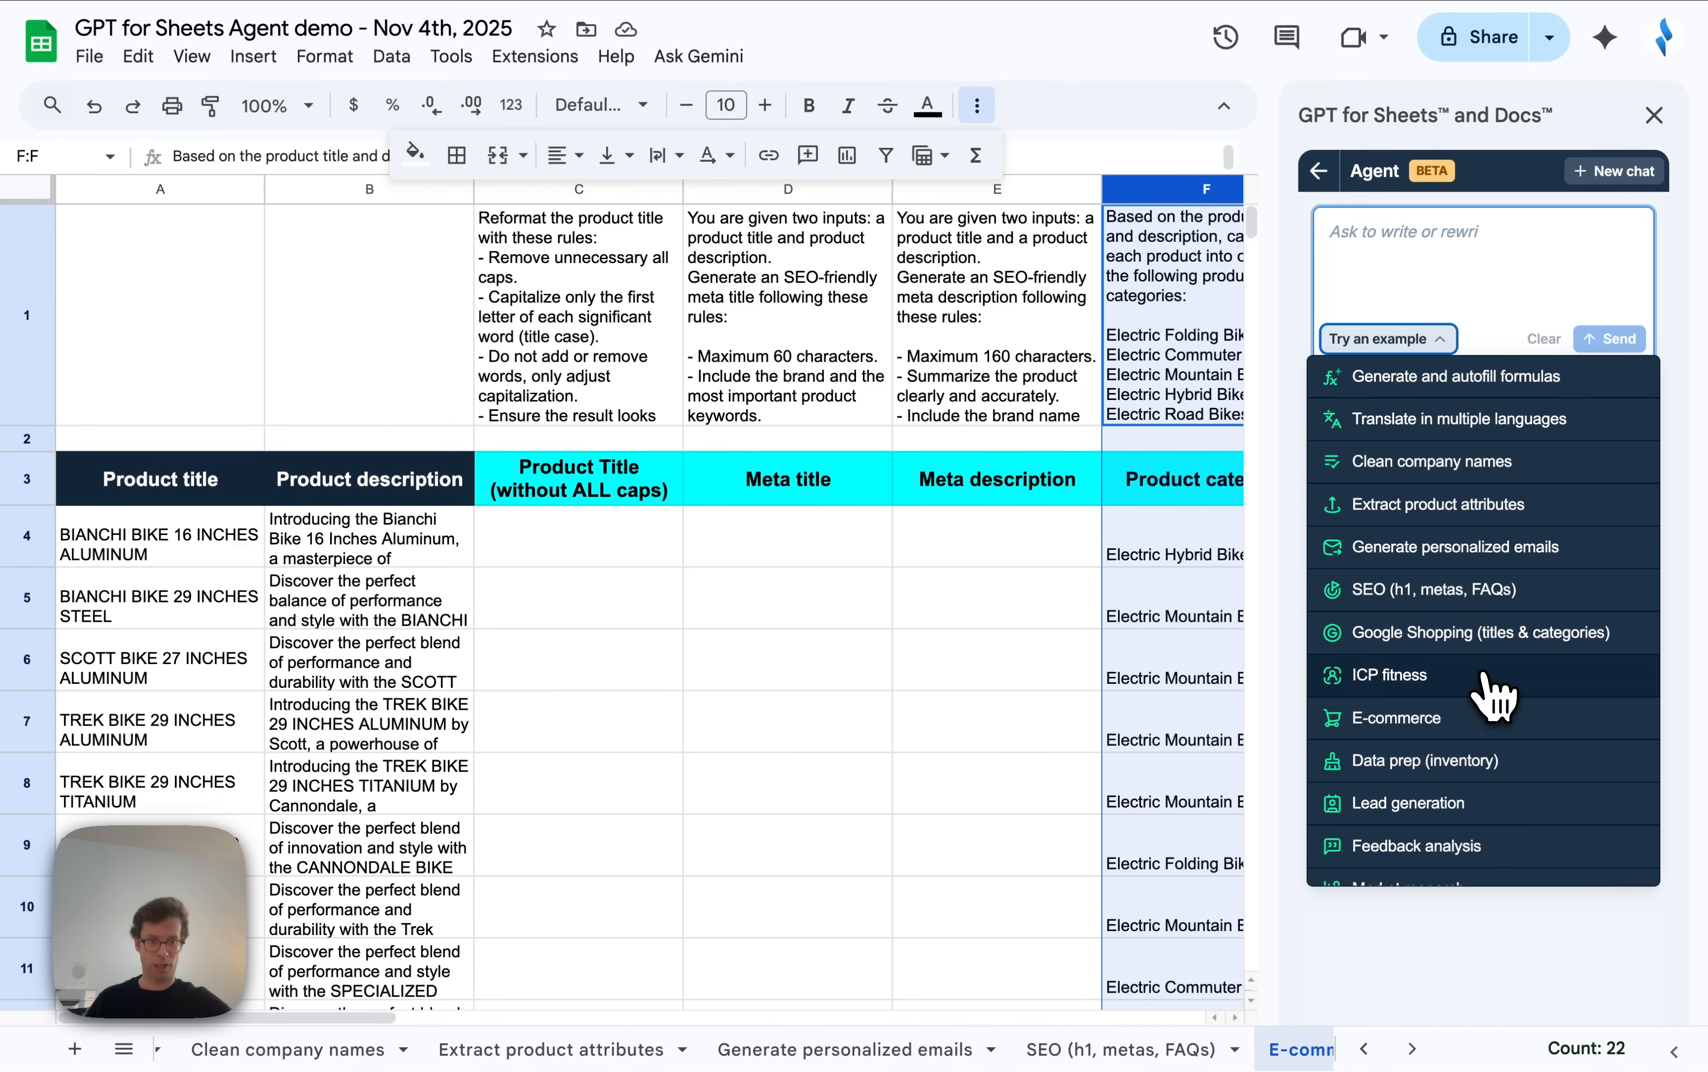
{"action": "scroll", "coordinate": [1490, 695], "scroll_direction": "down", "scroll_amount": 1}
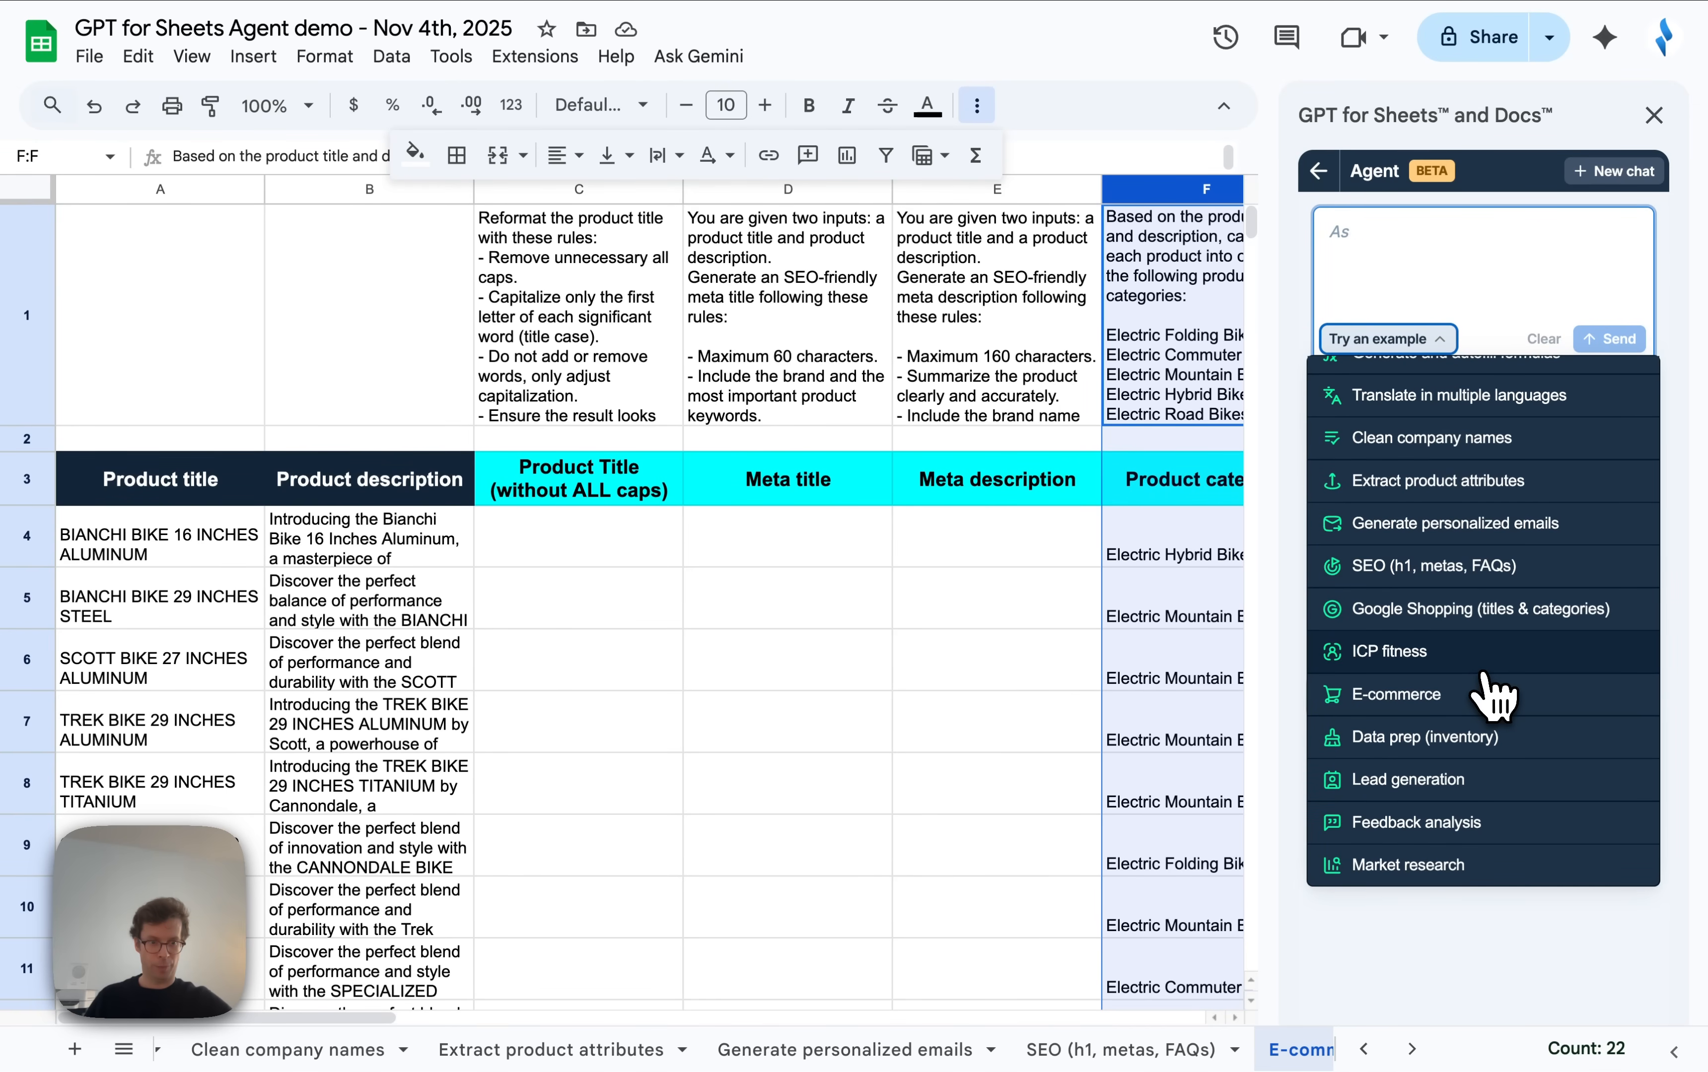
{"action": "left_click", "coordinate": [1413, 869]}
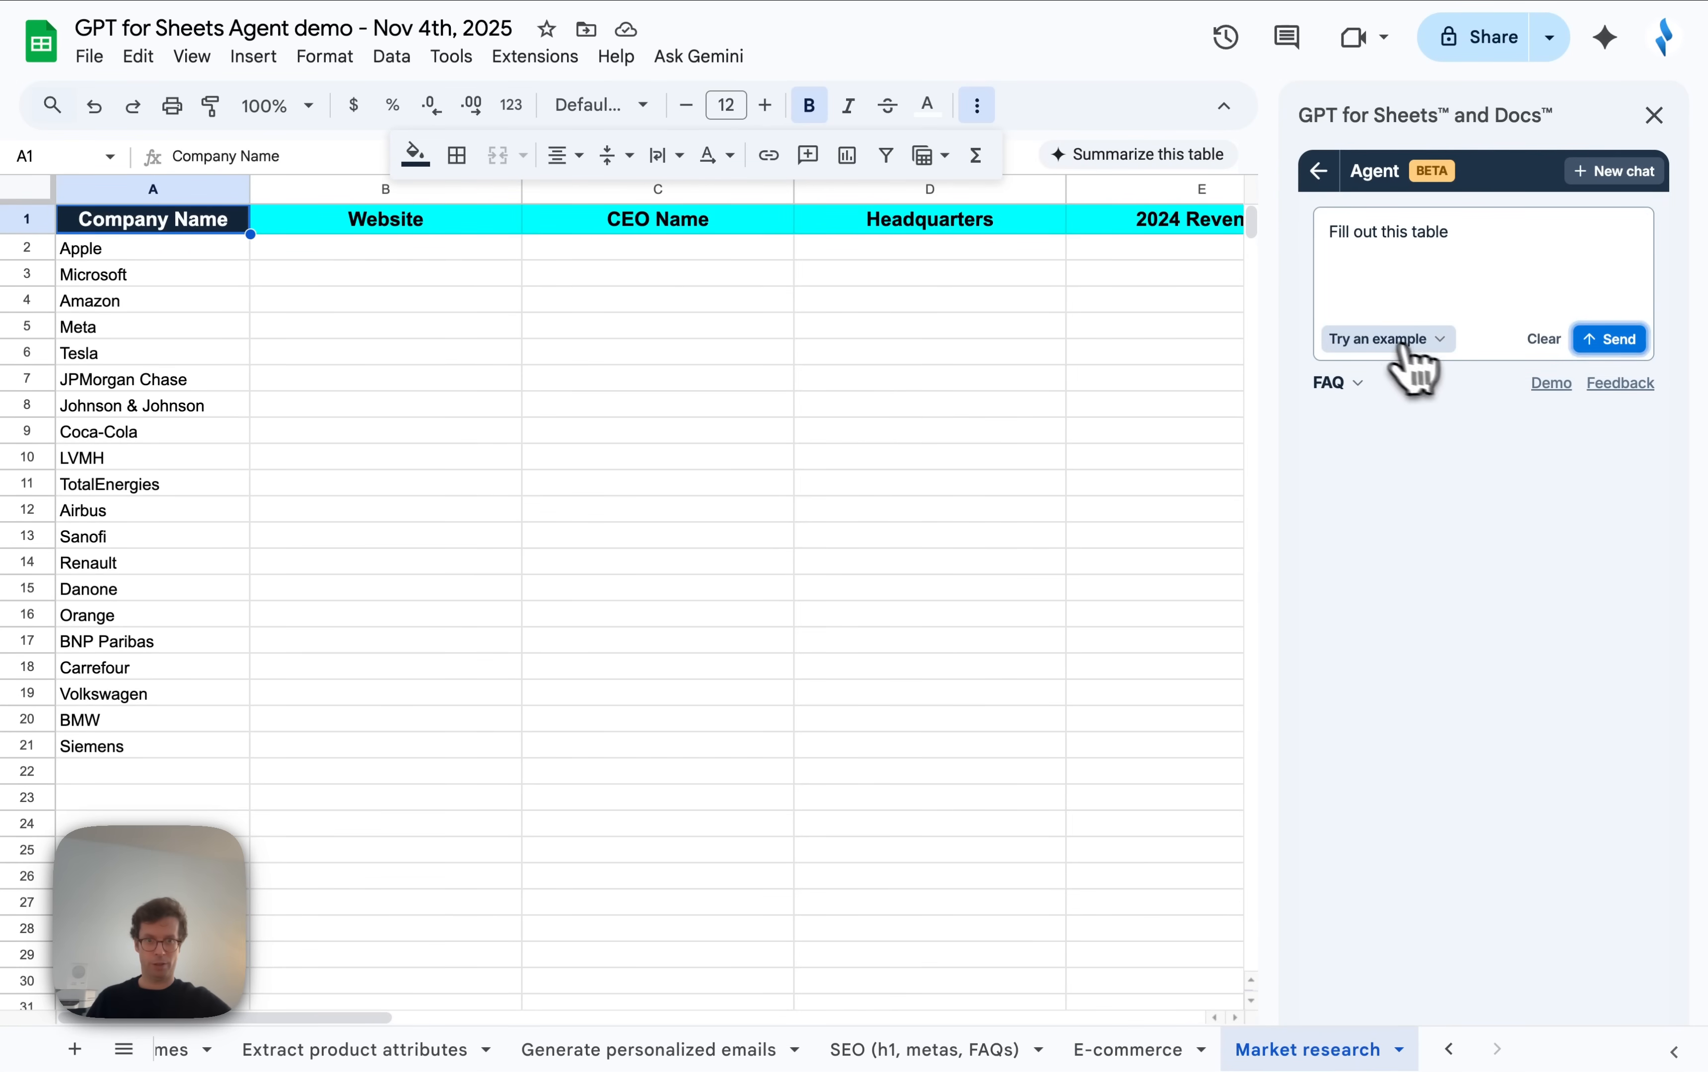
Delete the CEO Name and Headquarters columns from the Market research table.
{"action": "scroll", "coordinate": [1147, 562], "scroll_direction": "right", "scroll_amount": 1}
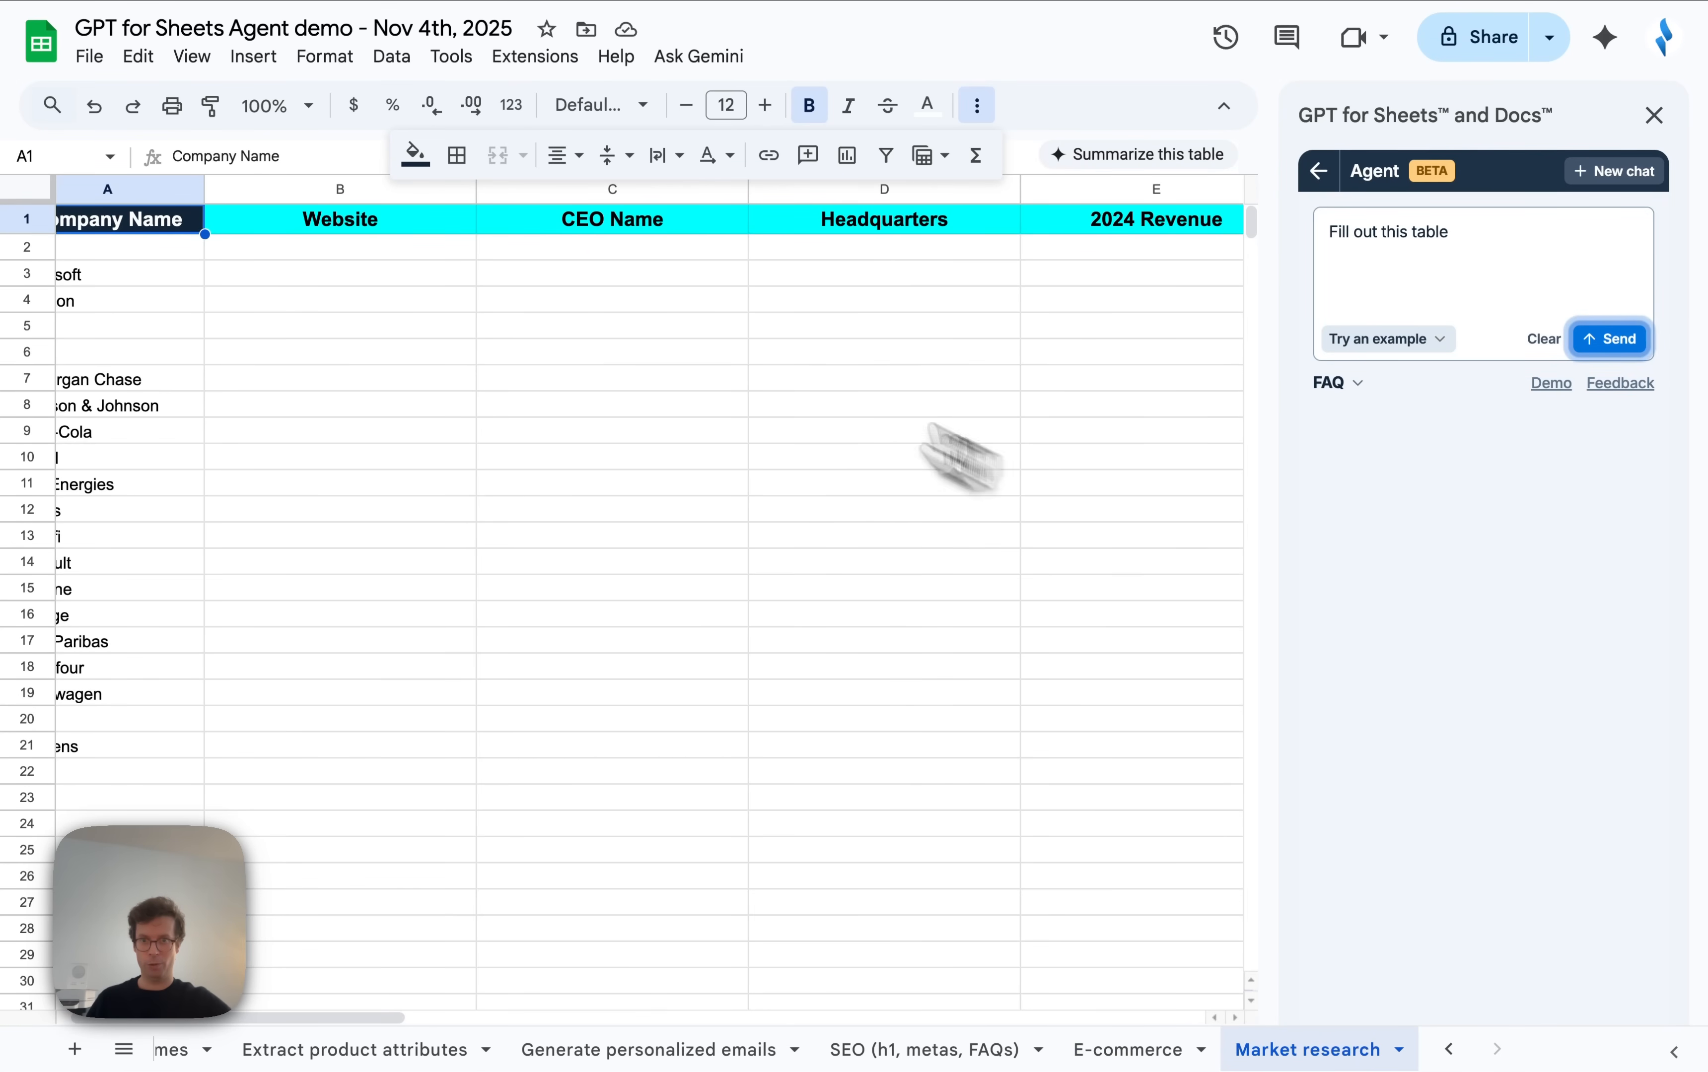
{"action": "left_click", "coordinate": [828, 189]}
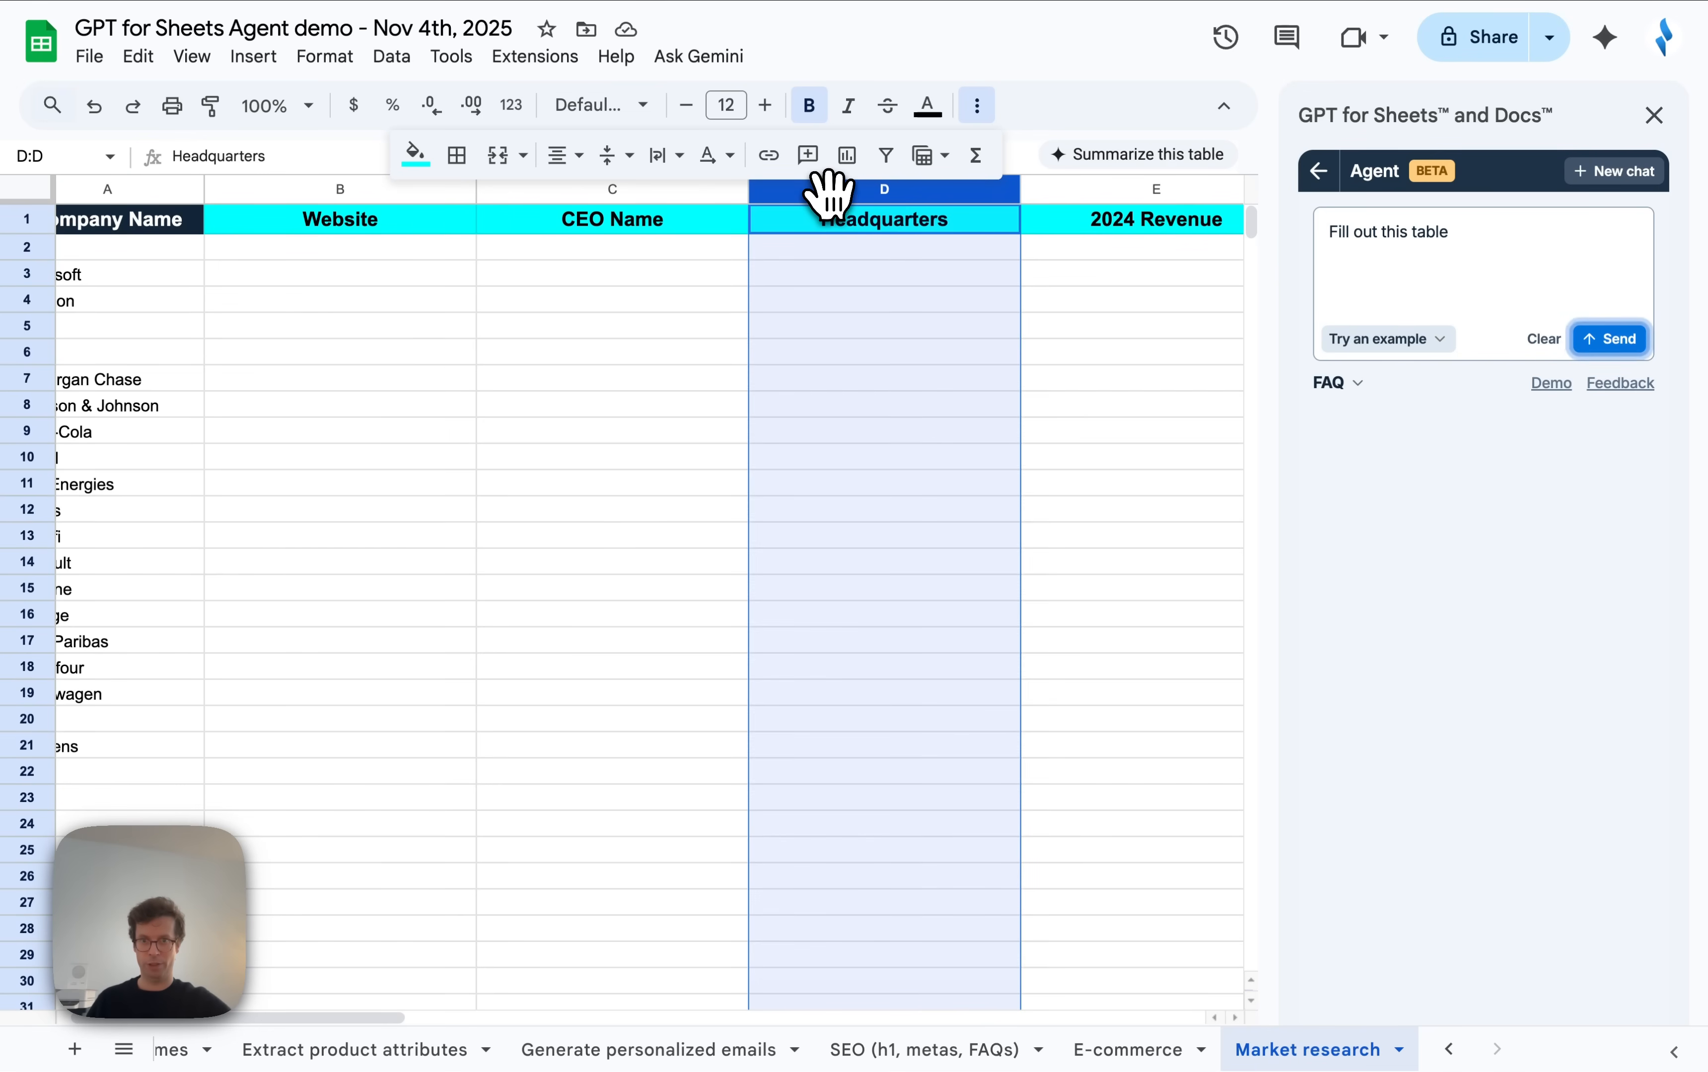
{"action": "left_click", "coordinate": [677, 189], "text": "shift"}
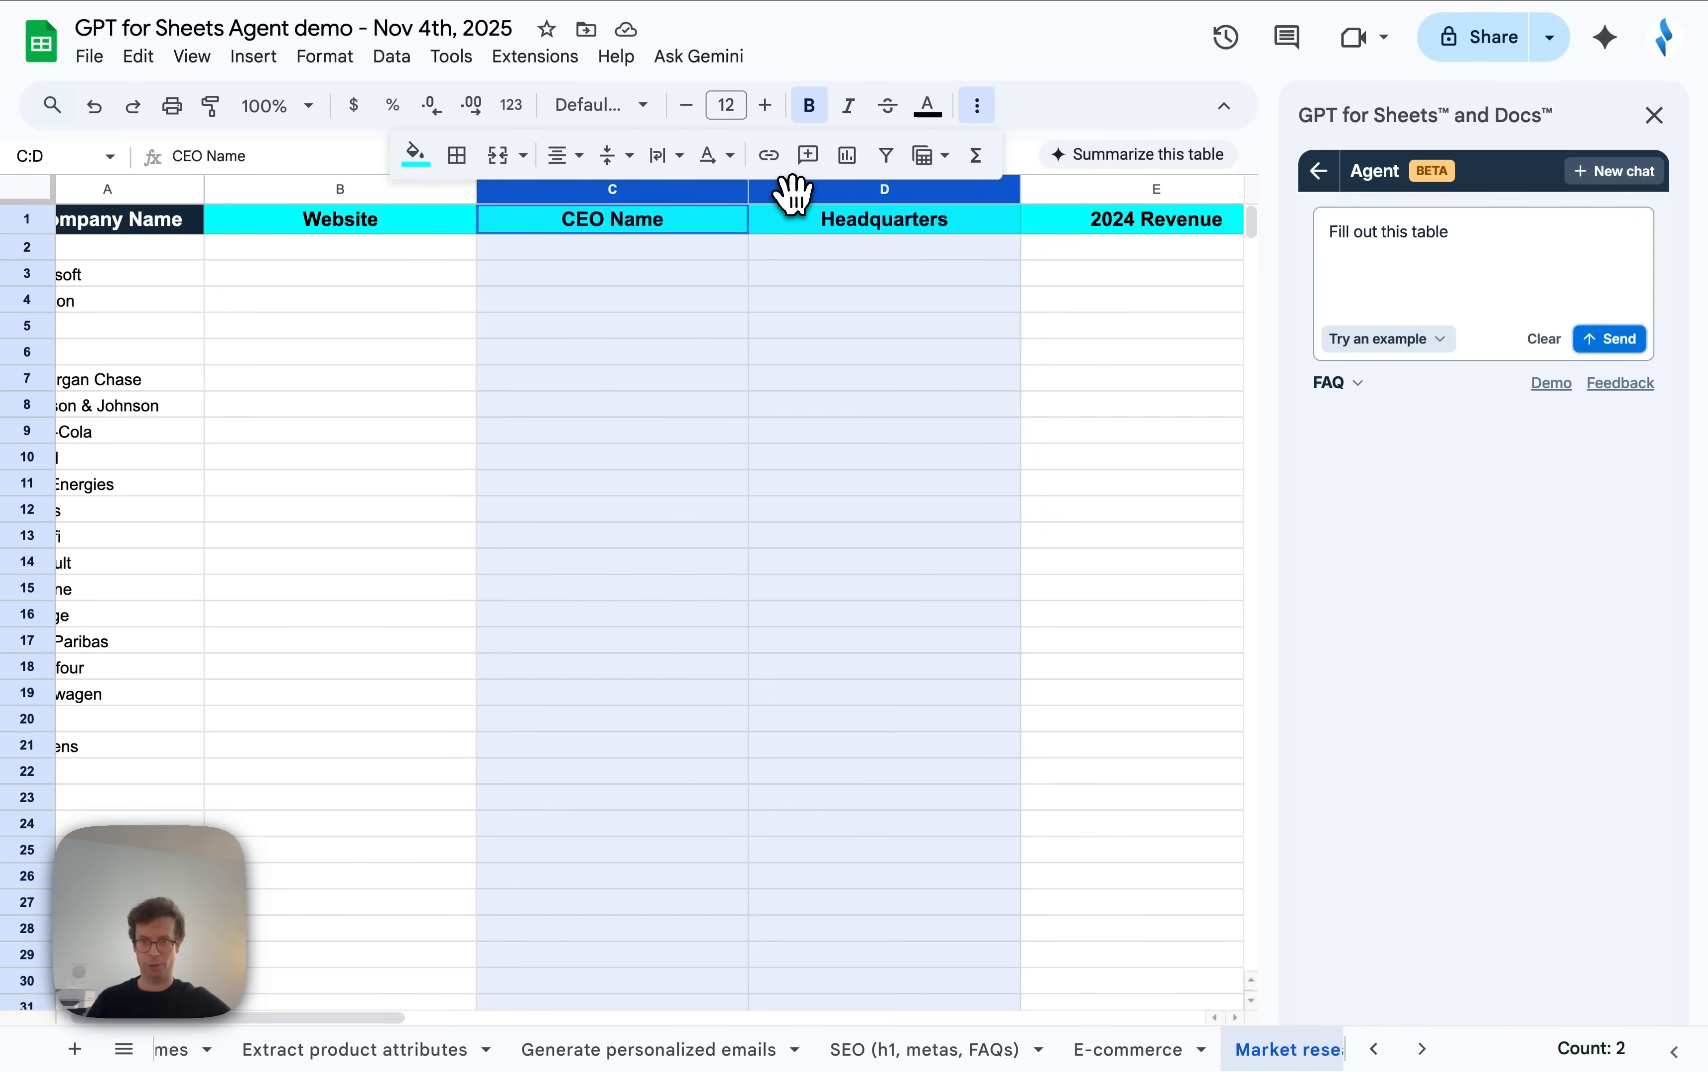
{"action": "right_click", "coordinate": [793, 190]}
{"action": "left_click", "coordinate": [922, 410]}
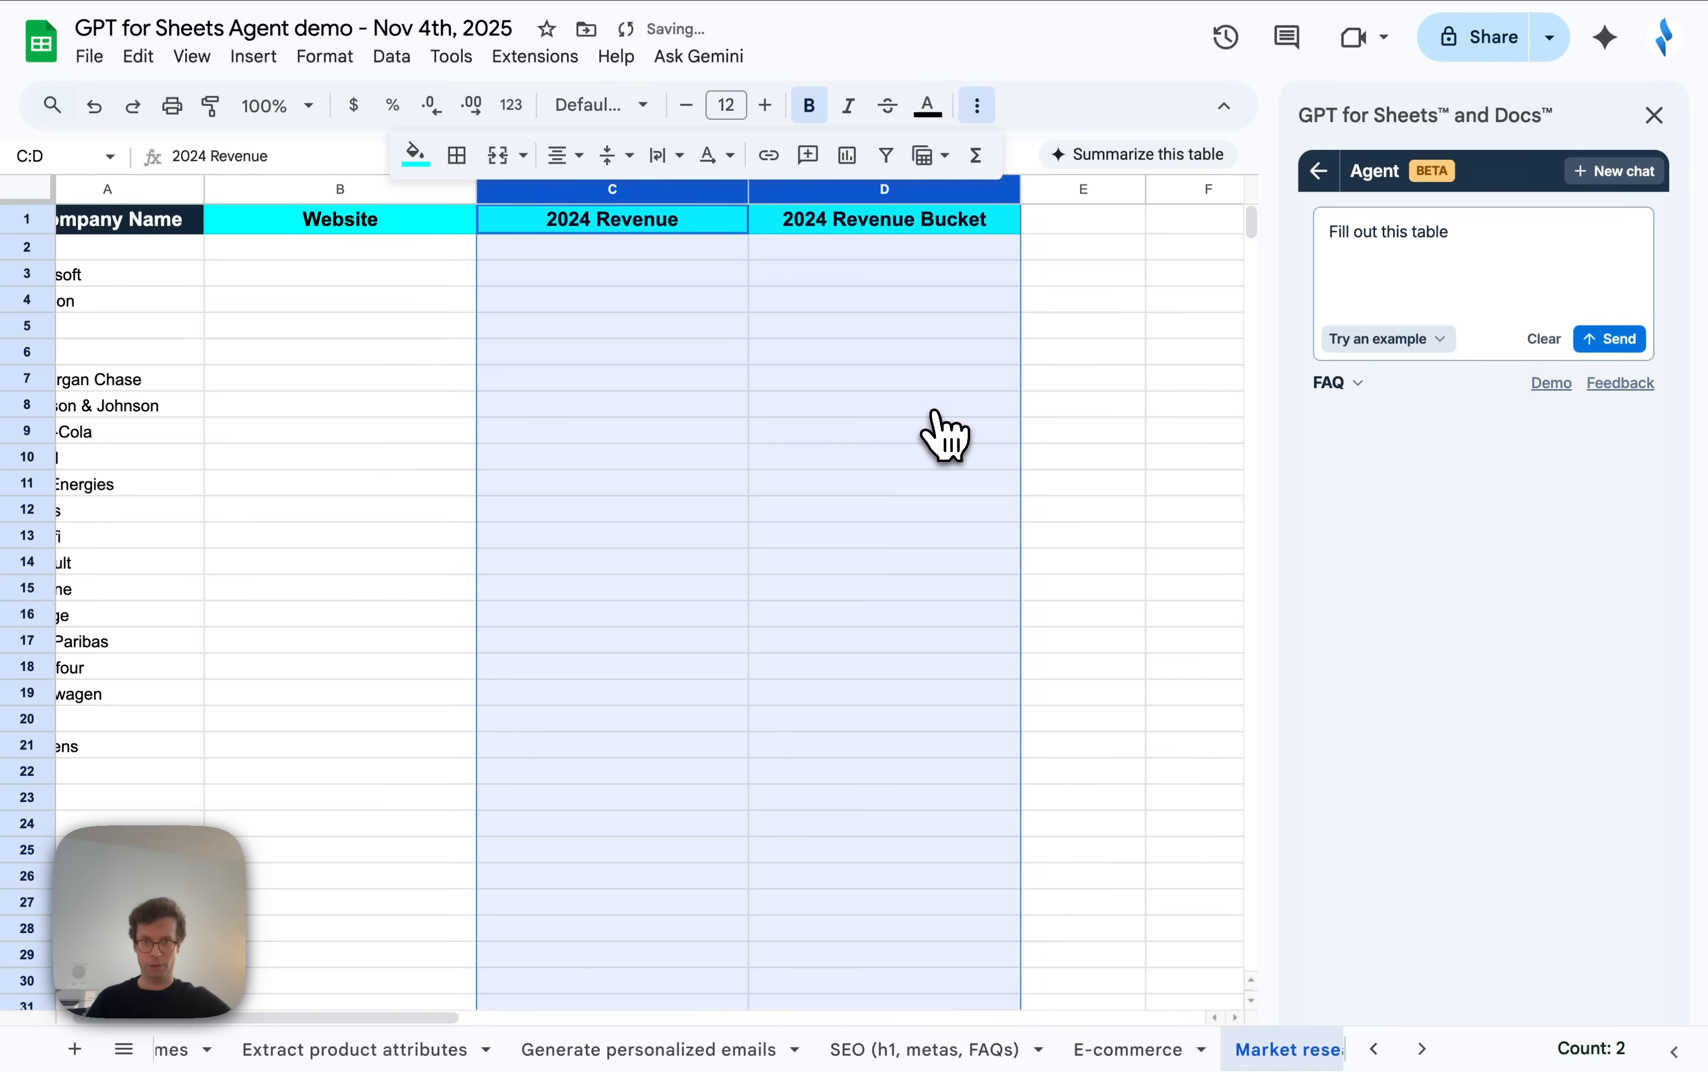
Clear the 2024 Revenue Bucket header in D1, and have the agent fill out the table.
{"action": "left_click", "coordinate": [1477, 250]}
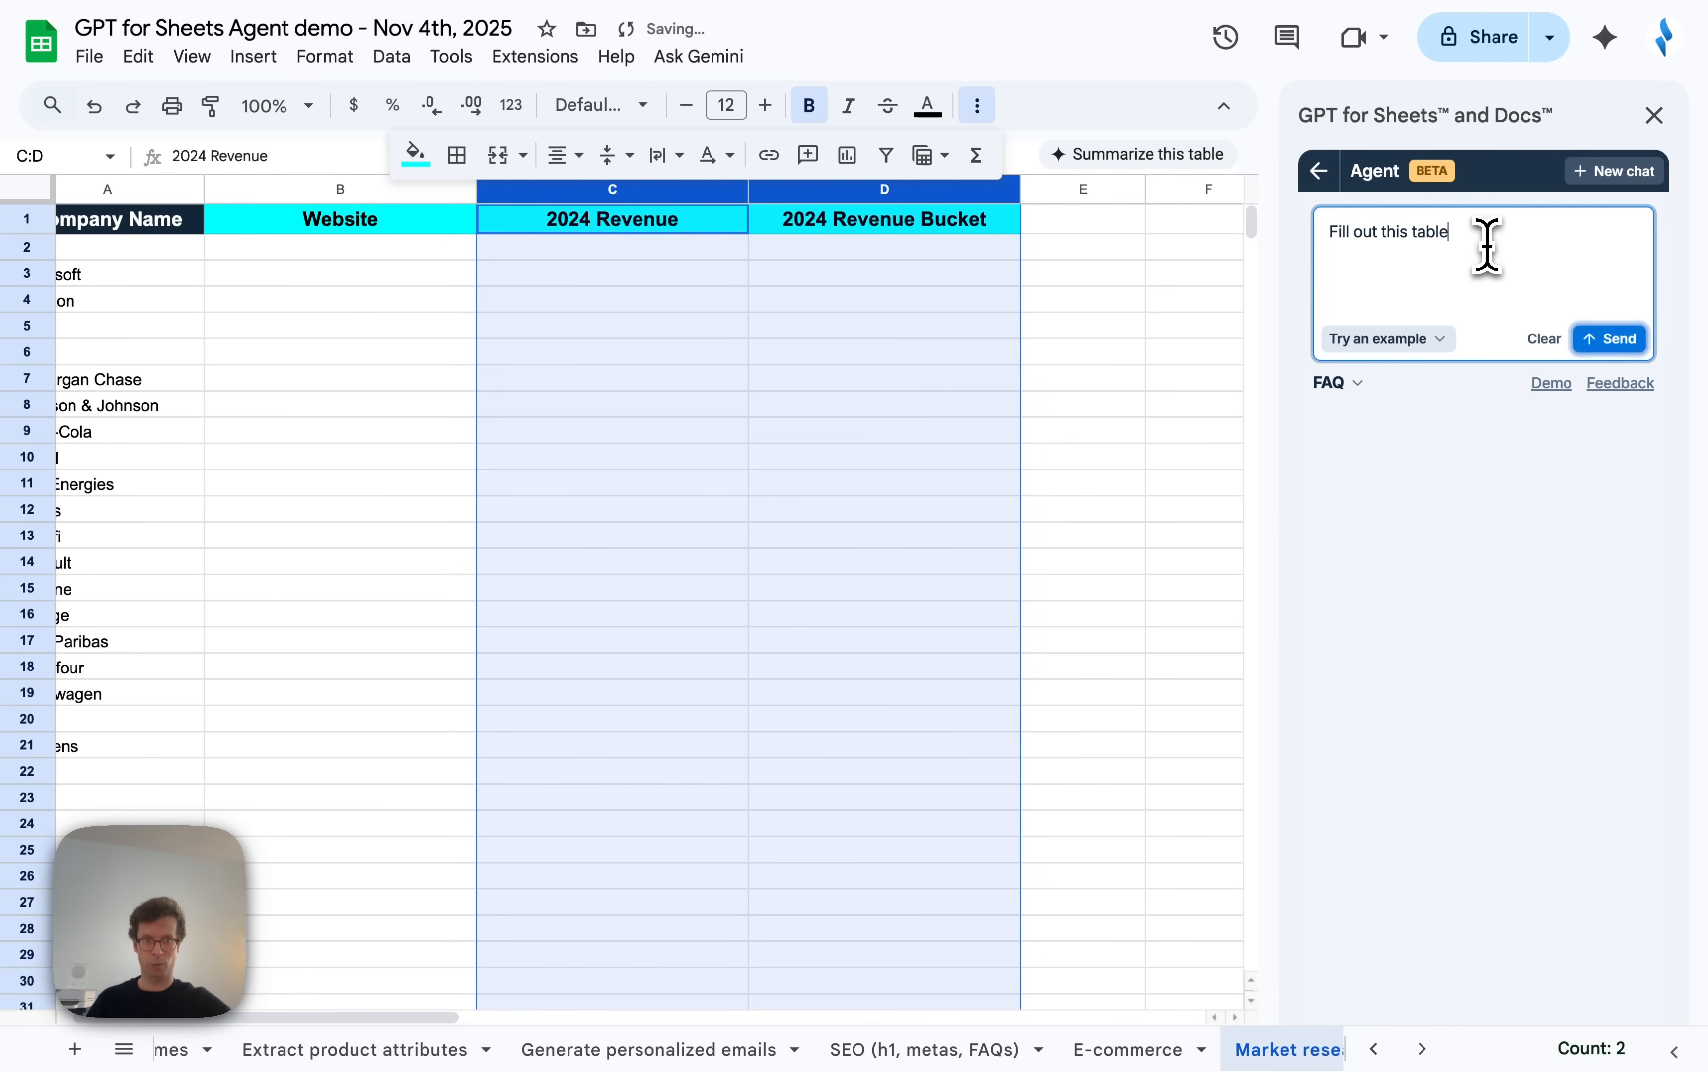
{"action": "left_click", "coordinate": [888, 232]}
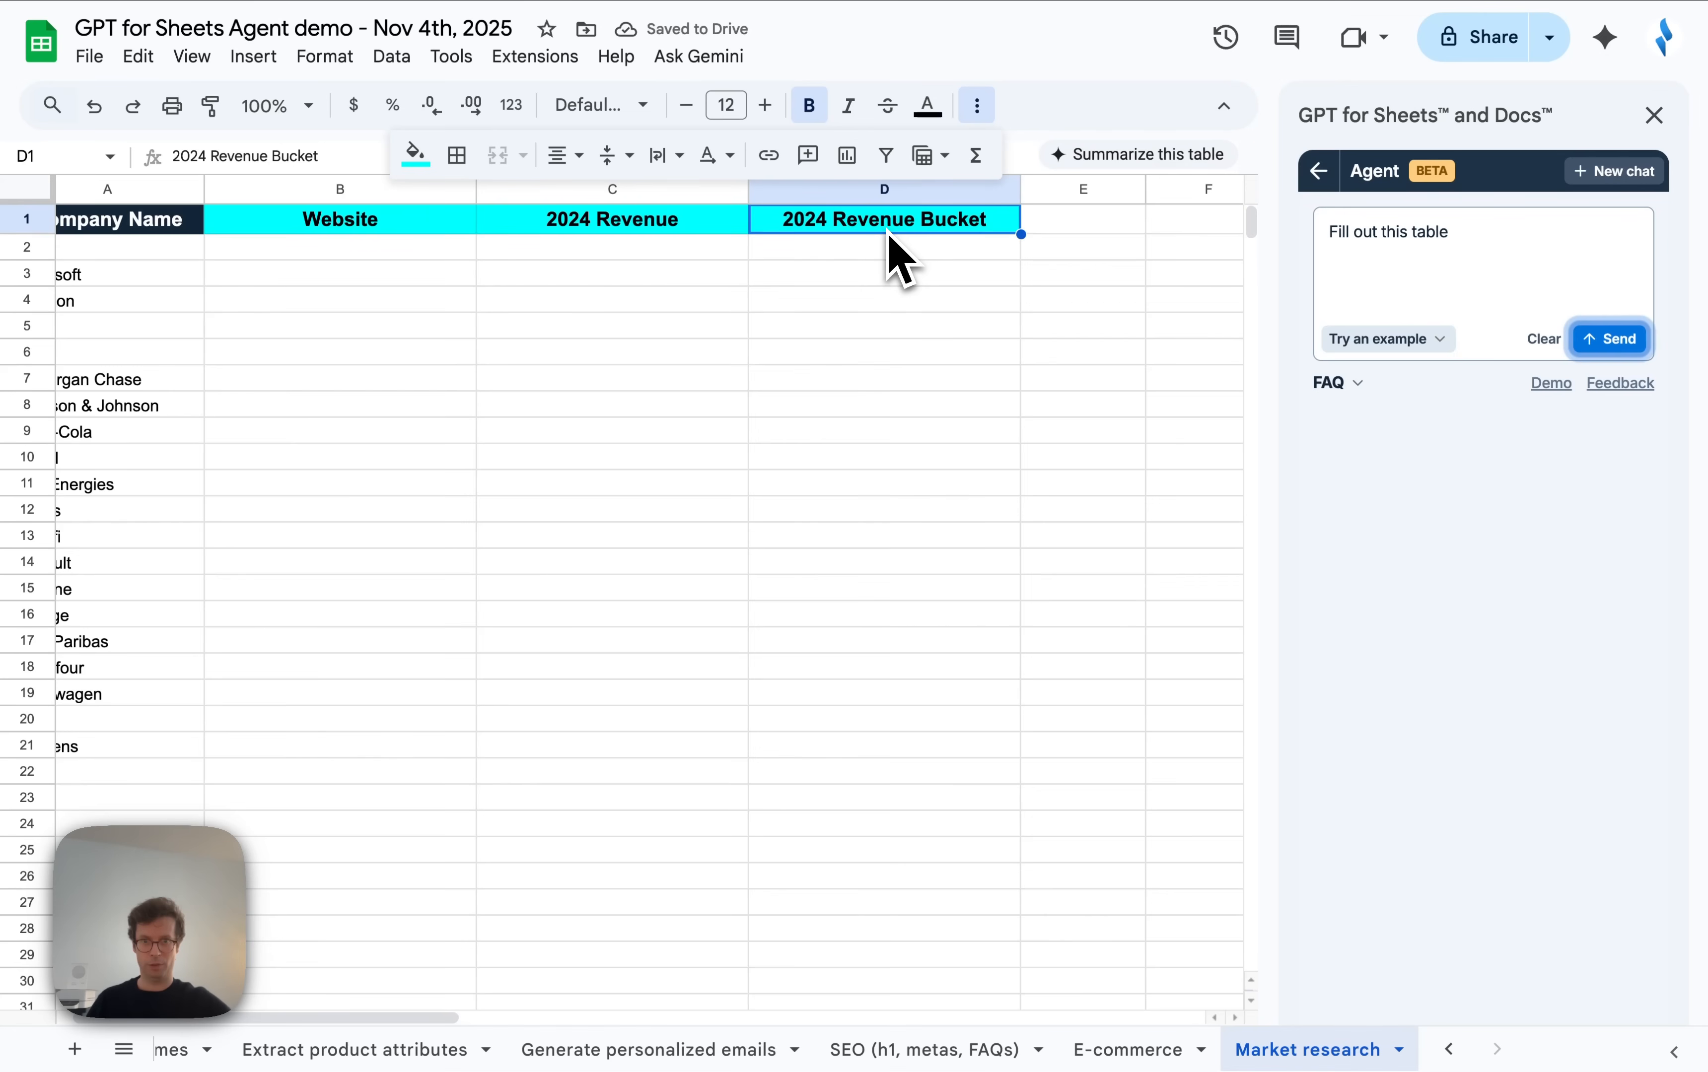
{"action": "key", "text": "Delete"}
{"action": "left_click", "coordinate": [1608, 339]}
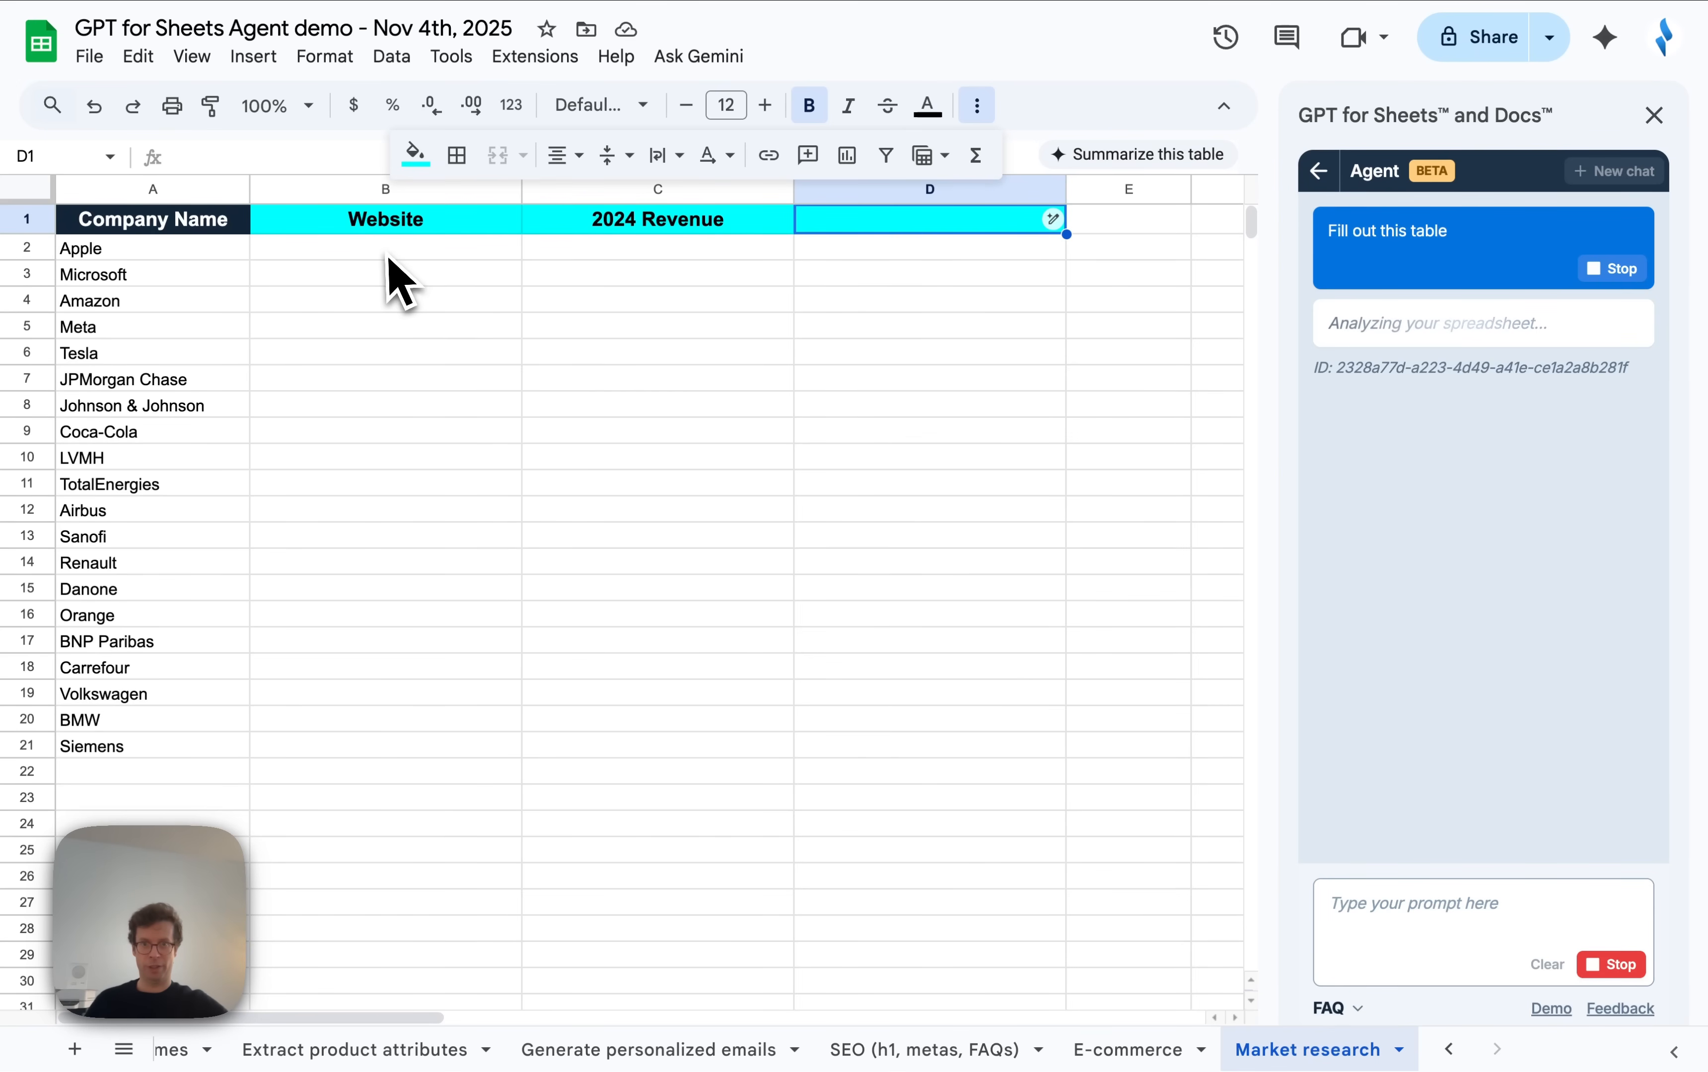
Review the company names, header row and 2024 Revenue column while the agent fills the table, including the Sanofi, BMW and Coca-Cola rows.
{"action": "left_click_drag", "start_coordinate": [171, 250], "coordinate": [228, 752]}
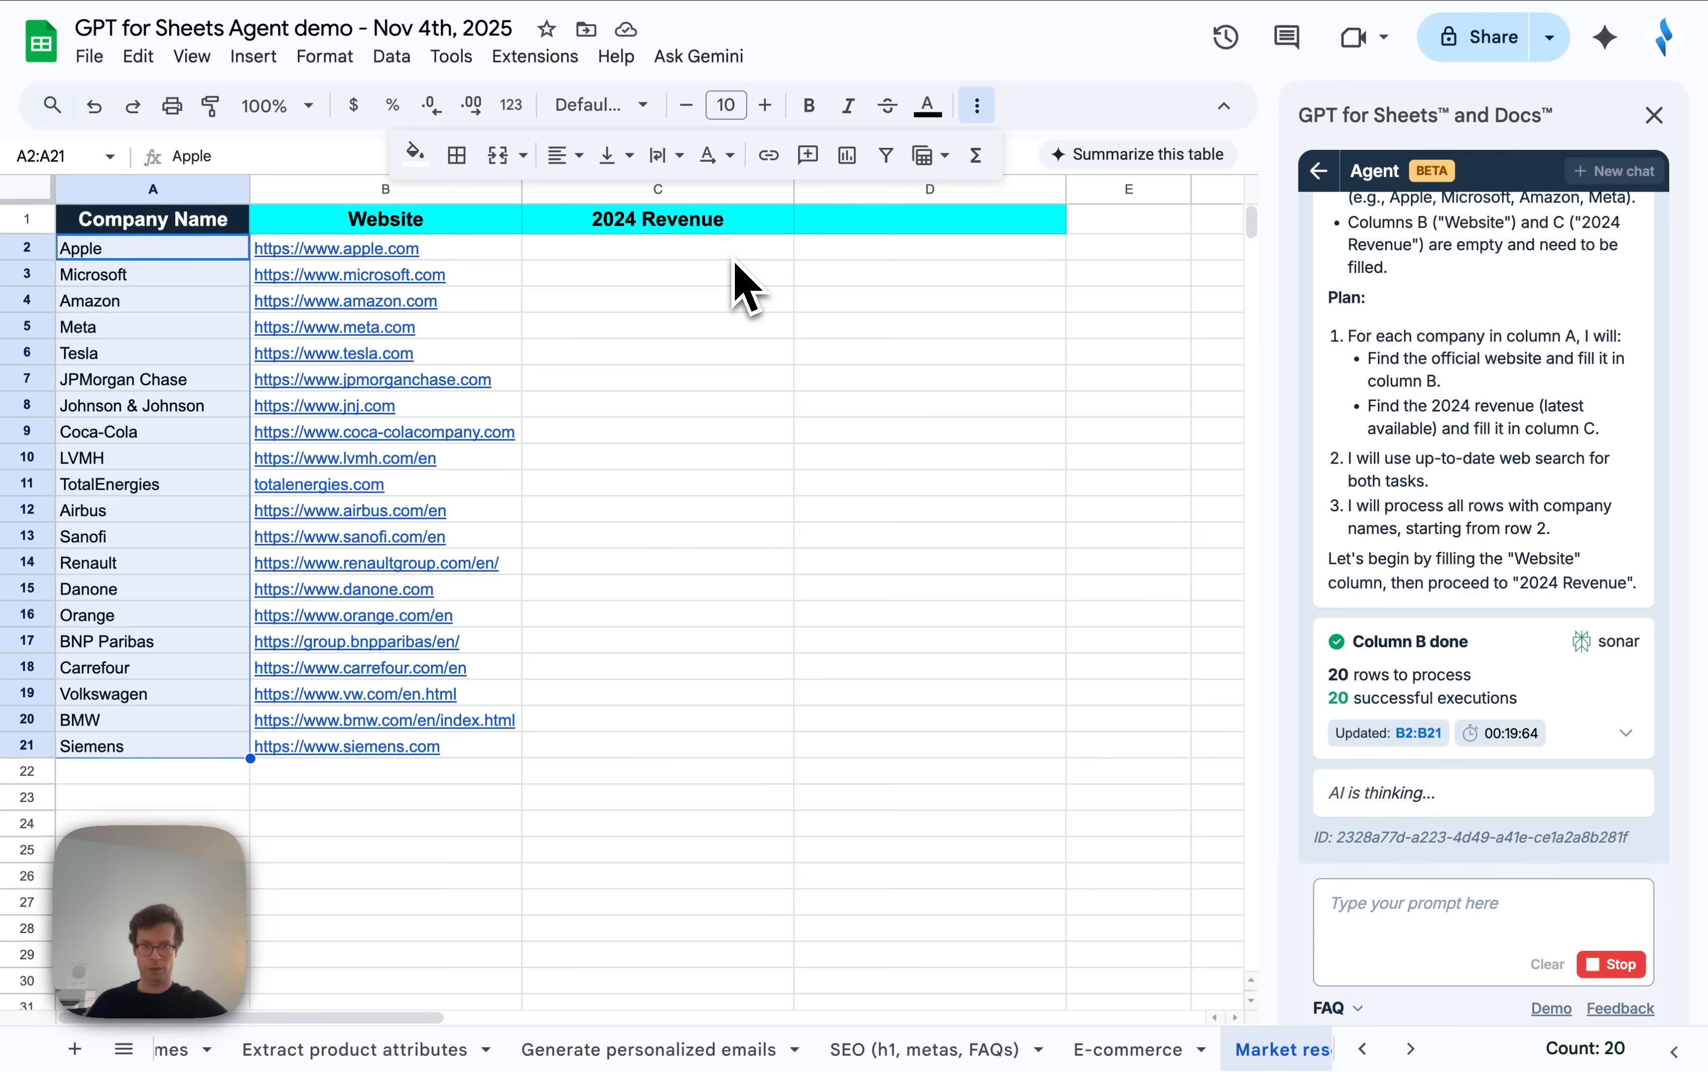
{"action": "left_click", "coordinate": [27, 220]}
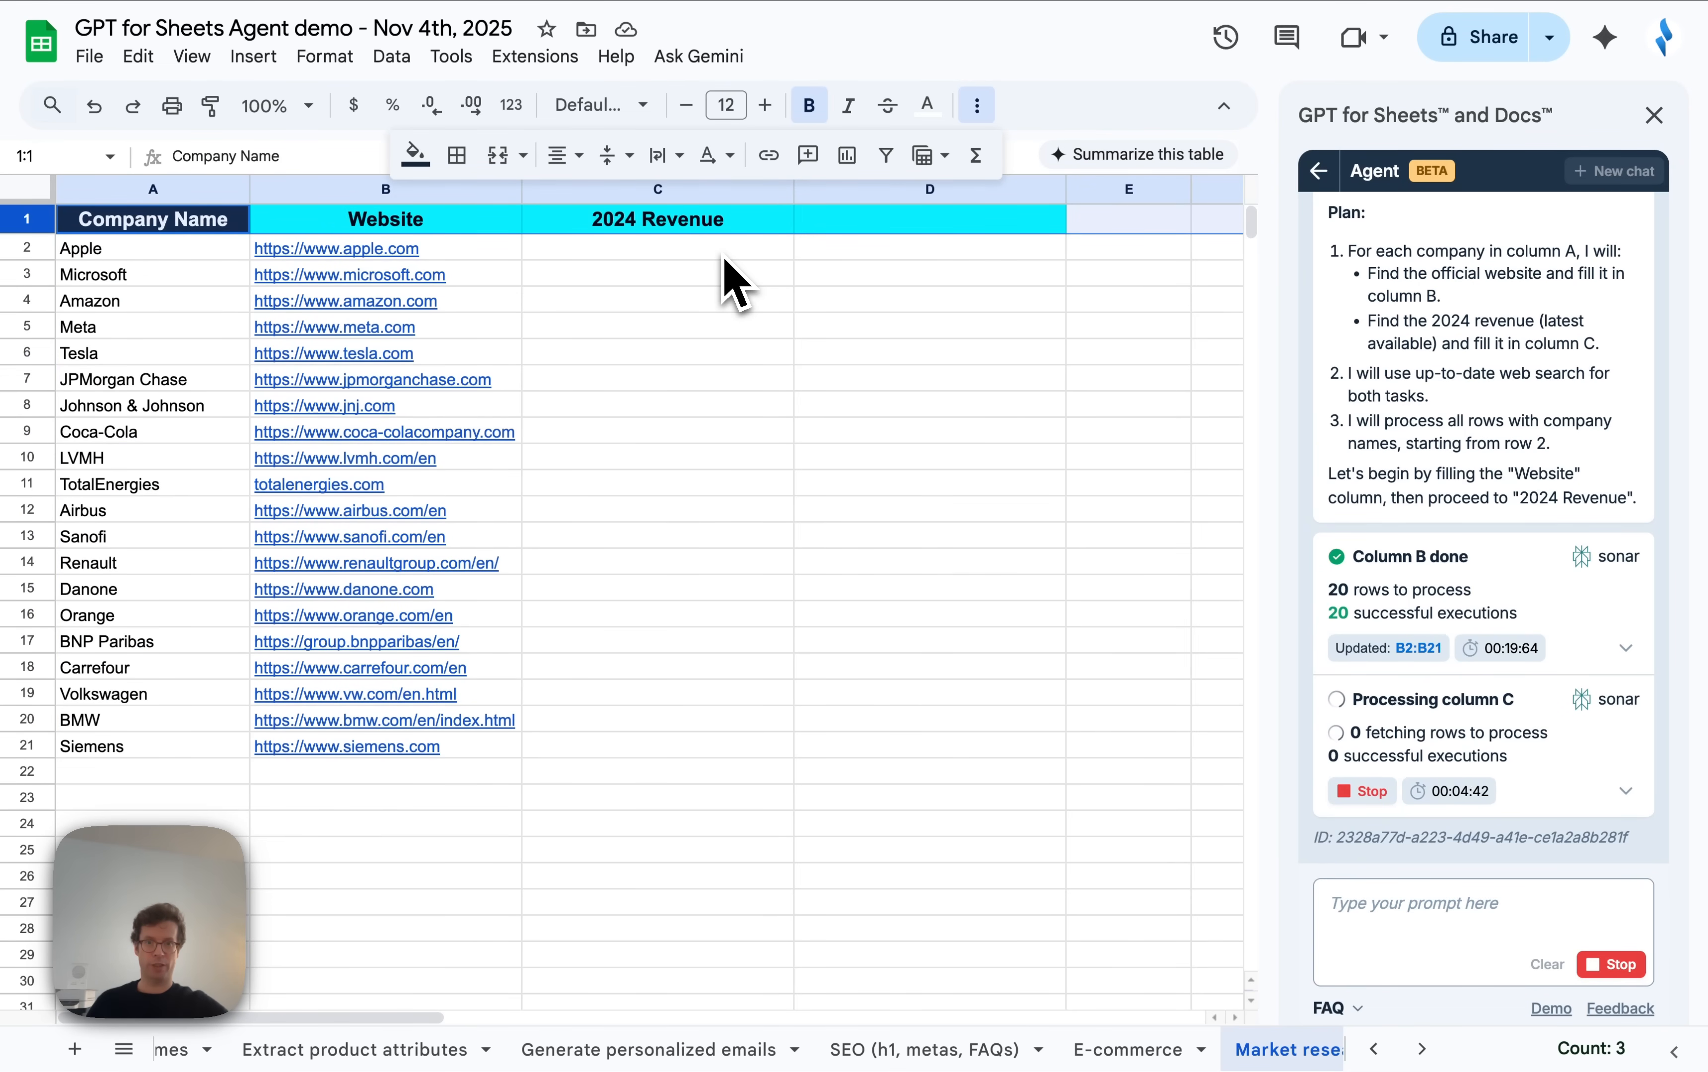
{"action": "left_click", "coordinate": [666, 225]}
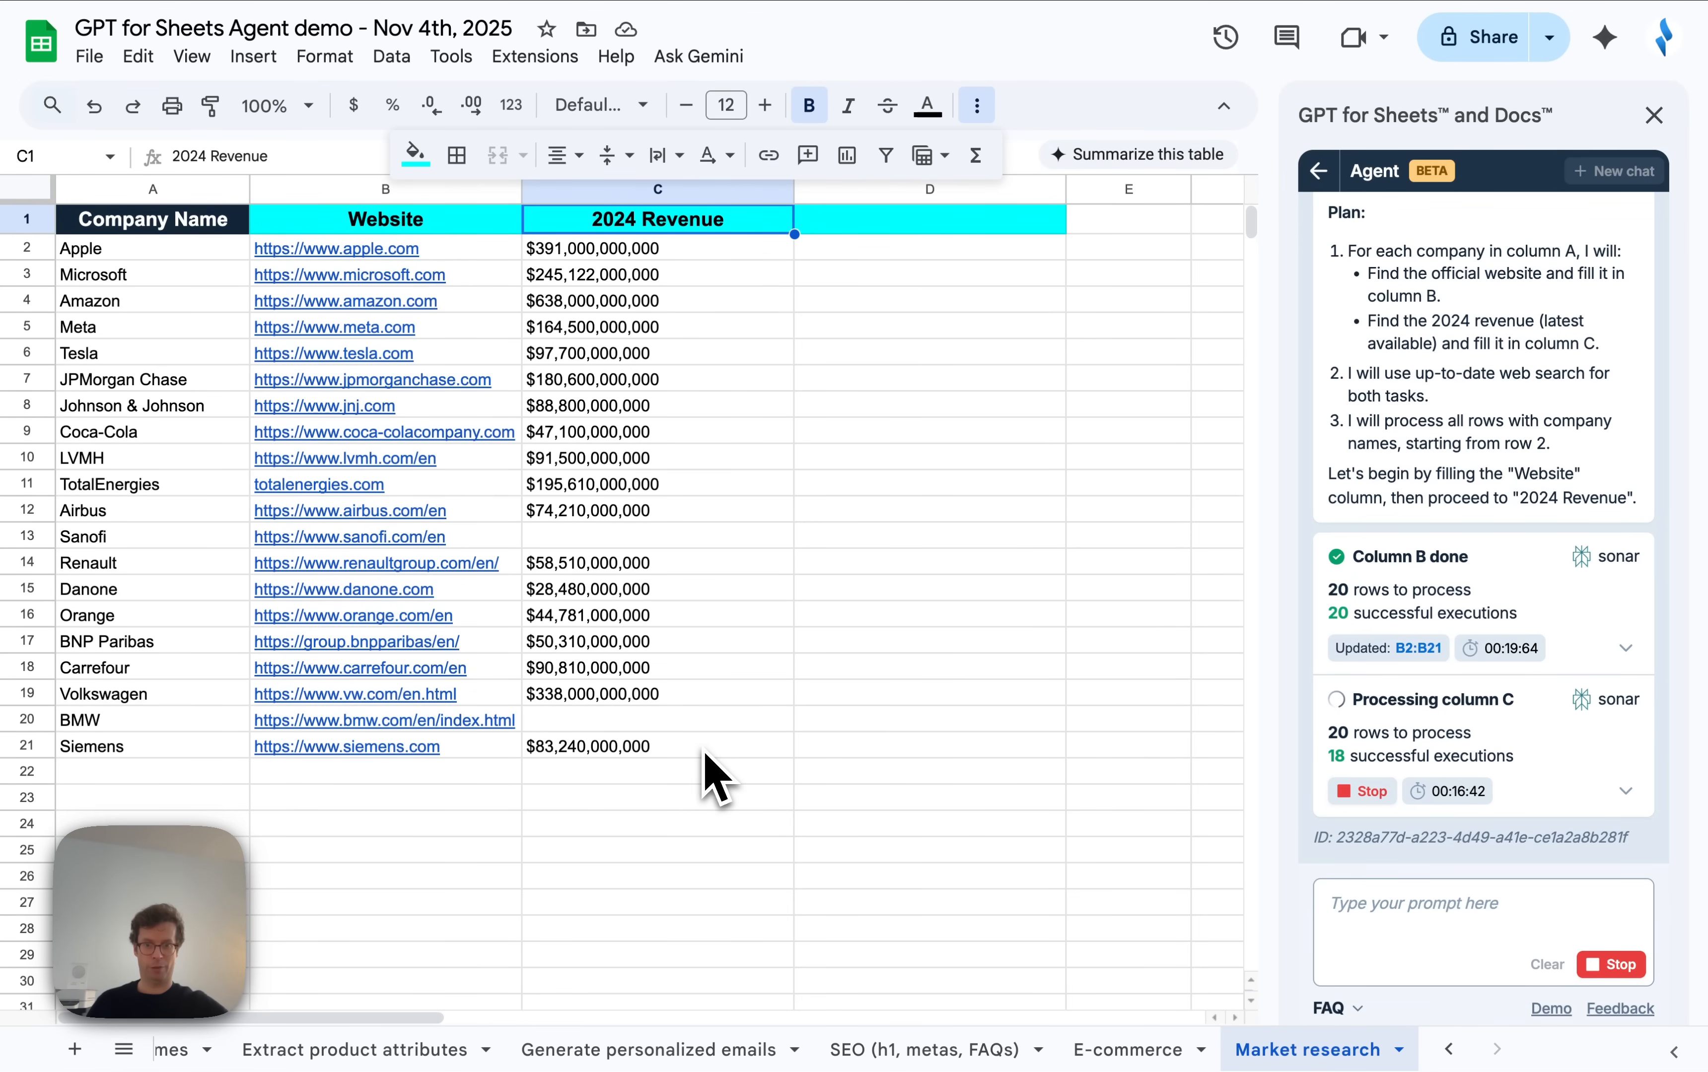
{"action": "left_click_drag", "start_coordinate": [701, 747], "coordinate": [763, 258]}
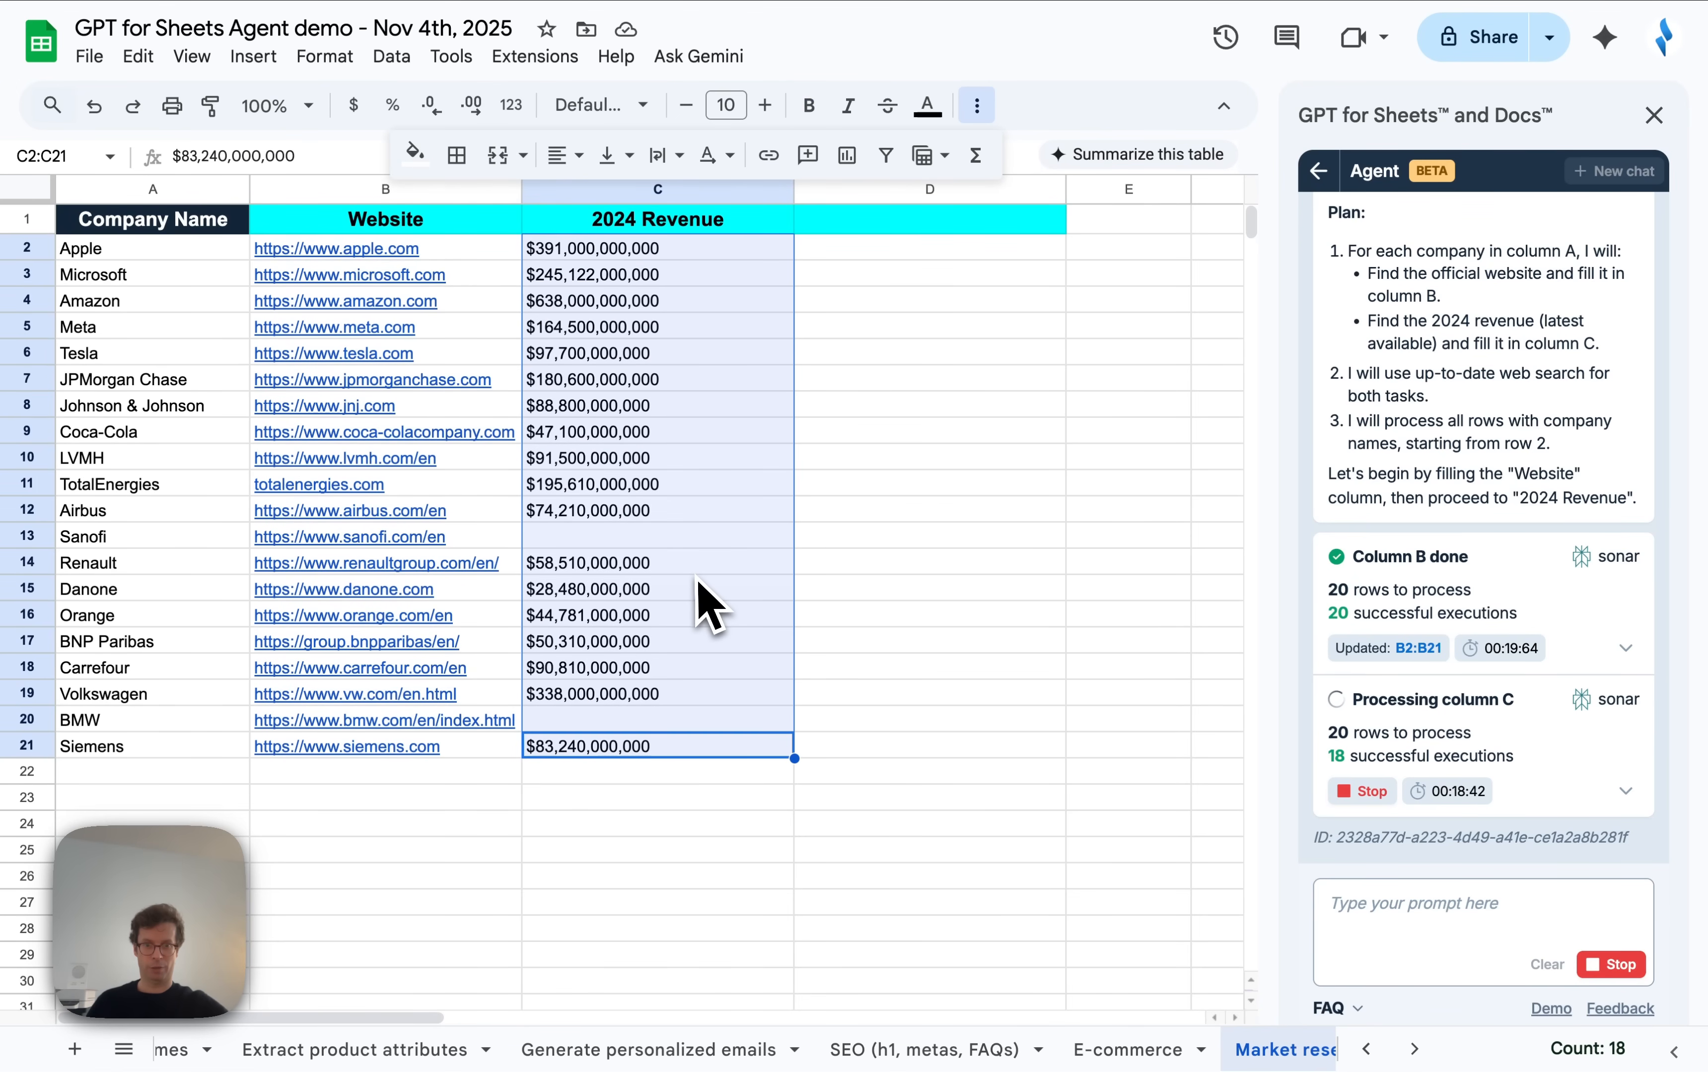
{"action": "left_click", "coordinate": [667, 539]}
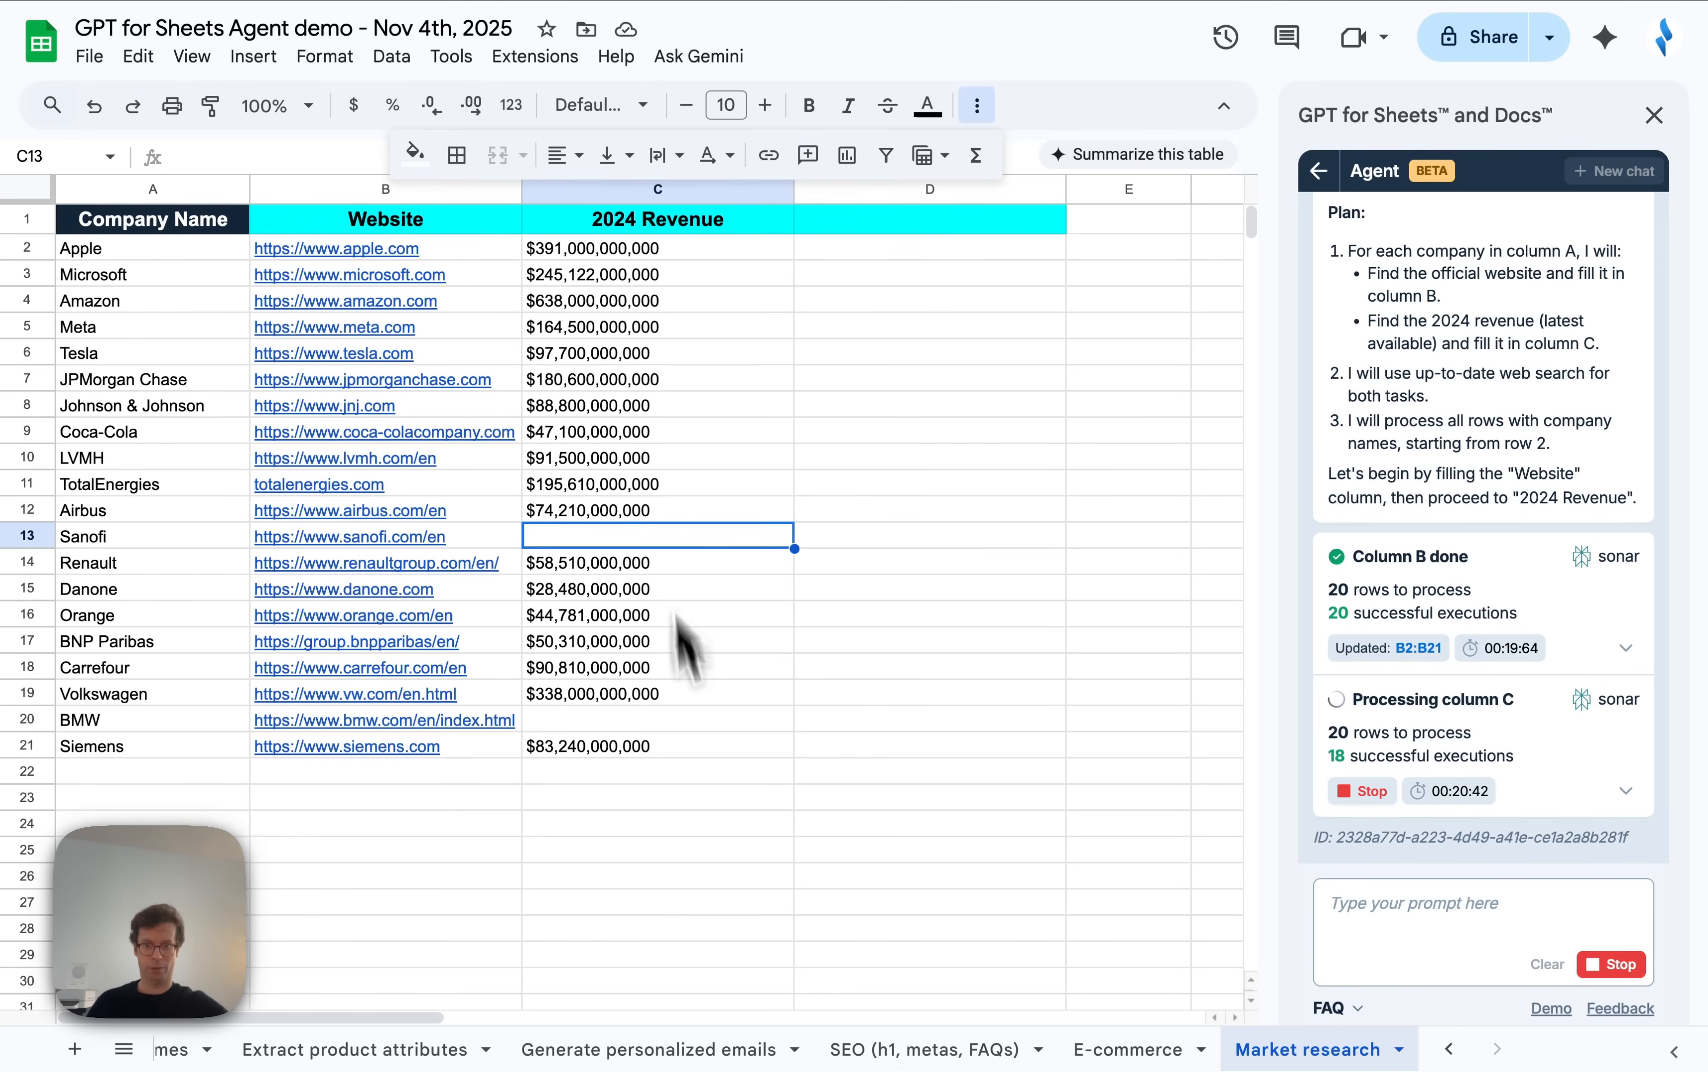
{"action": "left_click", "coordinate": [695, 722]}
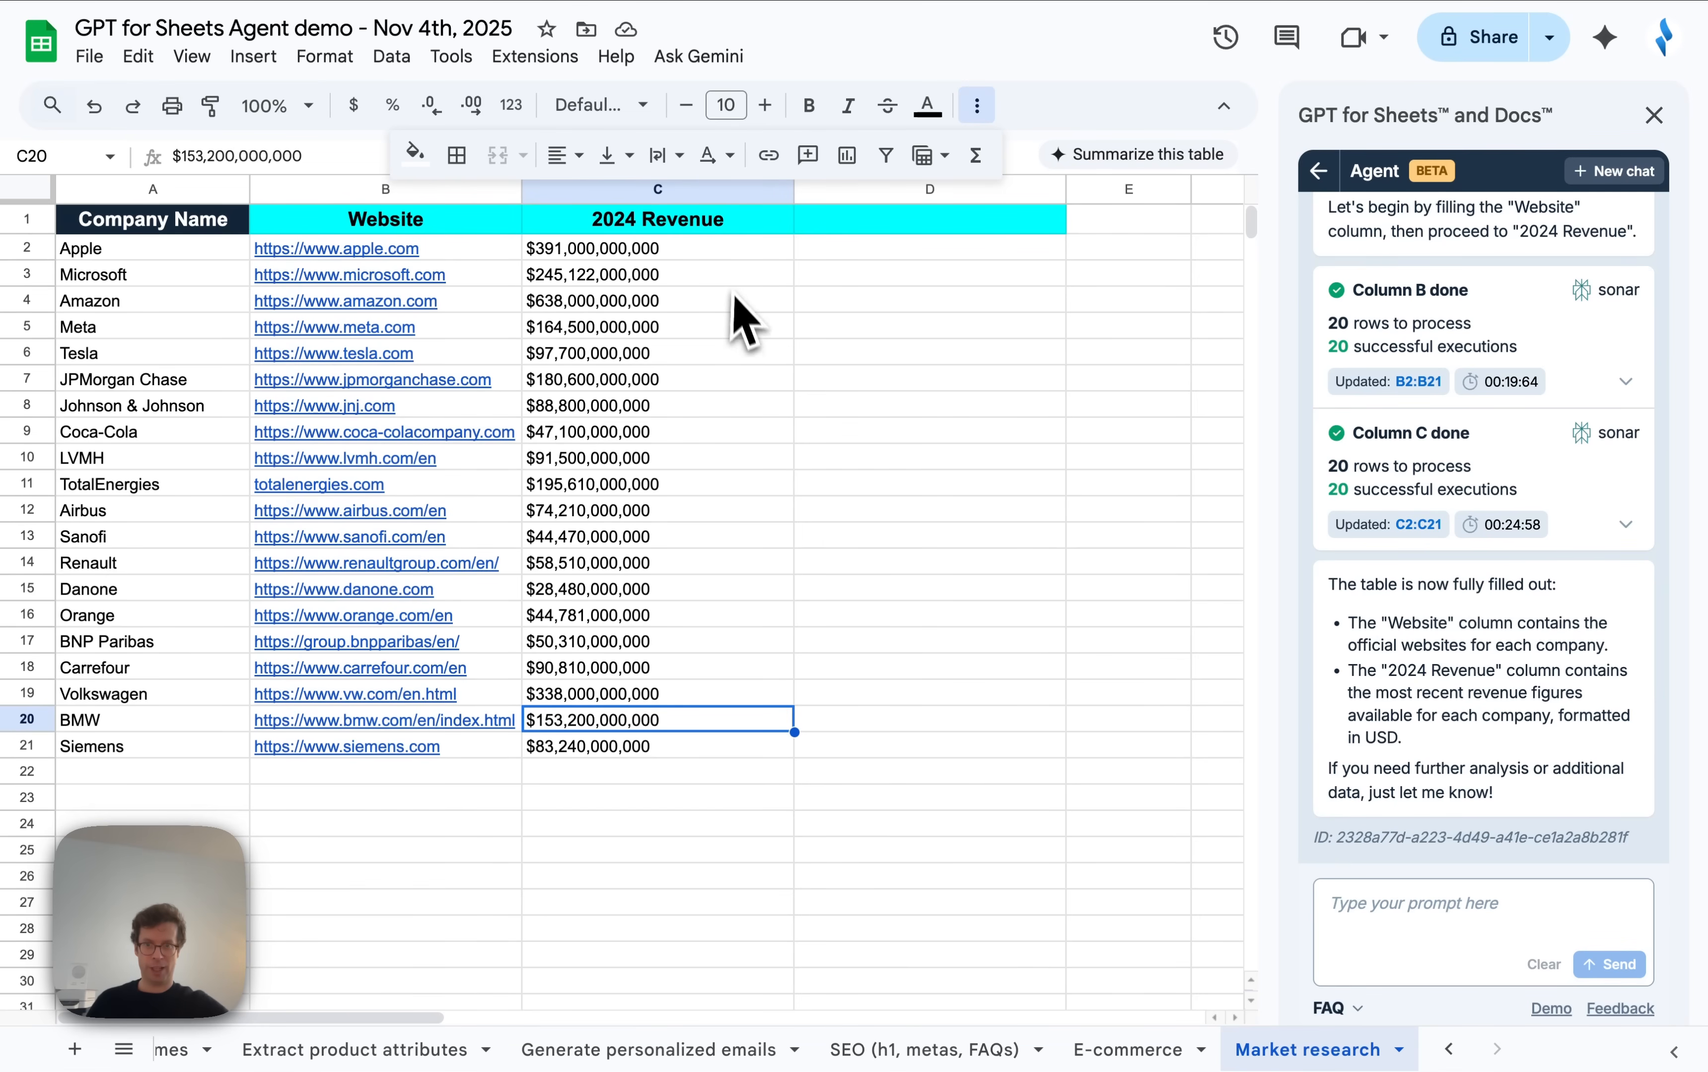
{"action": "left_click", "coordinate": [704, 435]}
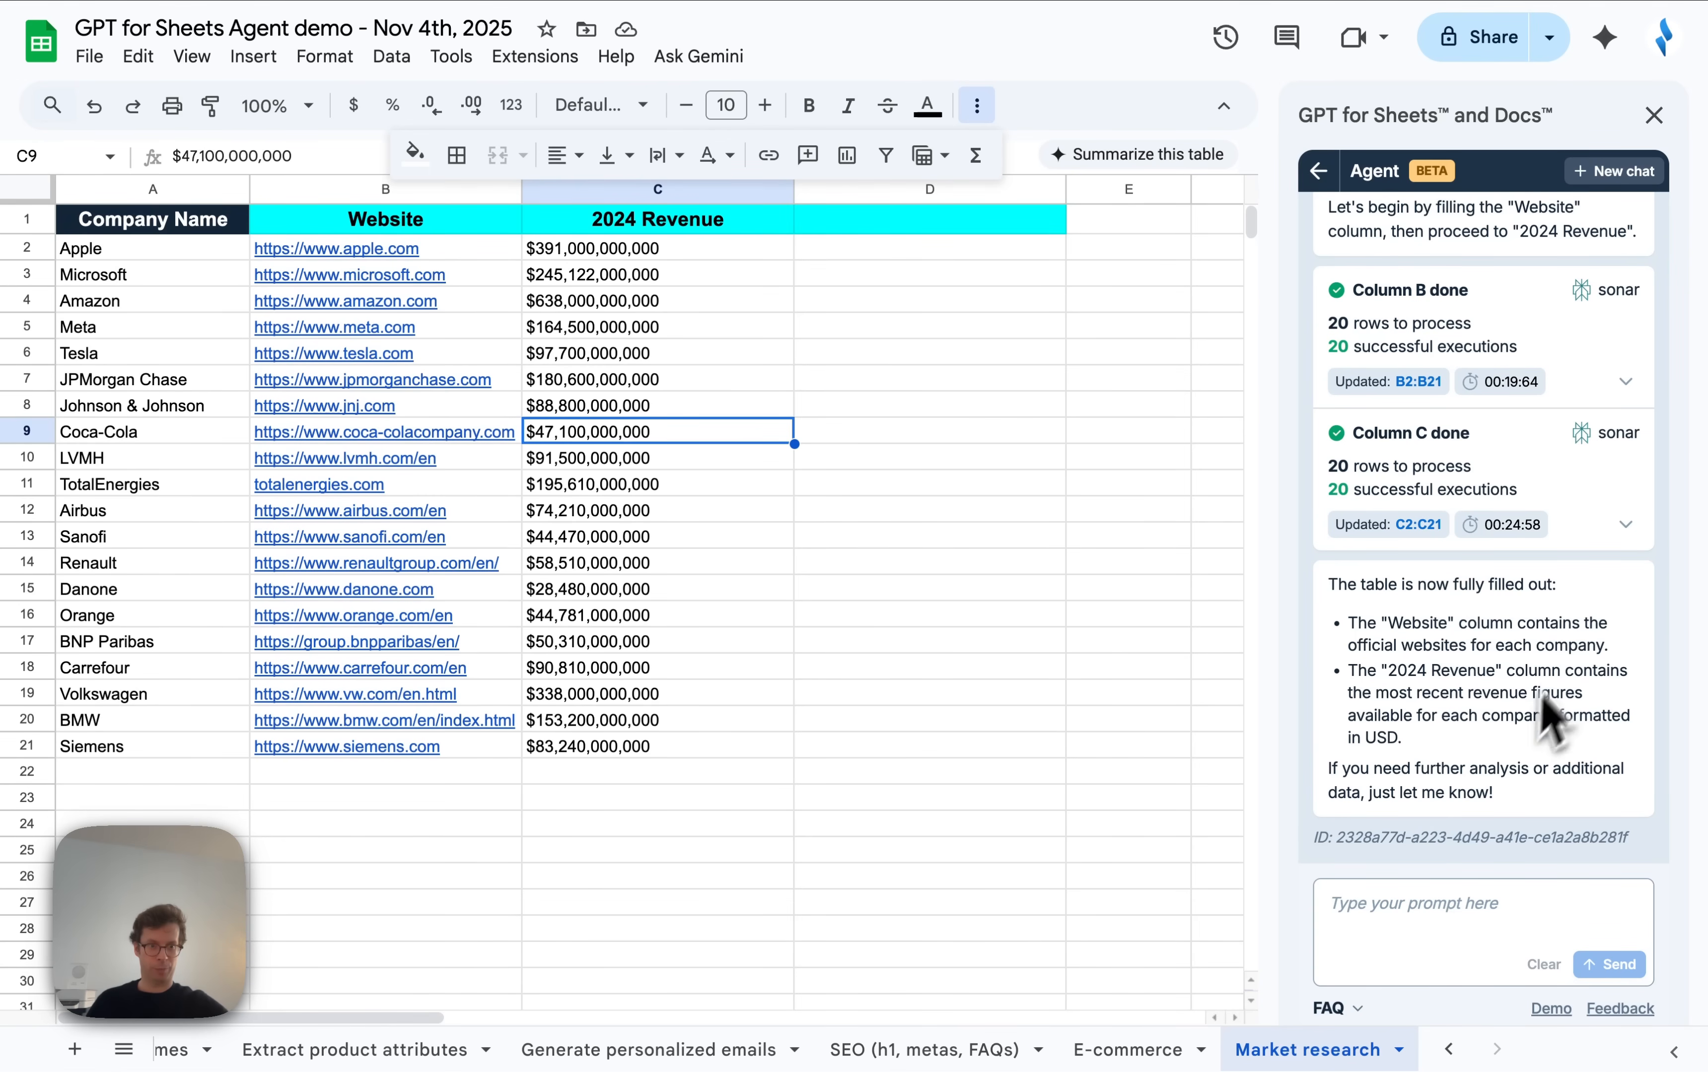
Prompt the agent to "bucket the revenues into standard ranges".
{"action": "left_click", "coordinate": [1430, 904]}
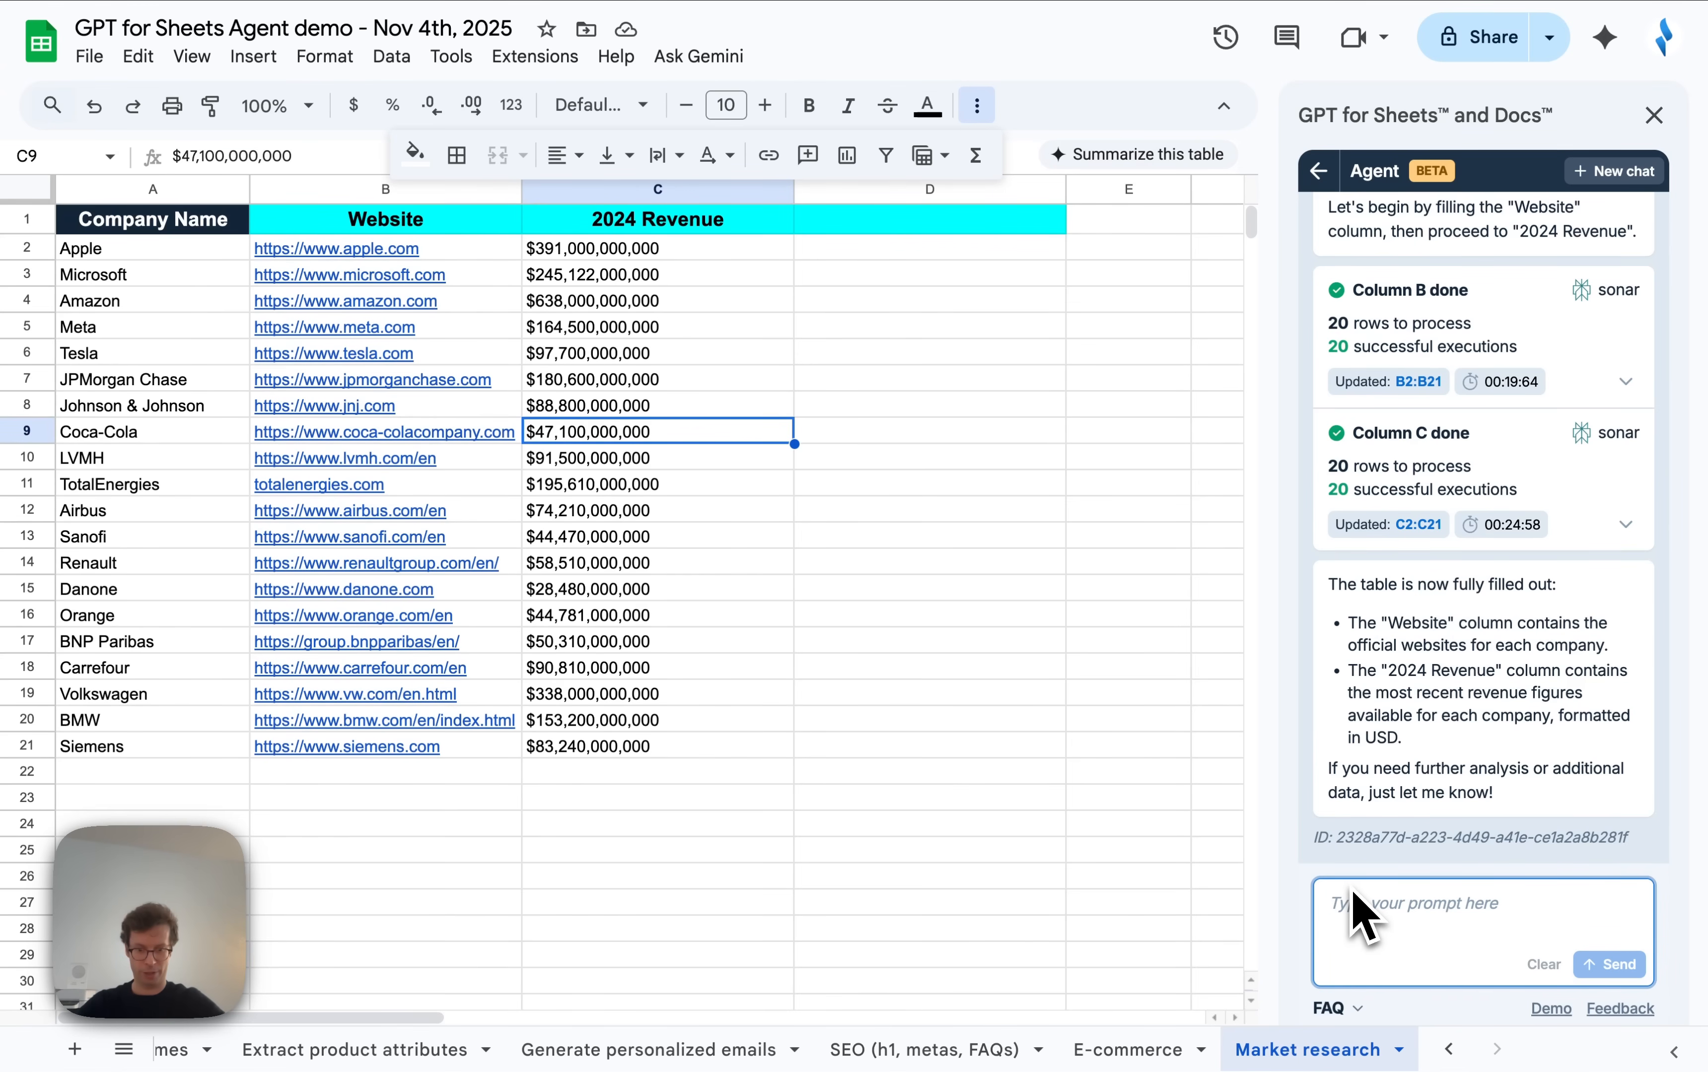
{"action": "type", "text": "bucket the revenues into standard ranges"}
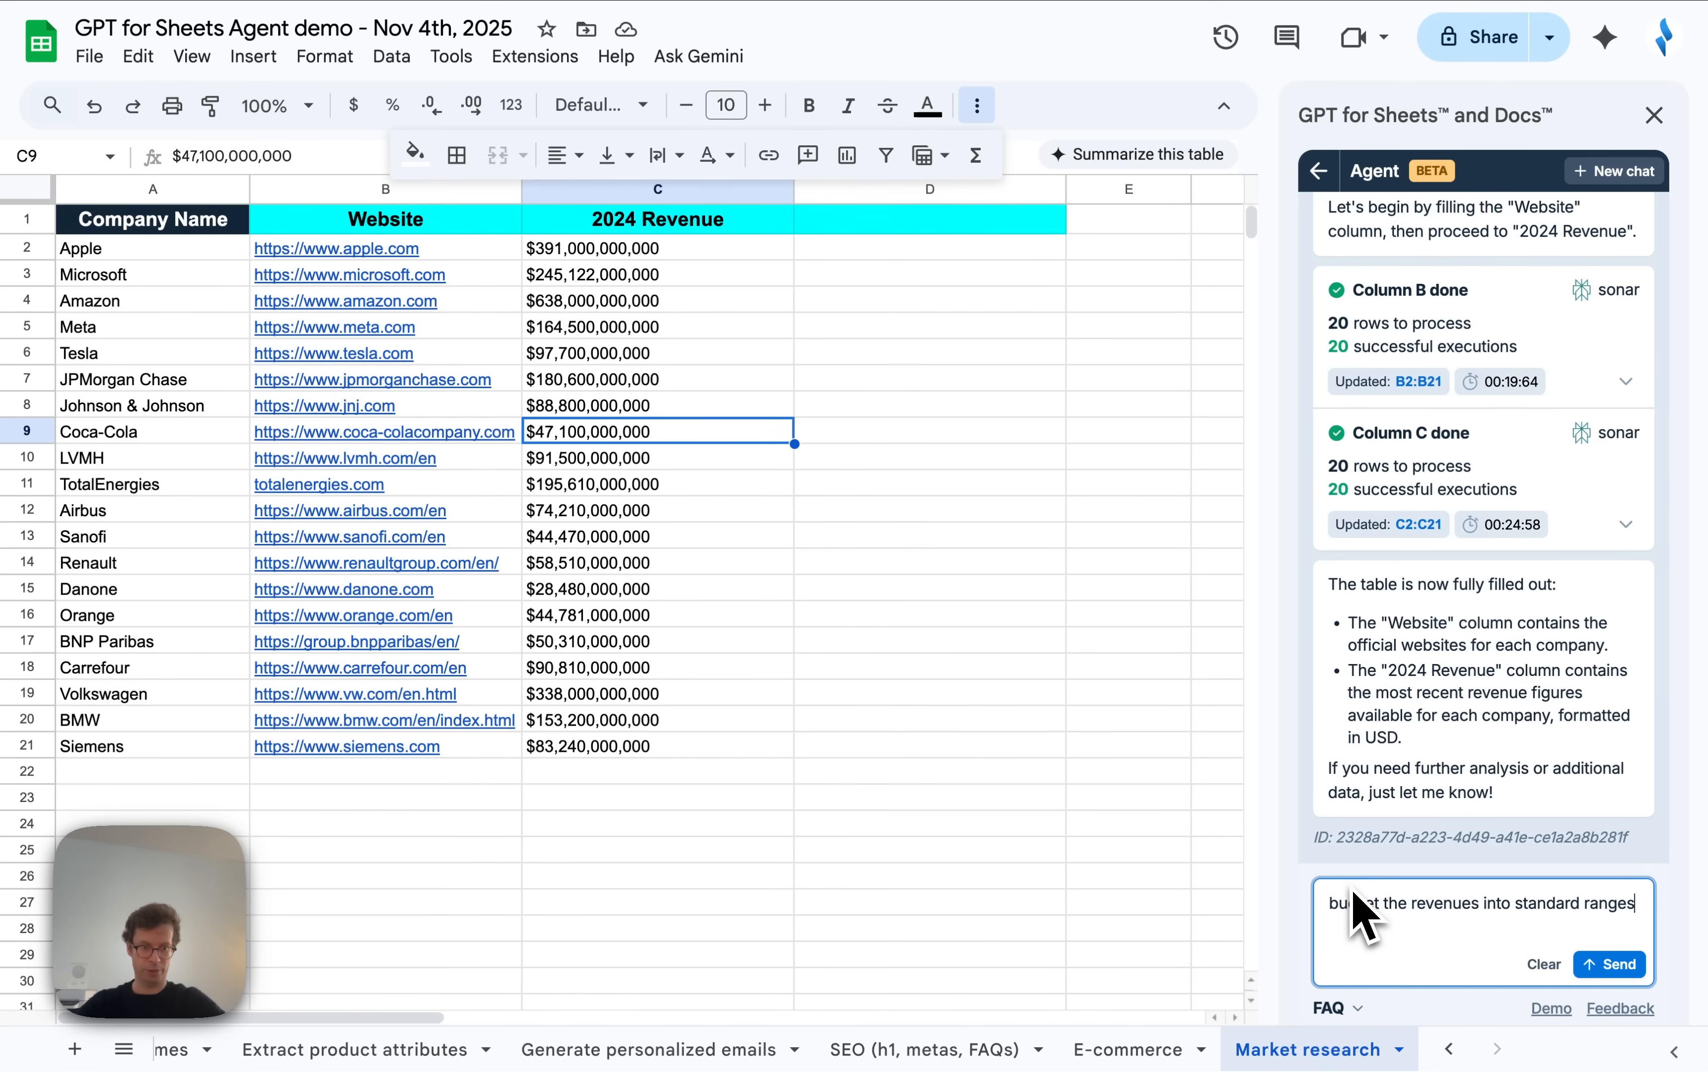
{"action": "key", "text": "Return"}
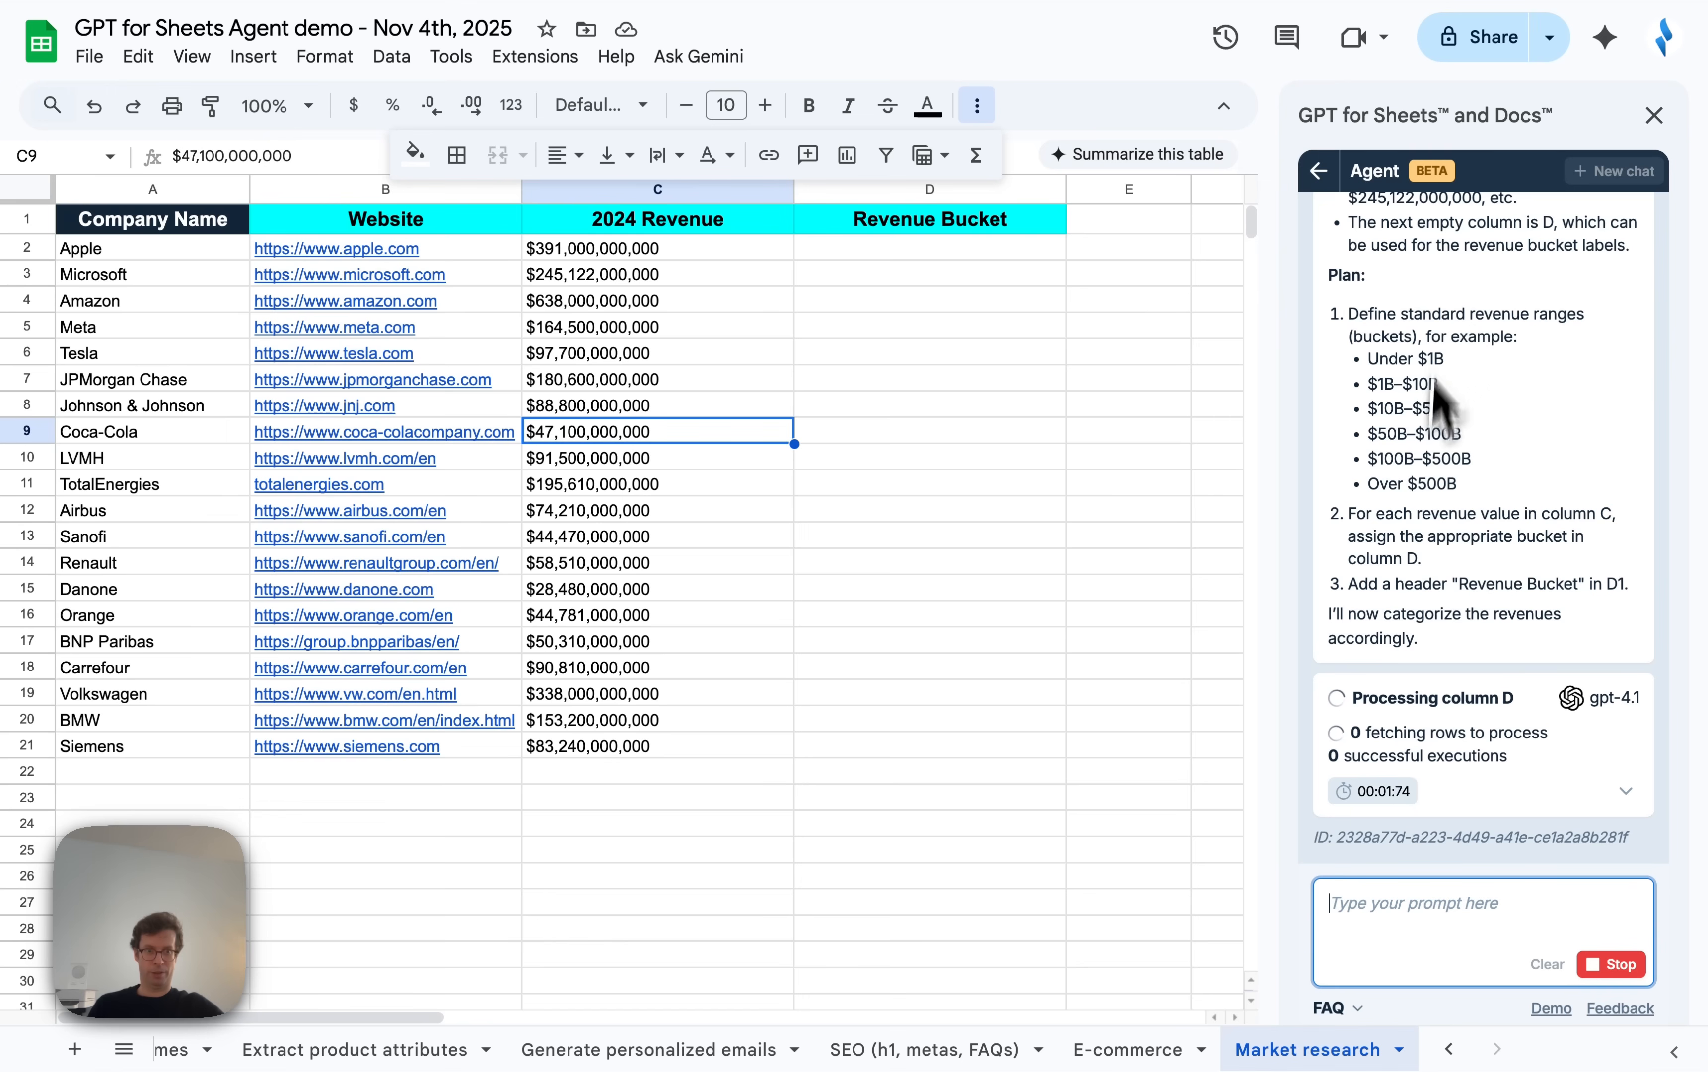
Examine the revenue ranges in the agent's plan and the bucket assigned to Apple in D2.
{"action": "left_click_drag", "start_coordinate": [1446, 359], "coordinate": [1346, 222]}
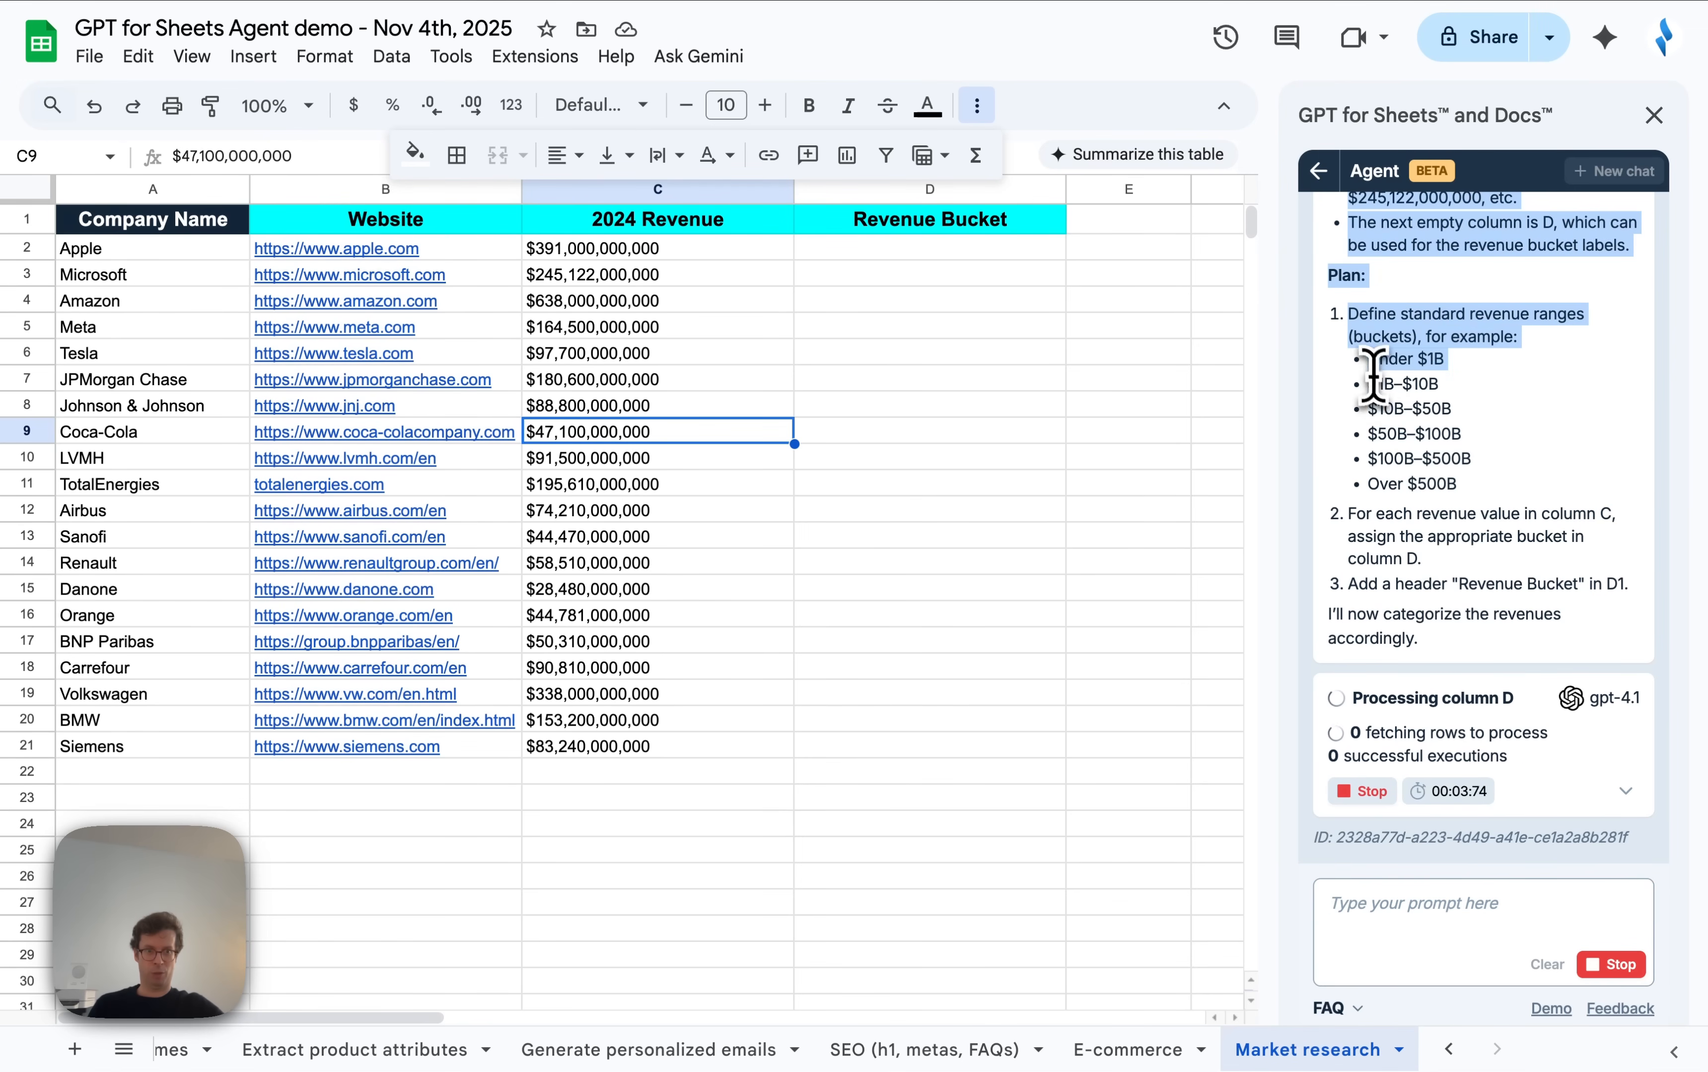
{"action": "left_click_drag", "start_coordinate": [1372, 373], "coordinate": [1493, 500]}
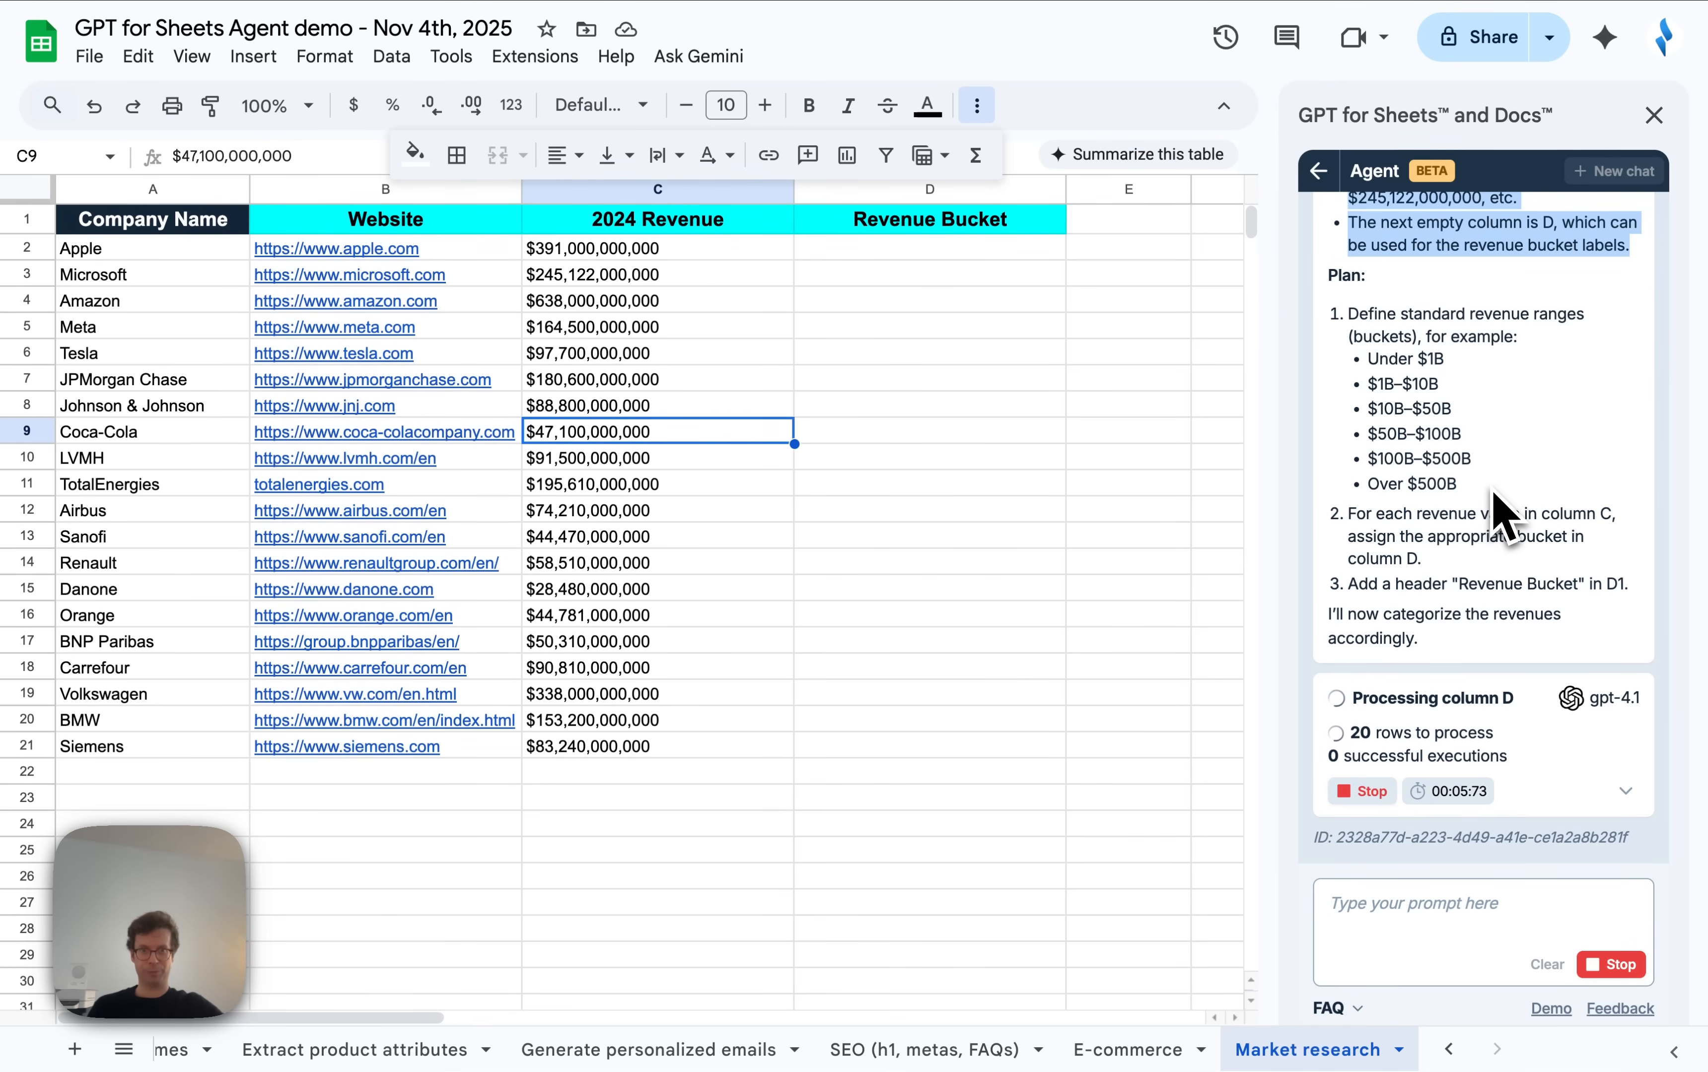
{"action": "left_click", "coordinate": [918, 257]}
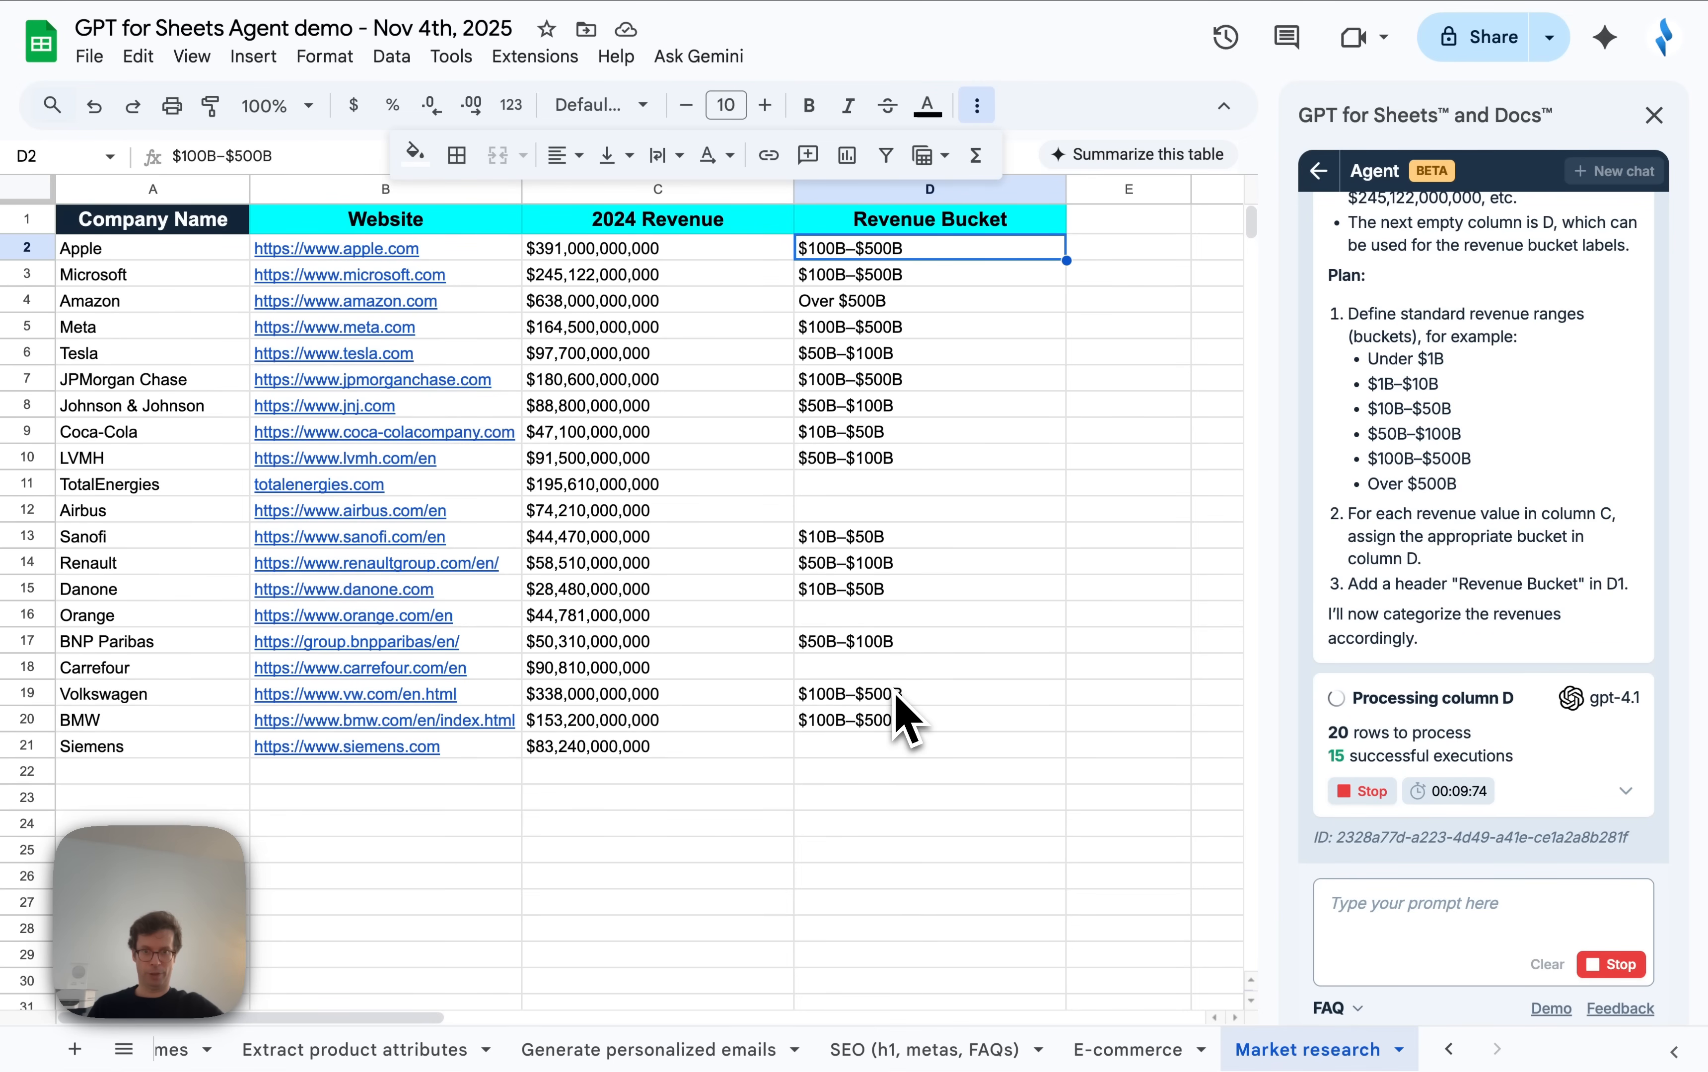
Review the revenue buckets in D2:D21, then load the "Generate and autofill formulas" example in a new agent chat.
{"action": "left_click_drag", "start_coordinate": [943, 255], "coordinate": [925, 753]}
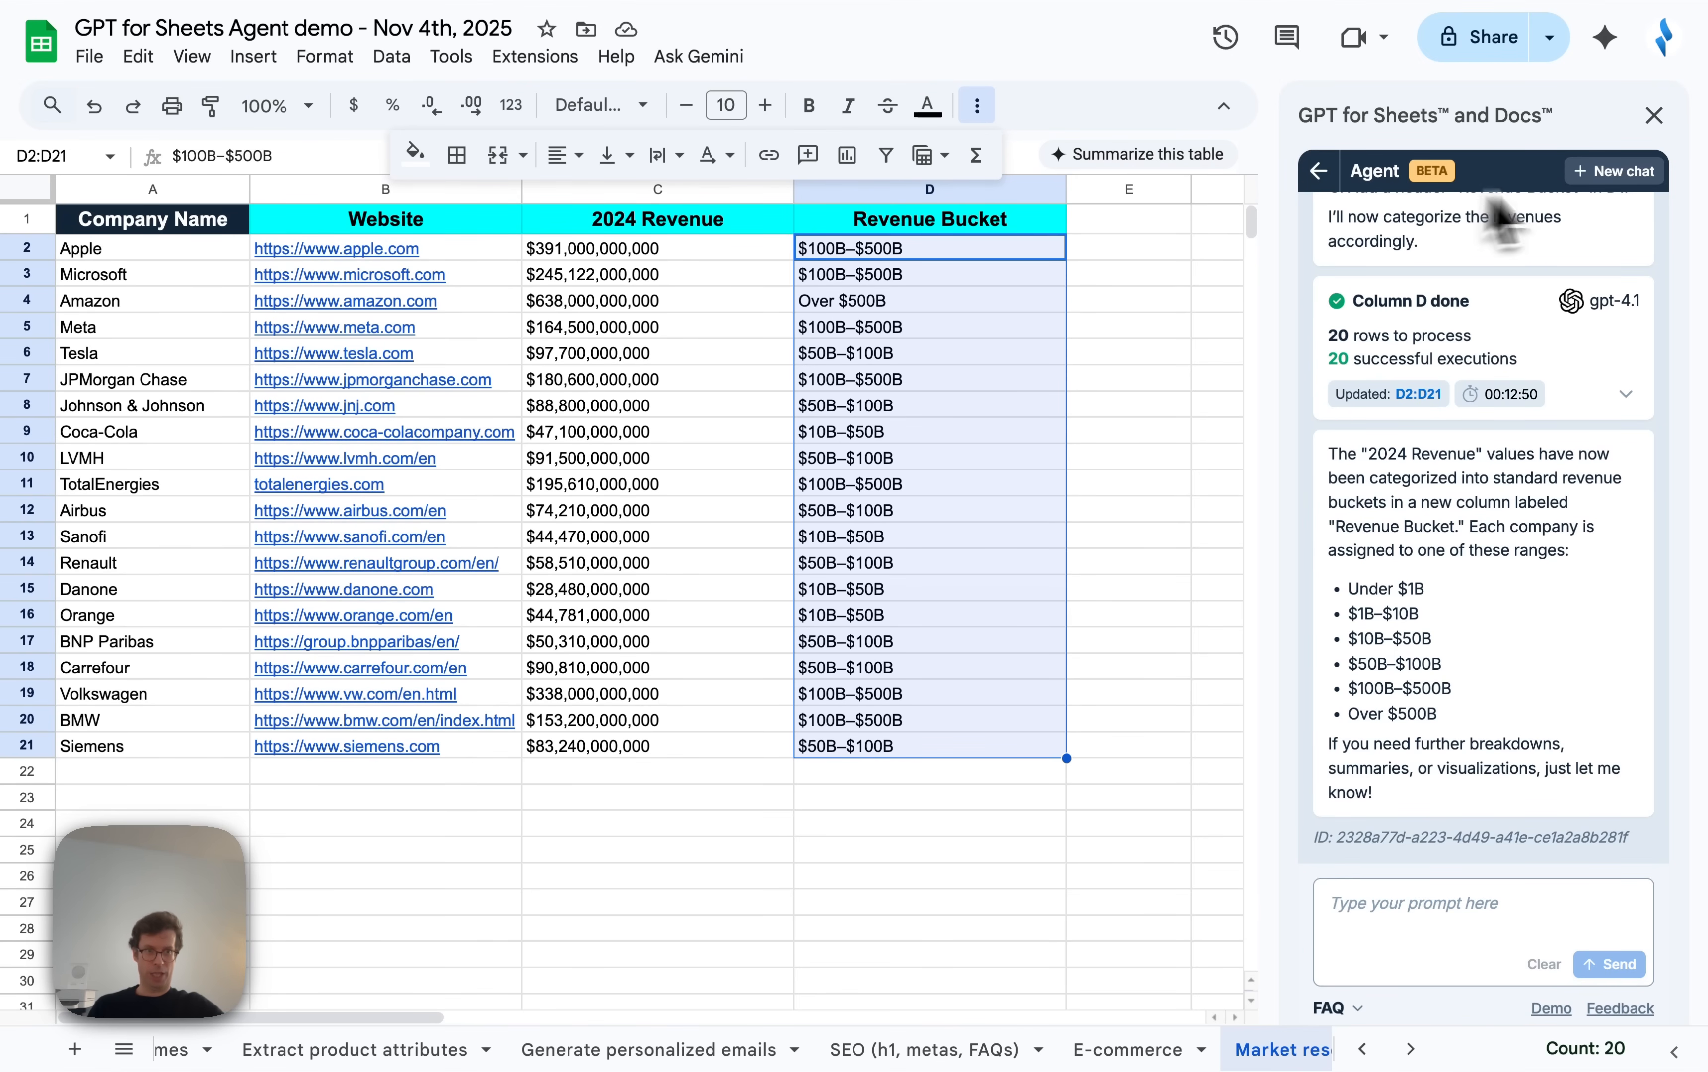
{"action": "left_click", "coordinate": [1625, 174]}
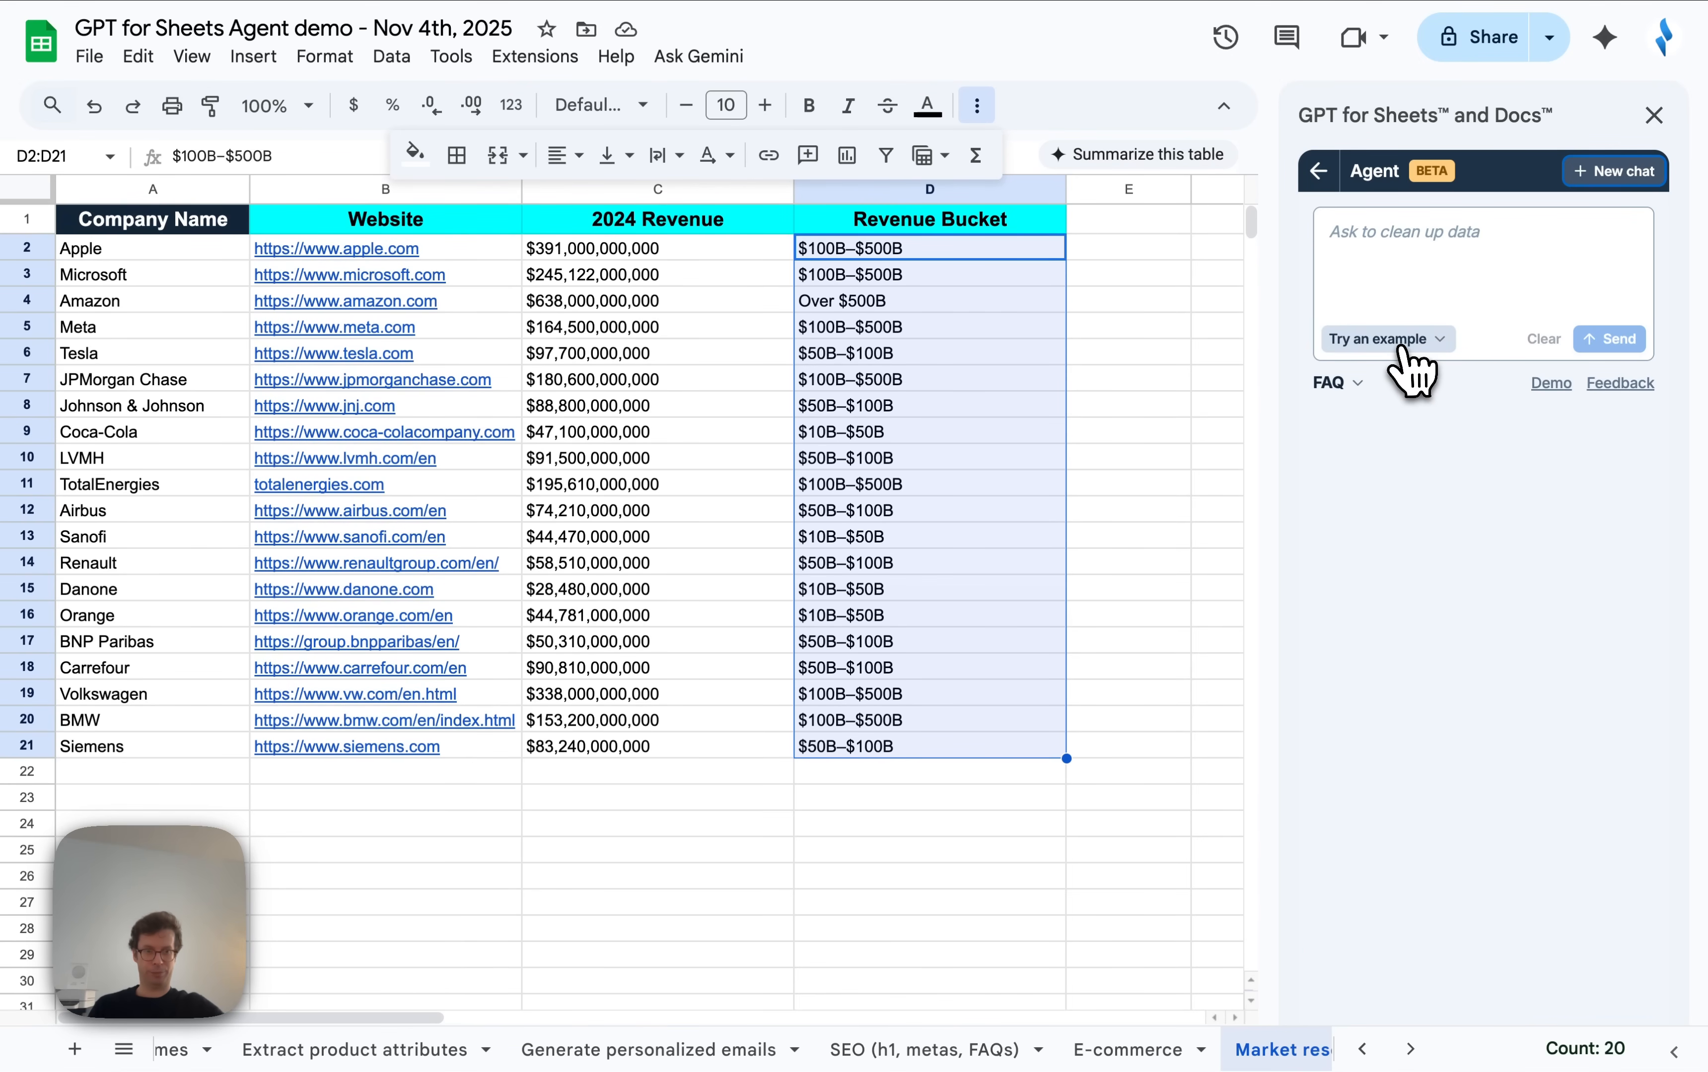
{"action": "left_click", "coordinate": [1390, 339]}
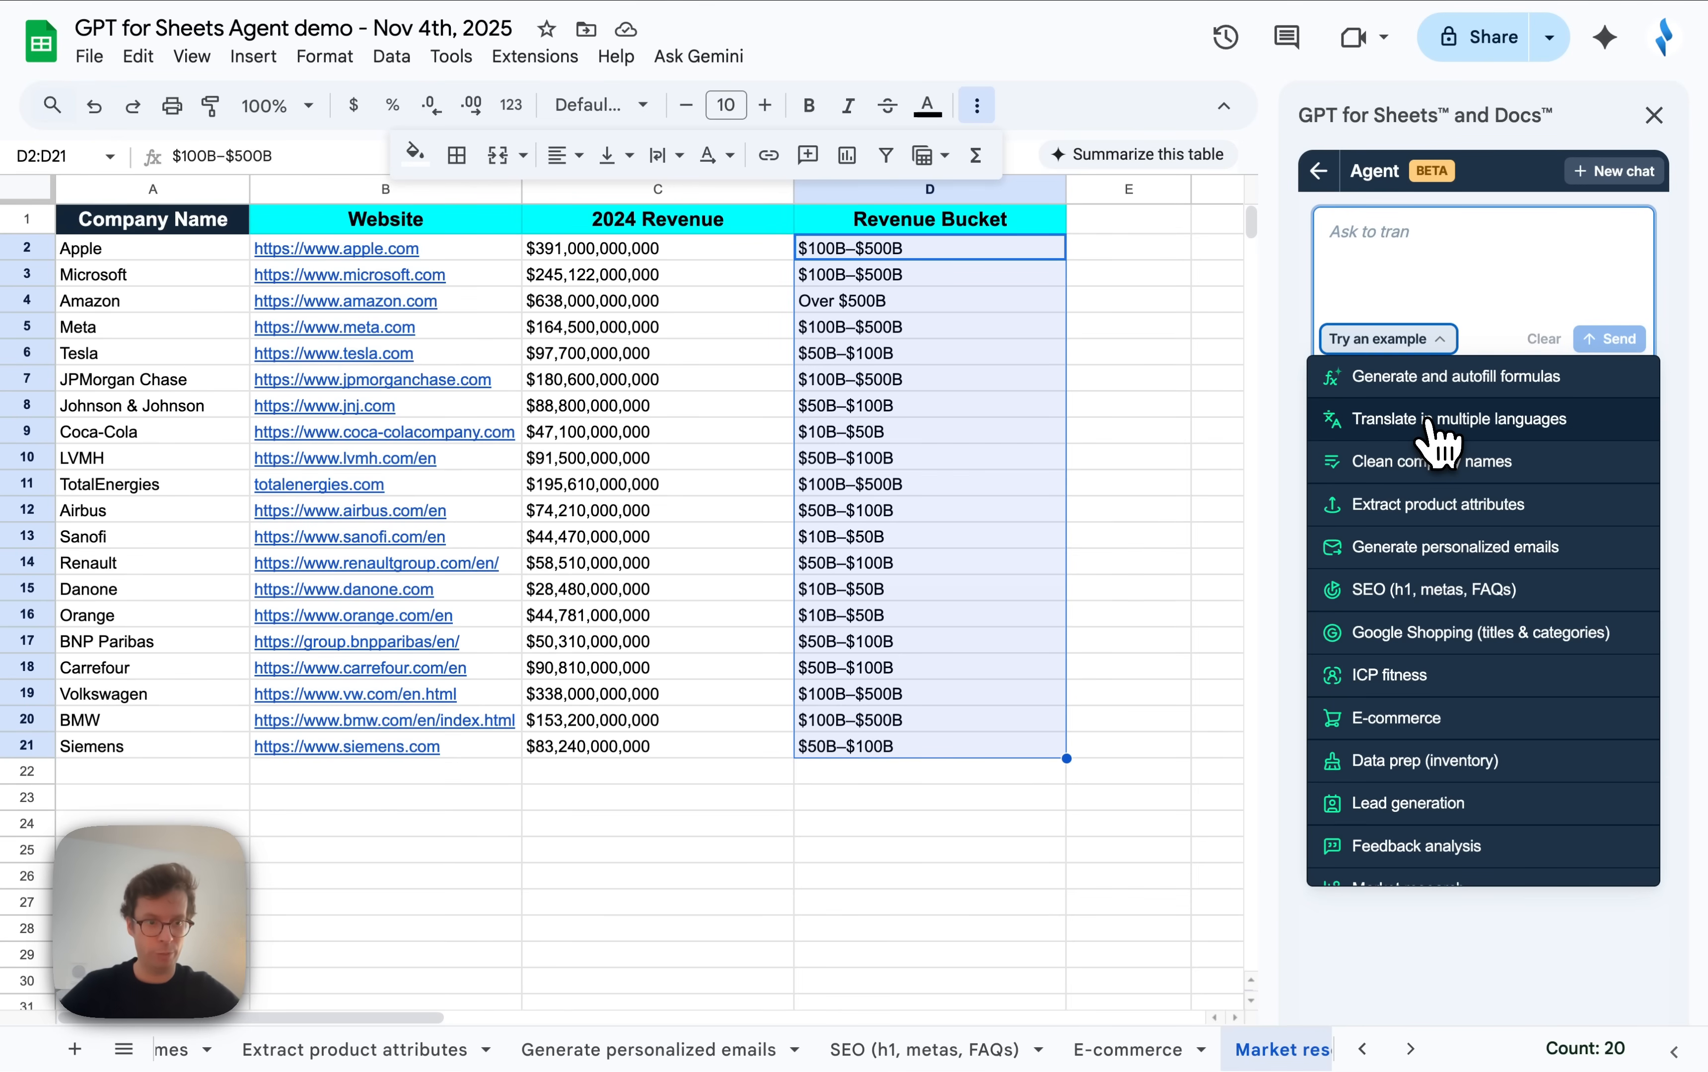
{"action": "left_click", "coordinate": [1455, 377]}
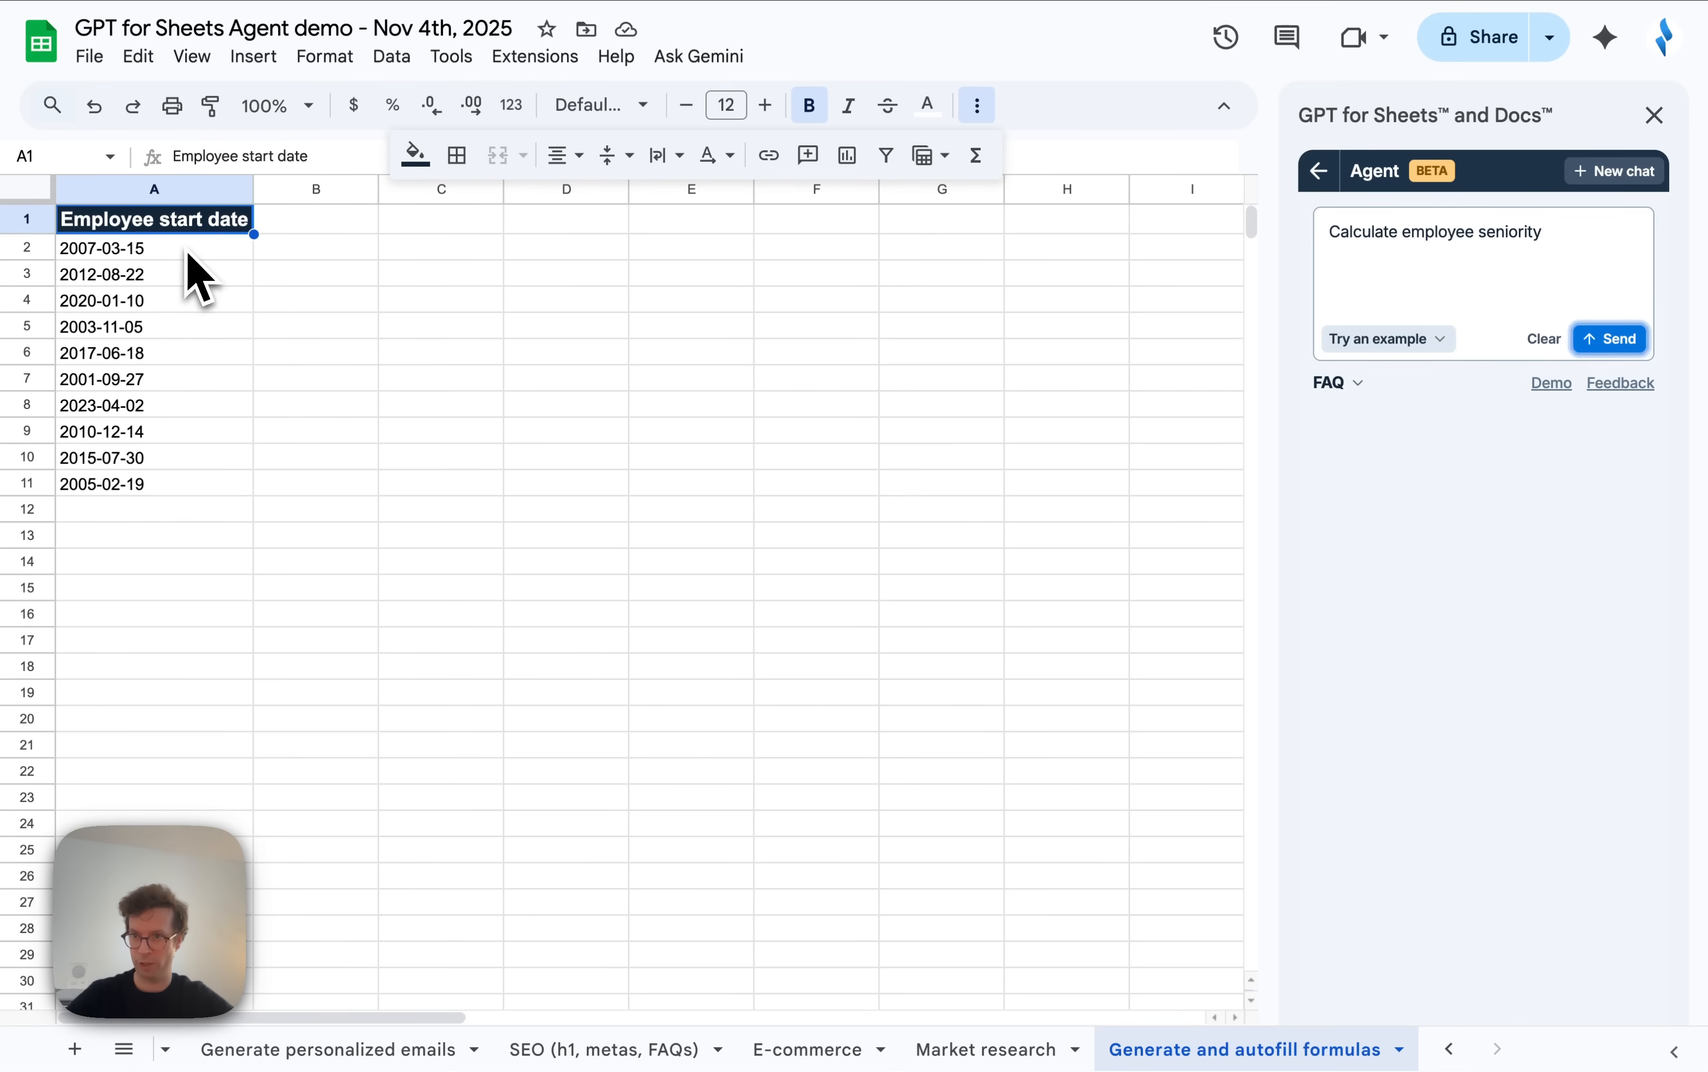
Have the agent run "Calculate employee seniority" on the start dates in A2:A11, and review its proposed formula.
{"action": "left_click_drag", "start_coordinate": [183, 250], "coordinate": [166, 509]}
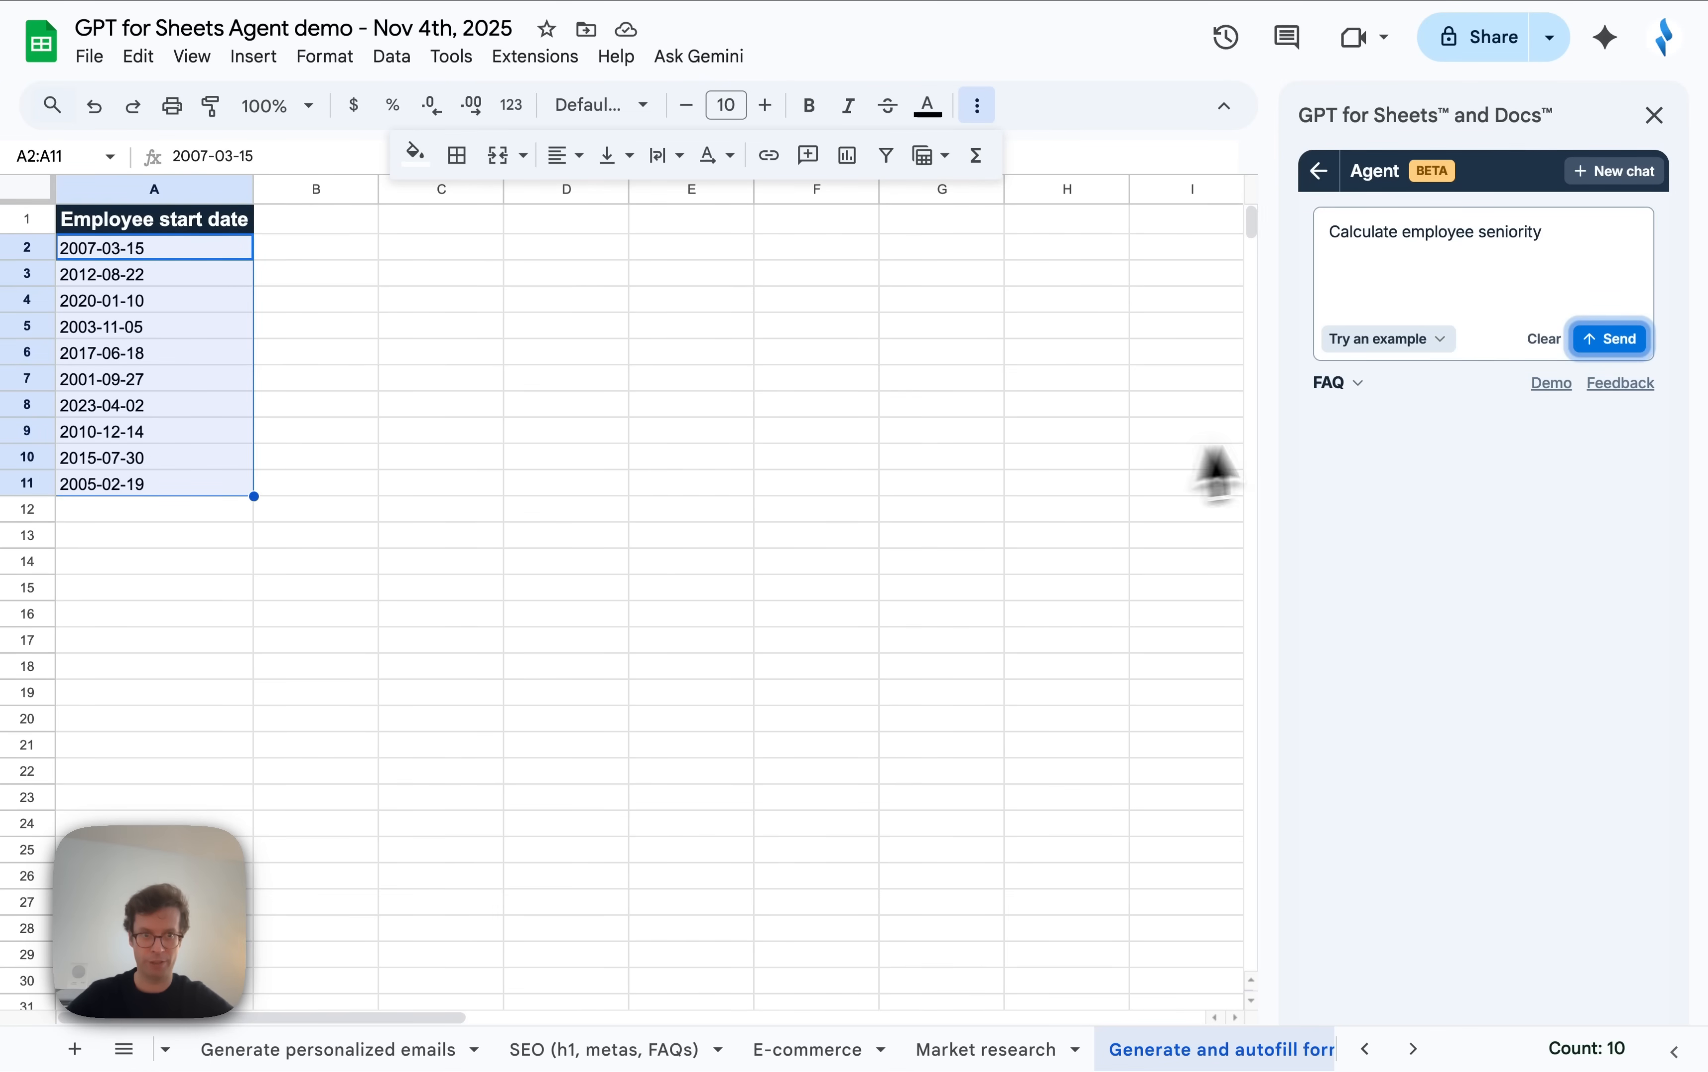
{"action": "left_click", "coordinate": [1579, 249]}
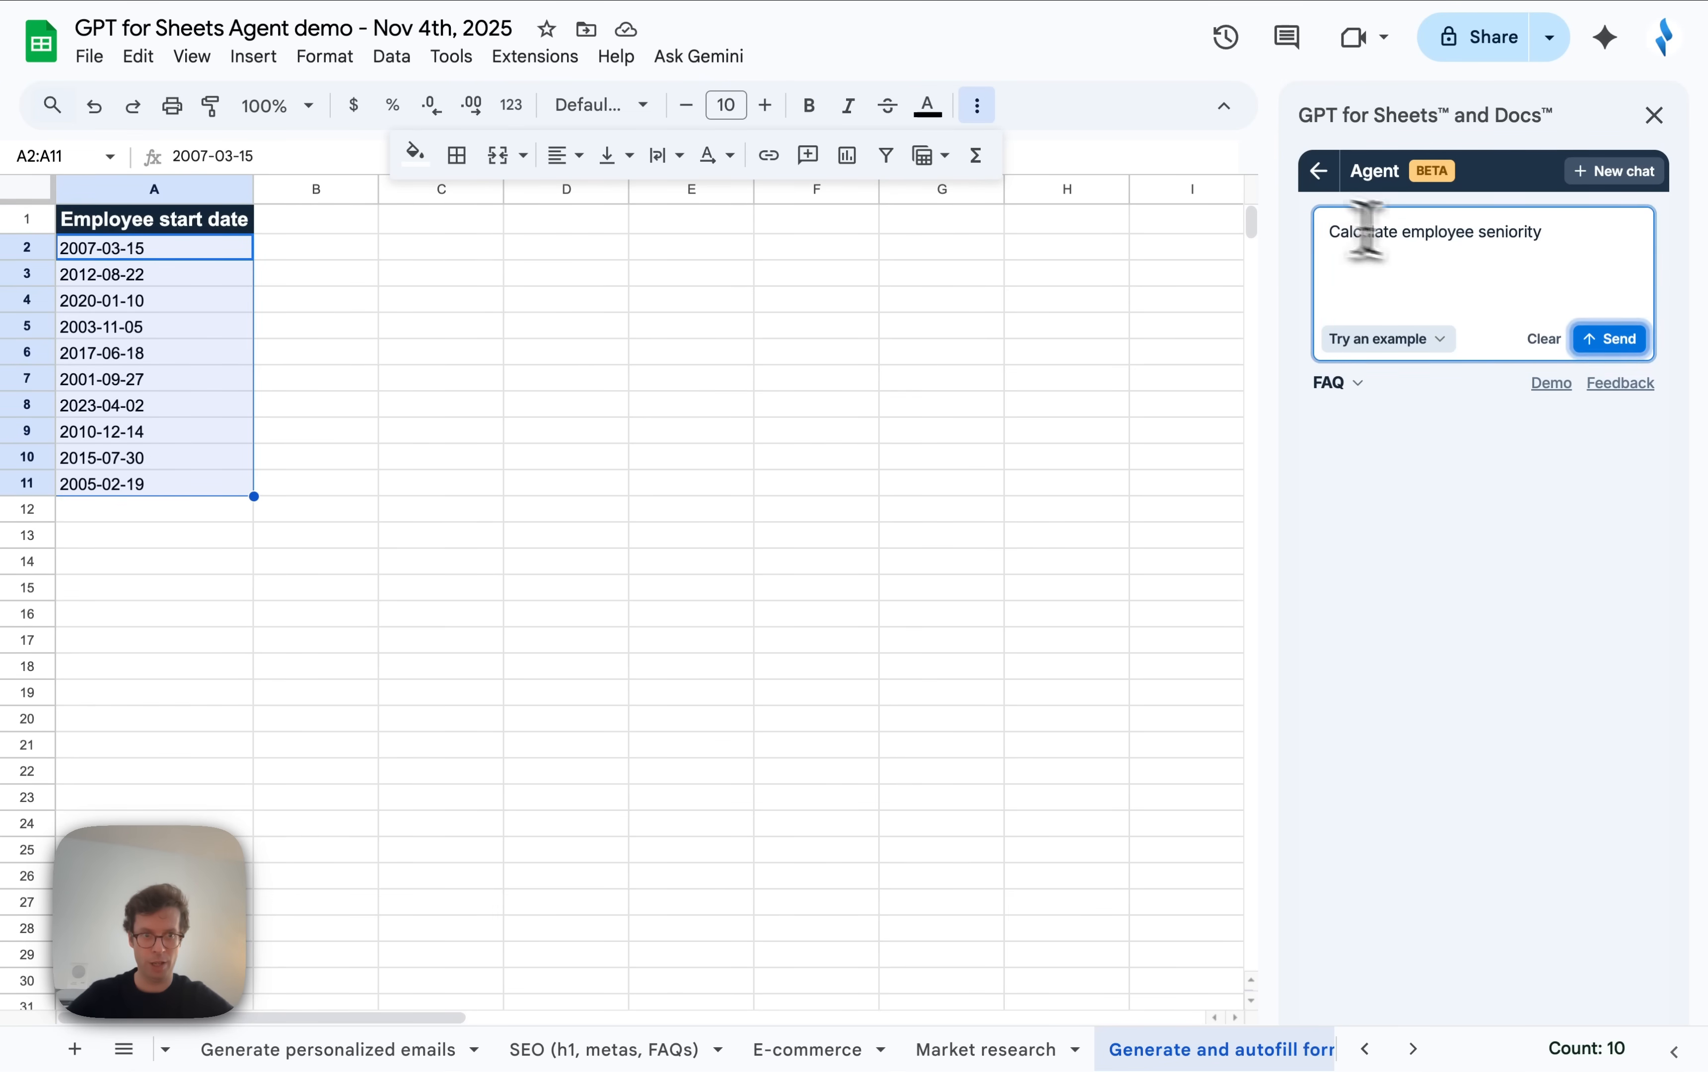
{"action": "left_click", "coordinate": [1607, 339]}
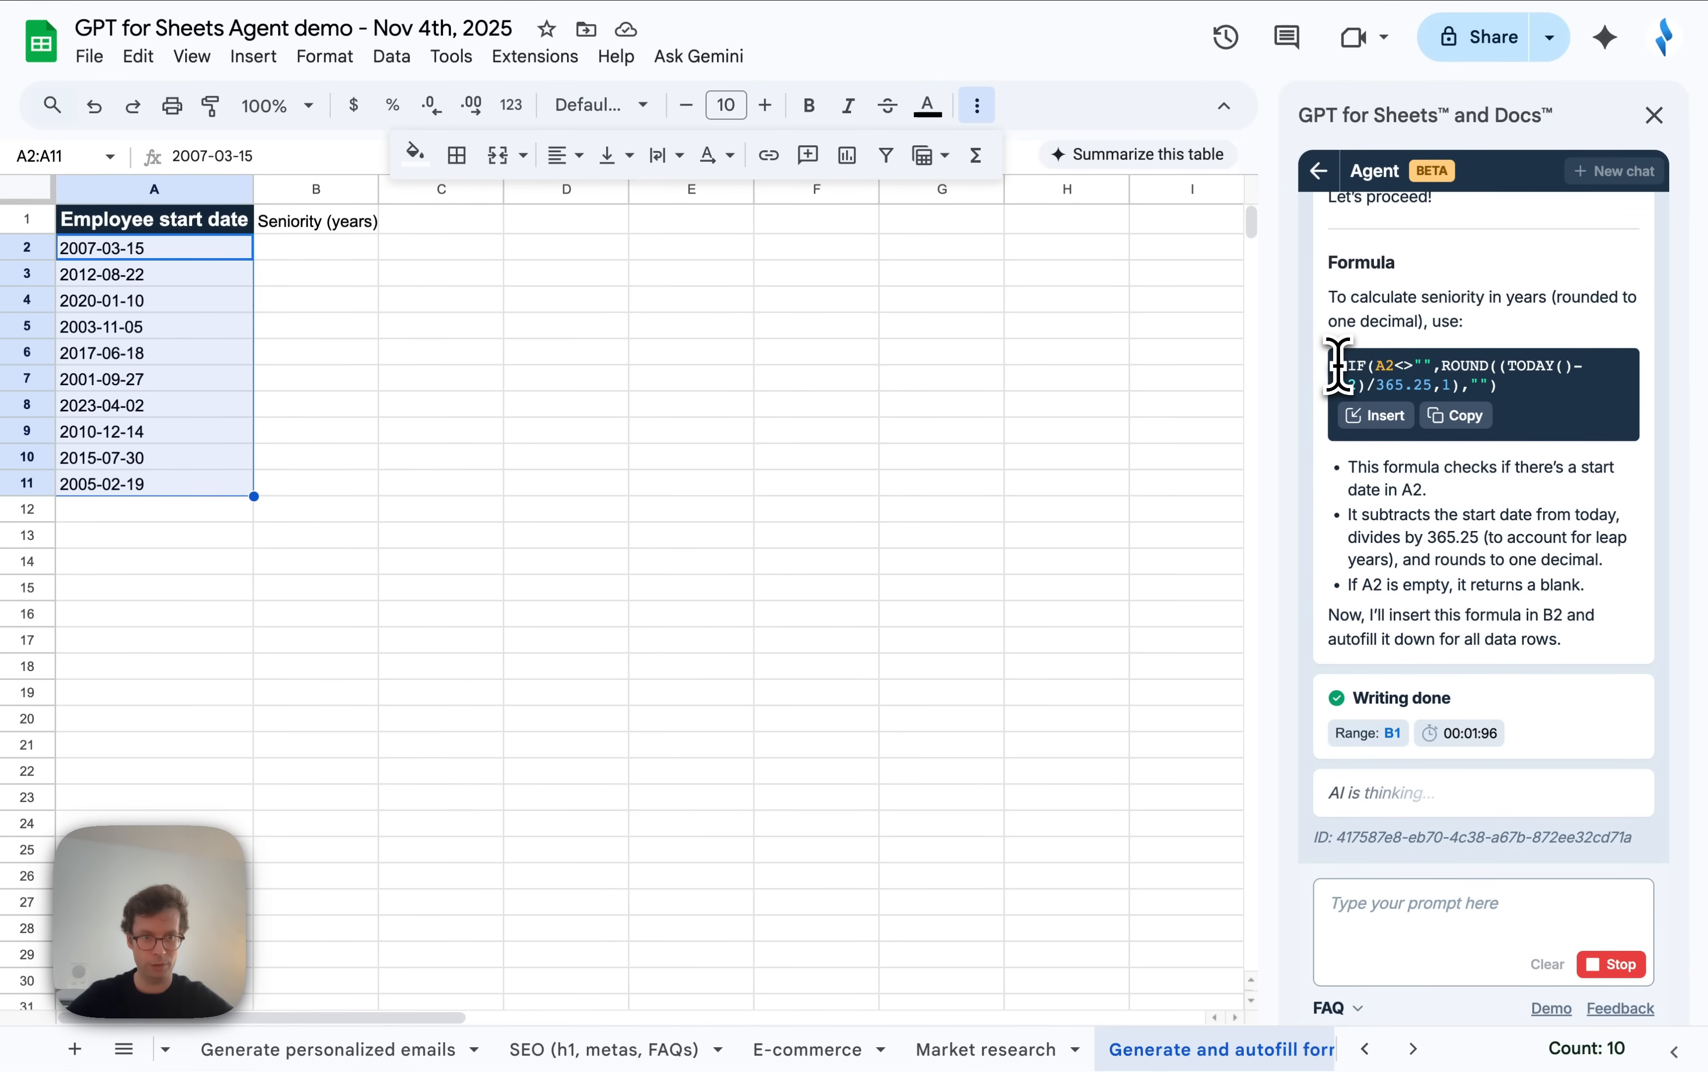
{"action": "left_click_drag", "start_coordinate": [1336, 354], "coordinate": [1560, 366]}
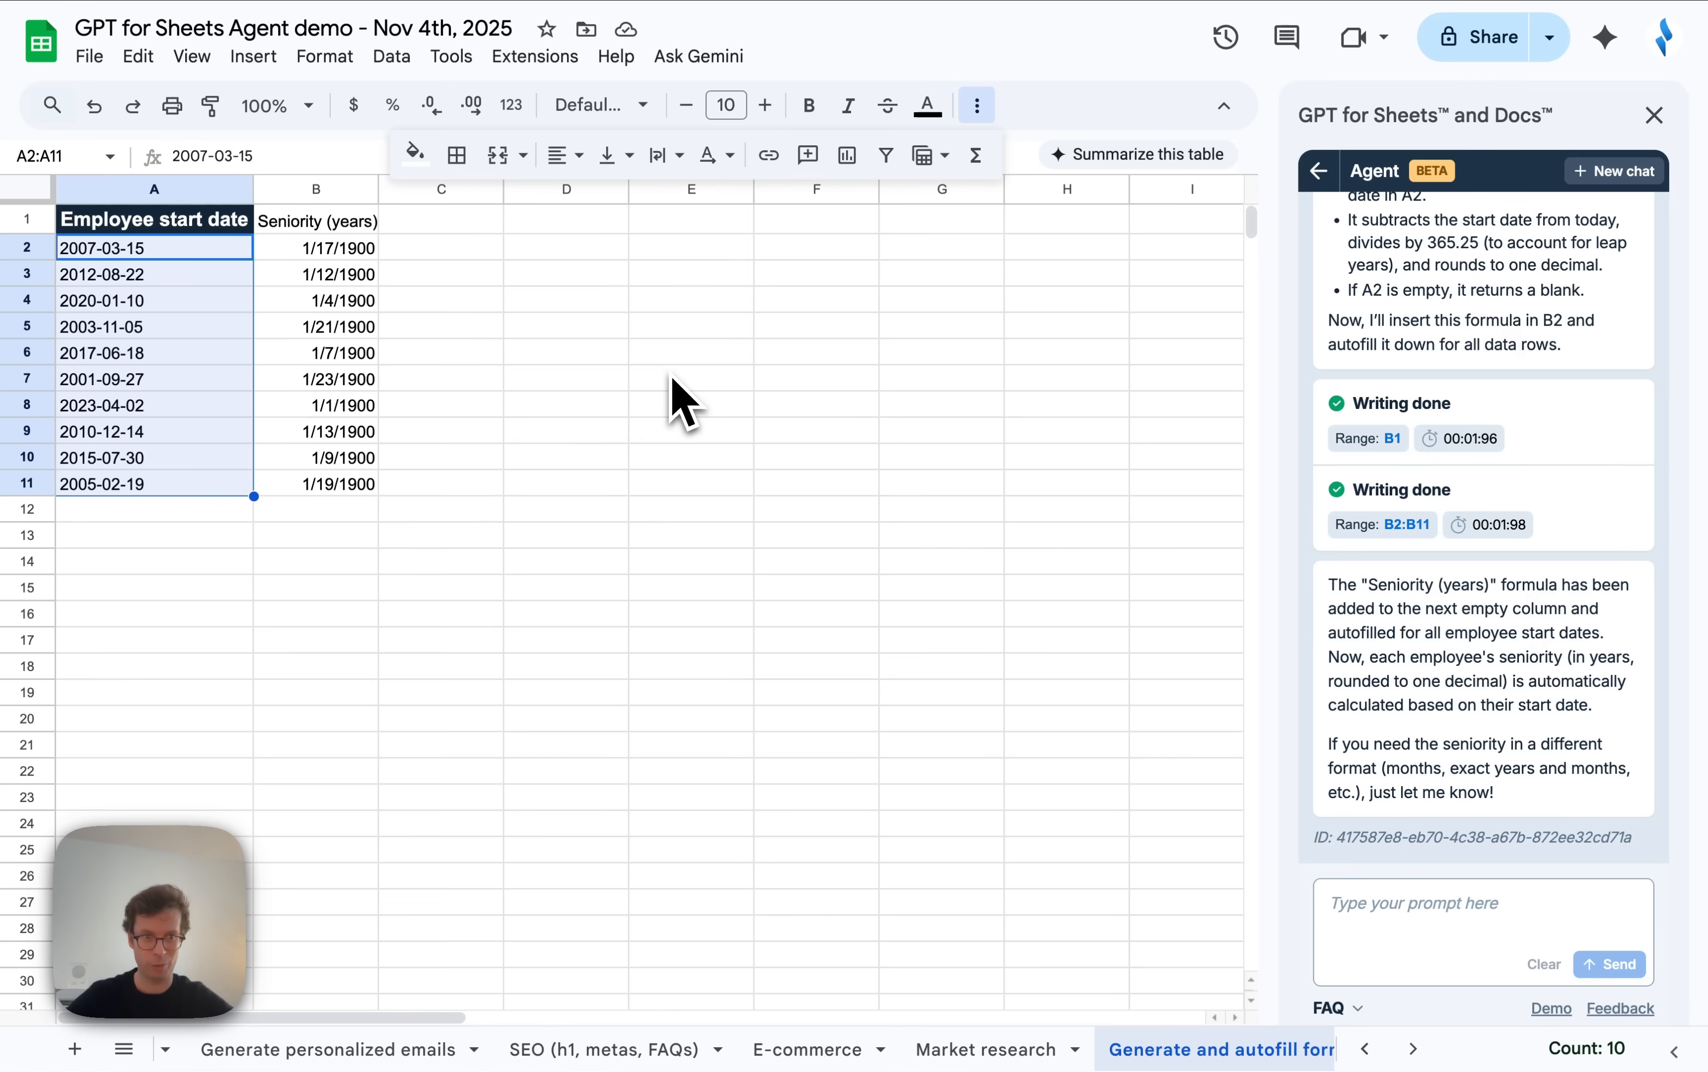
Format the Seniority (years) values in B2:B11 as Number.
{"action": "left_click_drag", "start_coordinate": [332, 250], "coordinate": [334, 500]}
{"action": "left_click", "coordinate": [512, 104]}
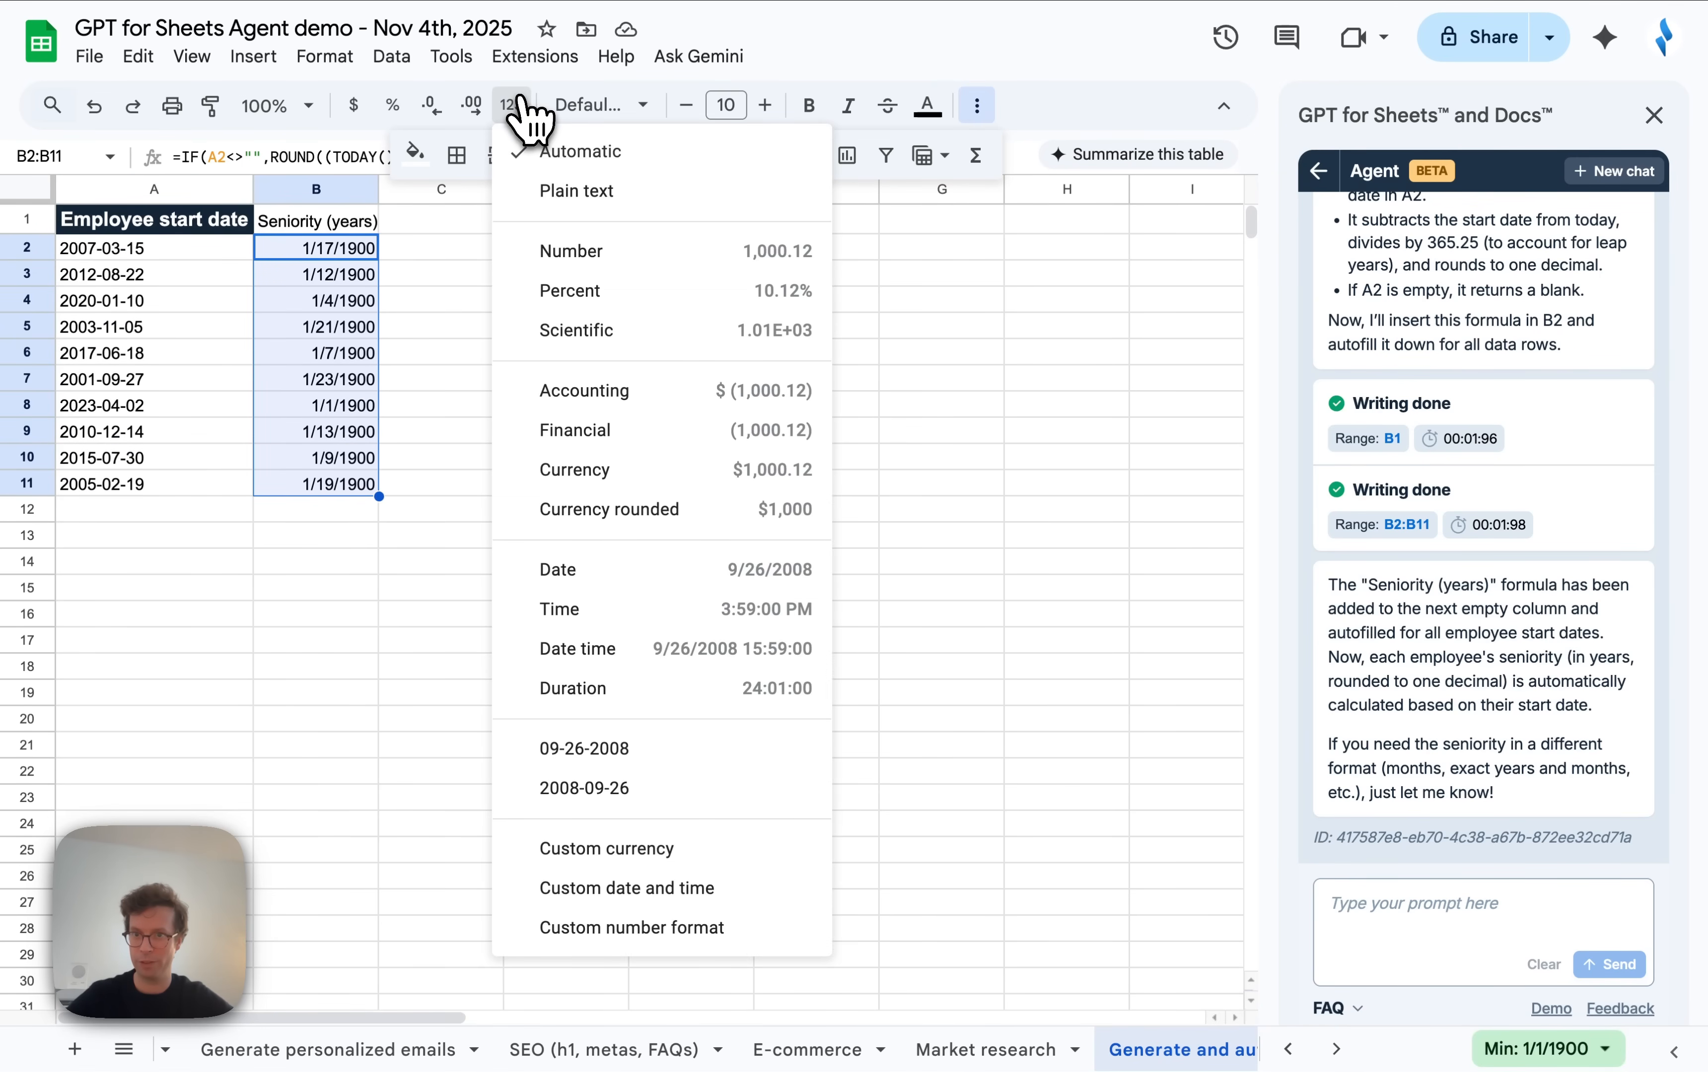
{"action": "left_click", "coordinate": [656, 251]}
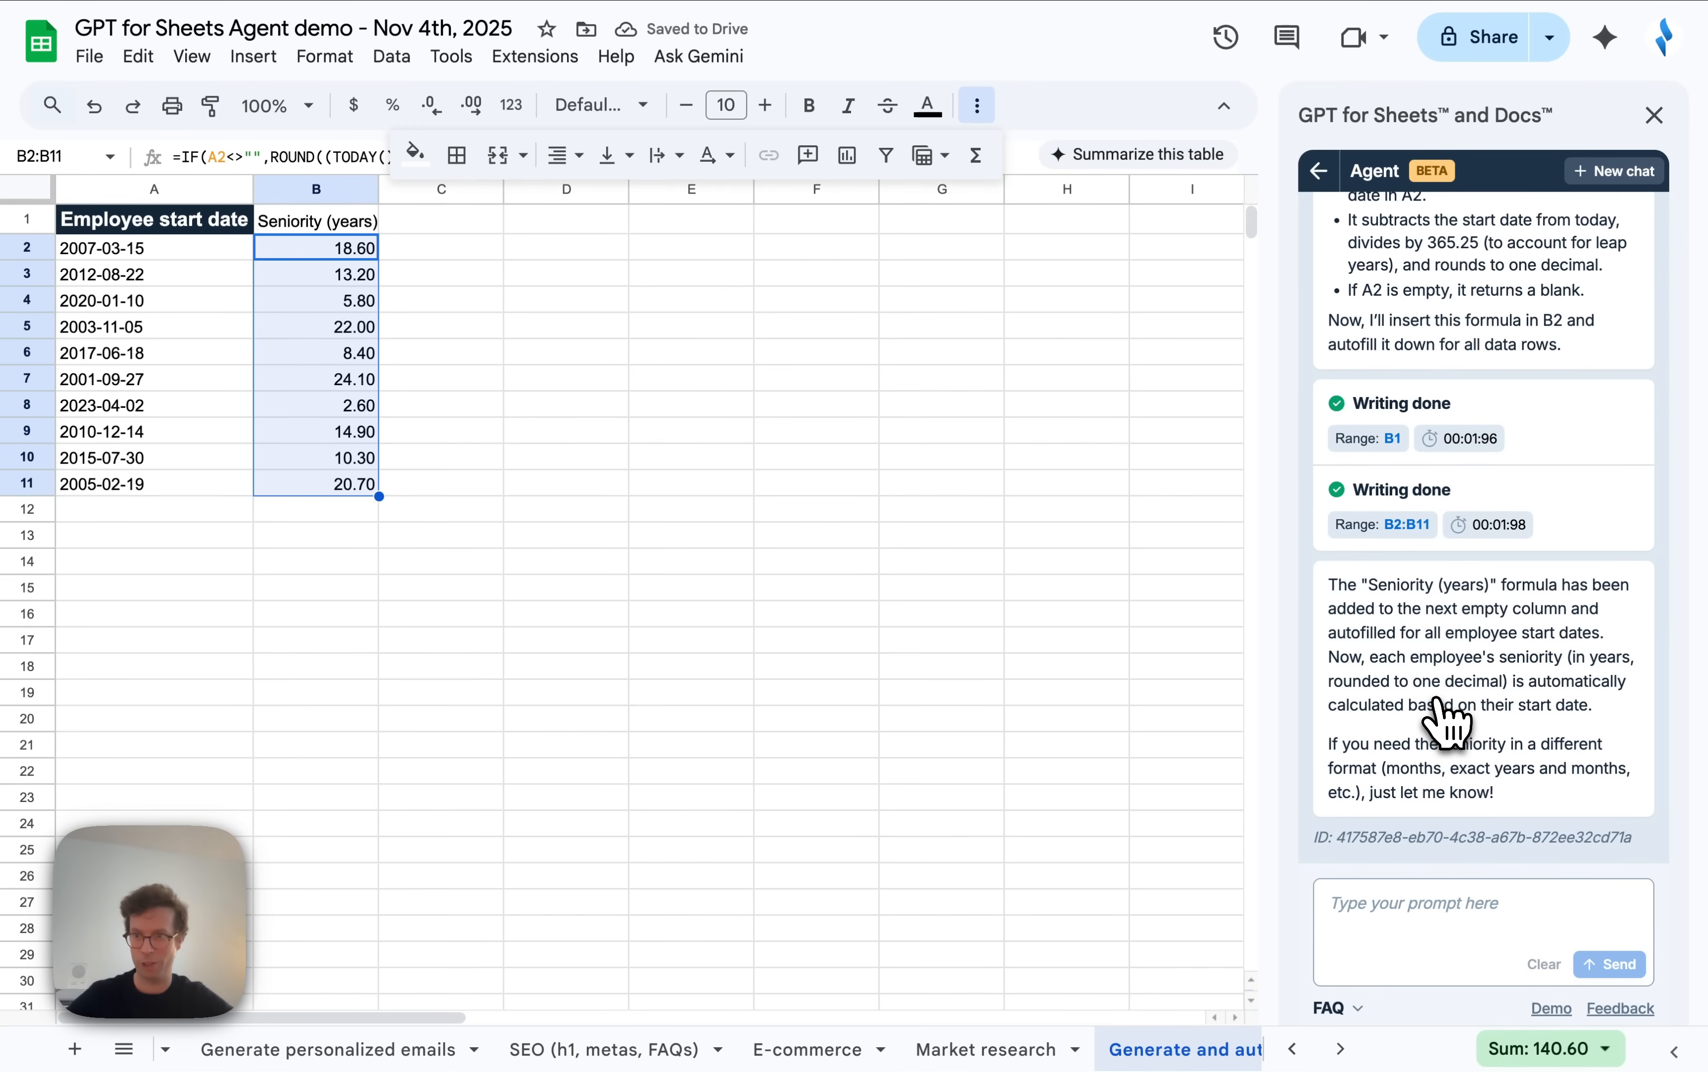
Review the agent's seniority formula explanation and send the follow-up prompt "ok but I want it in months".
{"action": "scroll", "coordinate": [1435, 699], "scroll_direction": "up", "scroll_amount": 1}
{"action": "scroll", "coordinate": [1444, 718], "scroll_direction": "up", "scroll_amount": 3}
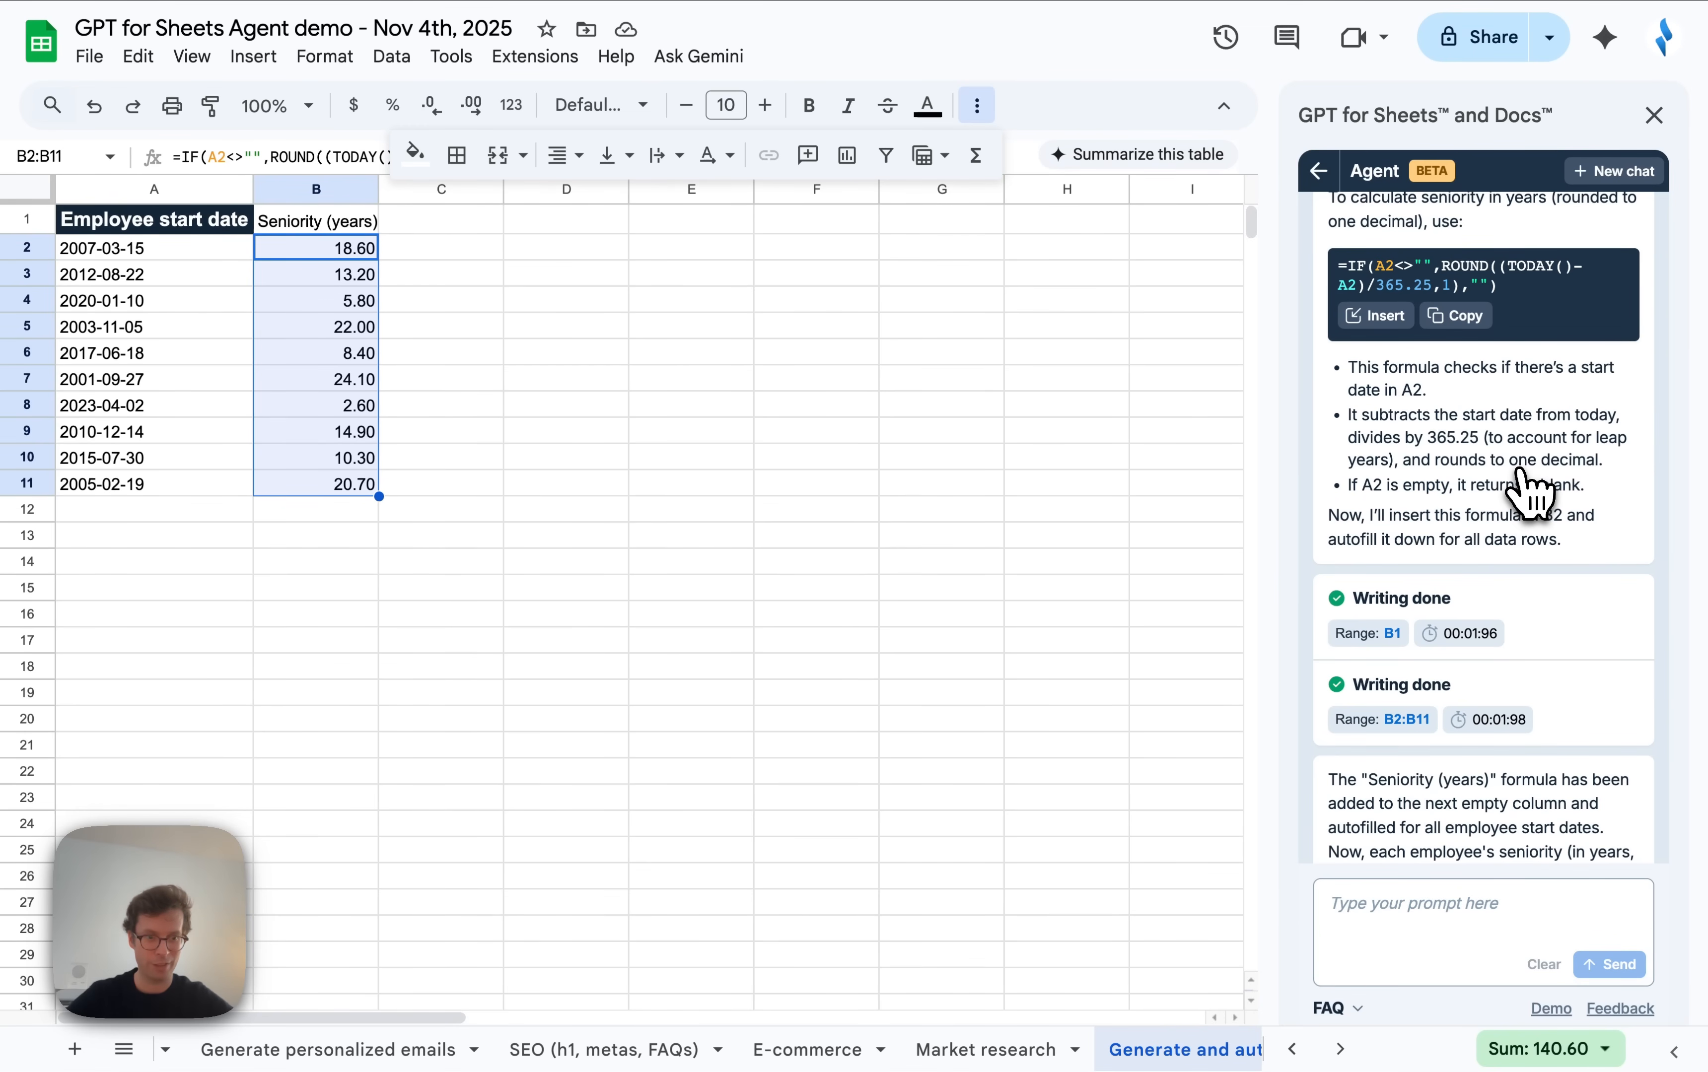
{"action": "scroll", "coordinate": [1529, 494], "scroll_direction": "up", "scroll_amount": 1}
{"action": "scroll", "coordinate": [1529, 494], "scroll_direction": "down", "scroll_amount": 4}
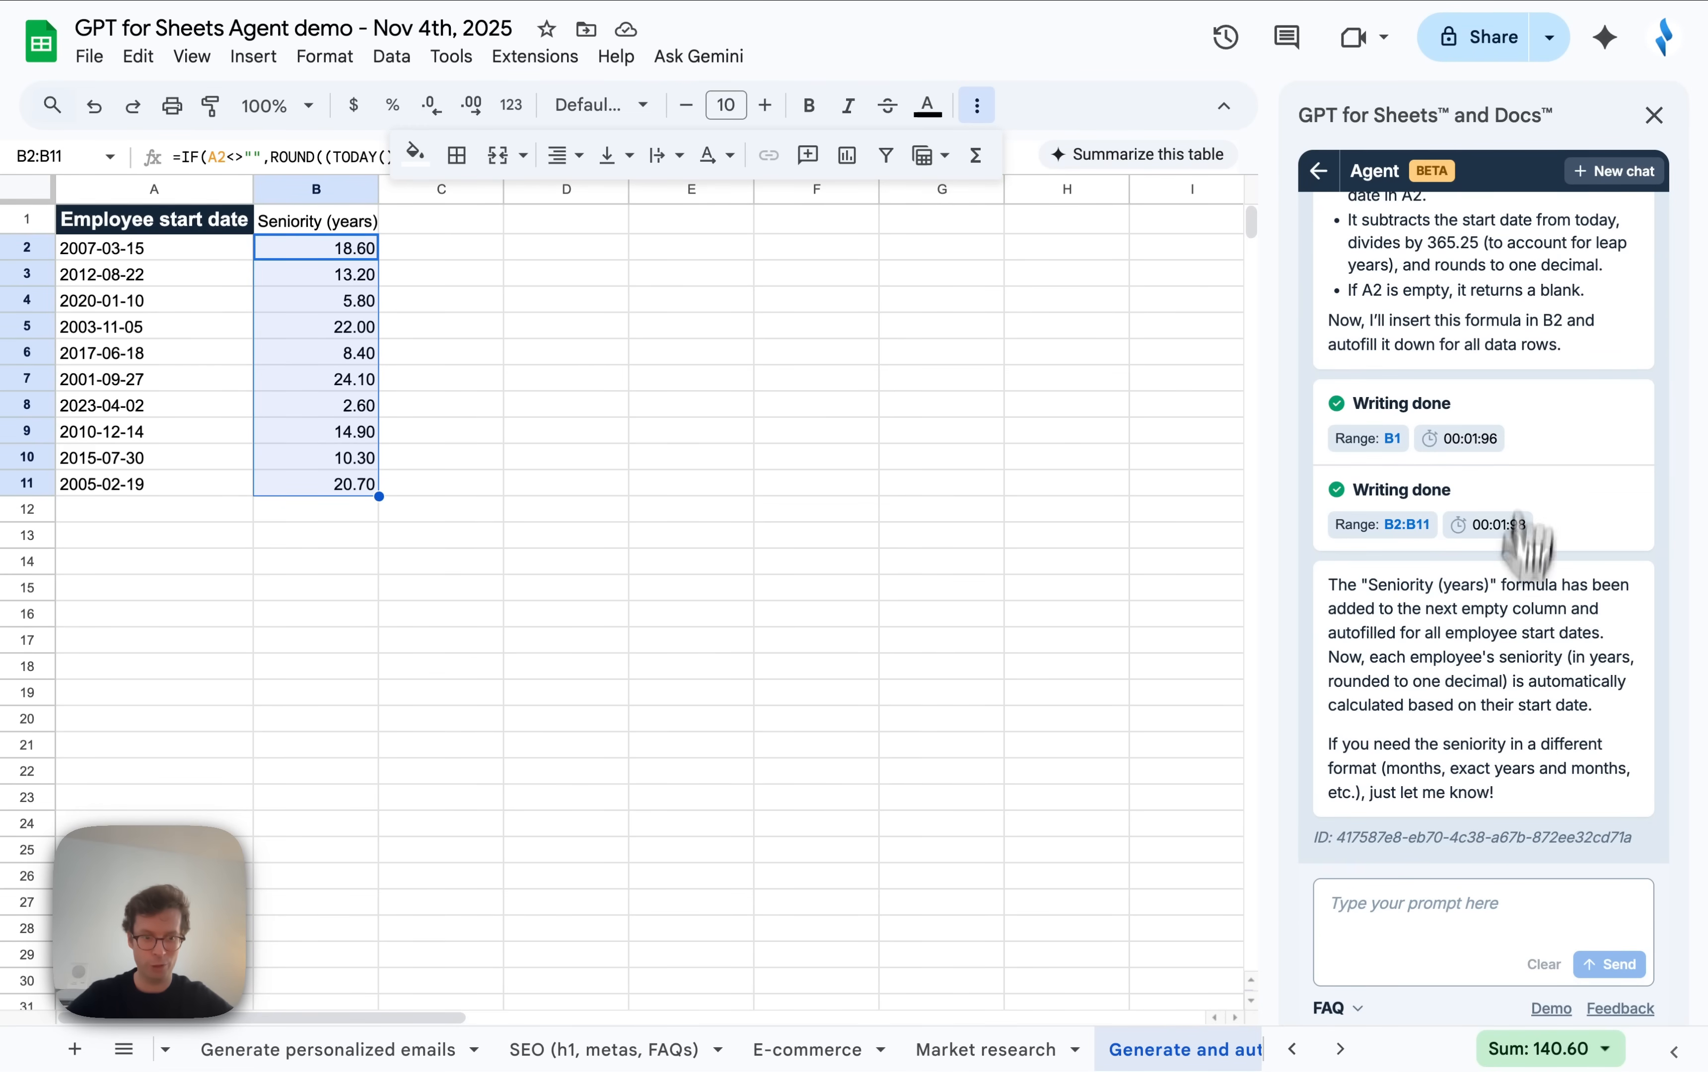
{"action": "left_click", "coordinate": [1412, 912]}
{"action": "type", "text": "ok but I want it in months"}
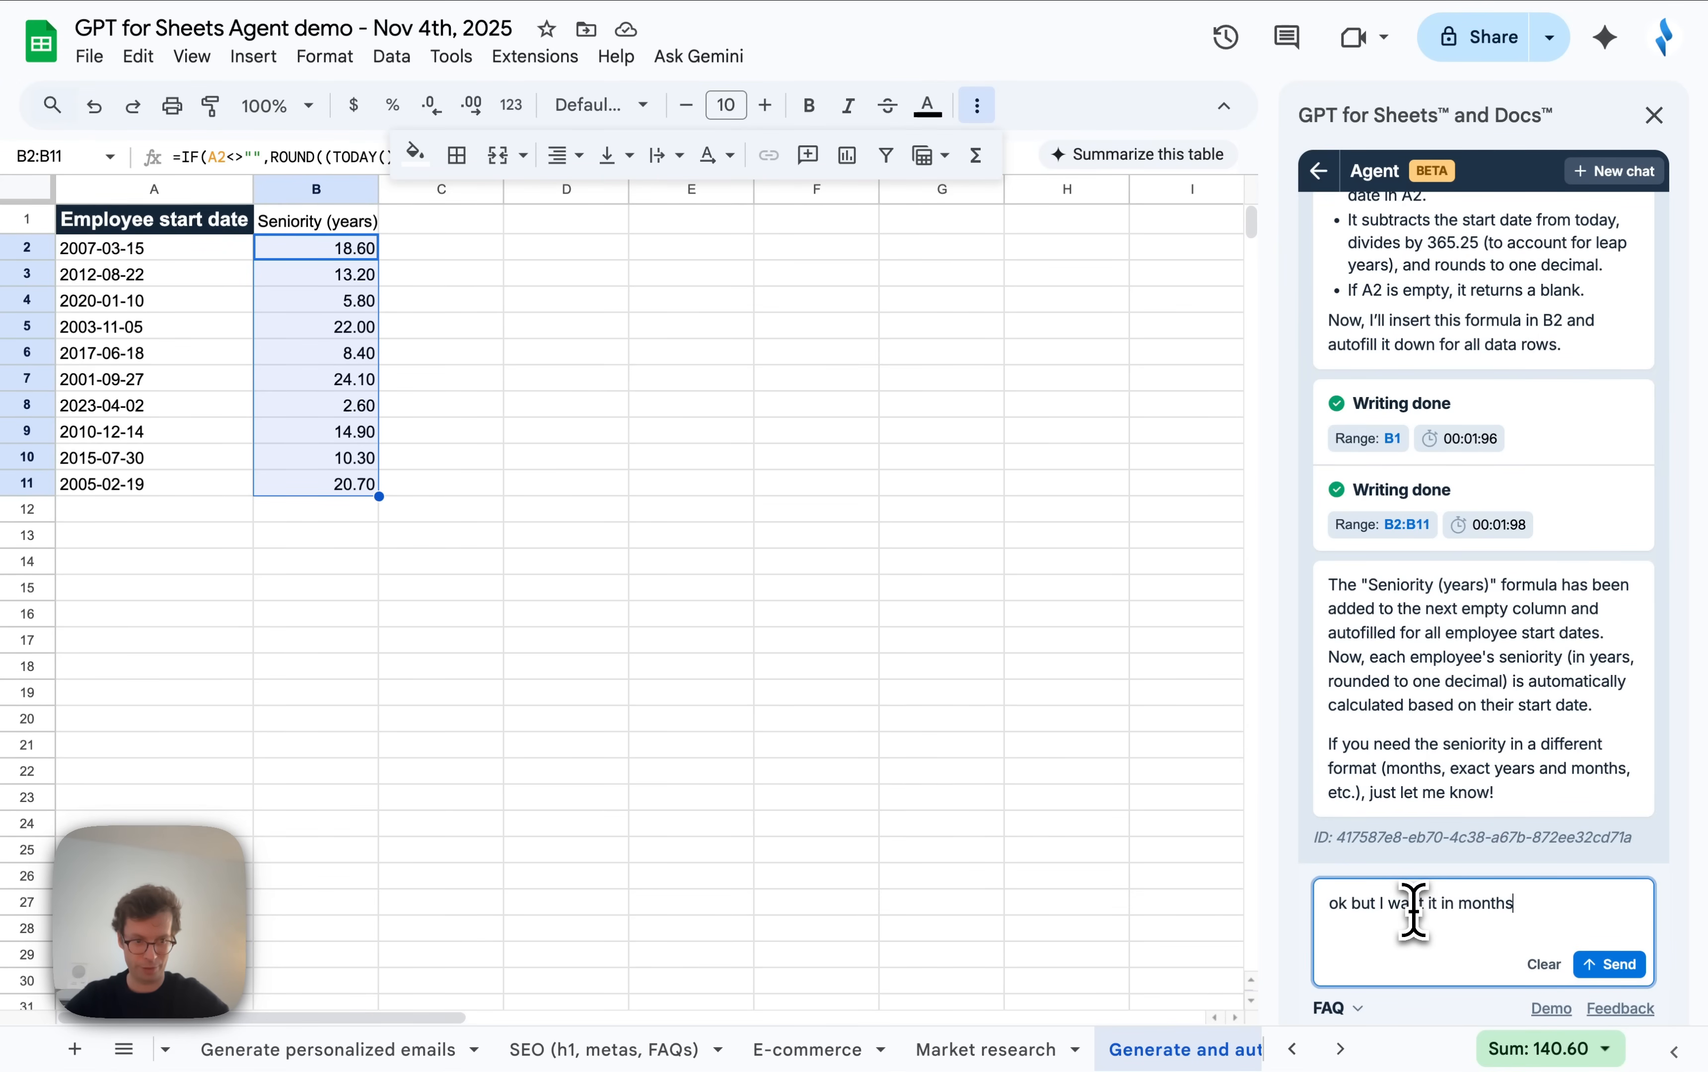
{"action": "key", "text": "Return"}
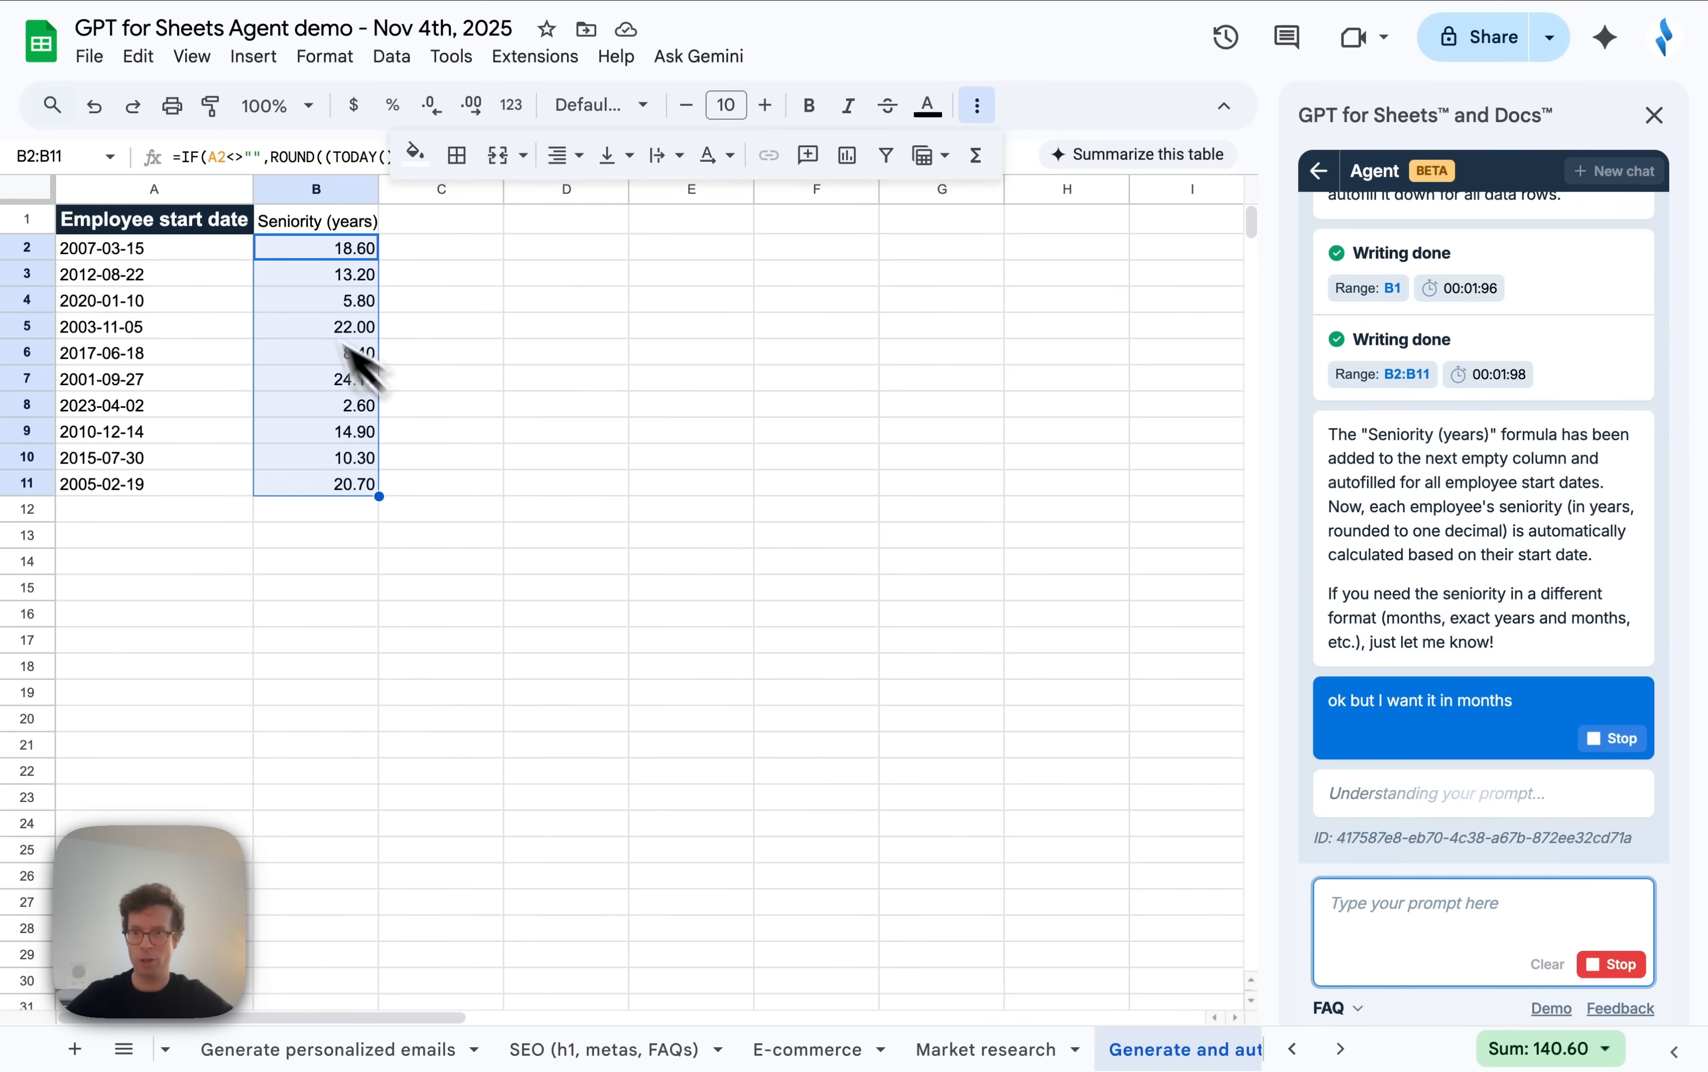
Collapse the extra toolbar options so the formula bar is uncovered, and inspect the seniority formulas in B2:B11.
{"action": "left_click", "coordinate": [330, 328]}
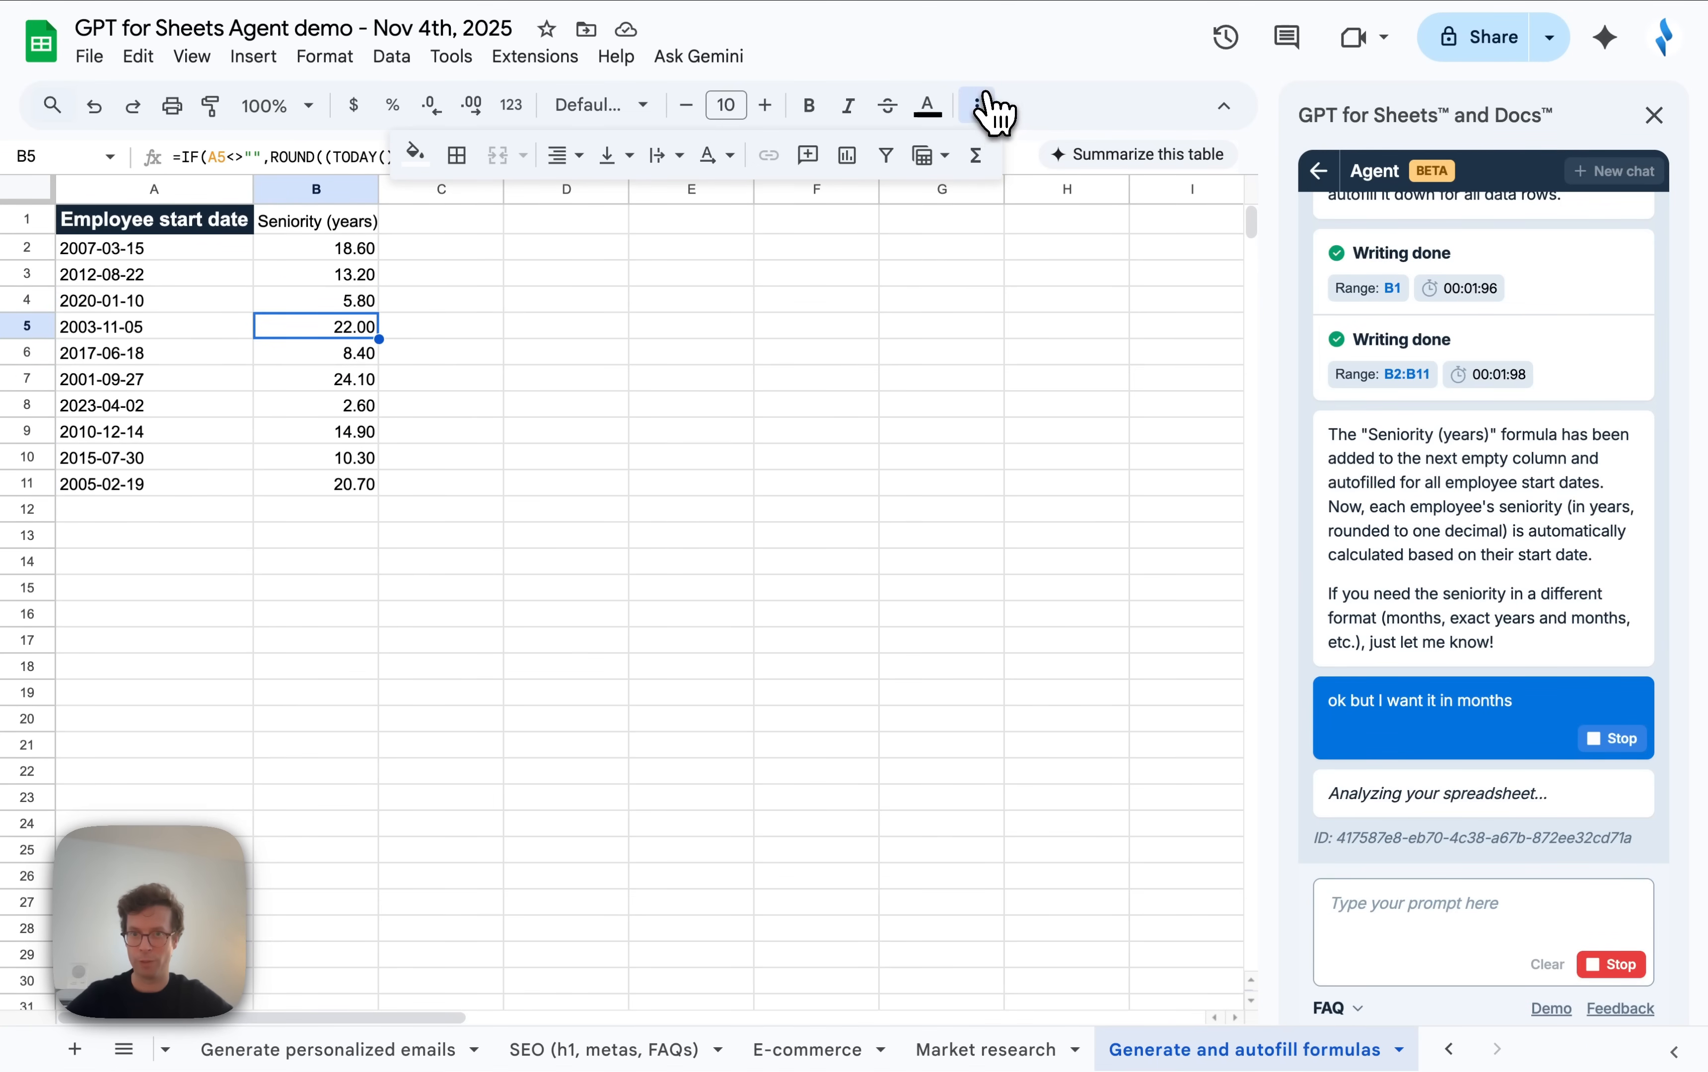
{"action": "left_click", "coordinate": [976, 105]}
{"action": "left_click", "coordinate": [351, 249]}
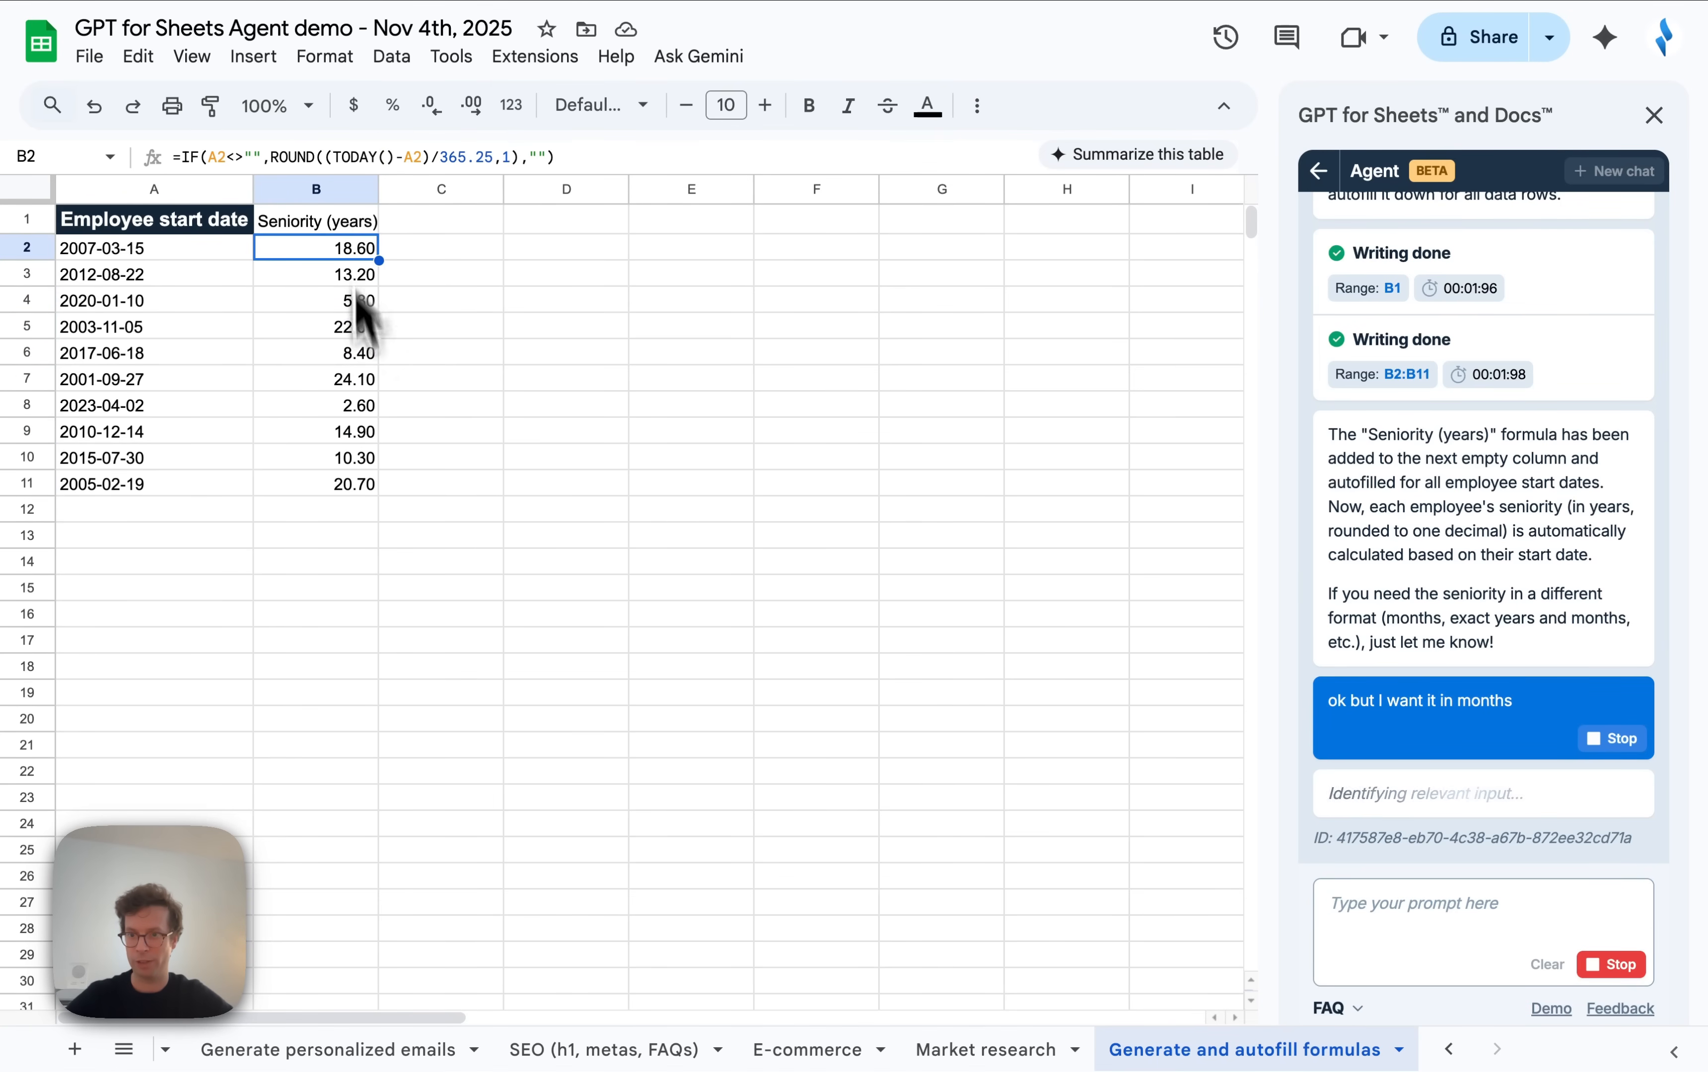
{"action": "left_click_drag", "start_coordinate": [344, 483], "coordinate": [363, 259]}
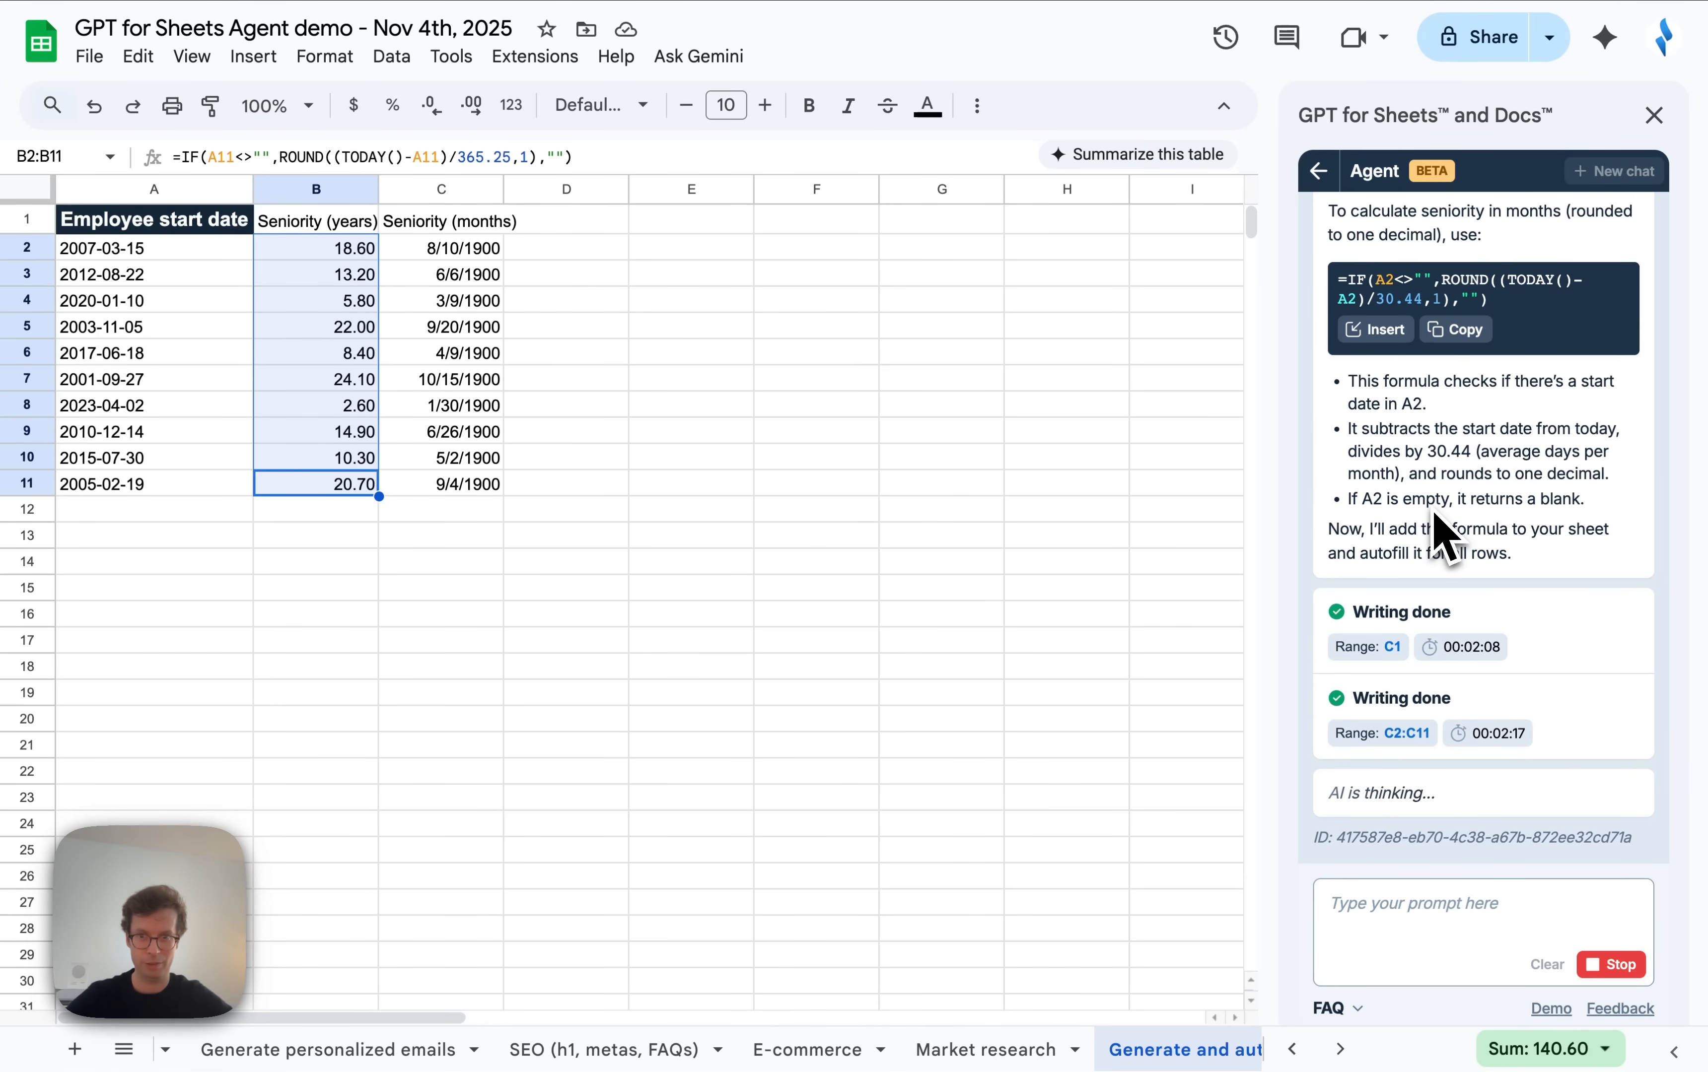
Format the Seniority (months) values in C2:C11 as Number.
{"action": "left_click_drag", "start_coordinate": [465, 255], "coordinate": [461, 490]}
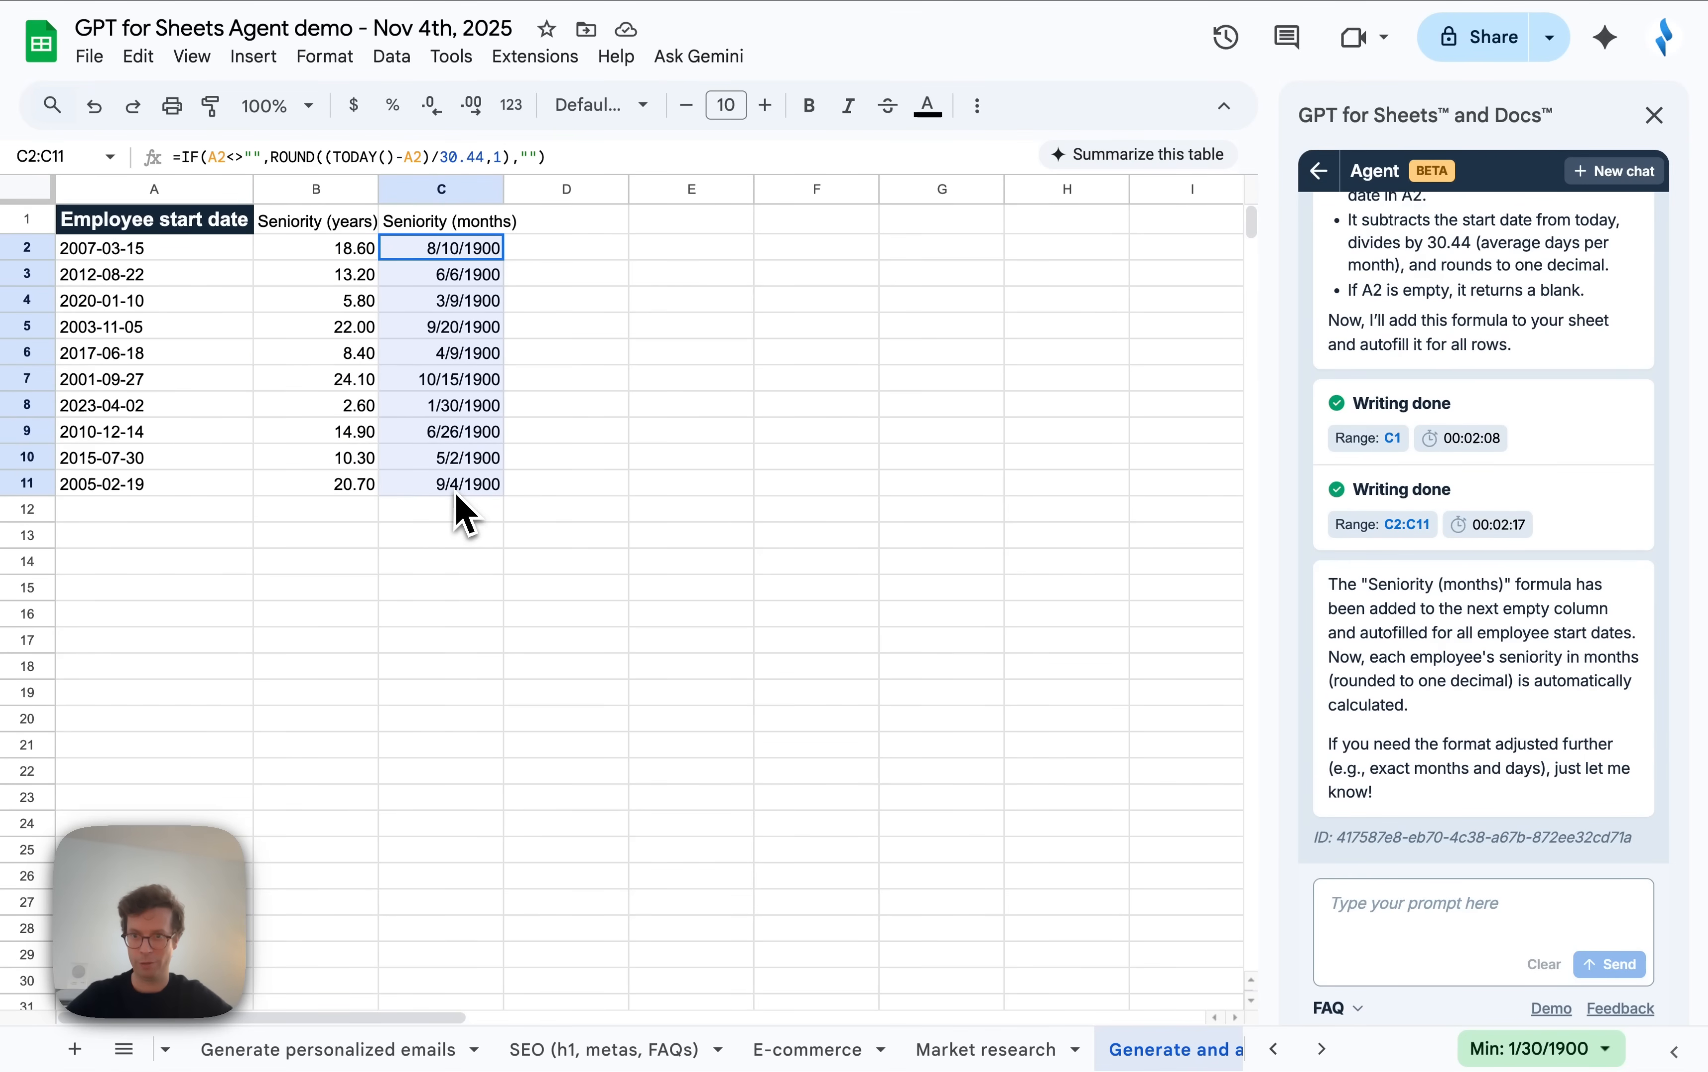
{"action": "left_click", "coordinate": [511, 107]}
{"action": "left_click", "coordinate": [633, 261]}
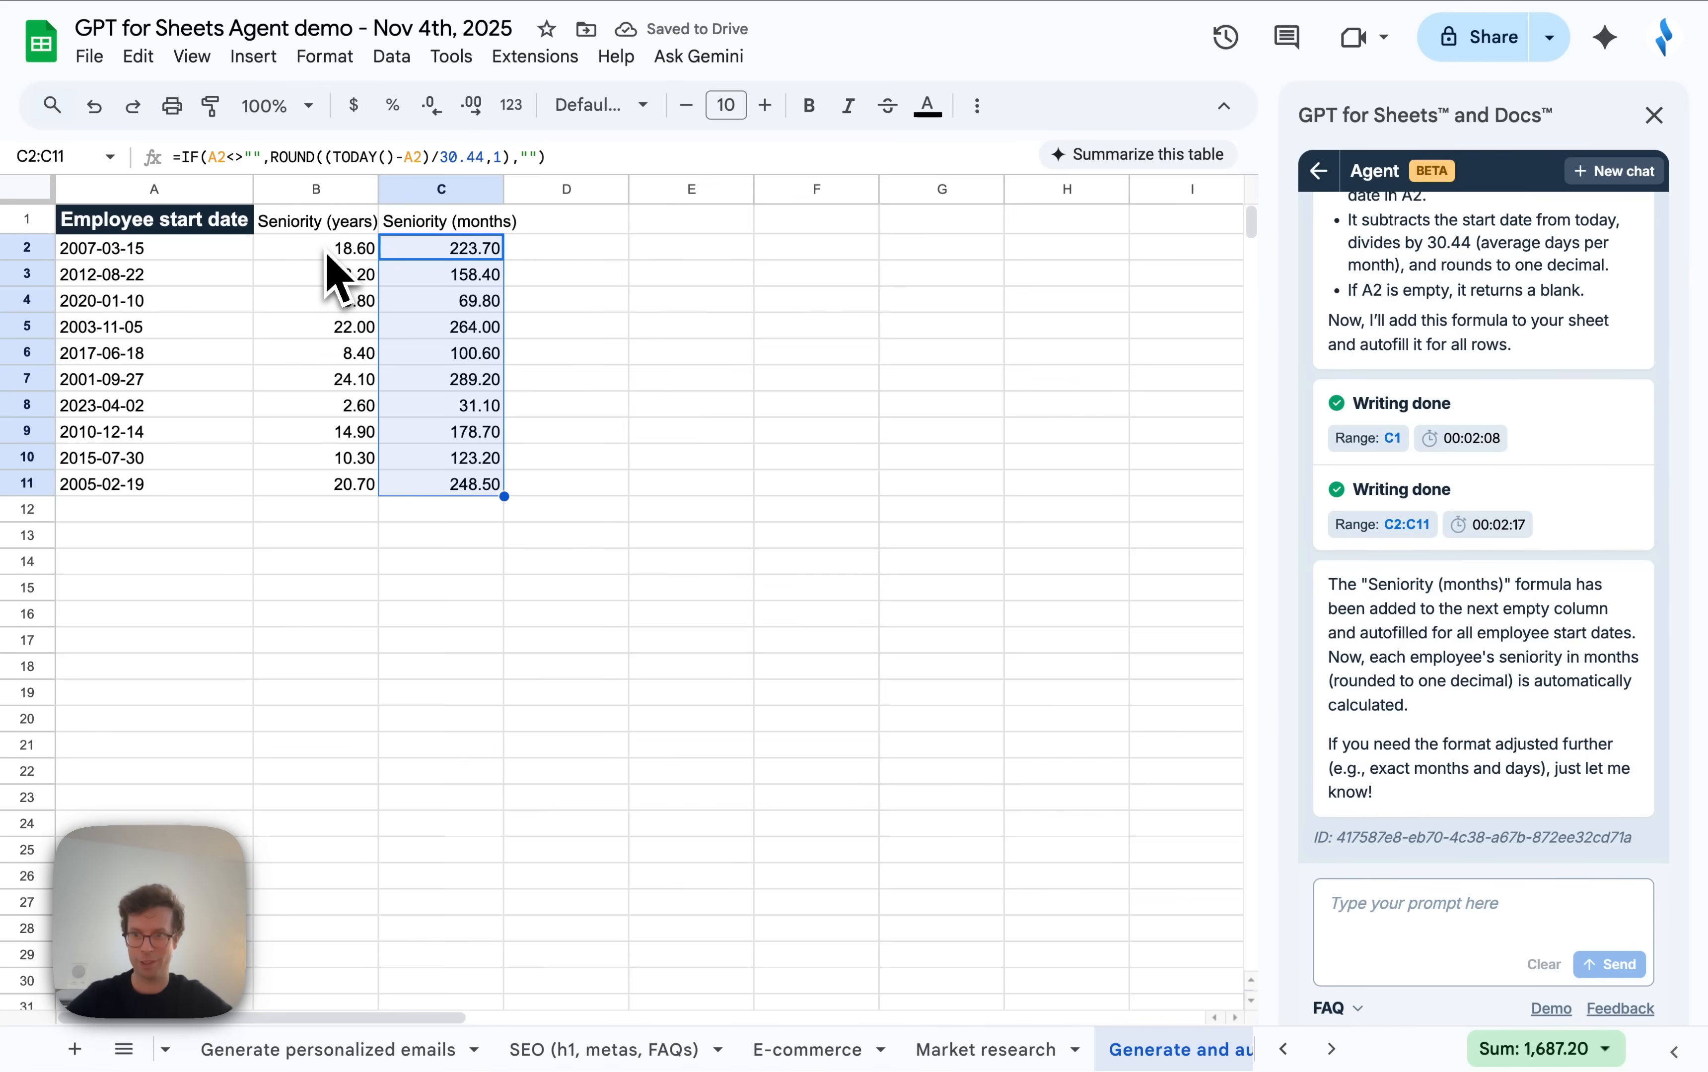
Clear both seniority columns, including their headers, across B1:C13.
{"action": "left_click_drag", "start_coordinate": [305, 231], "coordinate": [472, 542]}
{"action": "key", "text": "Delete"}
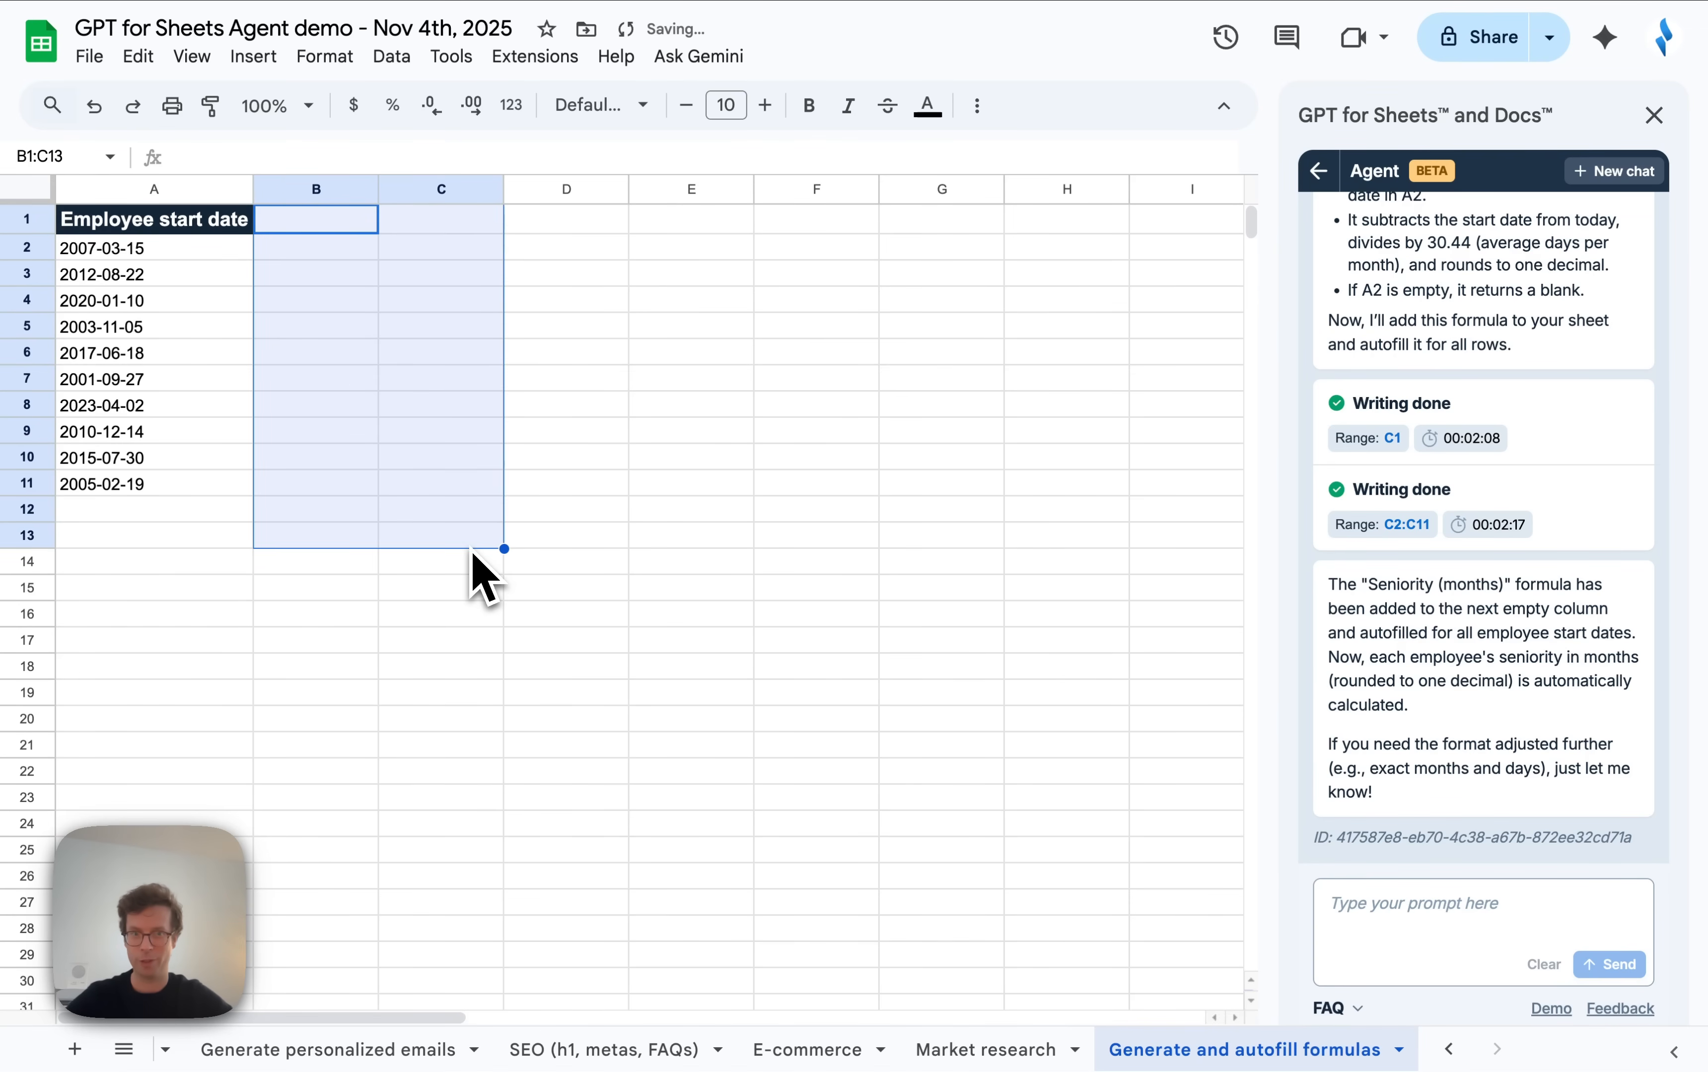
Prompt the agent in a new chat to "Calculate seniority and put it in column B", and select the results in B2:B11.
{"action": "left_click", "coordinate": [1624, 173]}
{"action": "left_click", "coordinate": [1443, 260]}
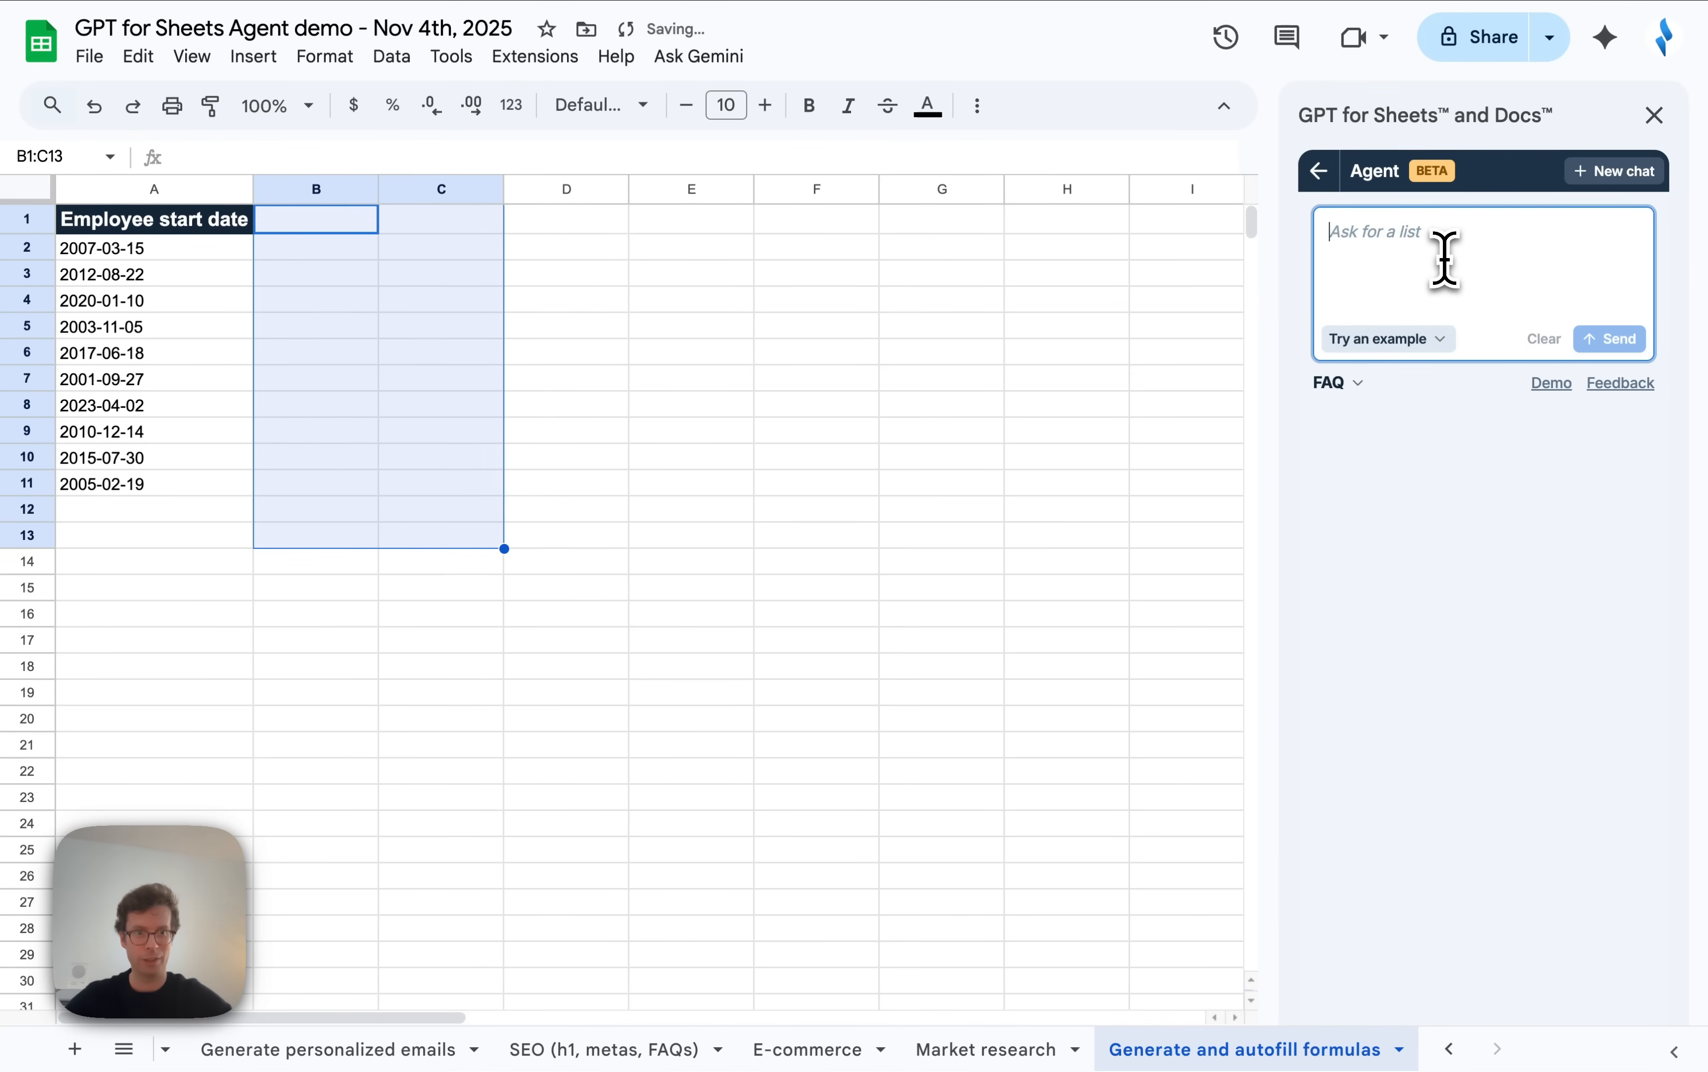
{"action": "type", "text": "Calculate"}
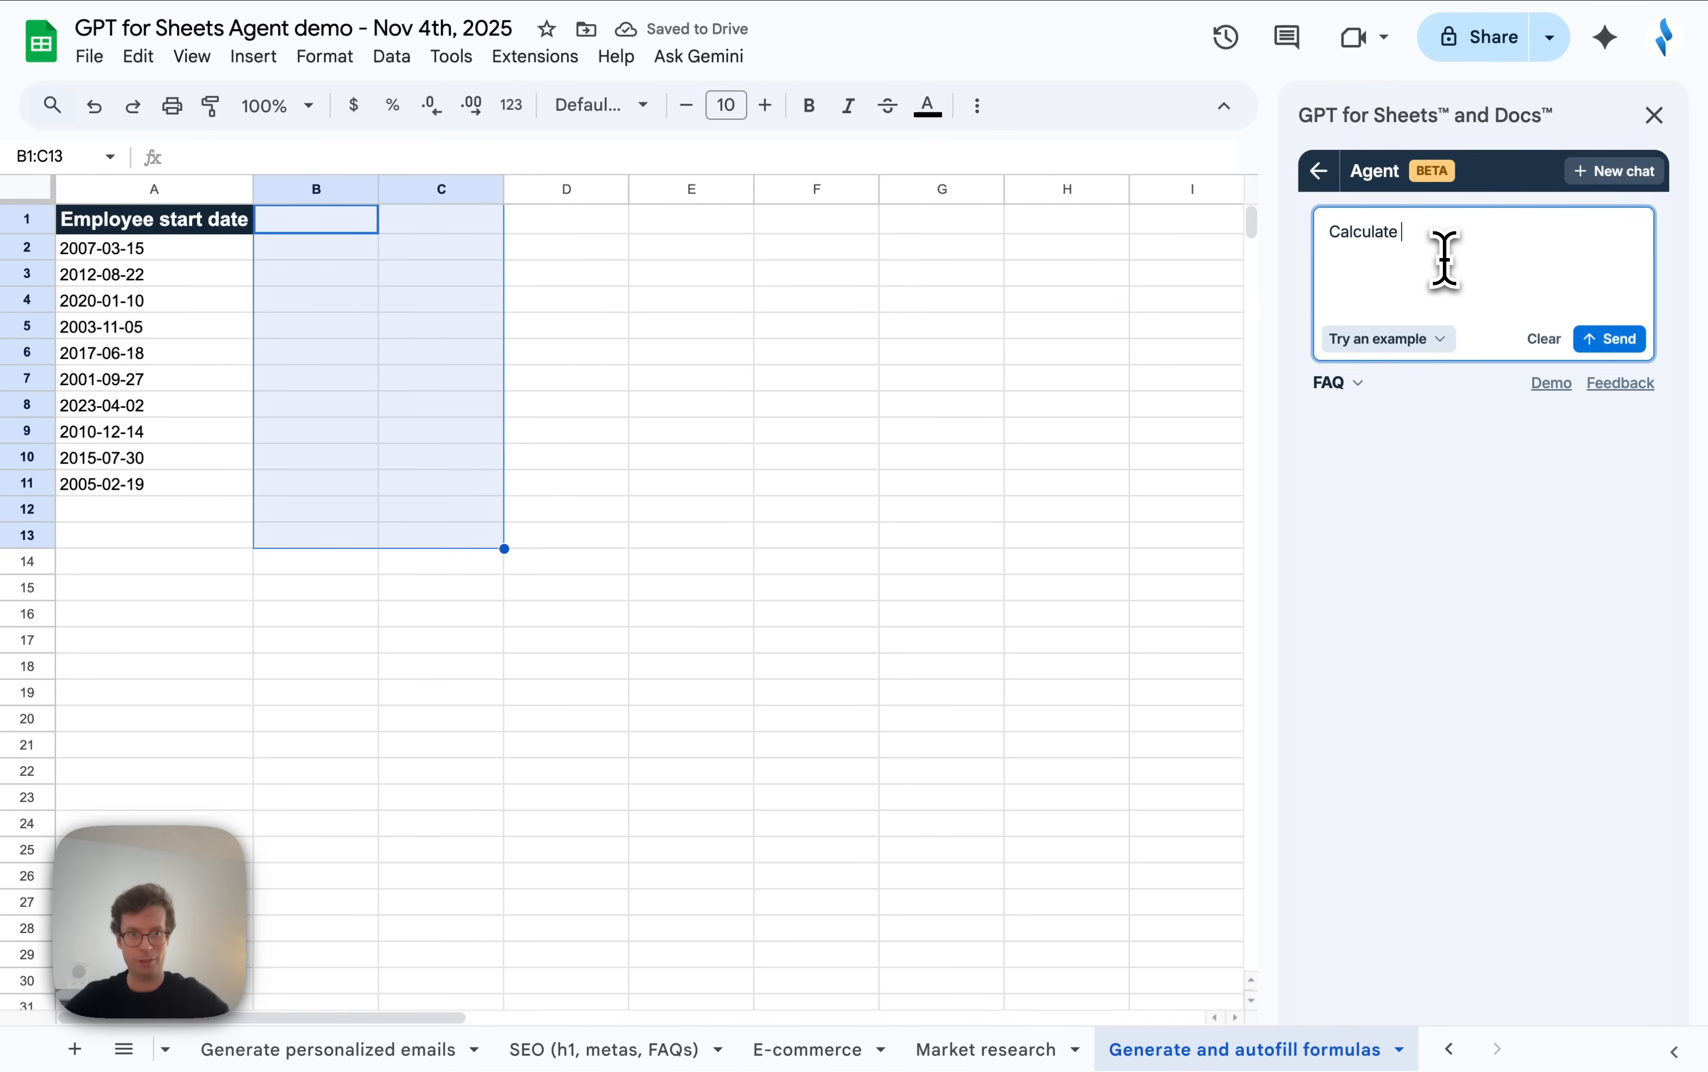
{"action": "type", "text": " seniority and"}
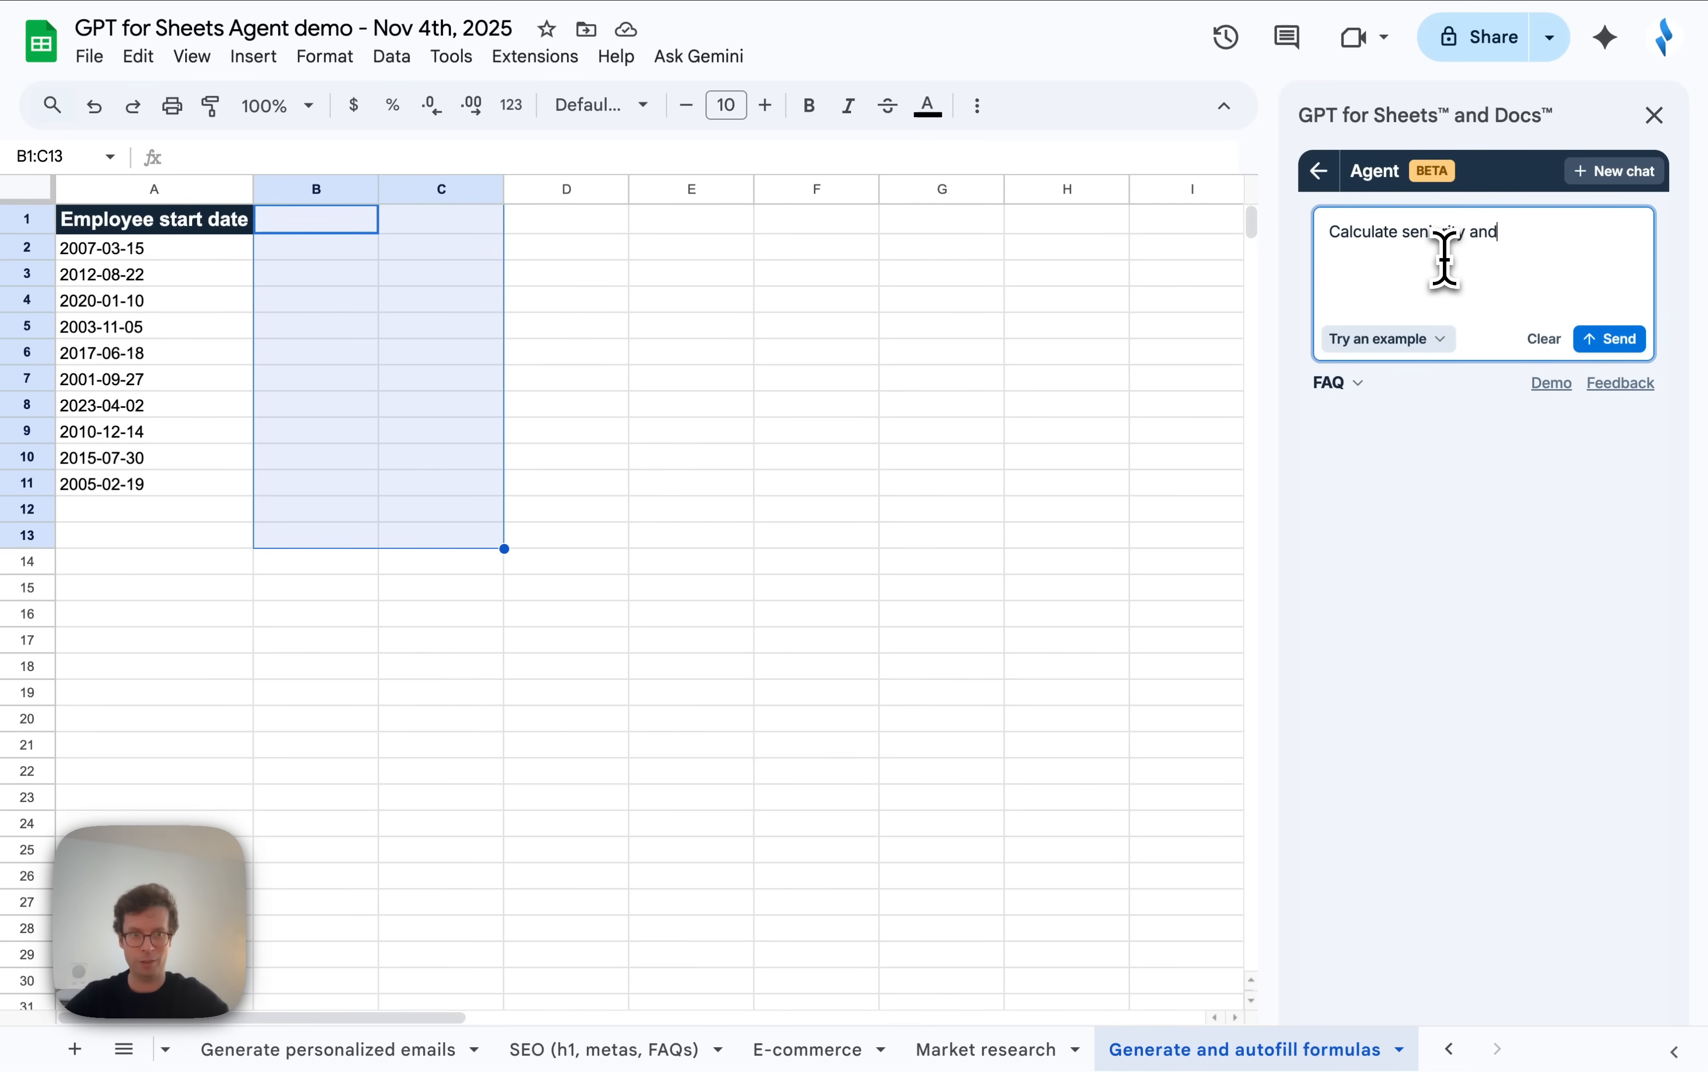
{"action": "type", "text": " put it in column "}
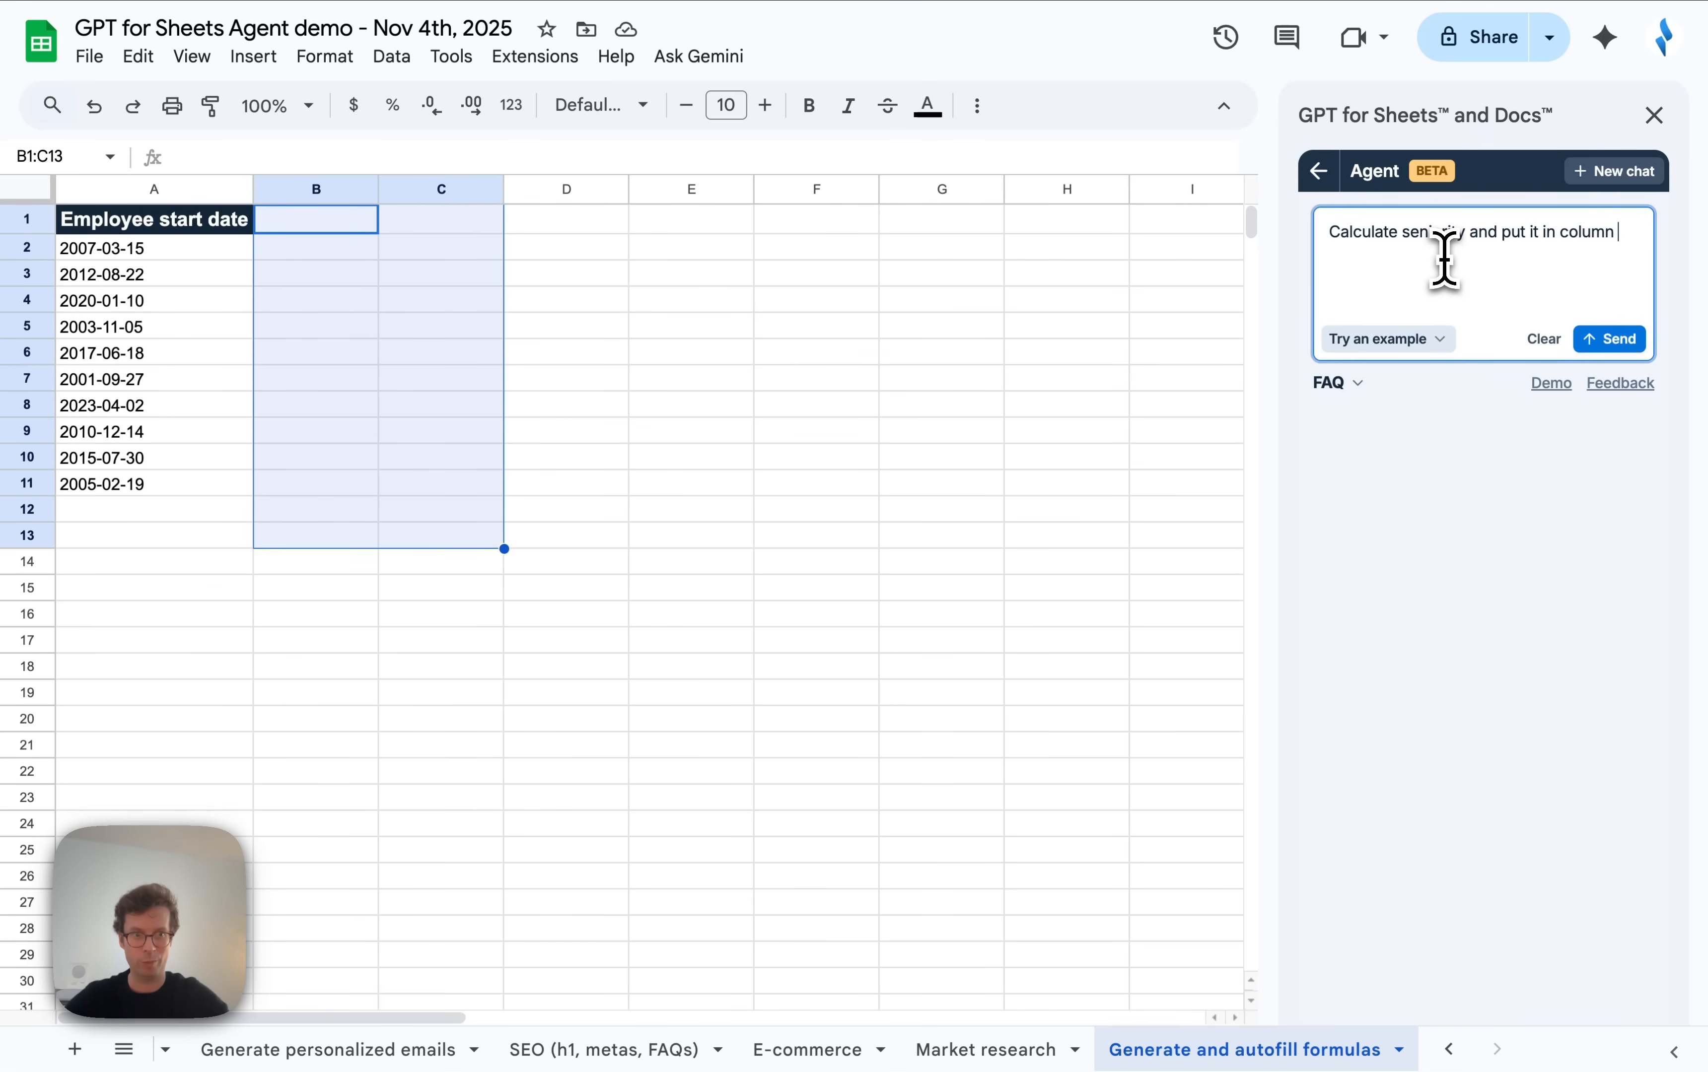
{"action": "type", "text": "B"}
{"action": "key", "text": "Return"}
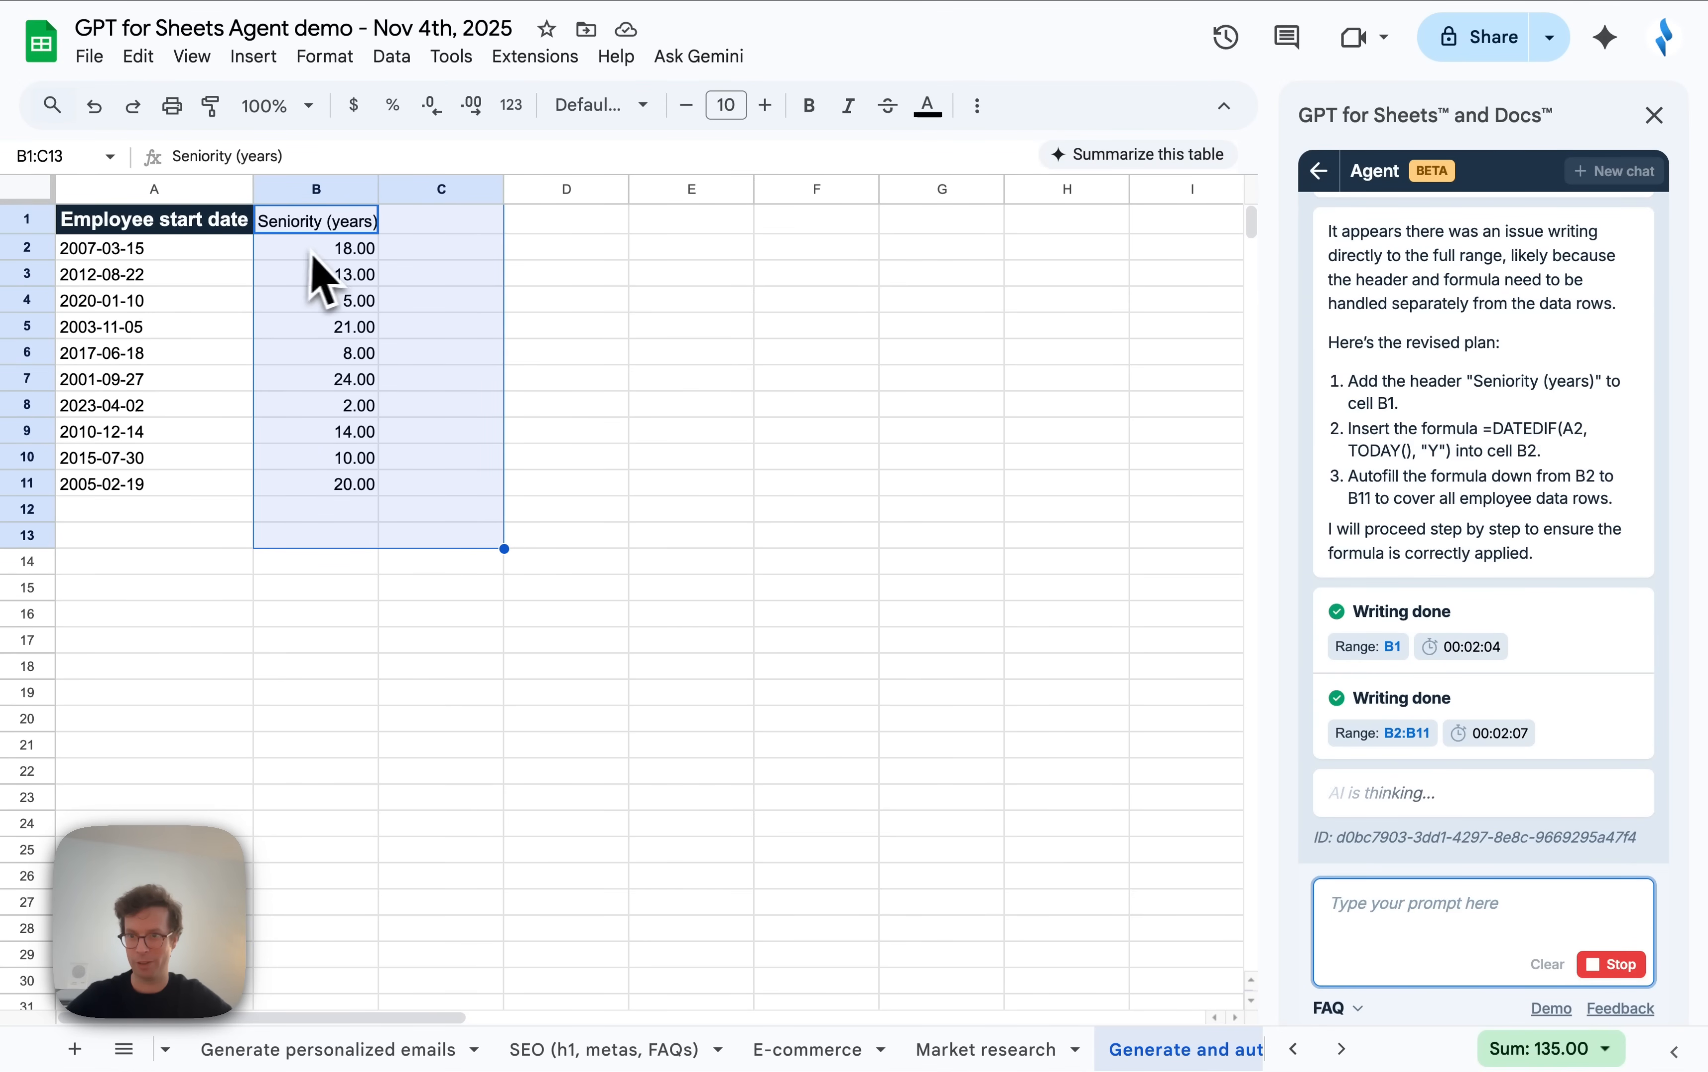
{"action": "left_click_drag", "start_coordinate": [316, 250], "coordinate": [324, 496]}
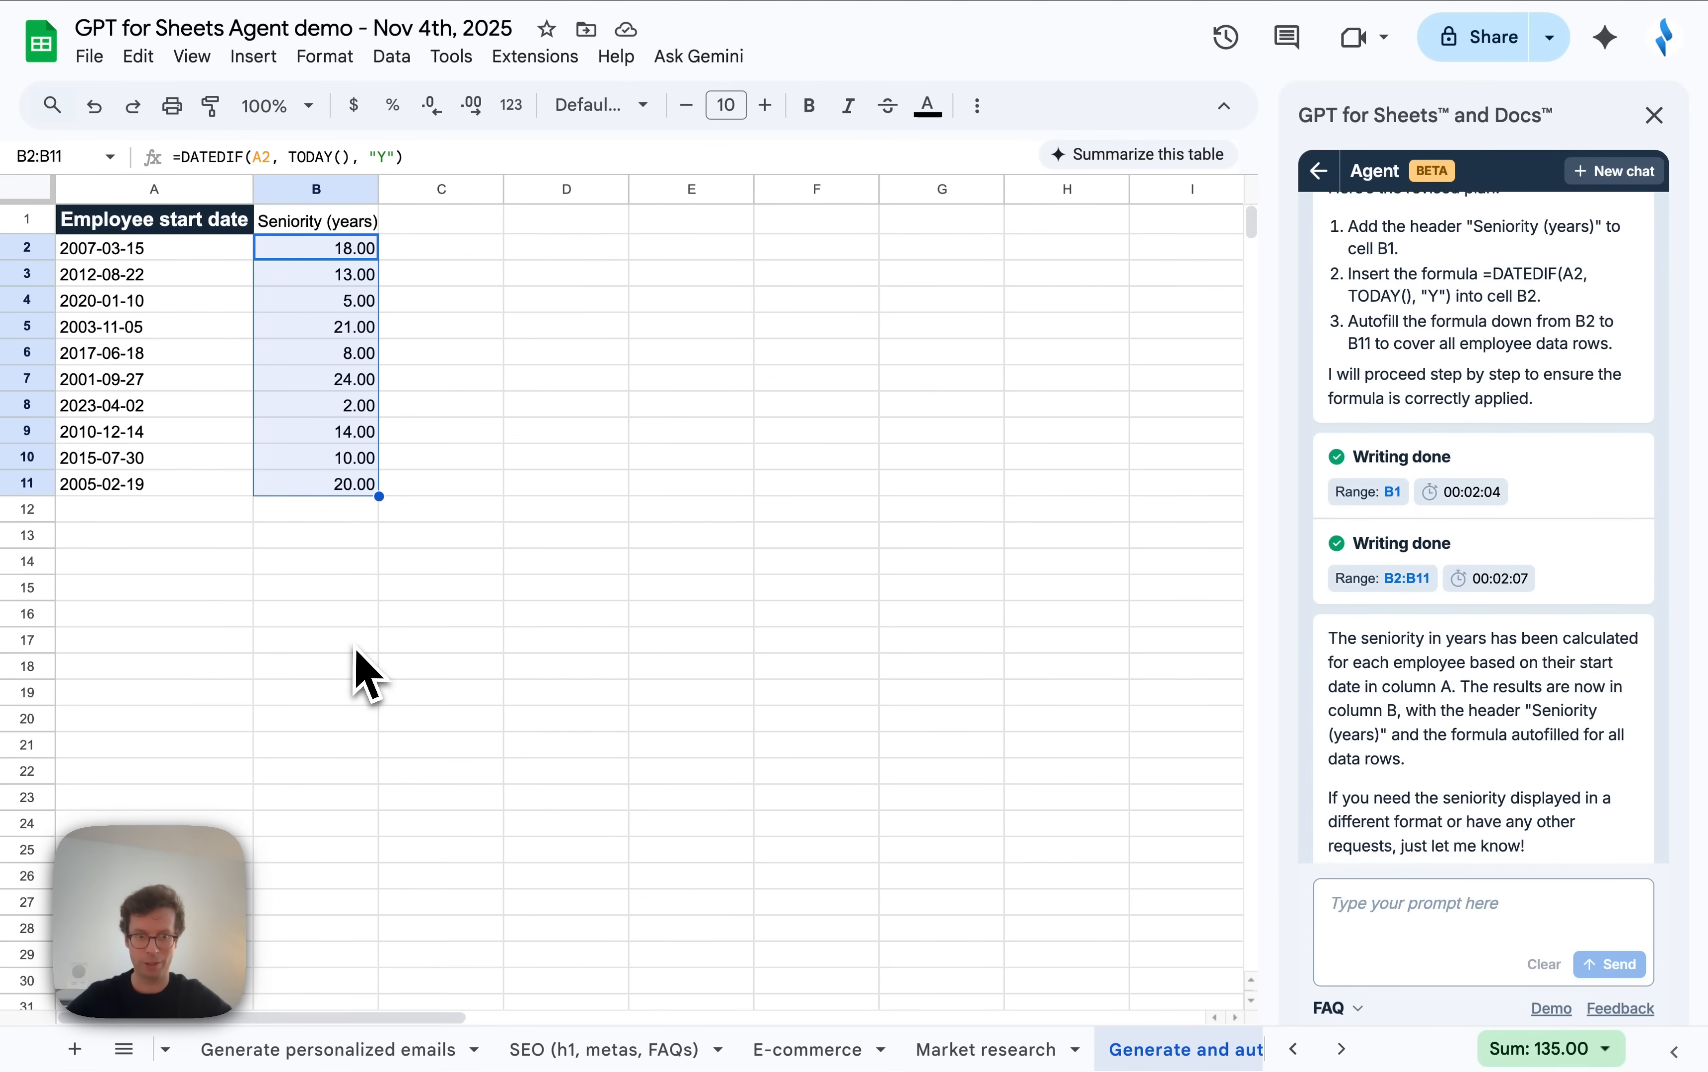